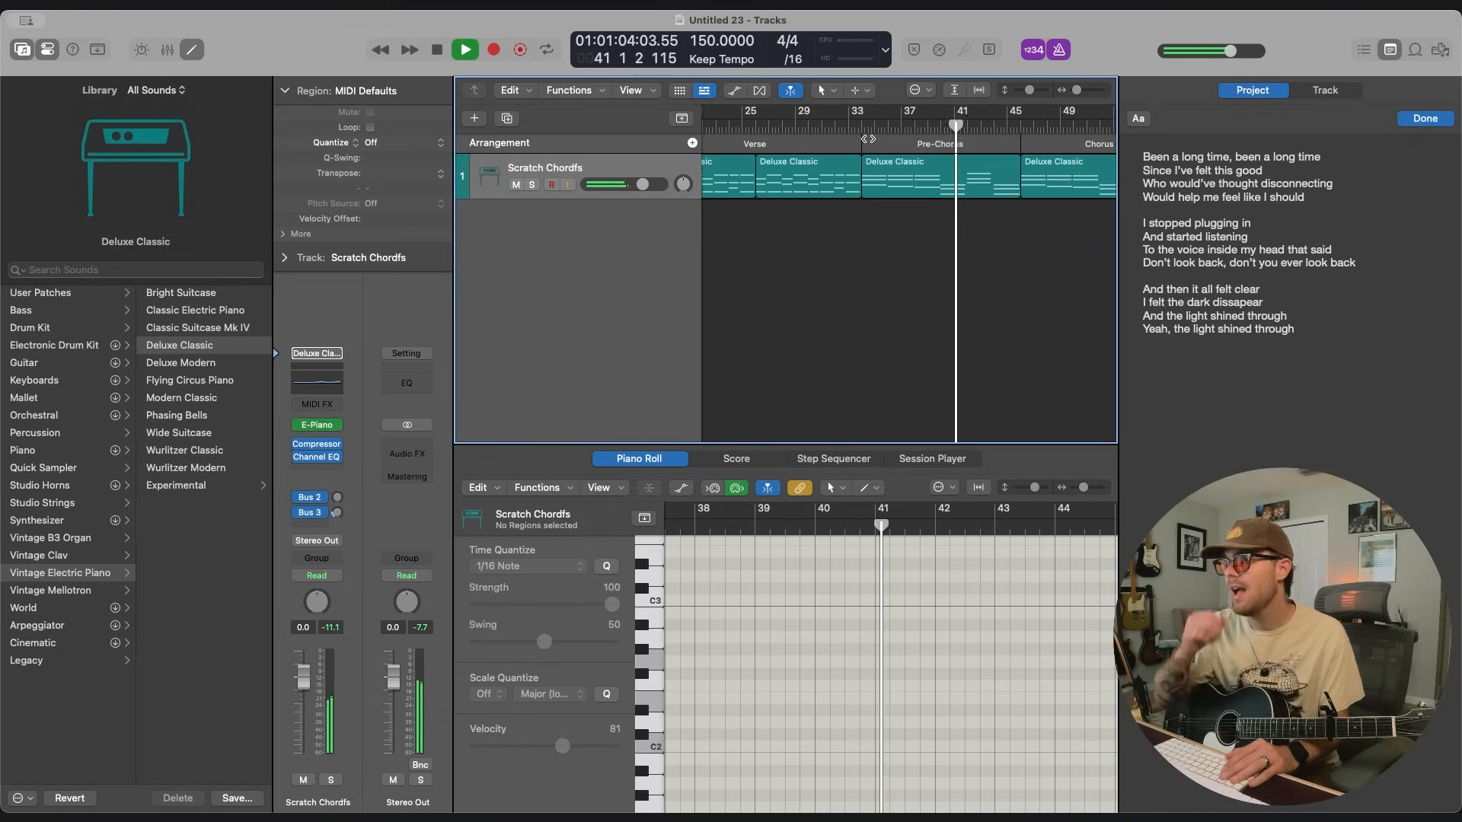
Stop playback and add the lyric lines "But it took a little _____" and "I had to go through hell and back" to the project notes.
left_click(1261, 346)
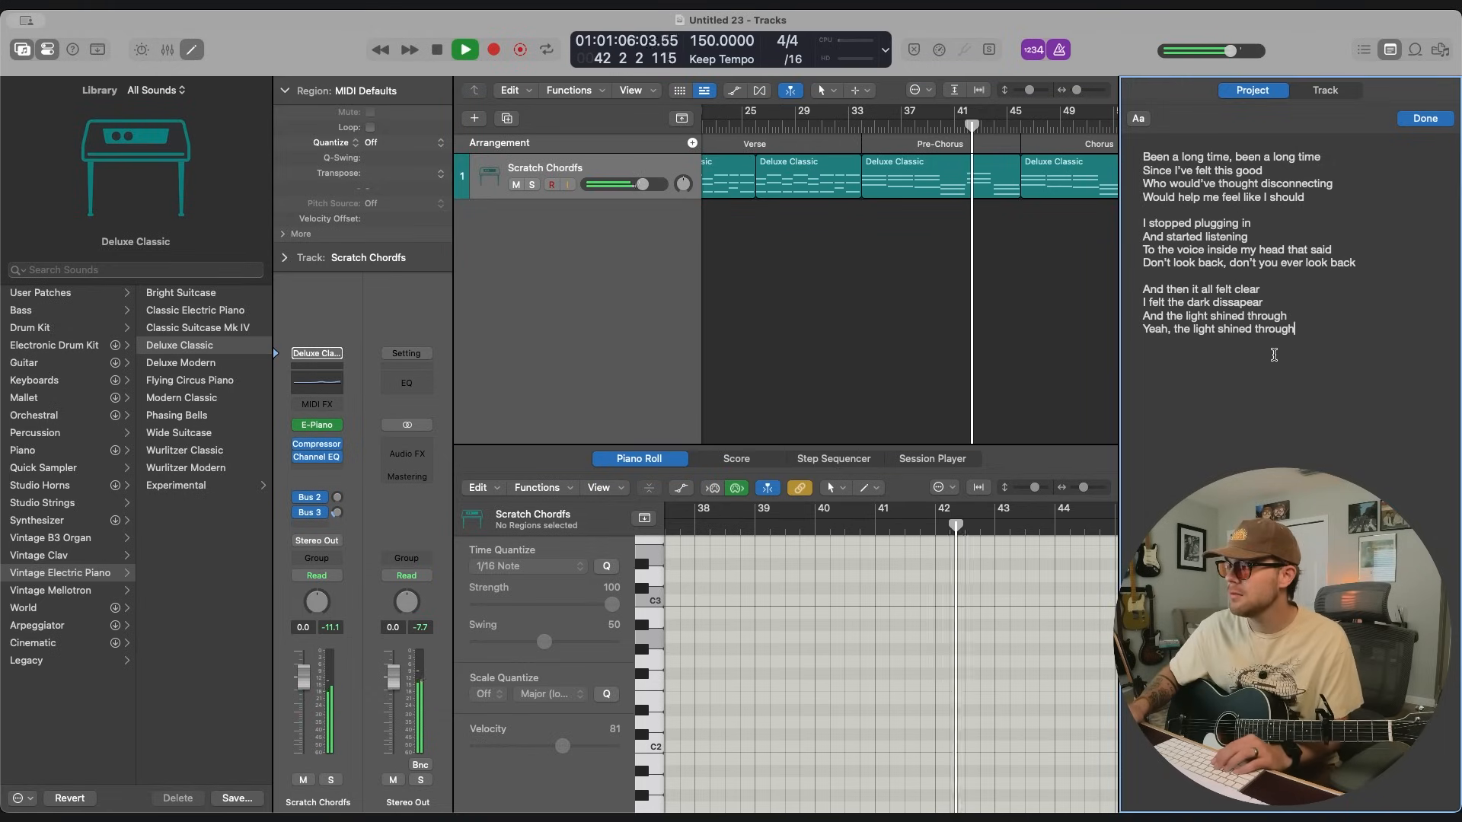
left_click(981, 307)
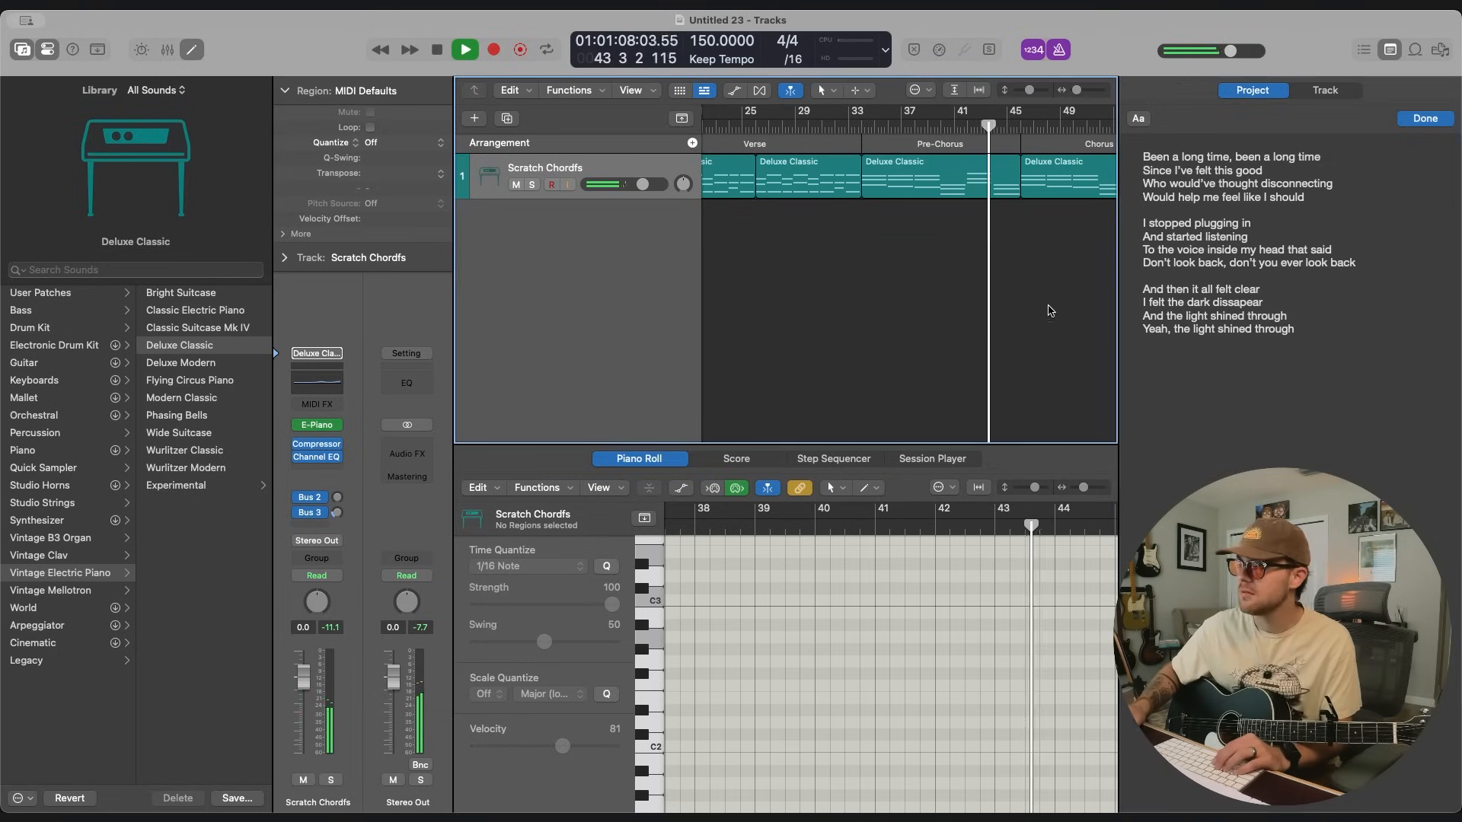
key("space")
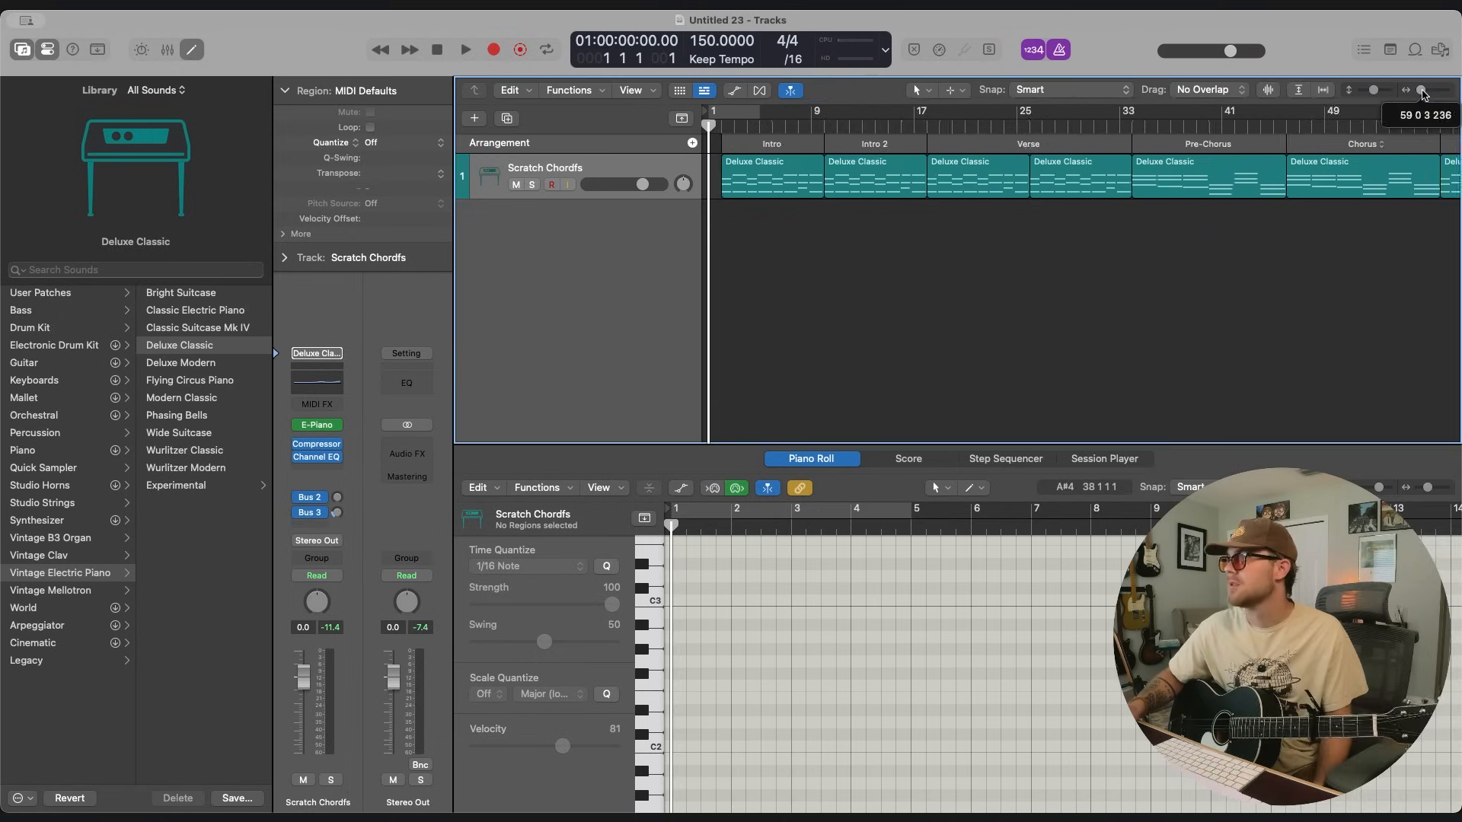
left_click_drag(1408, 90, 1417, 94)
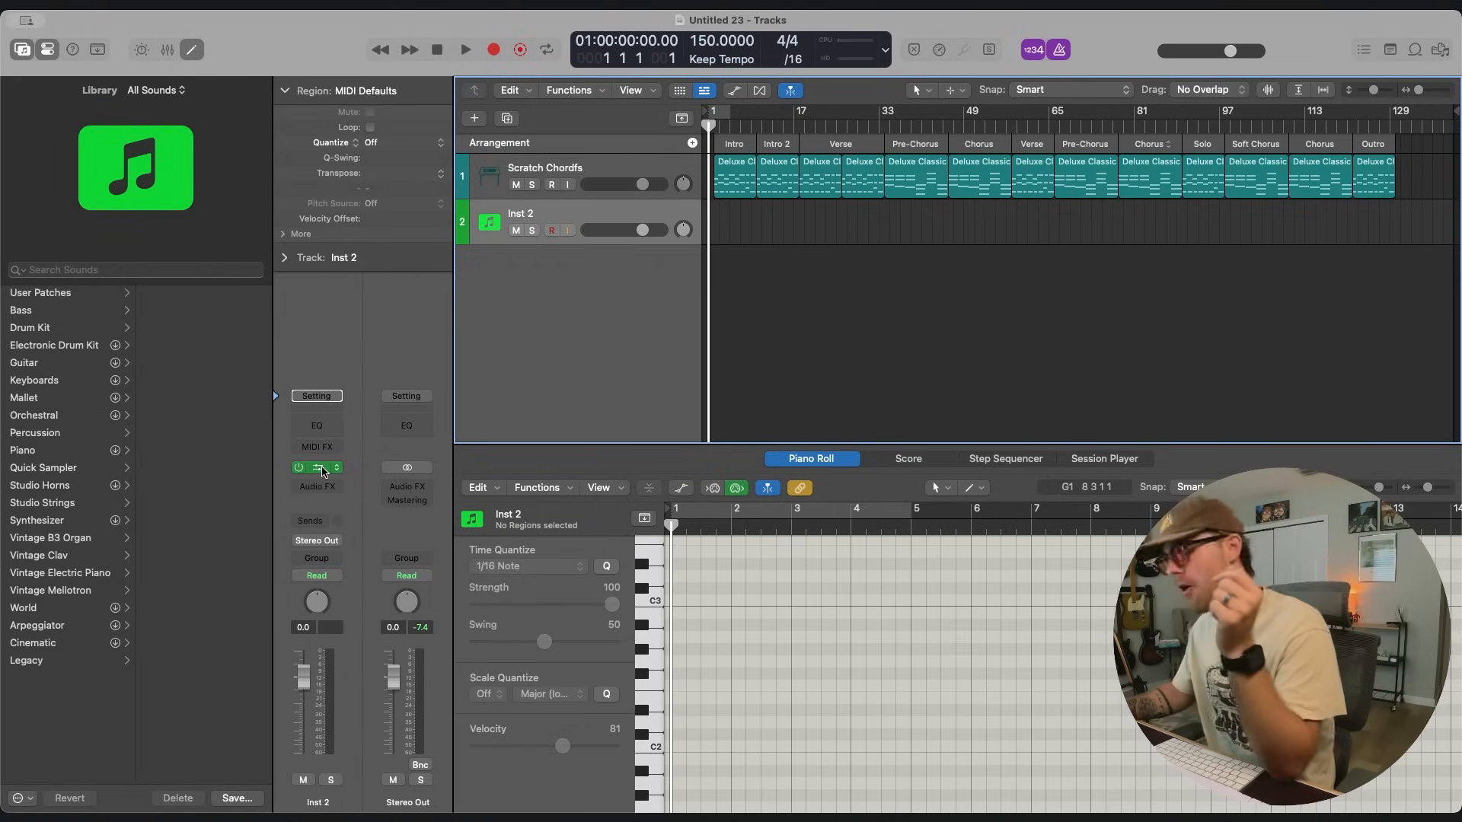
Open Addictive Drums 2 on the Inst 2 track and load the Puncho Rosso preset from the Vintage Dry kit.
left_click(318, 468)
left_click_drag(860, 234, 482, 139)
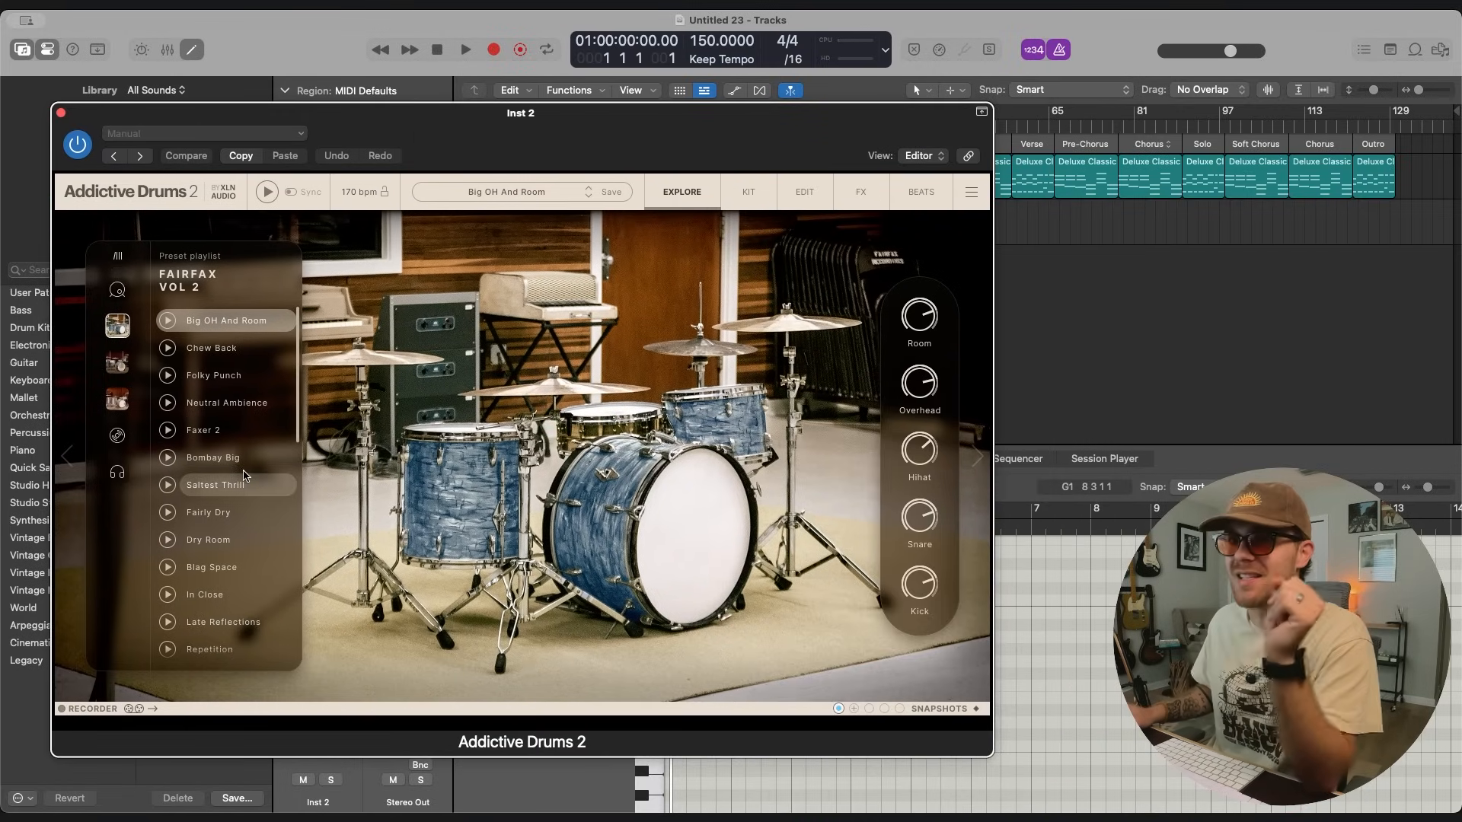
left_click(125, 376)
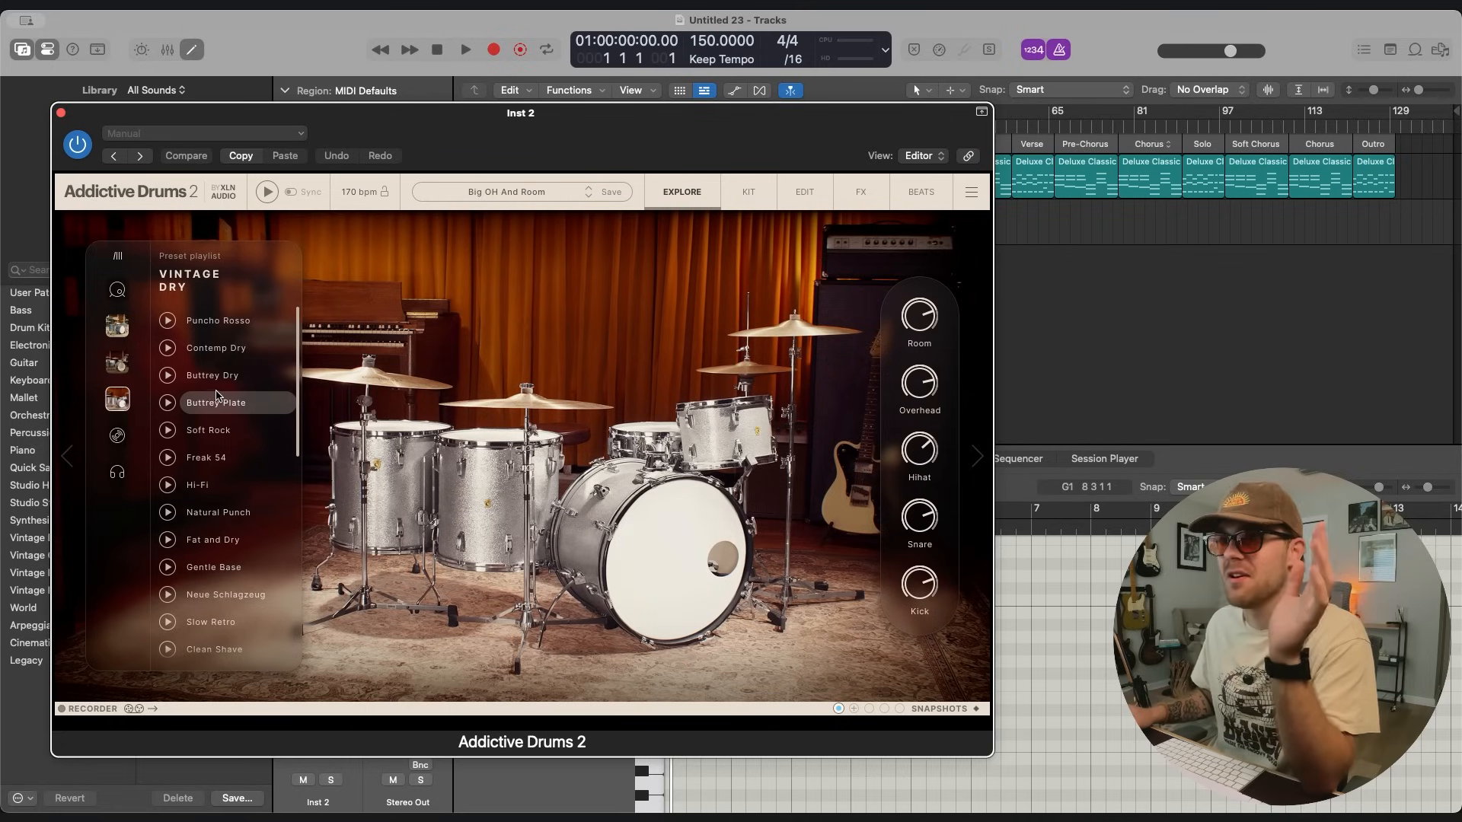
left_click(242, 322)
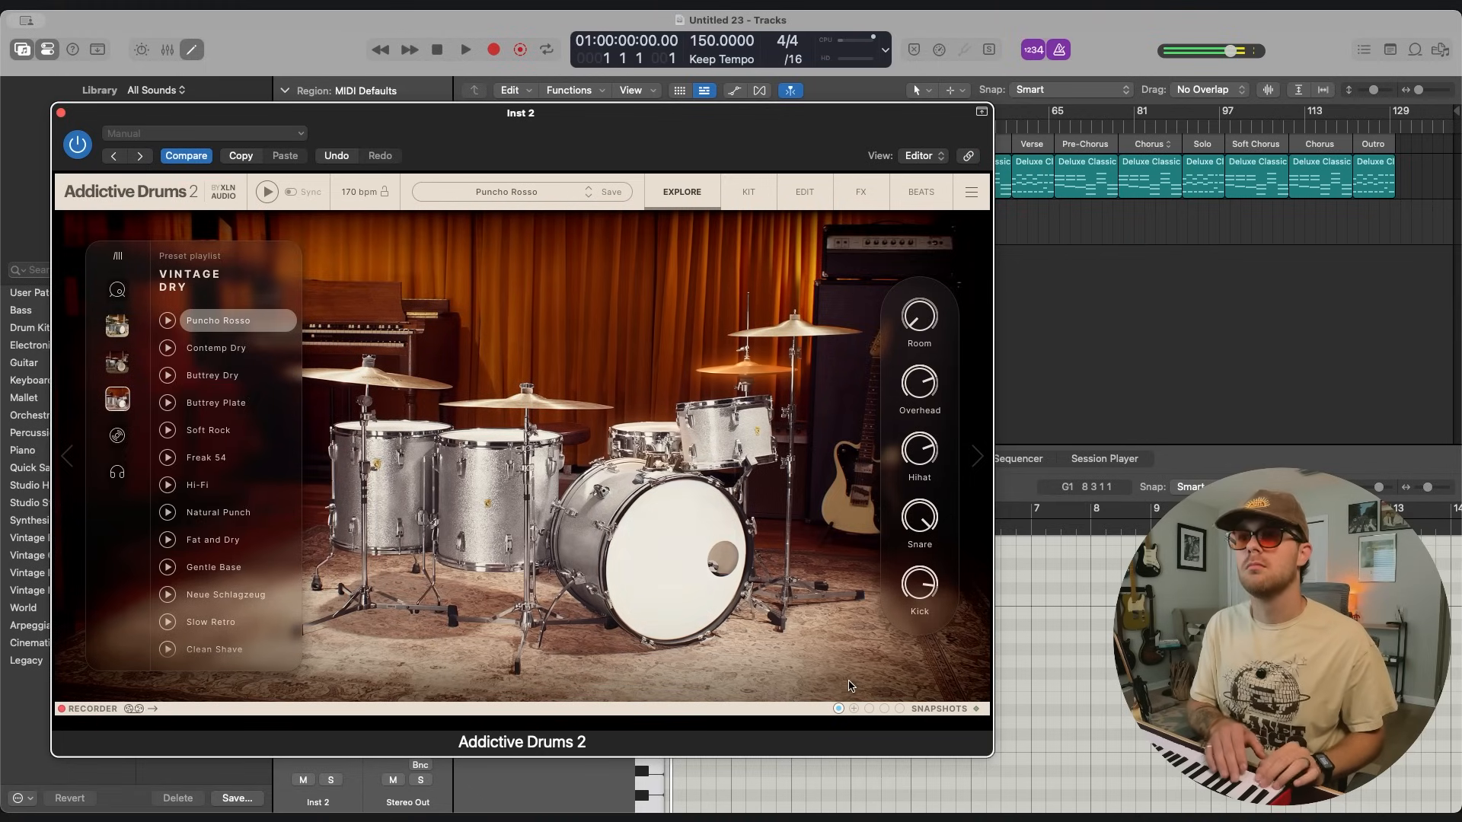
Audition more Vintage Dry presets, including Subliminal, and switch to the Vintage Dead kit.
scroll(225, 533, "down", 4)
left_click(223, 587)
left_click(226, 613)
scroll(226, 619, "down", 1)
left_click(228, 617)
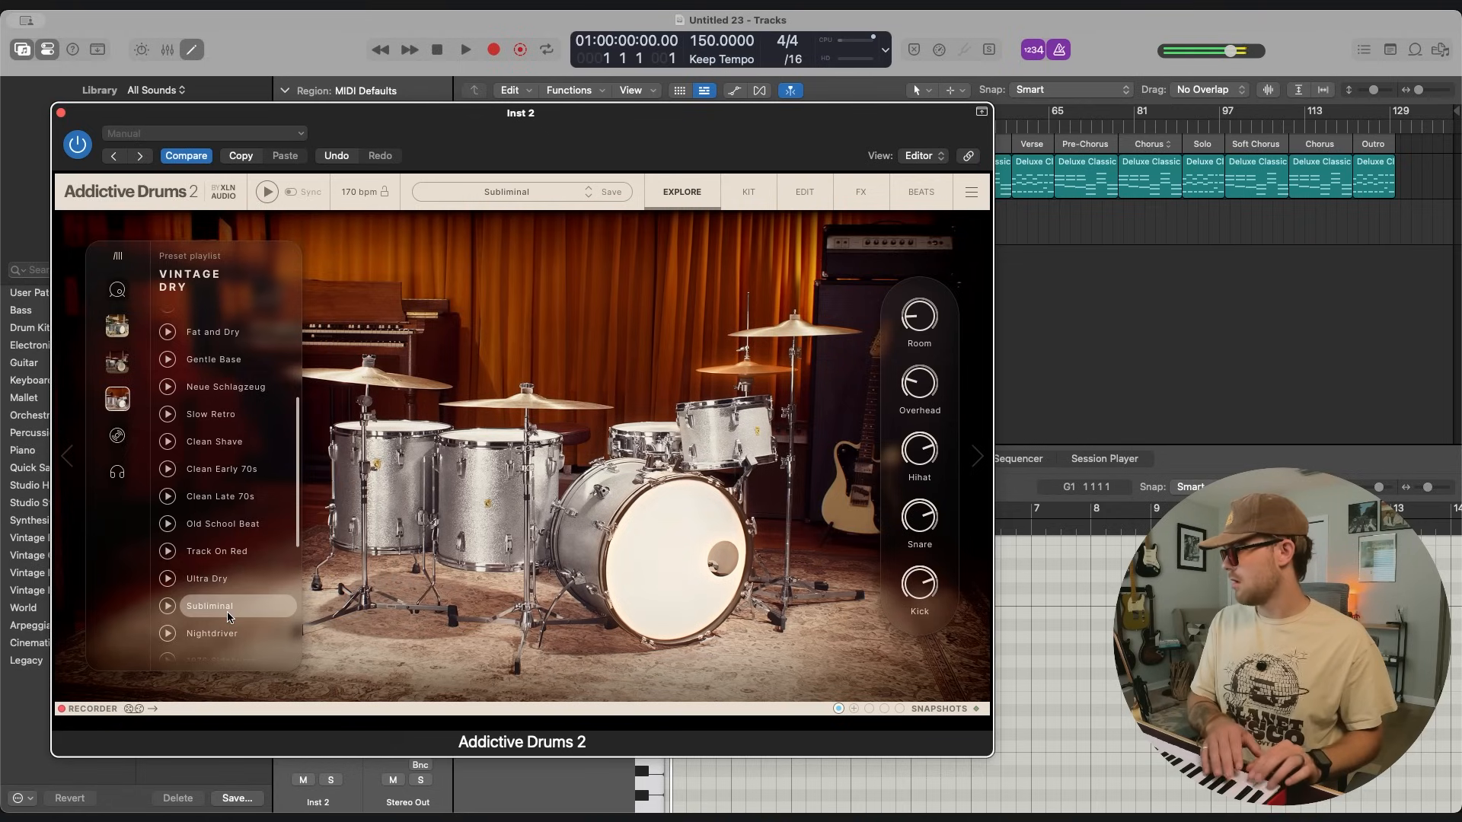
left_click(117, 363)
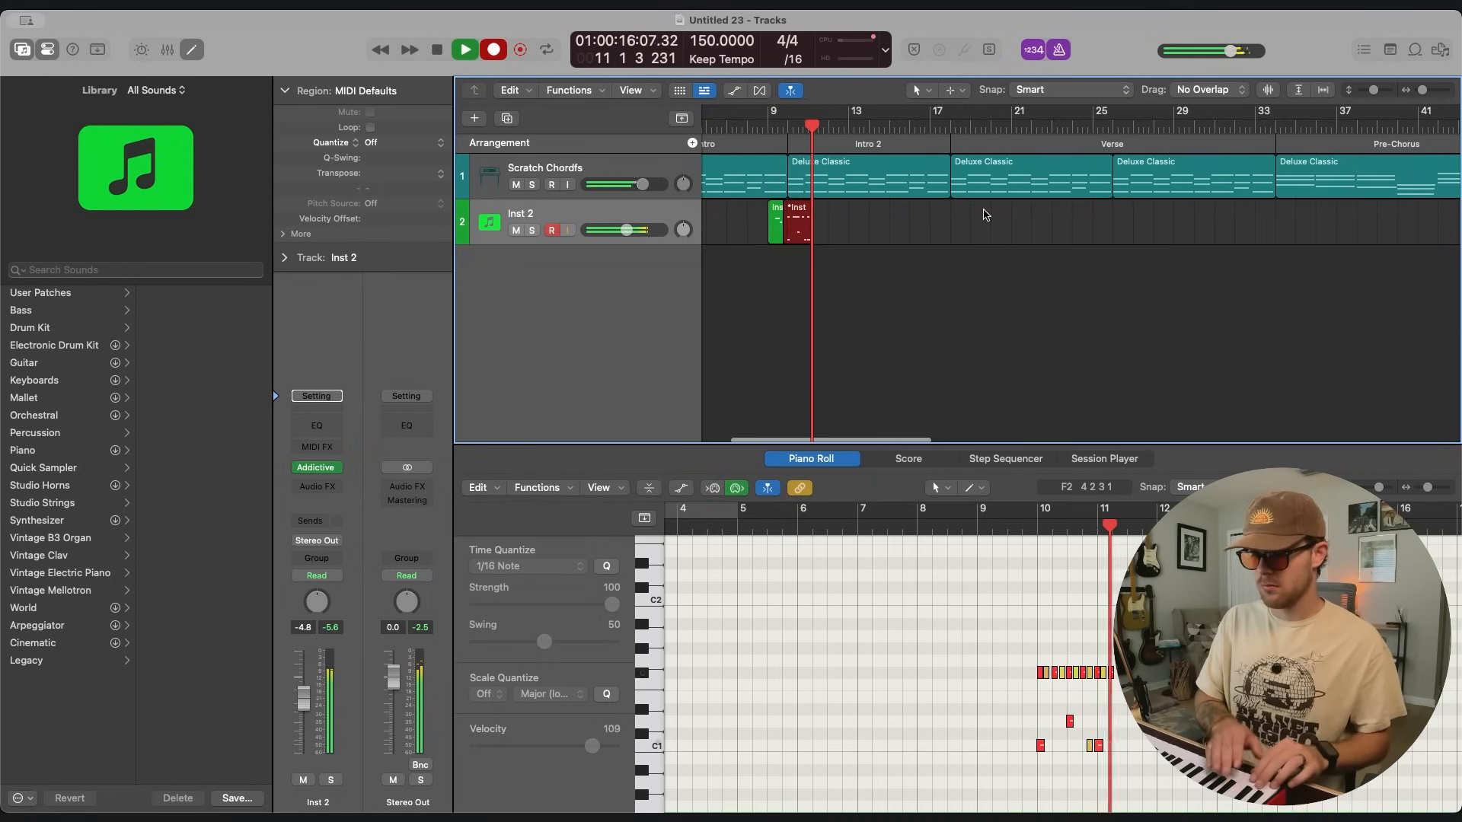
Stop and undo the drum take over the Intro 2 section, and try recording it again from bar 10.
key("space")
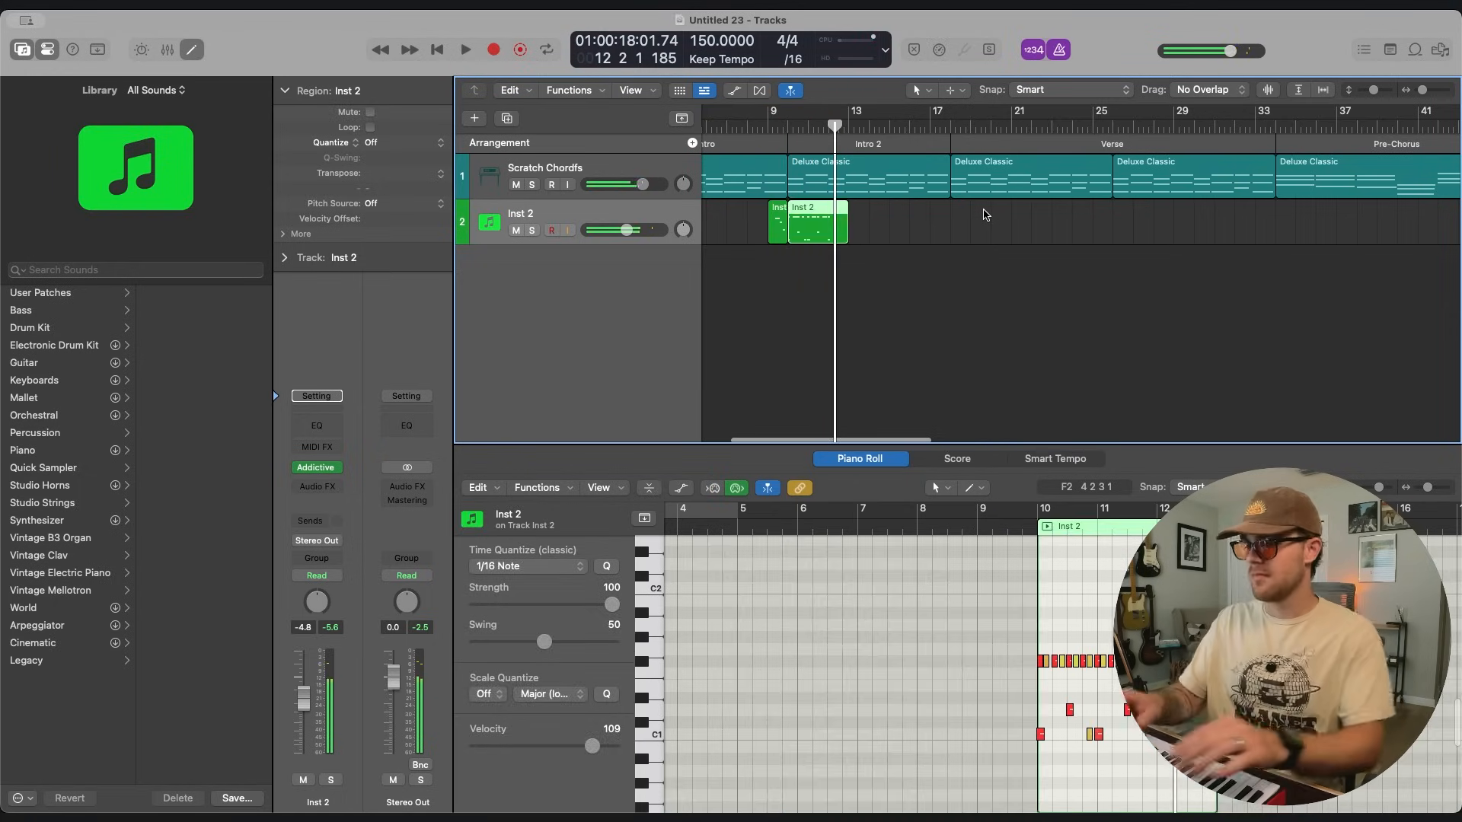
key("super+z")
left_click(789, 125)
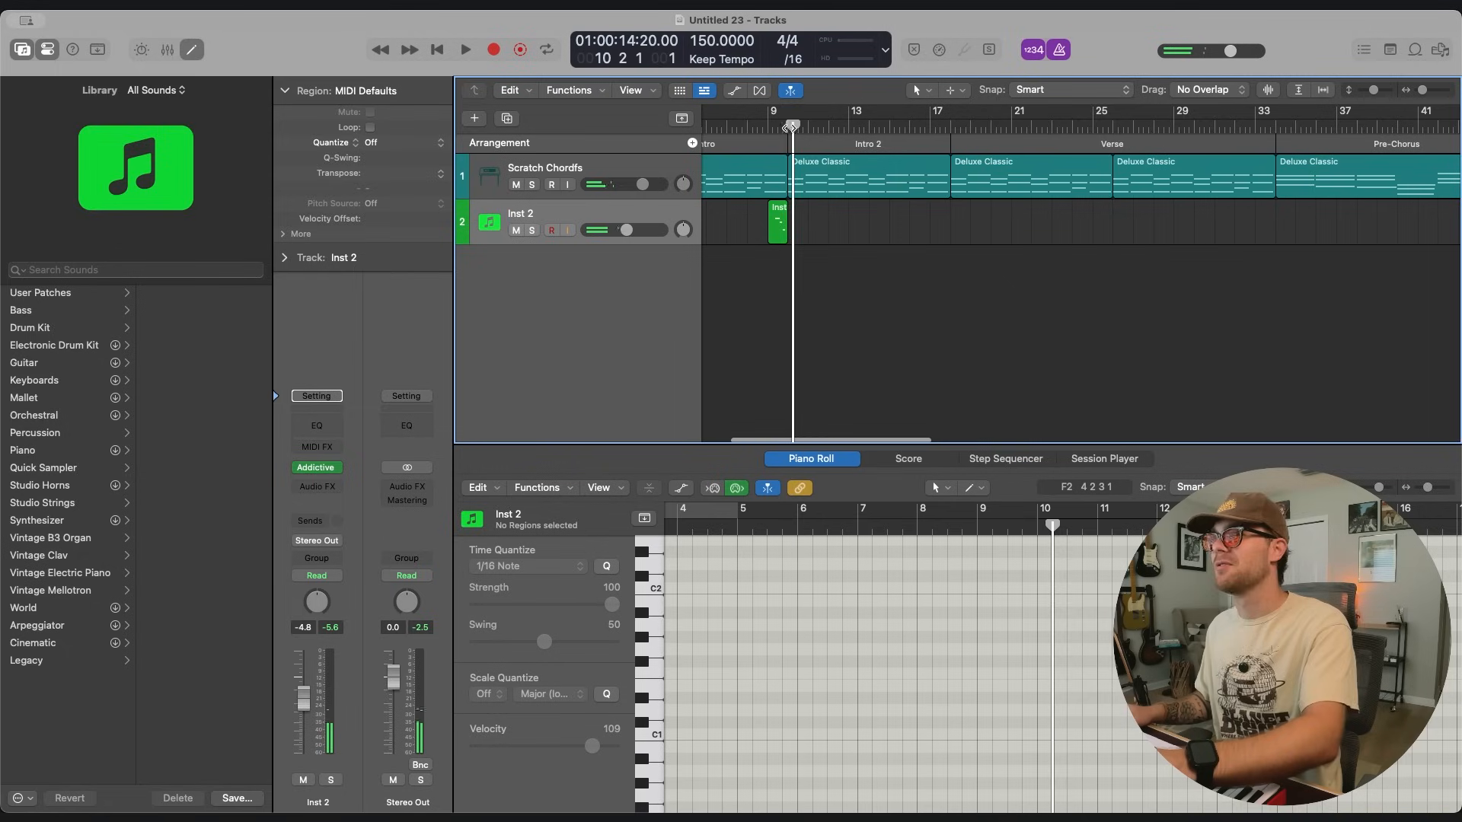
key("r")
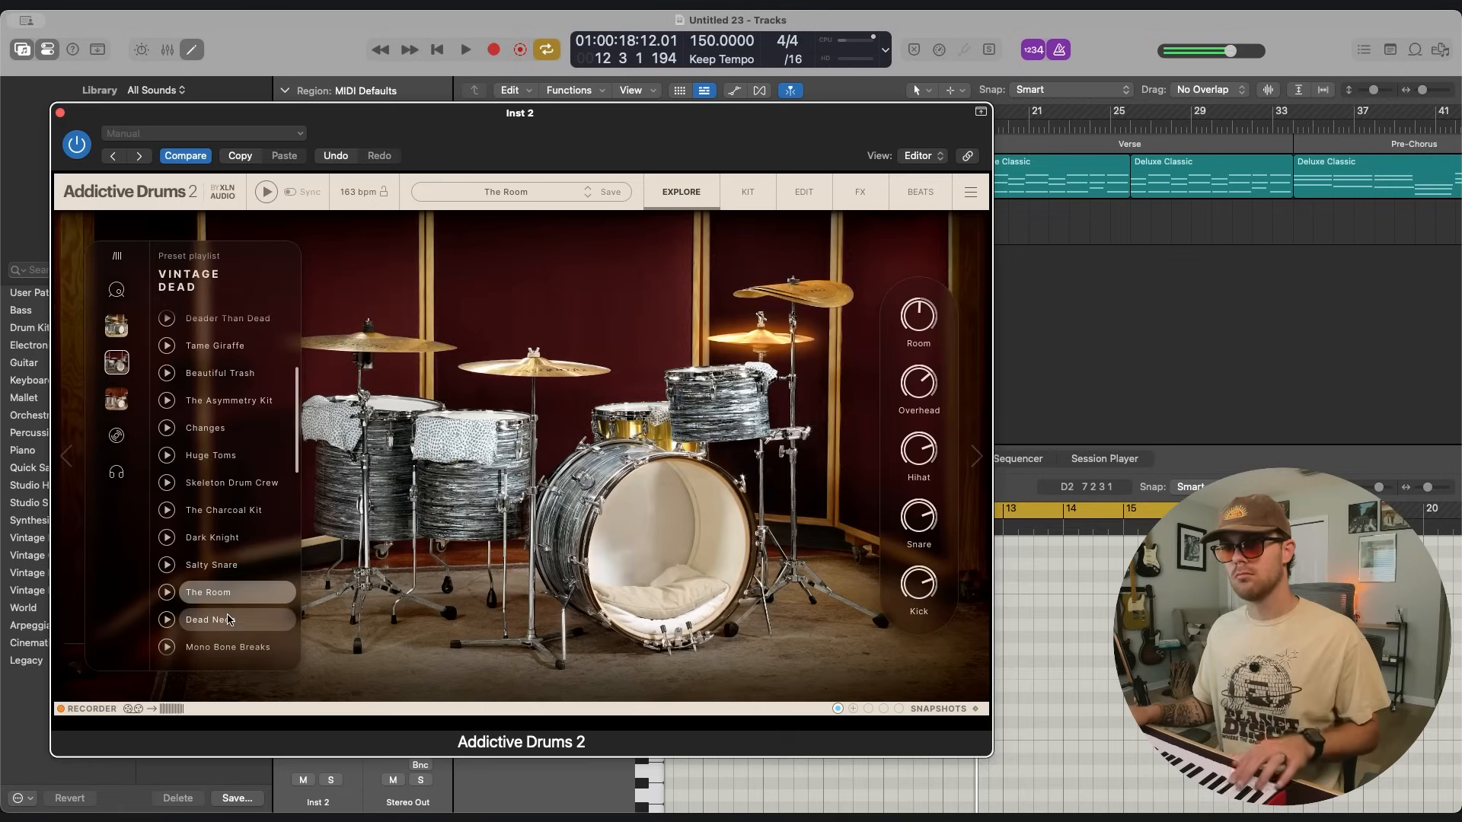
Close the drum plug-in, turn off the cycle over Intro 2 and try another drum take.
key("super+w")
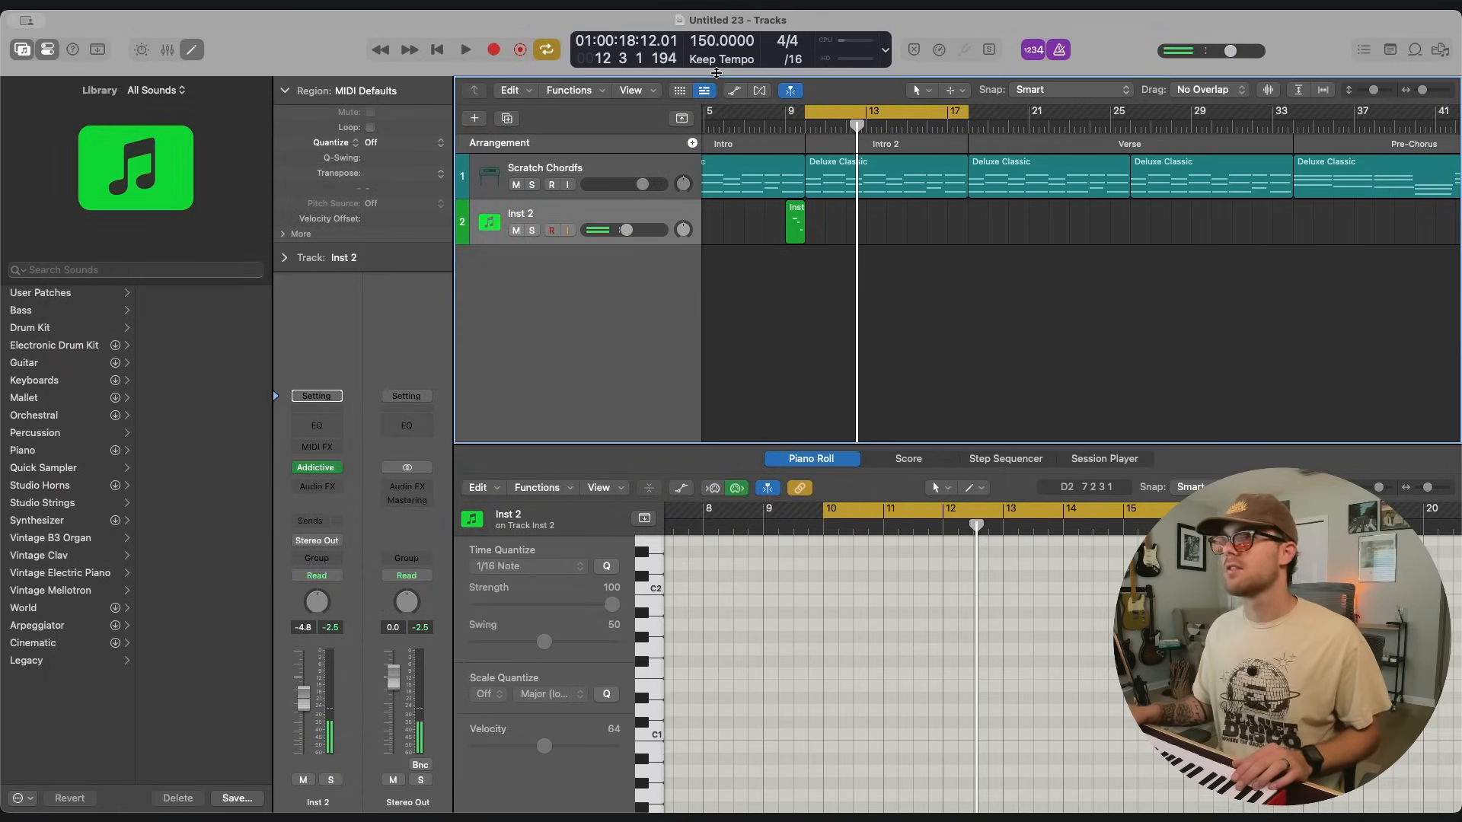
left_click(820, 113)
left_click(493, 49)
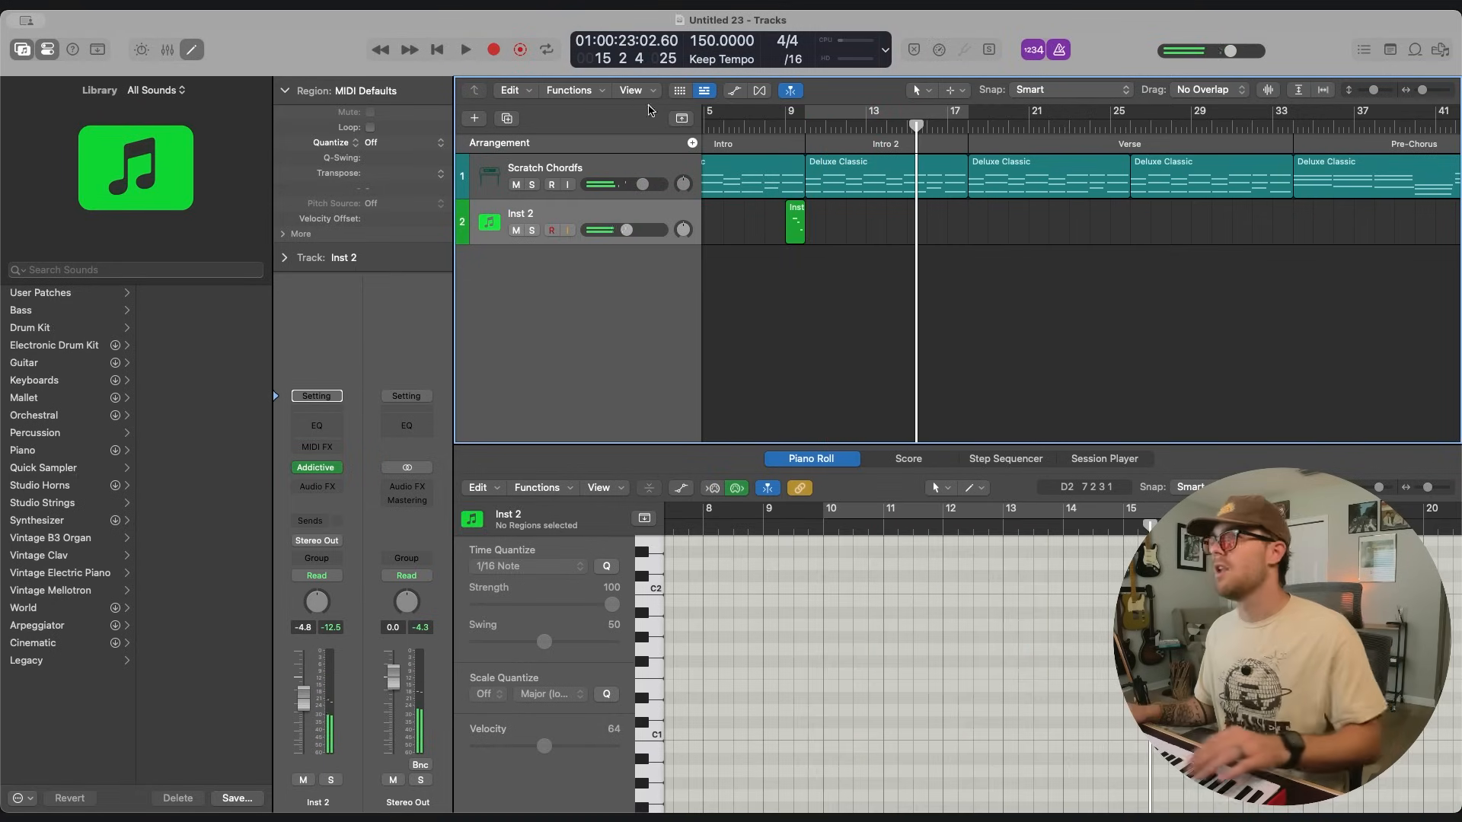
Record the drum part on the Inst 2 track over the Intro 2 section, starting at bar 10.
left_click(804, 125)
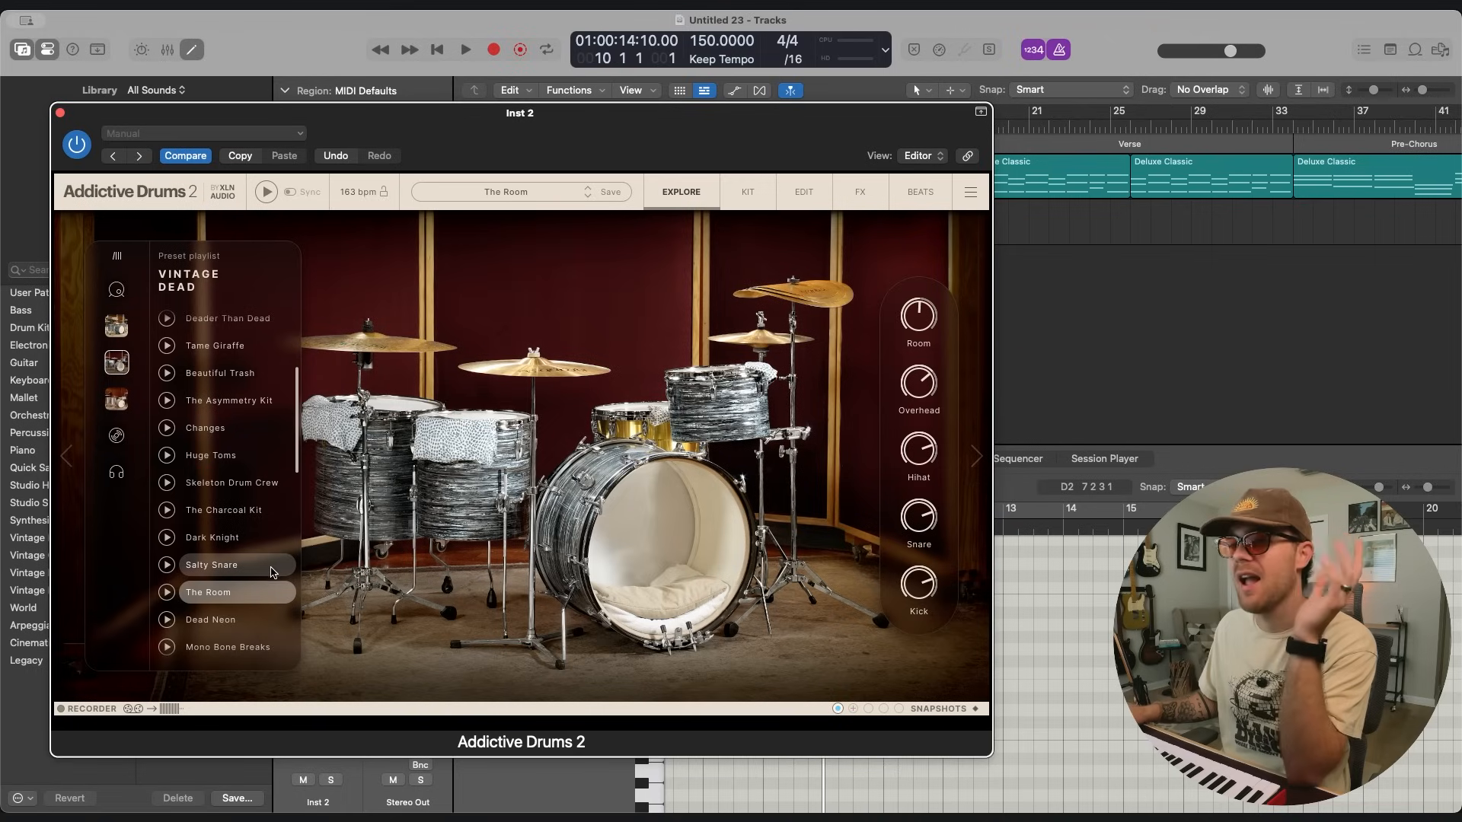
scroll(236, 563, "up", 5)
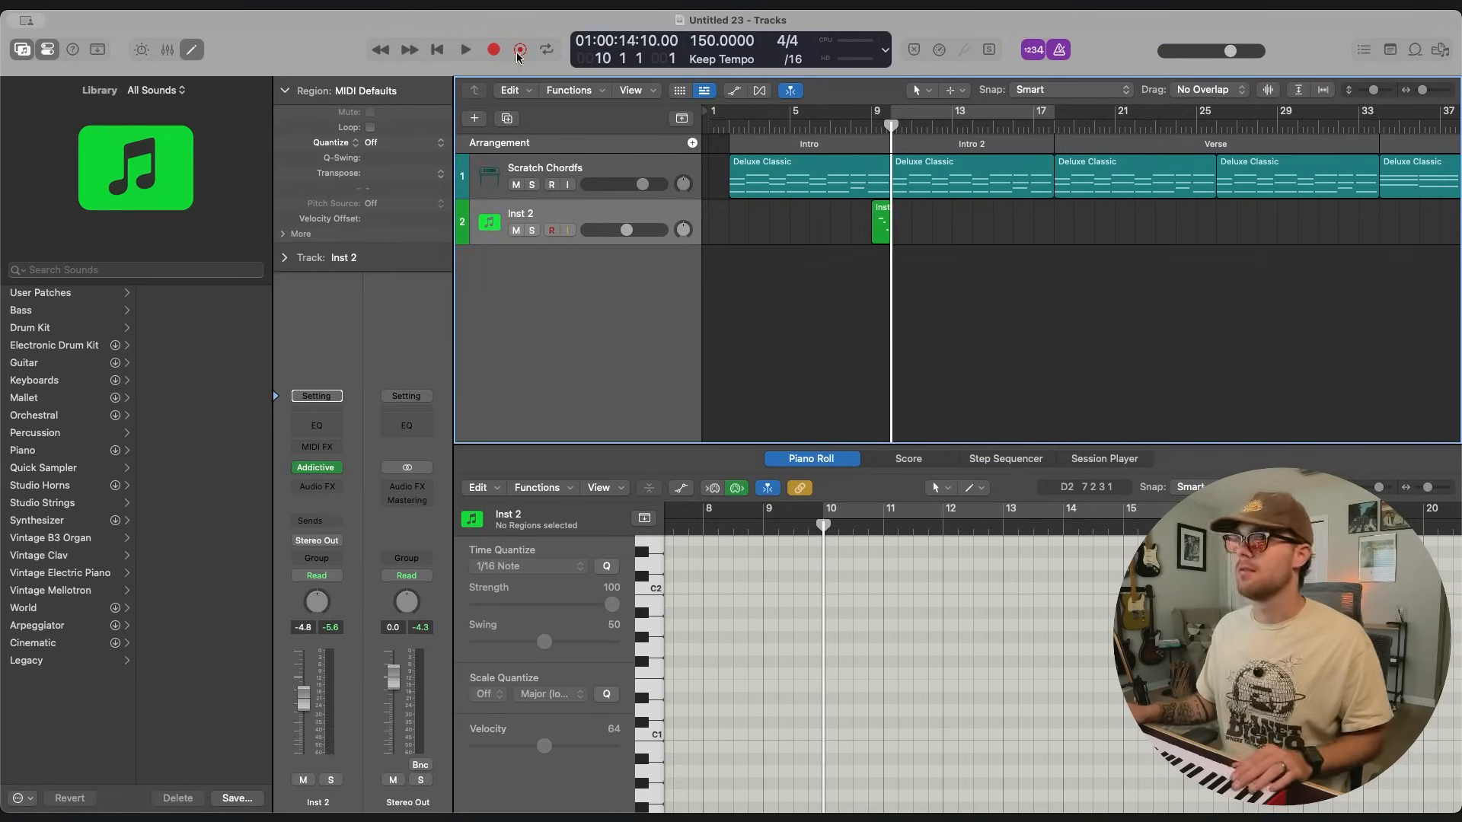
key("r")
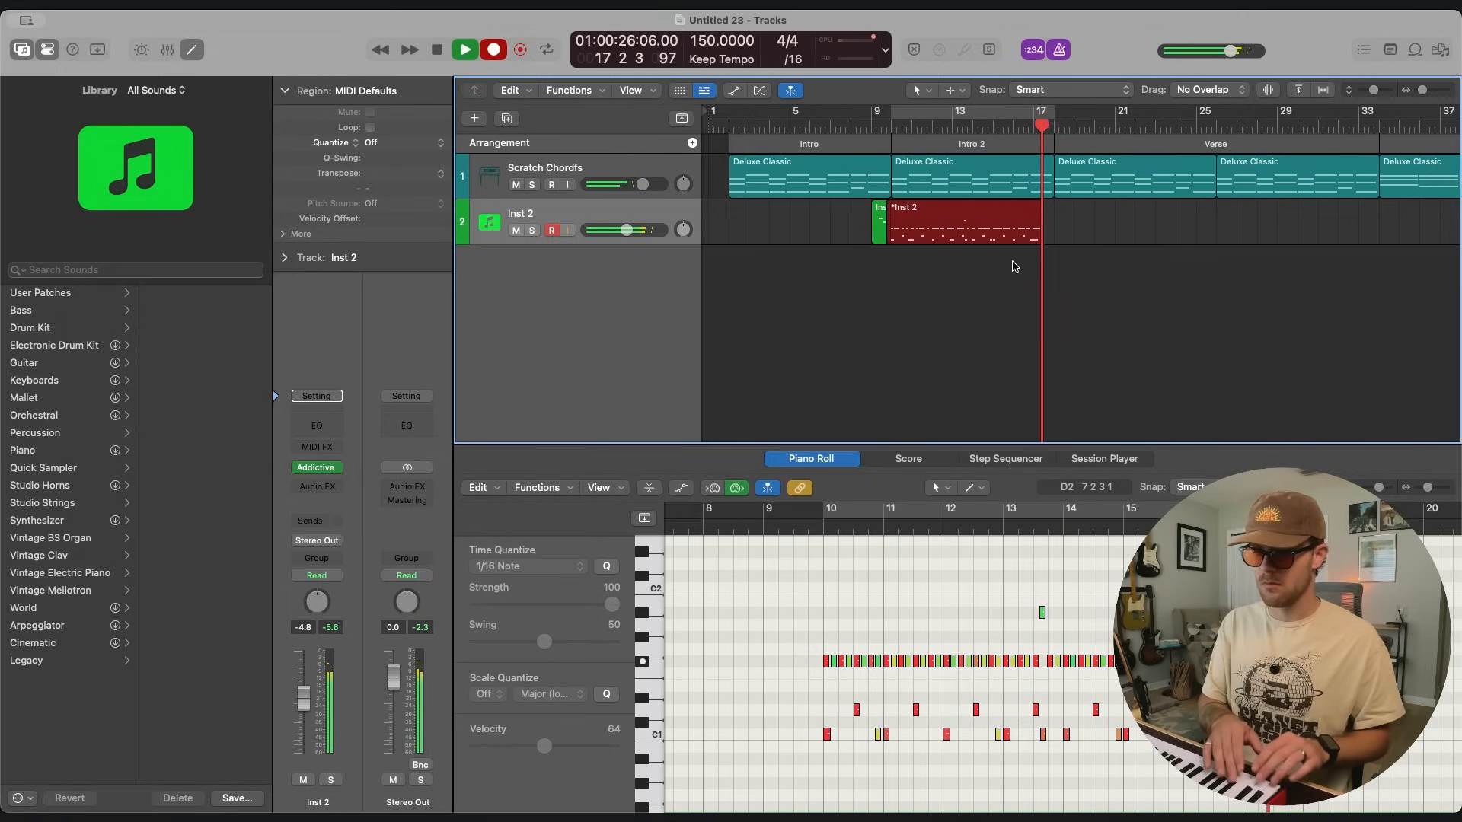
key("space")
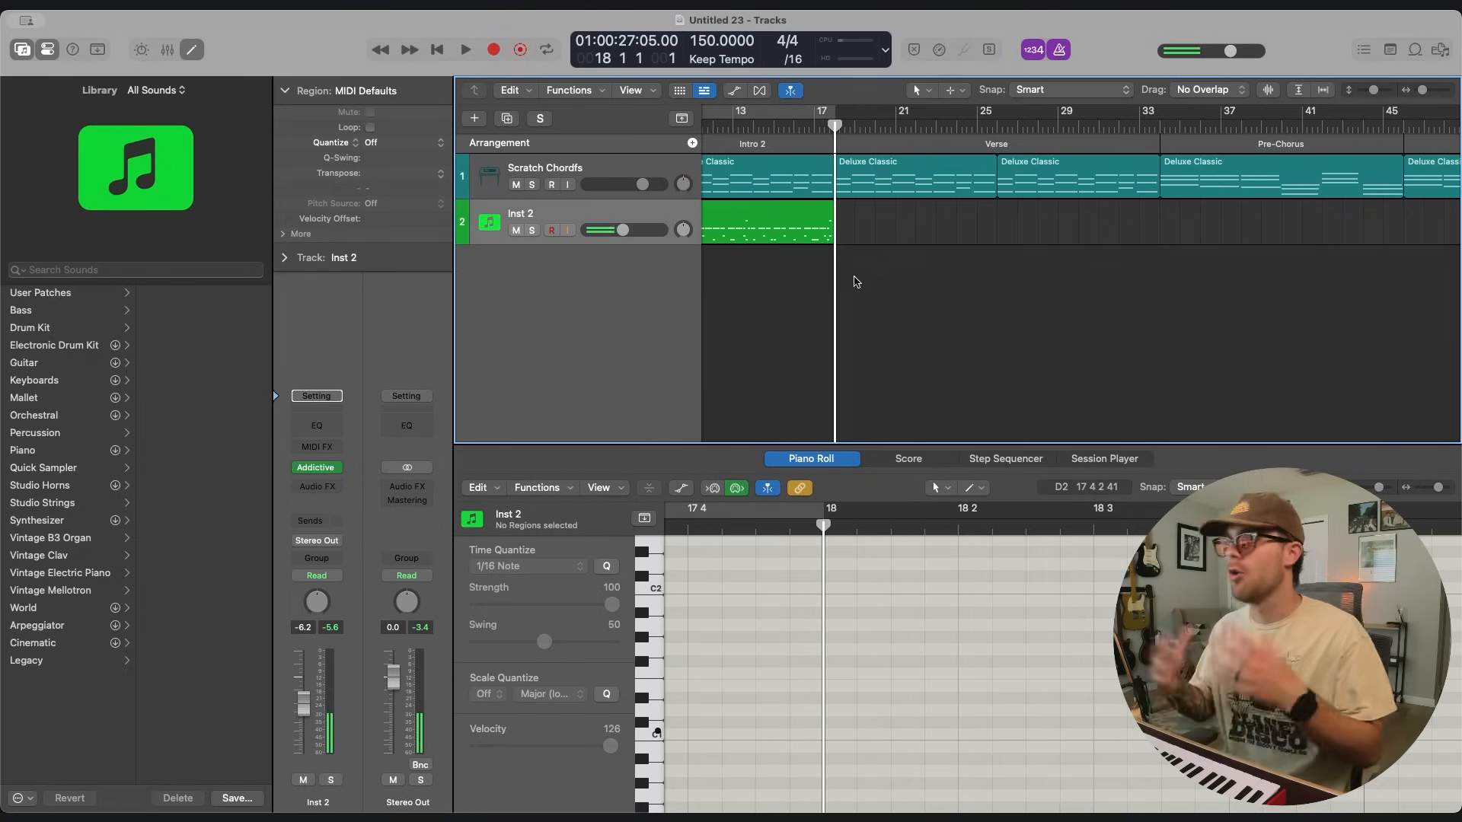
Record drum takes on the Inst 2 track over both halves of the Verse from bar 18 and over the Pre-Chorus.
left_click(494, 49)
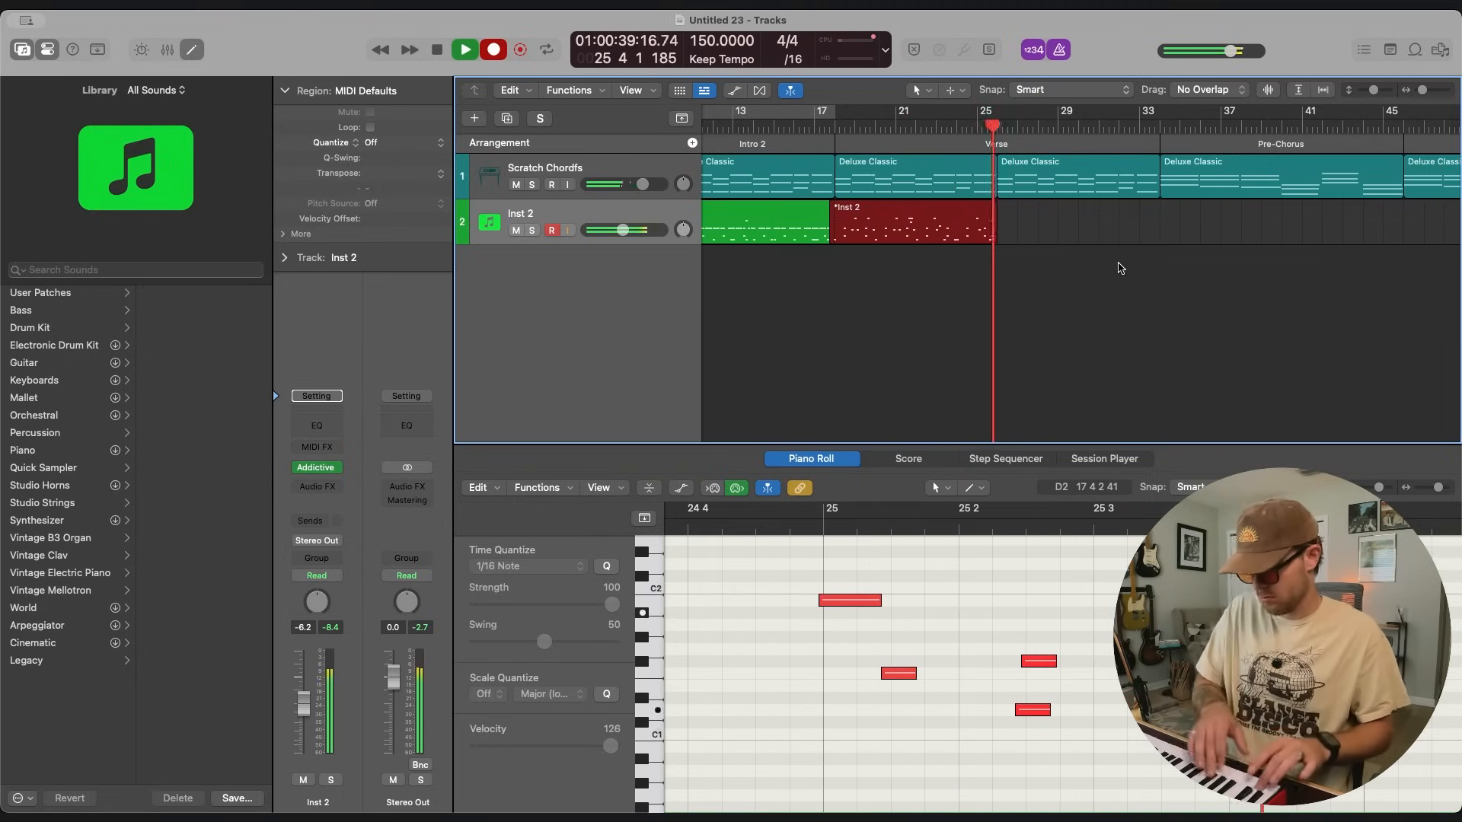
key("space")
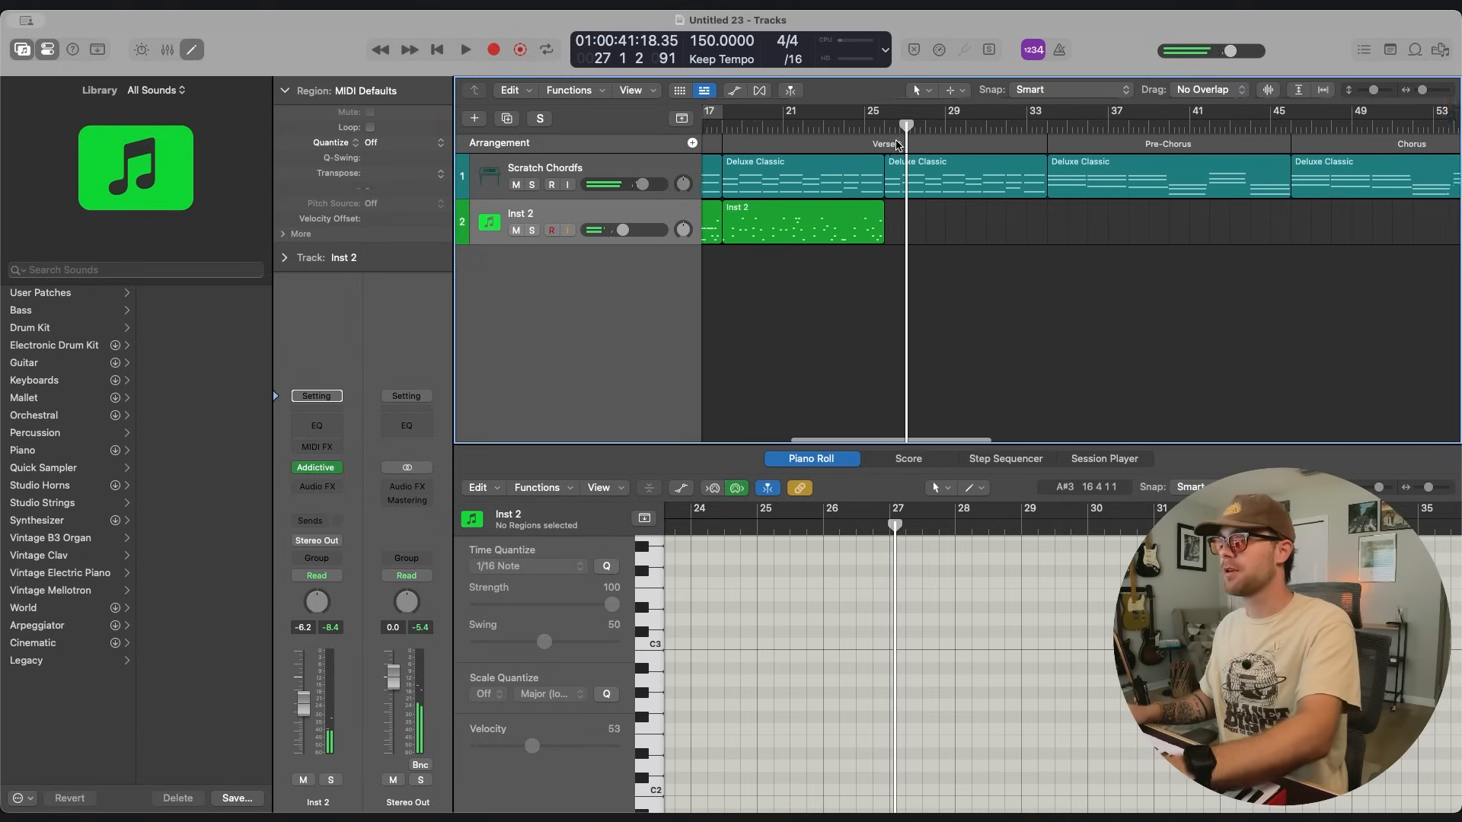
left_click(898, 145)
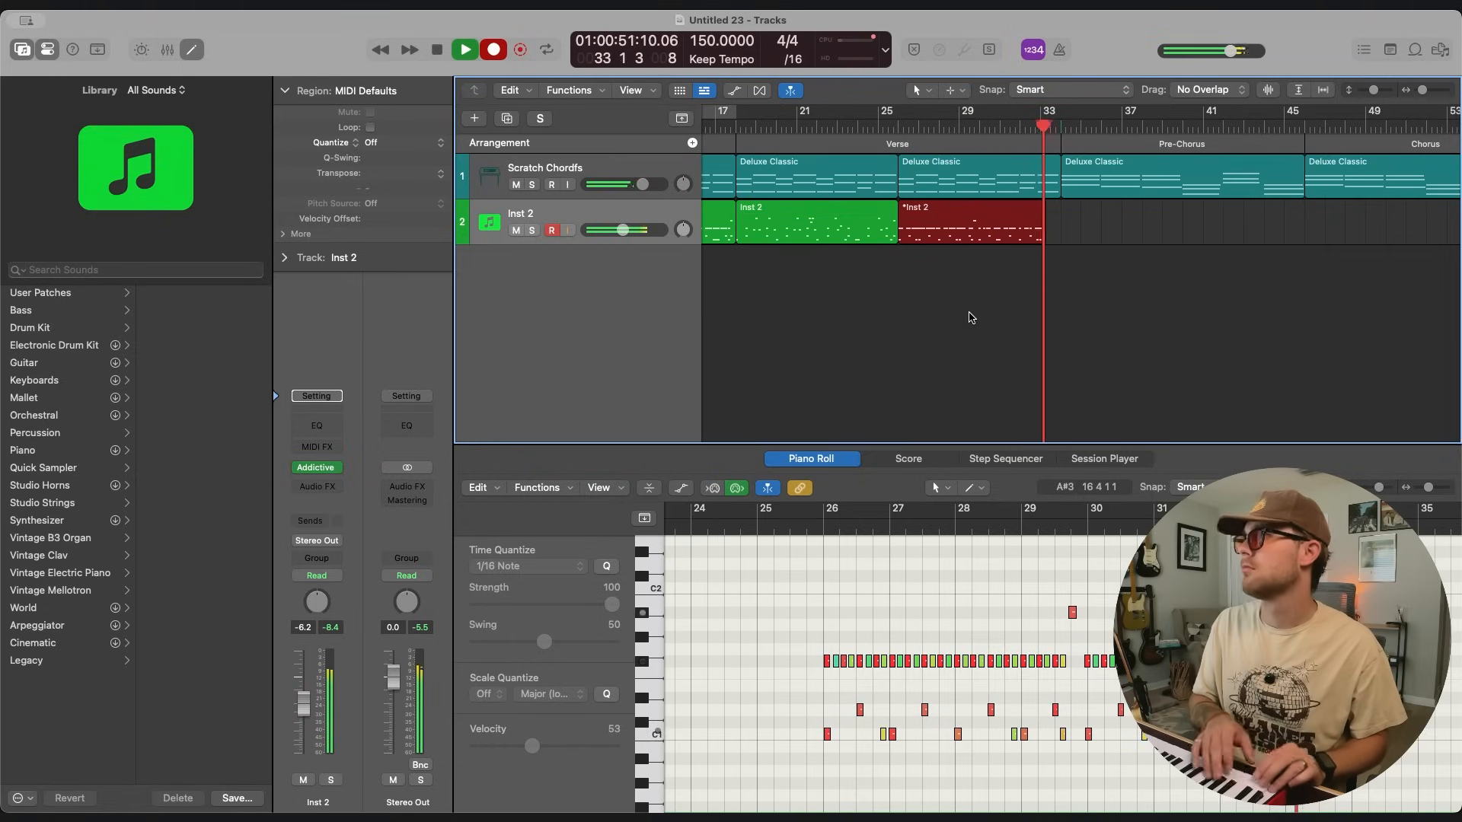
key("space")
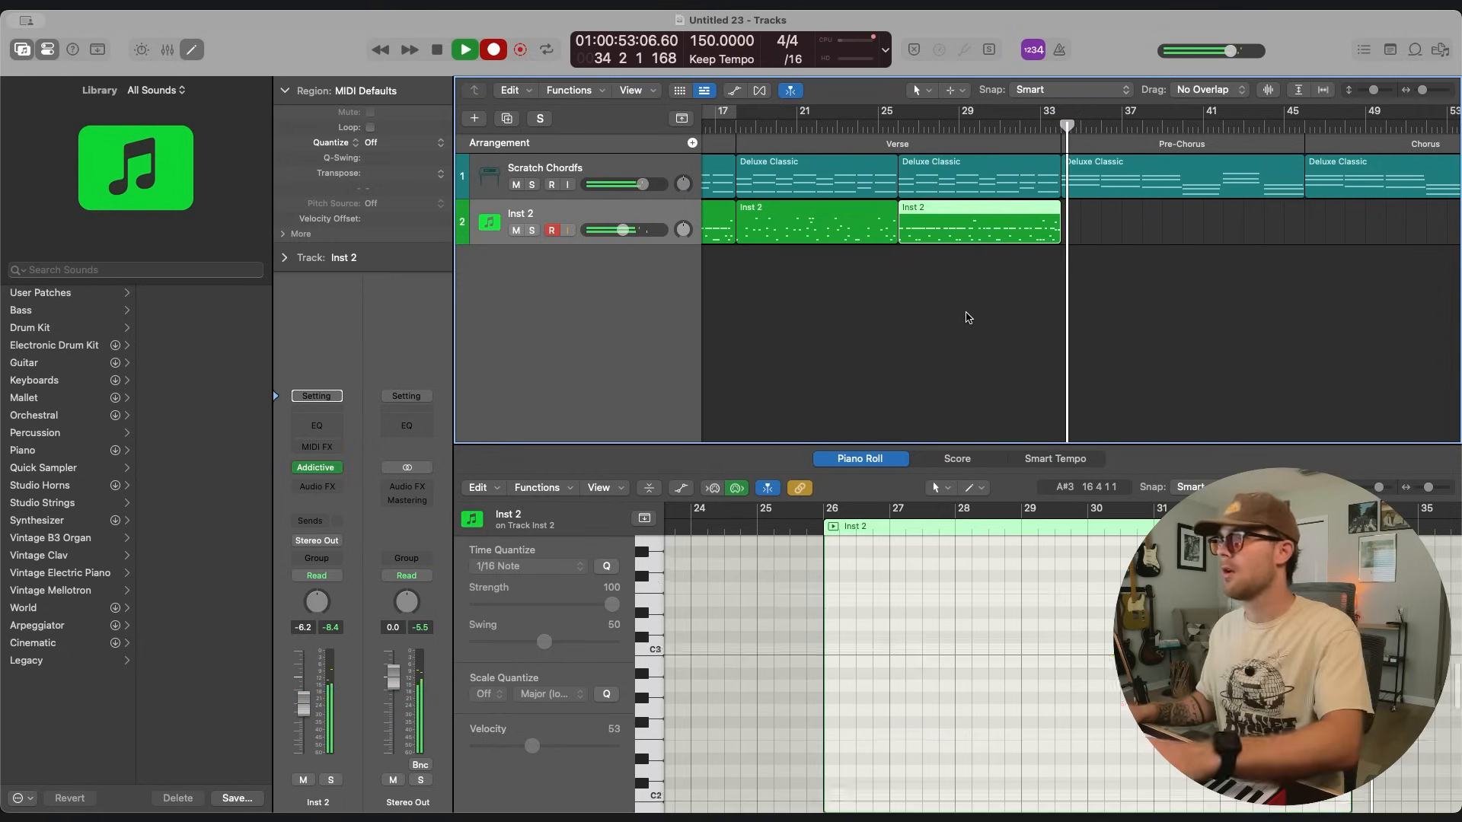
key("r")
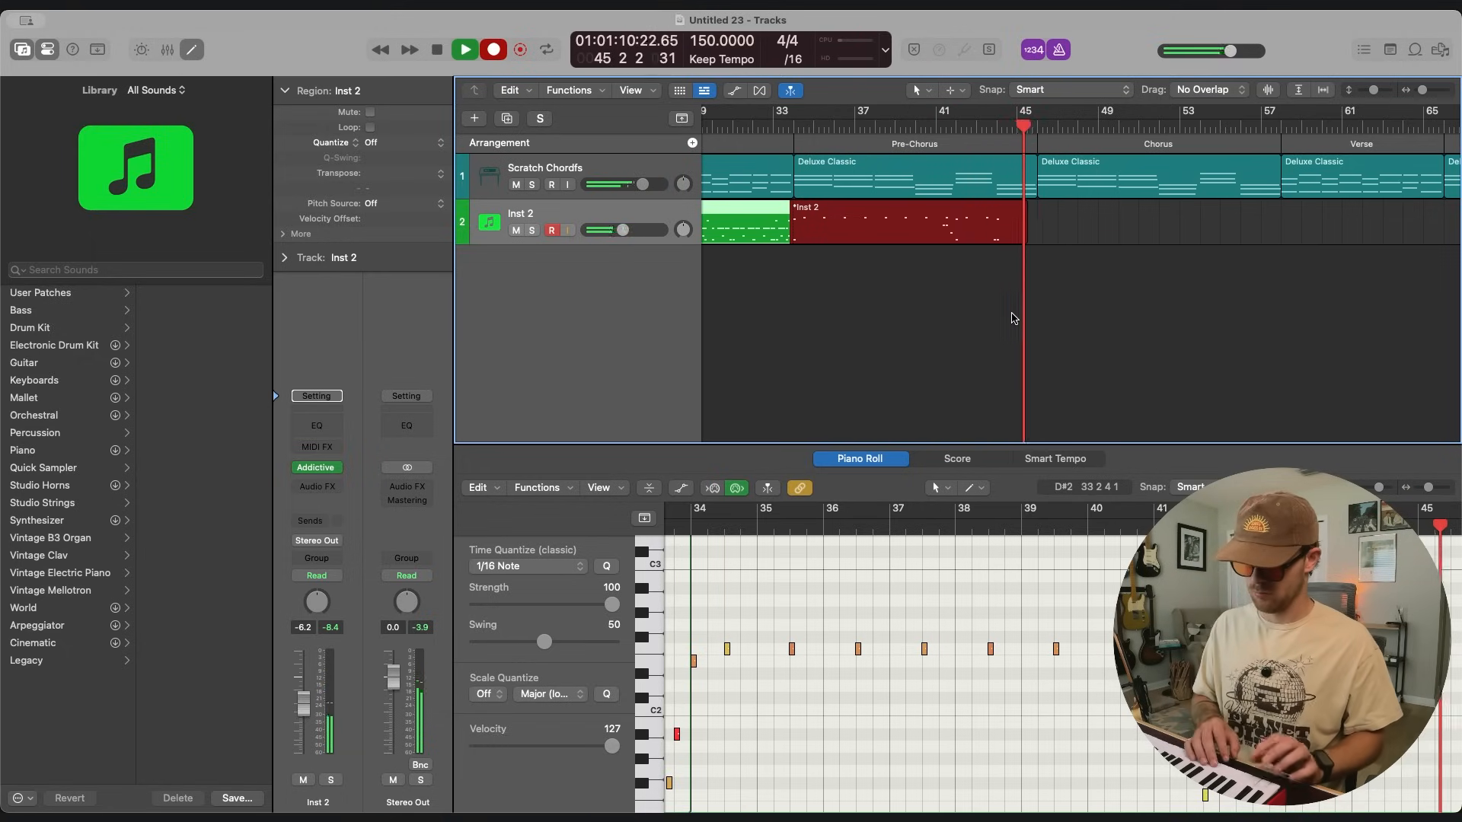
key("space")
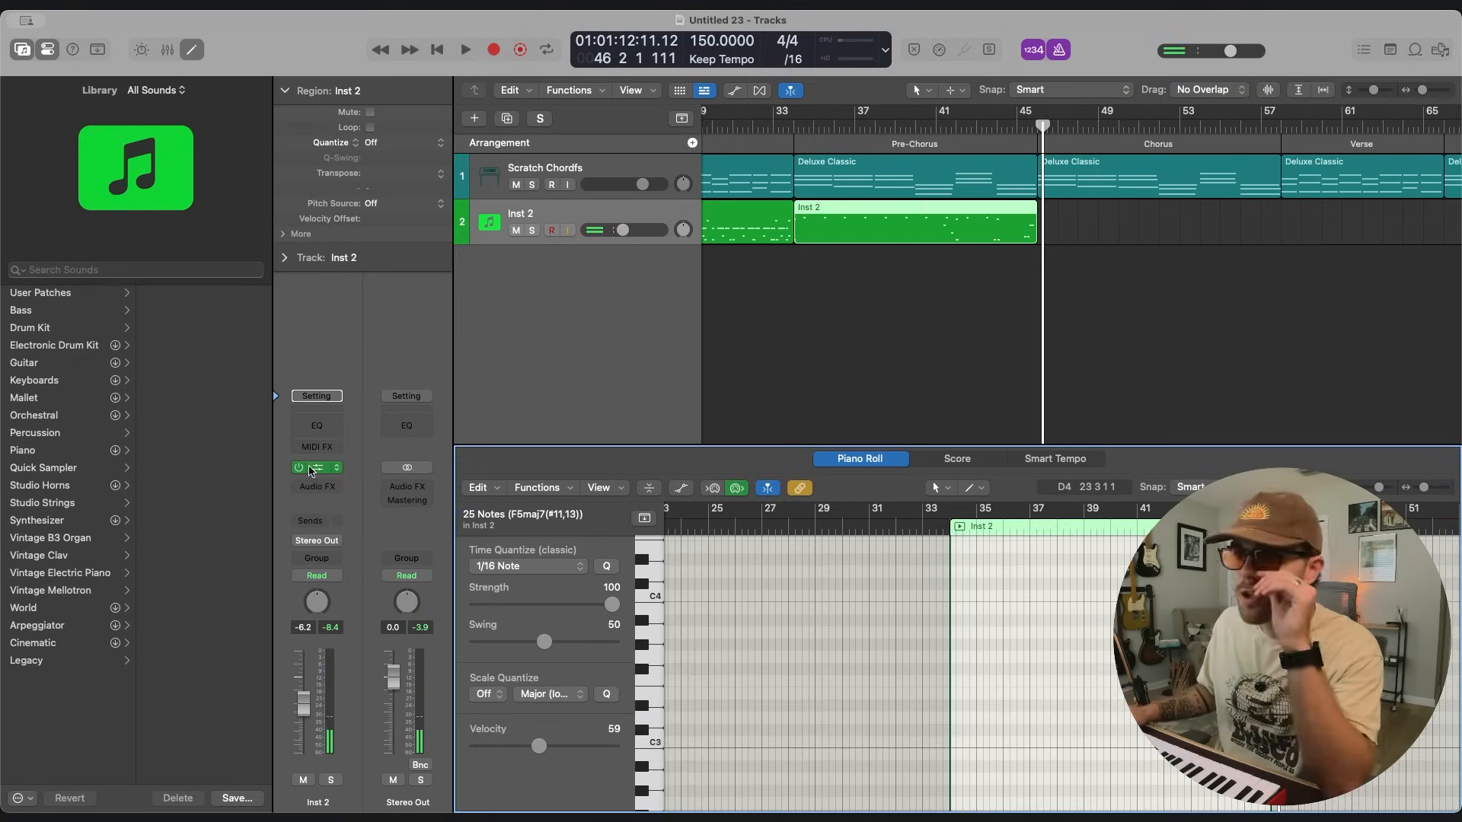
Set the Ride 1 volume to about -17.7 dB in the Addictive Drums 2 kit and close the plug-in.
left_click(316, 467)
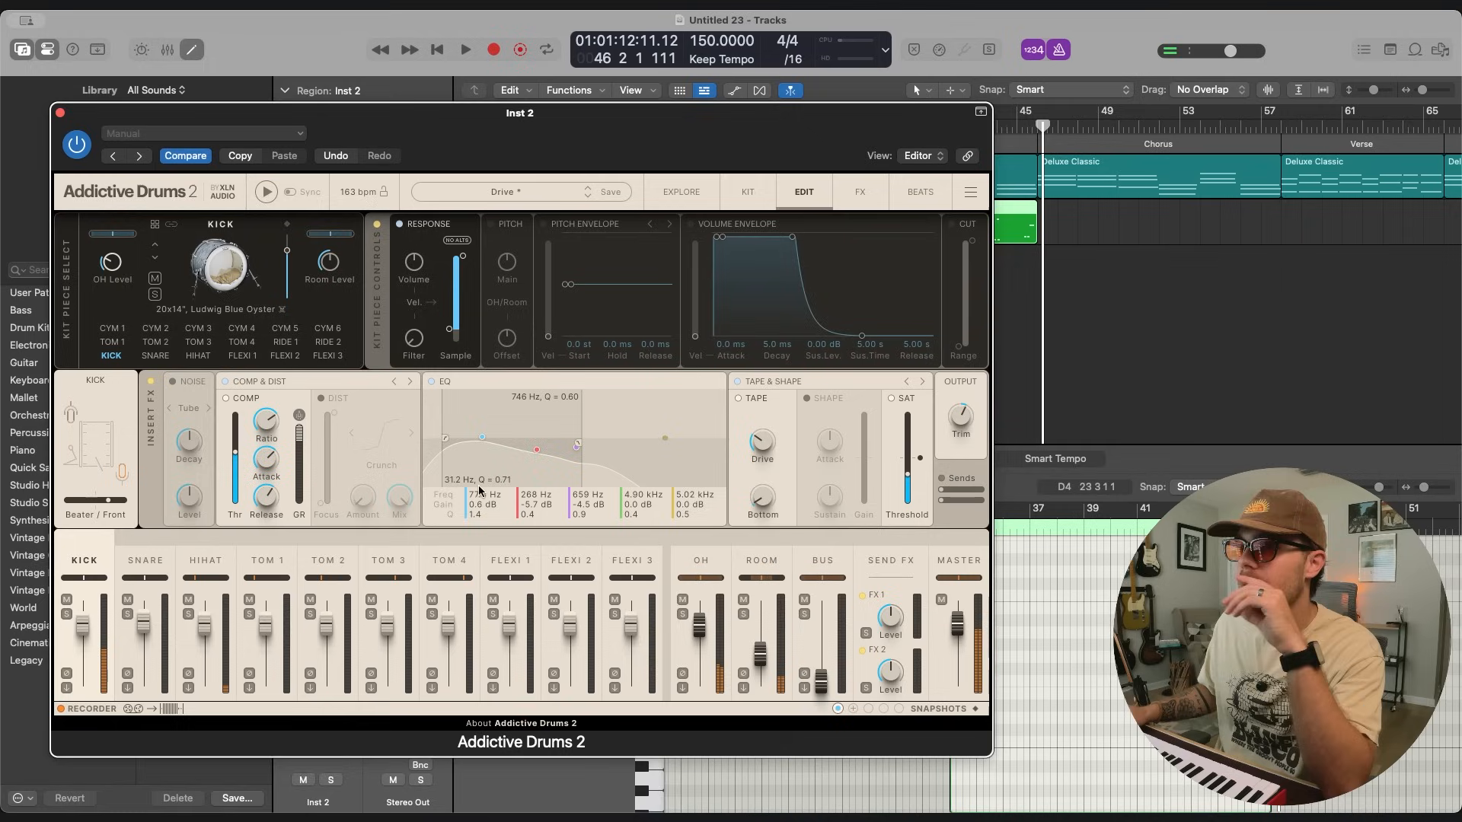
left_click(681, 194)
left_click(561, 370)
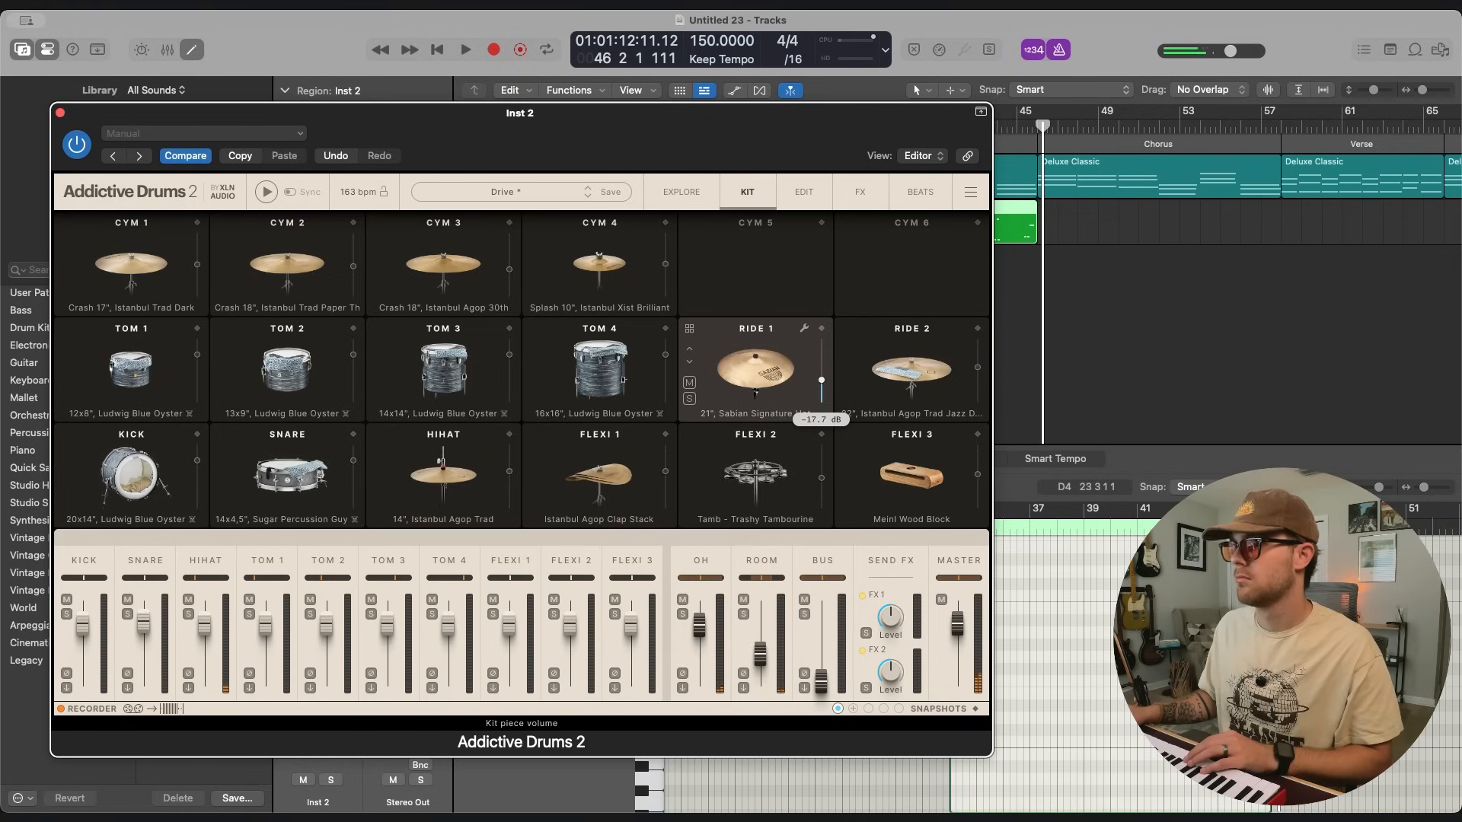
key("super+w")
Discard the first drum take over the Solo section and record it again from about bar 90.
key("space")
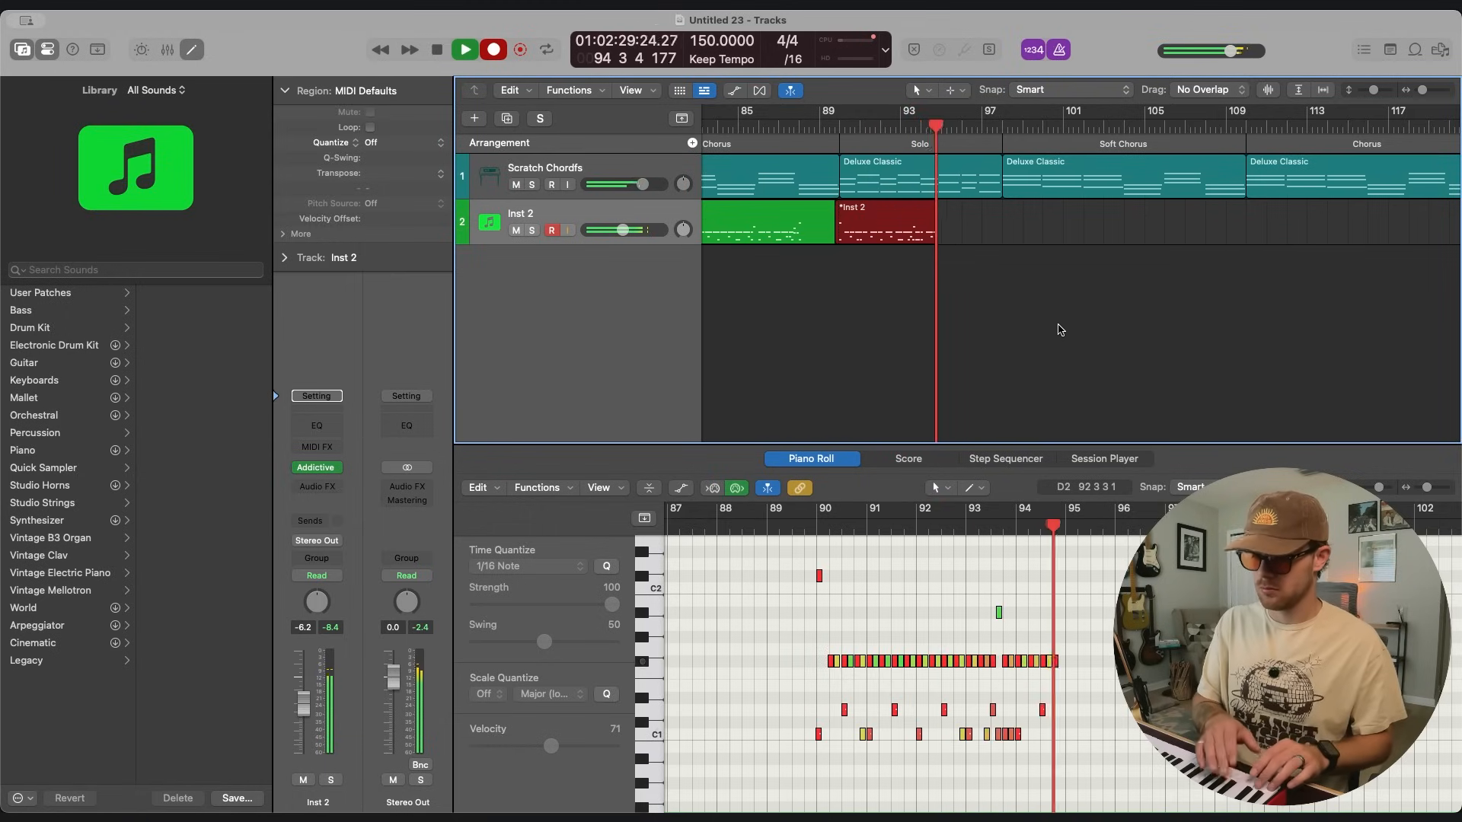
key("space")
key("super+z")
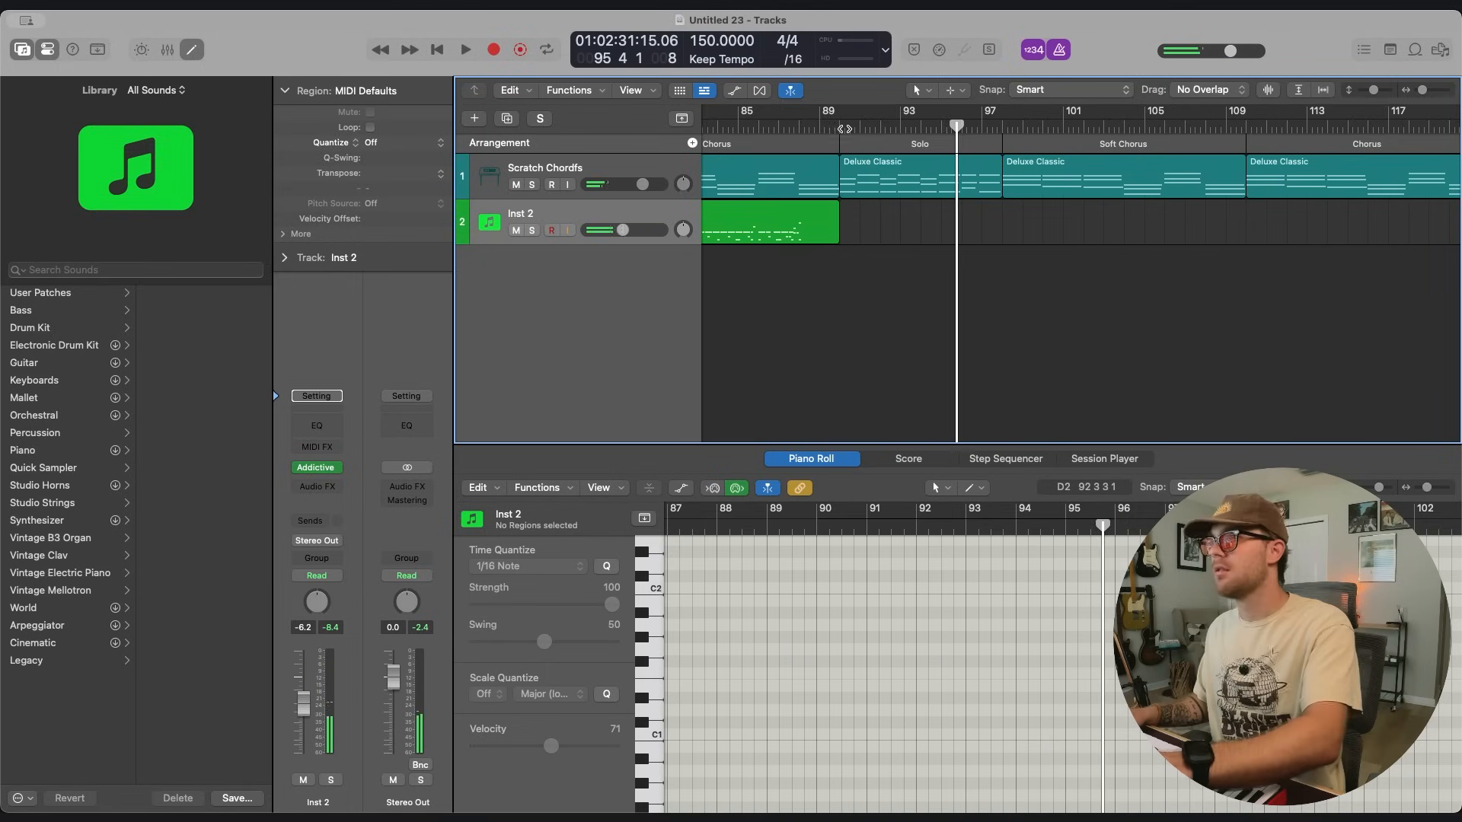
left_click(841, 127)
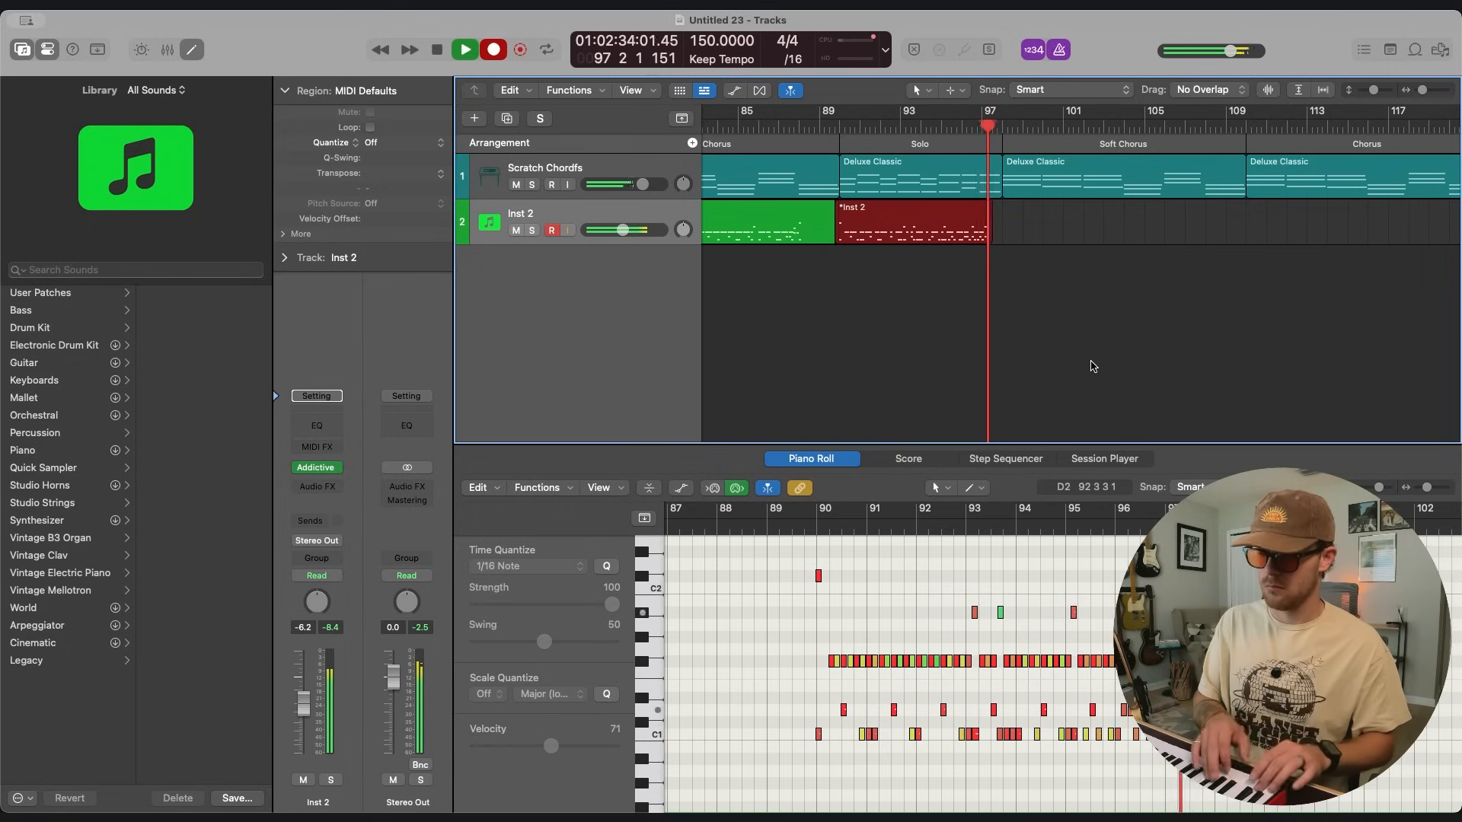
key("space")
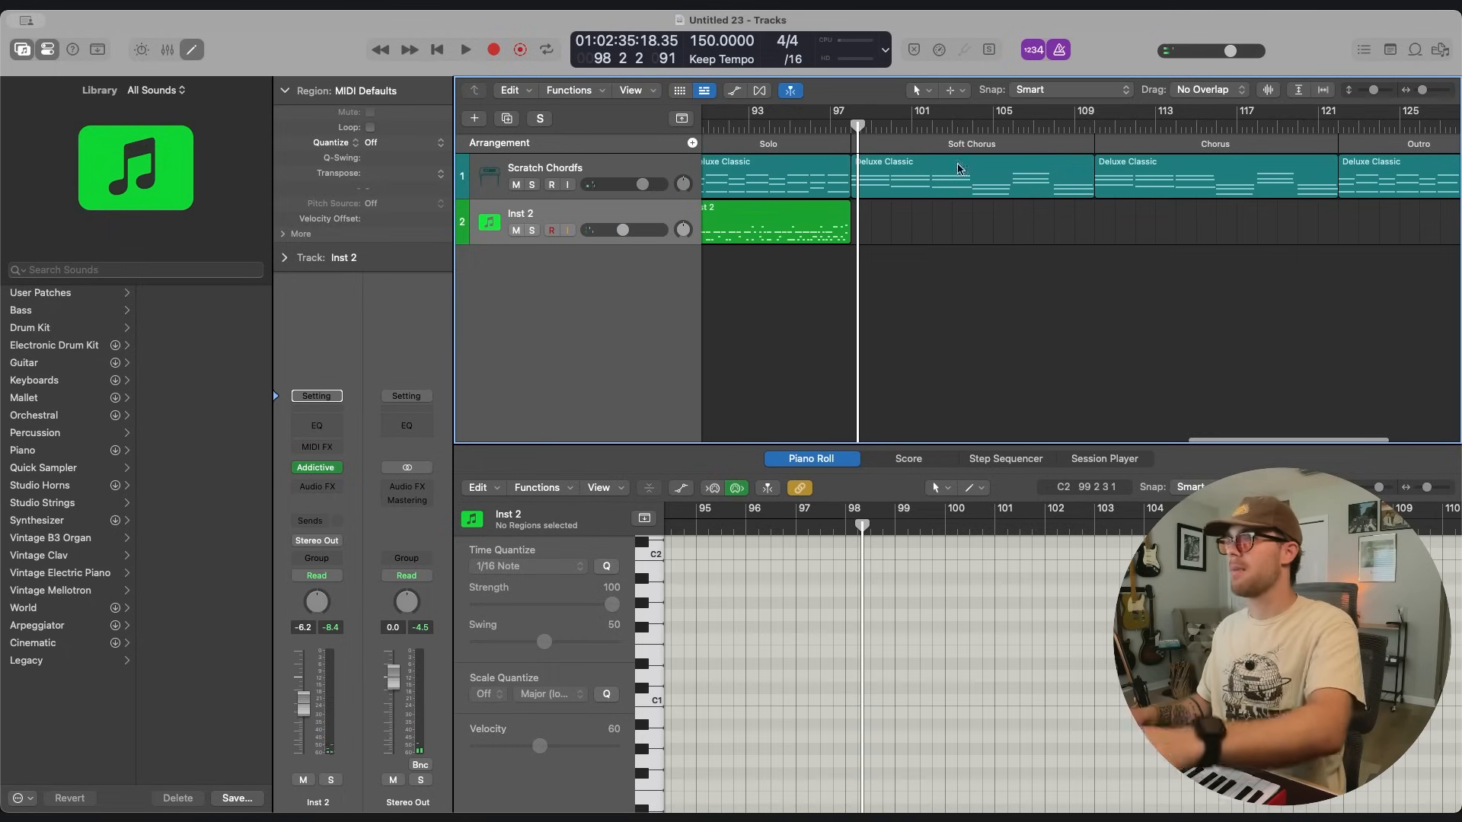
Record the drums over the remaining Soft Chorus, Chorus and Outro sections.
left_click(973, 126)
key("r")
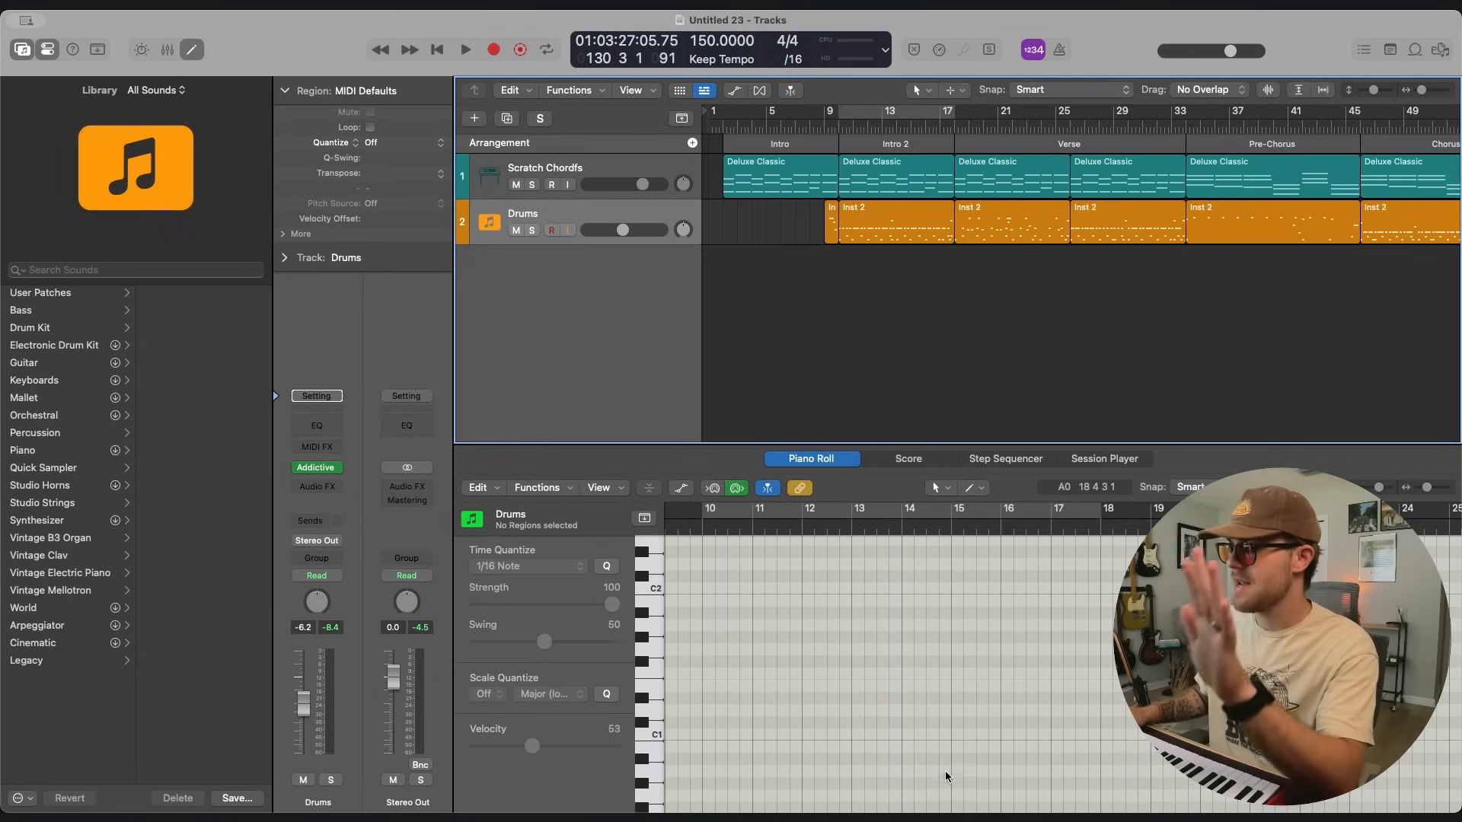
key("super+Tab")
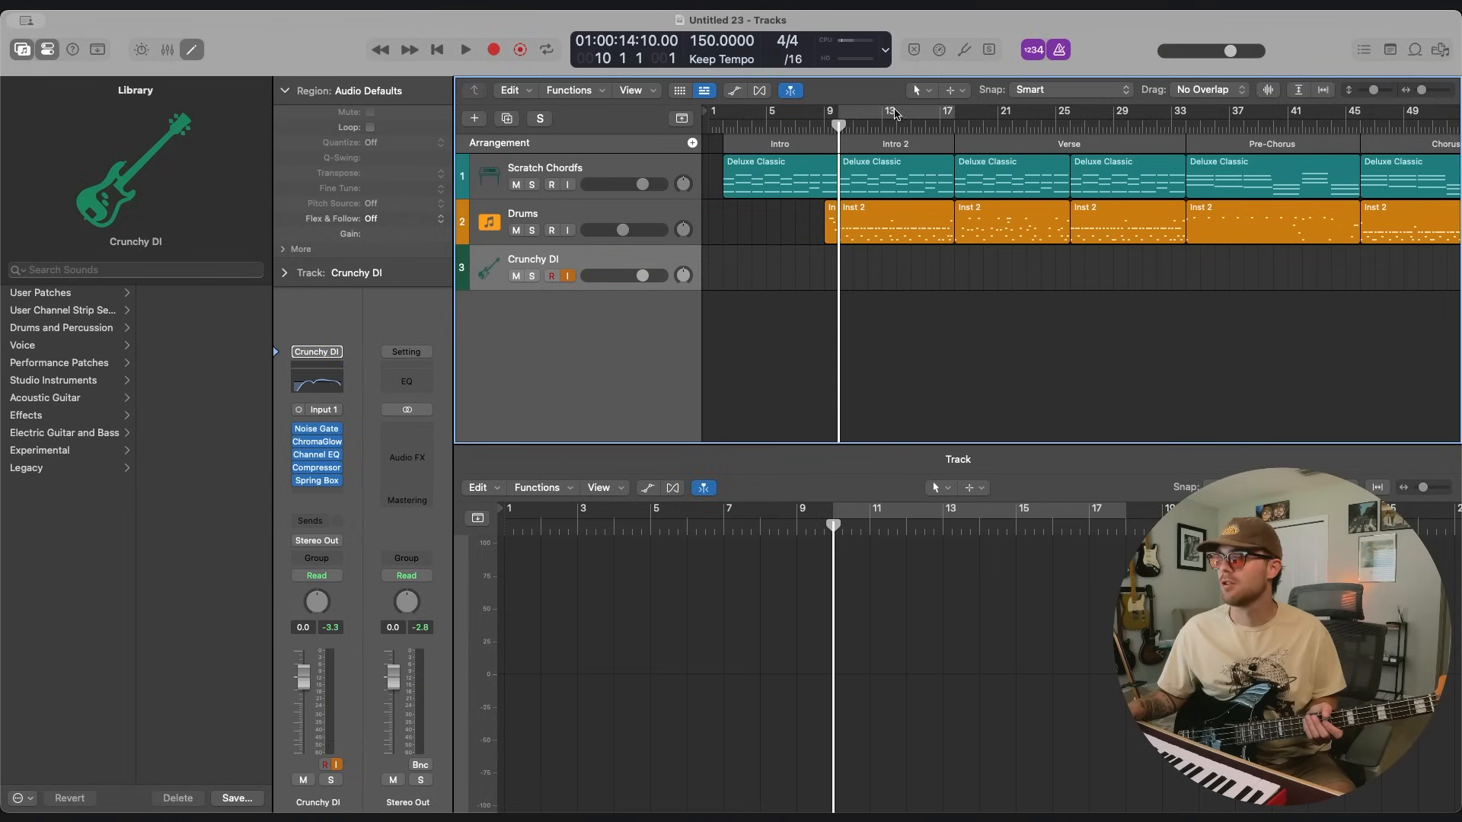
Rehearse the bass on the Crunchy DI track with Intro 2 cycling, turn off the cycle and move the playhead to bar 9.
left_click(895, 113)
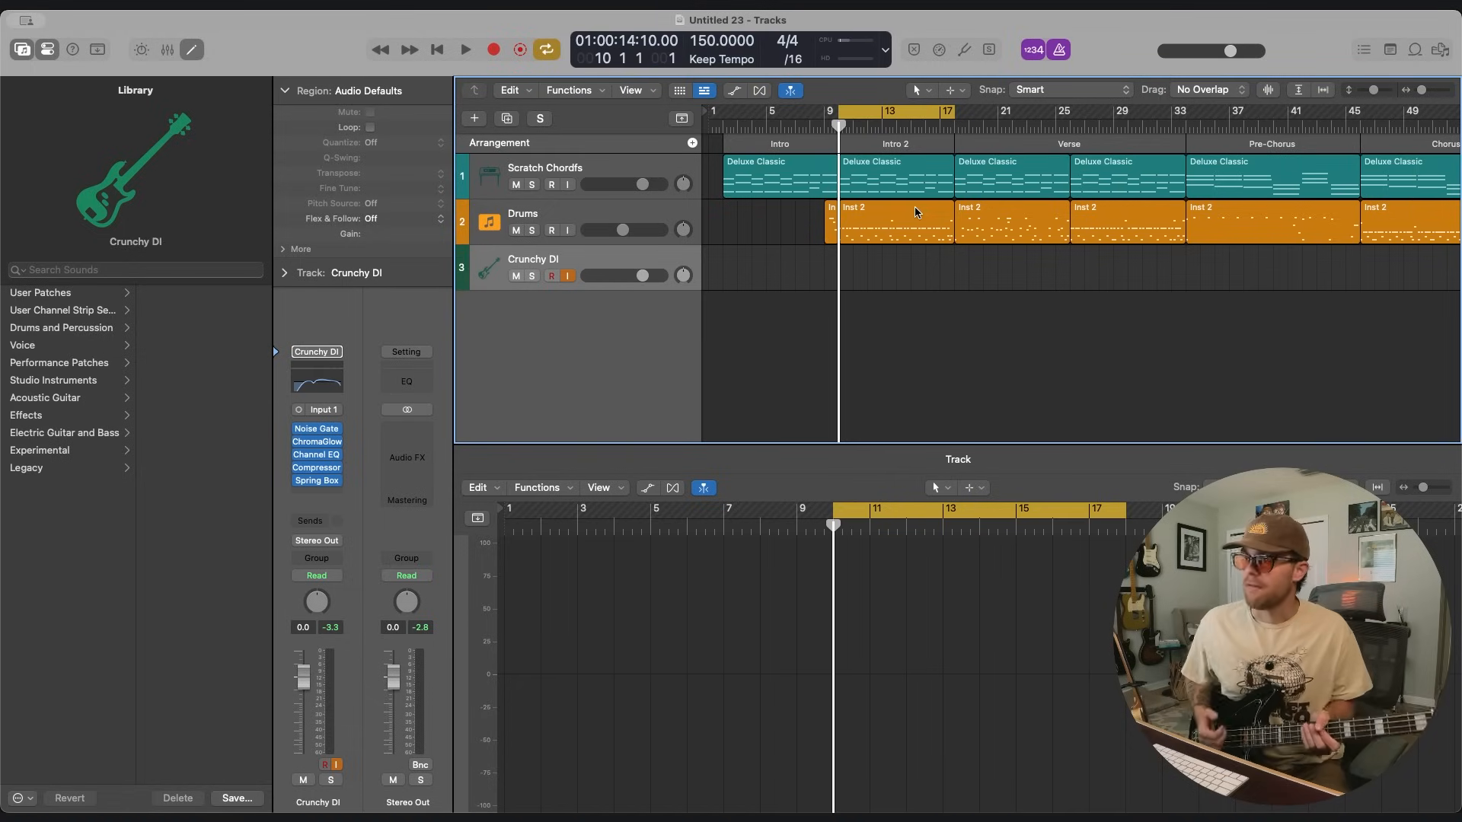
key("space")
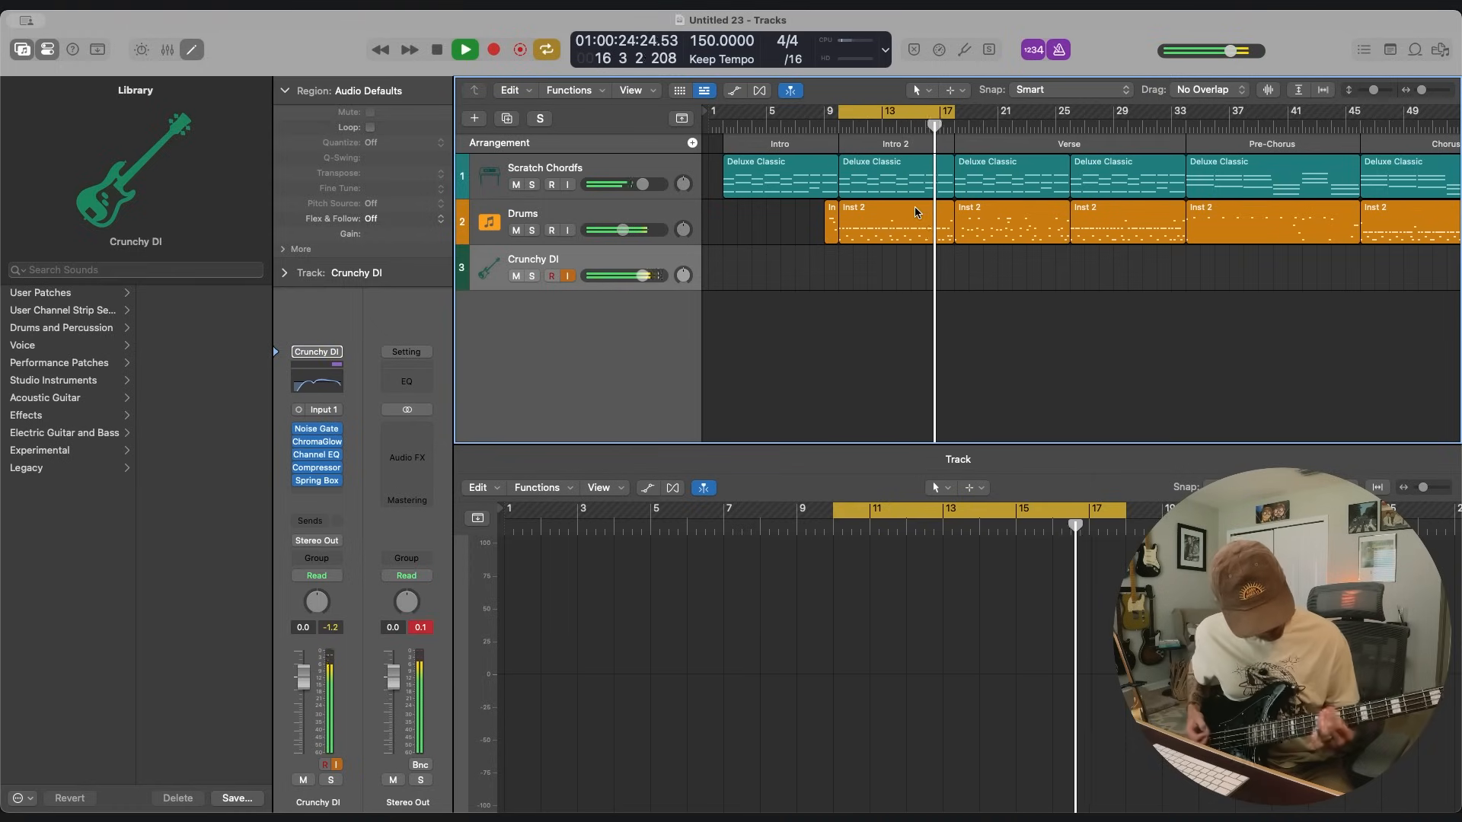
key("space")
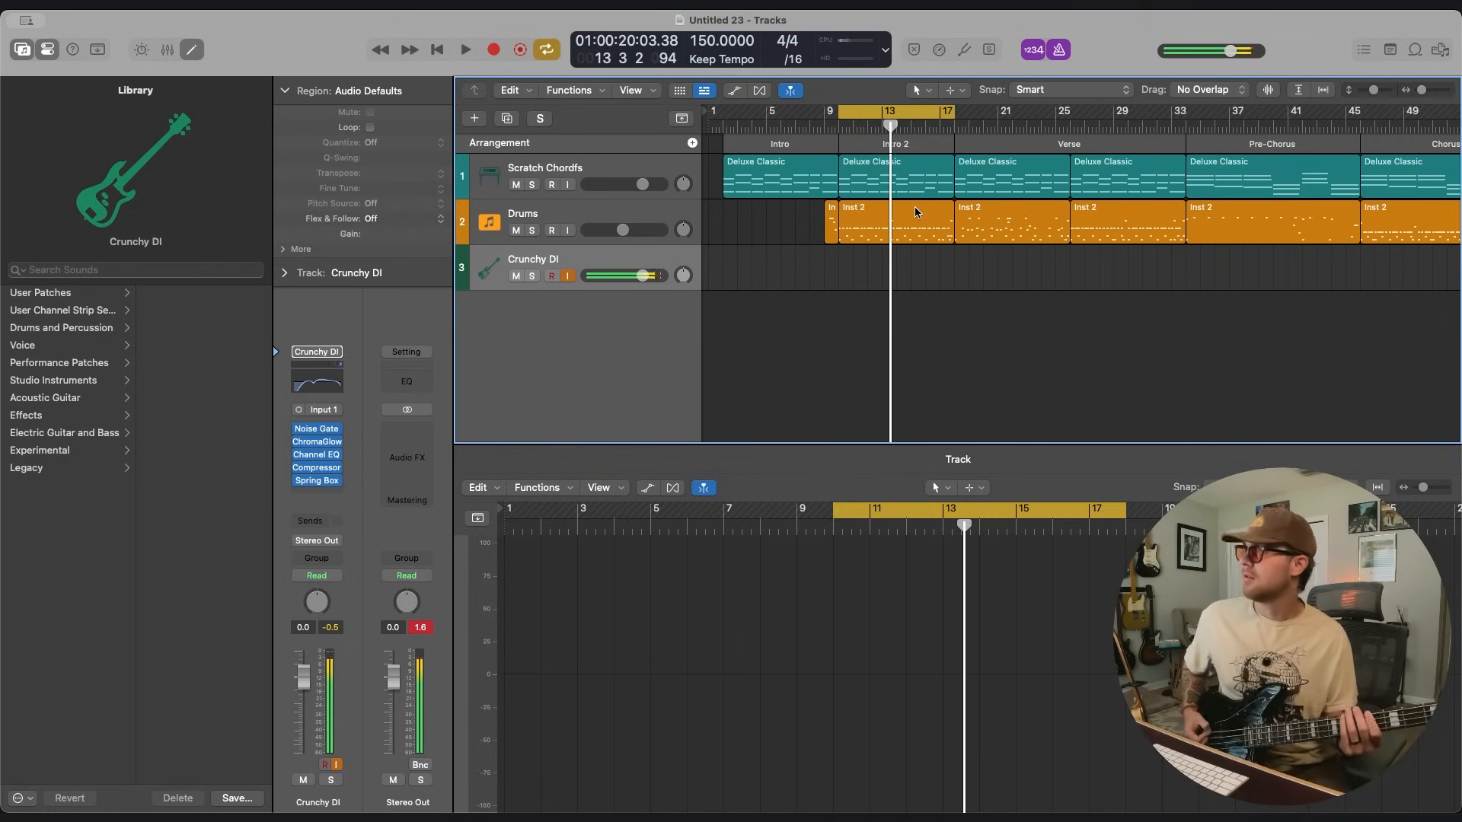
left_click(900, 114)
left_click(825, 125)
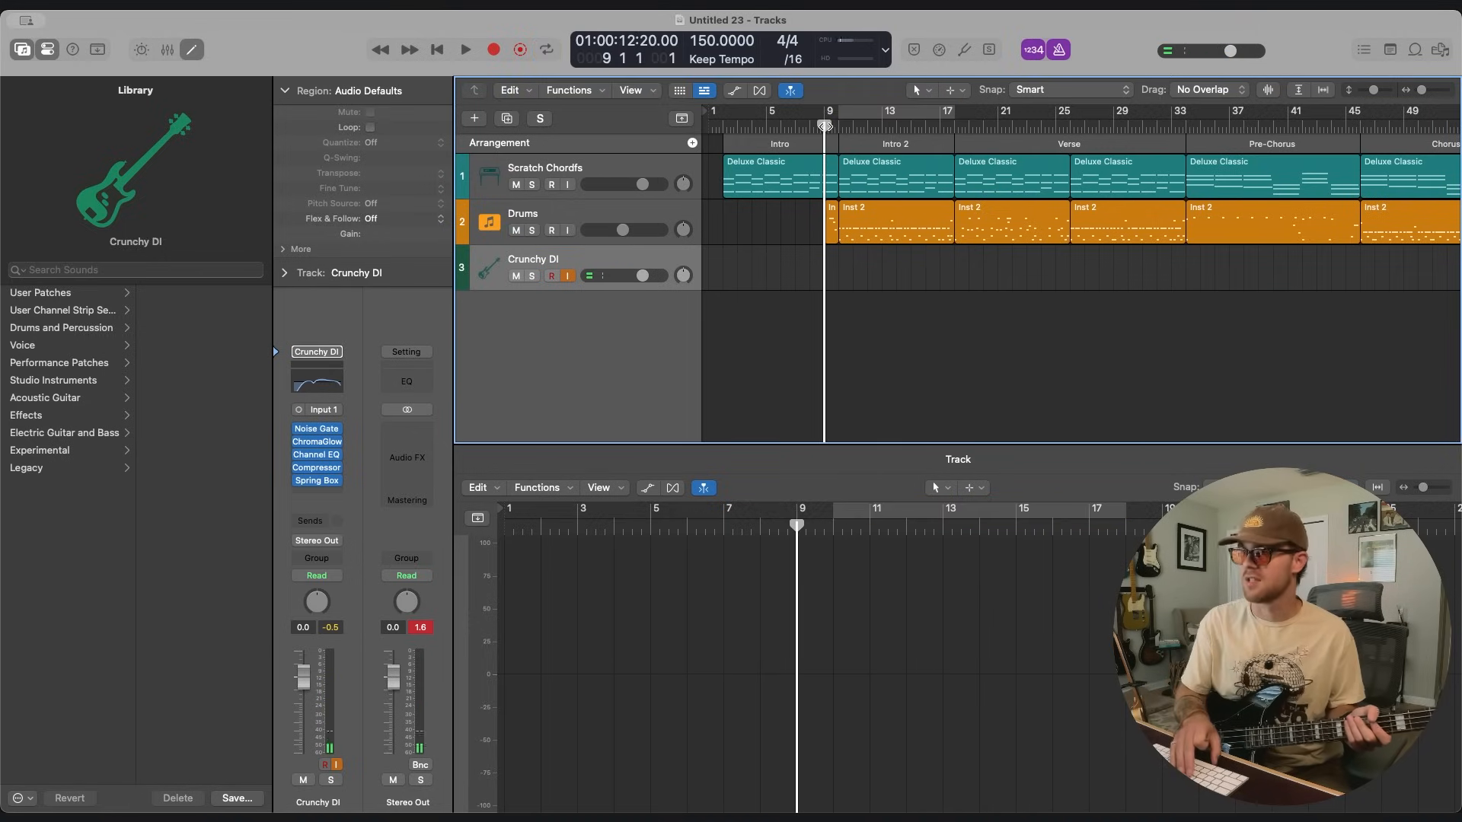
key("r")
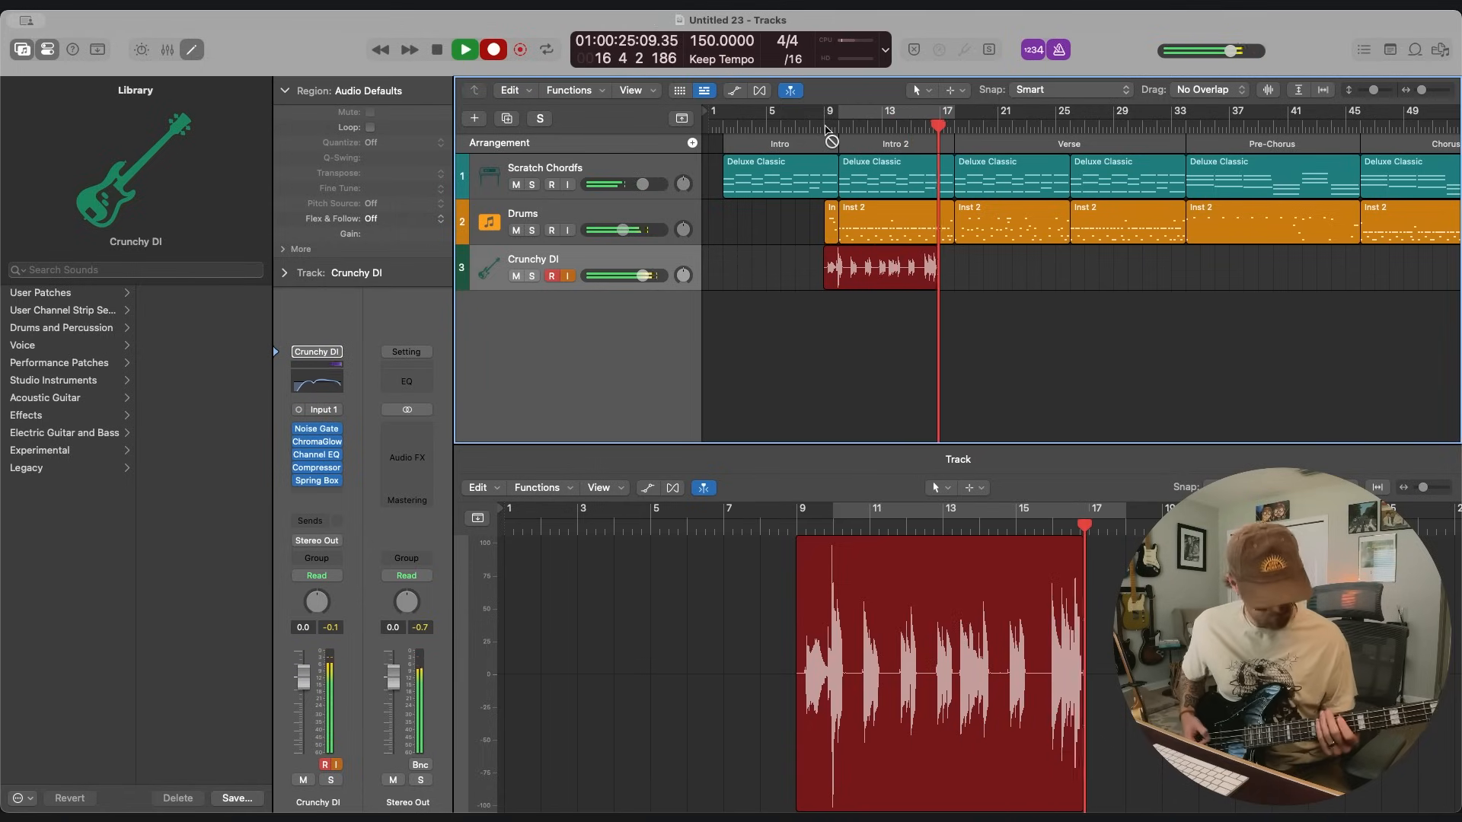
key("super+period")
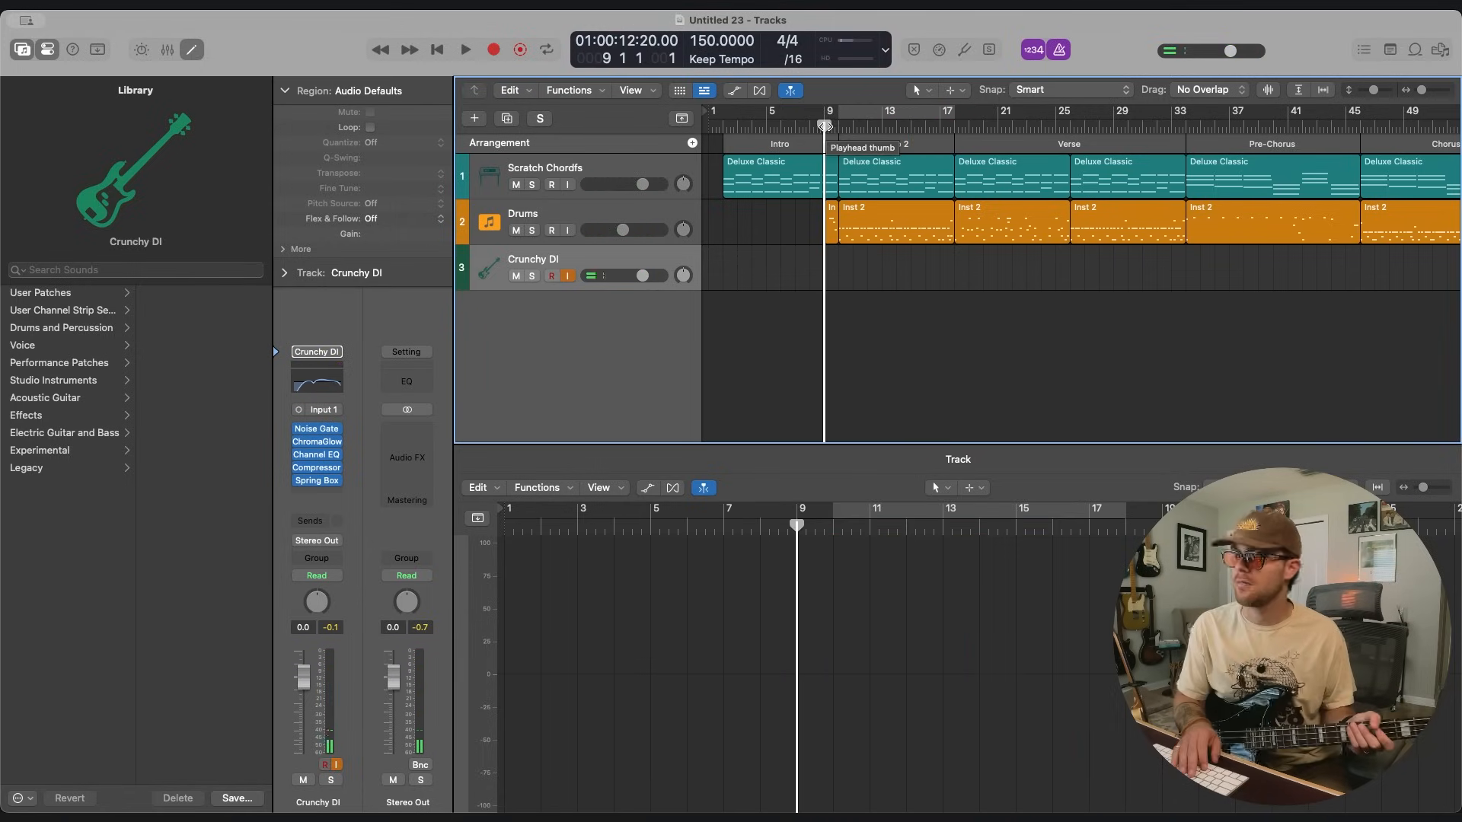
key("r")
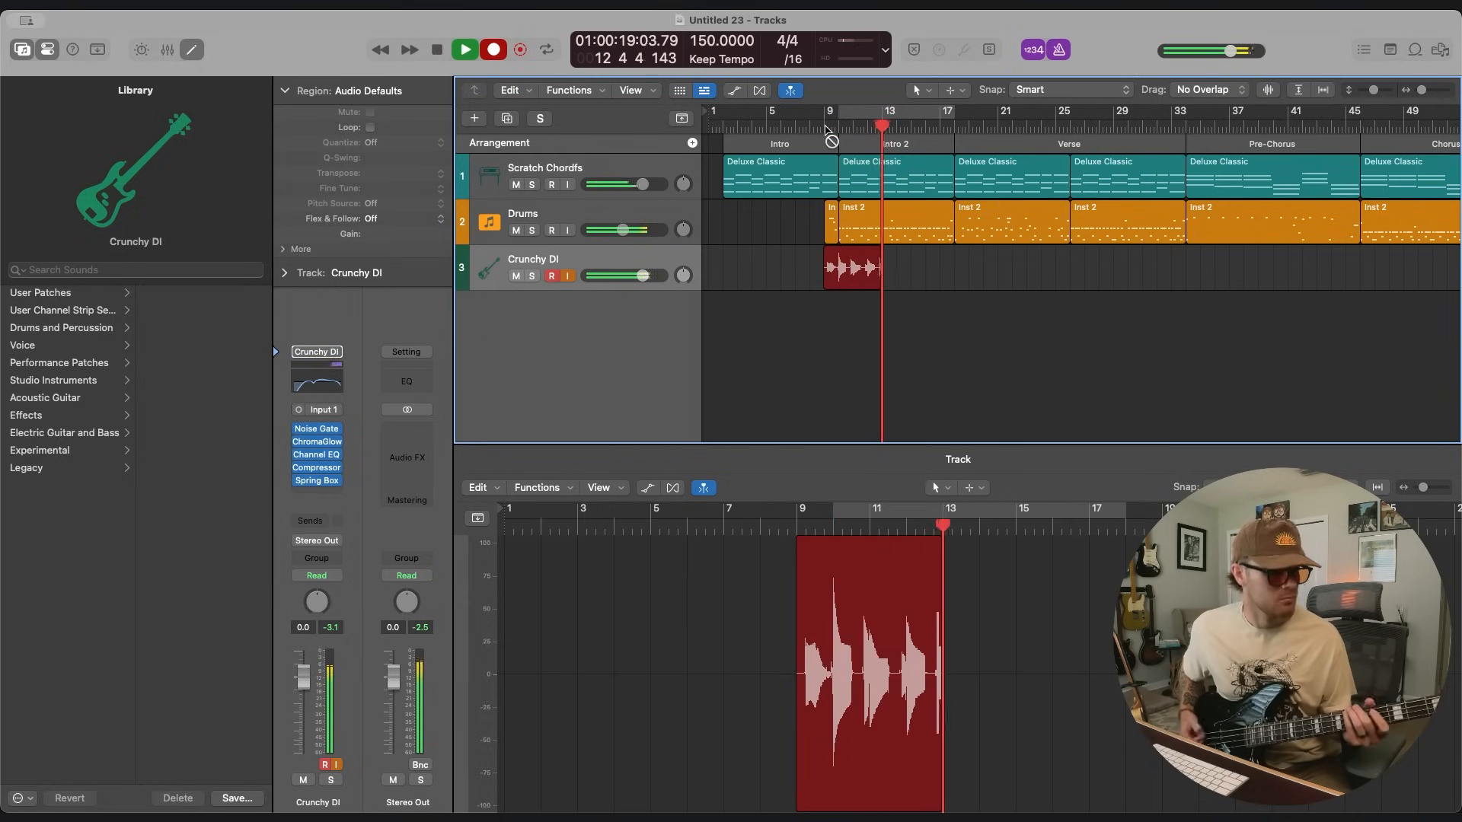
key("super+period")
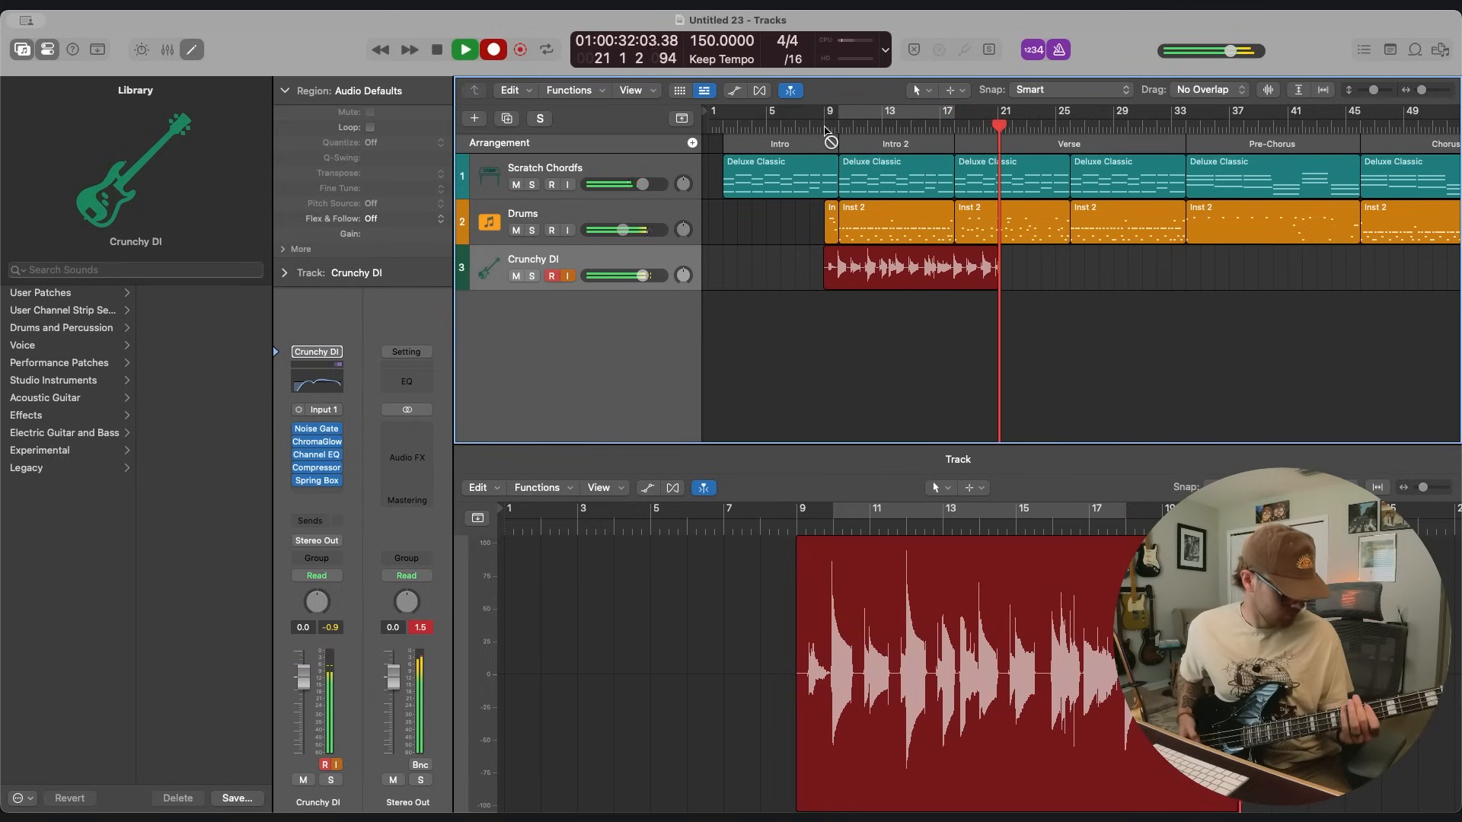
Cut the Intro 2 bass take at bar 18, delete the excess, and record the bass over the first Verse.
key("space")
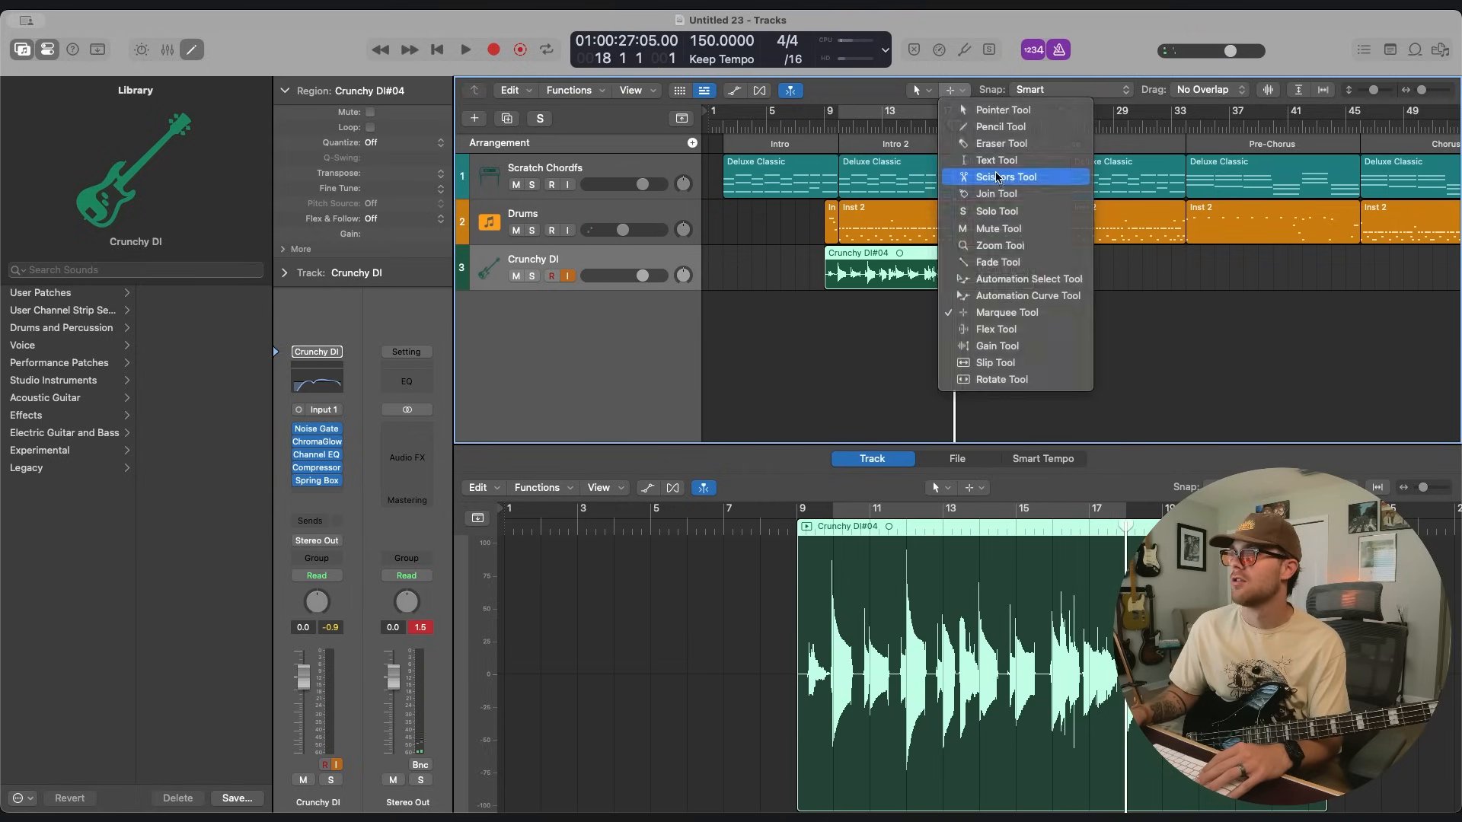
left_click(956, 265, "super")
left_click(979, 265)
key("Delete")
key("r")
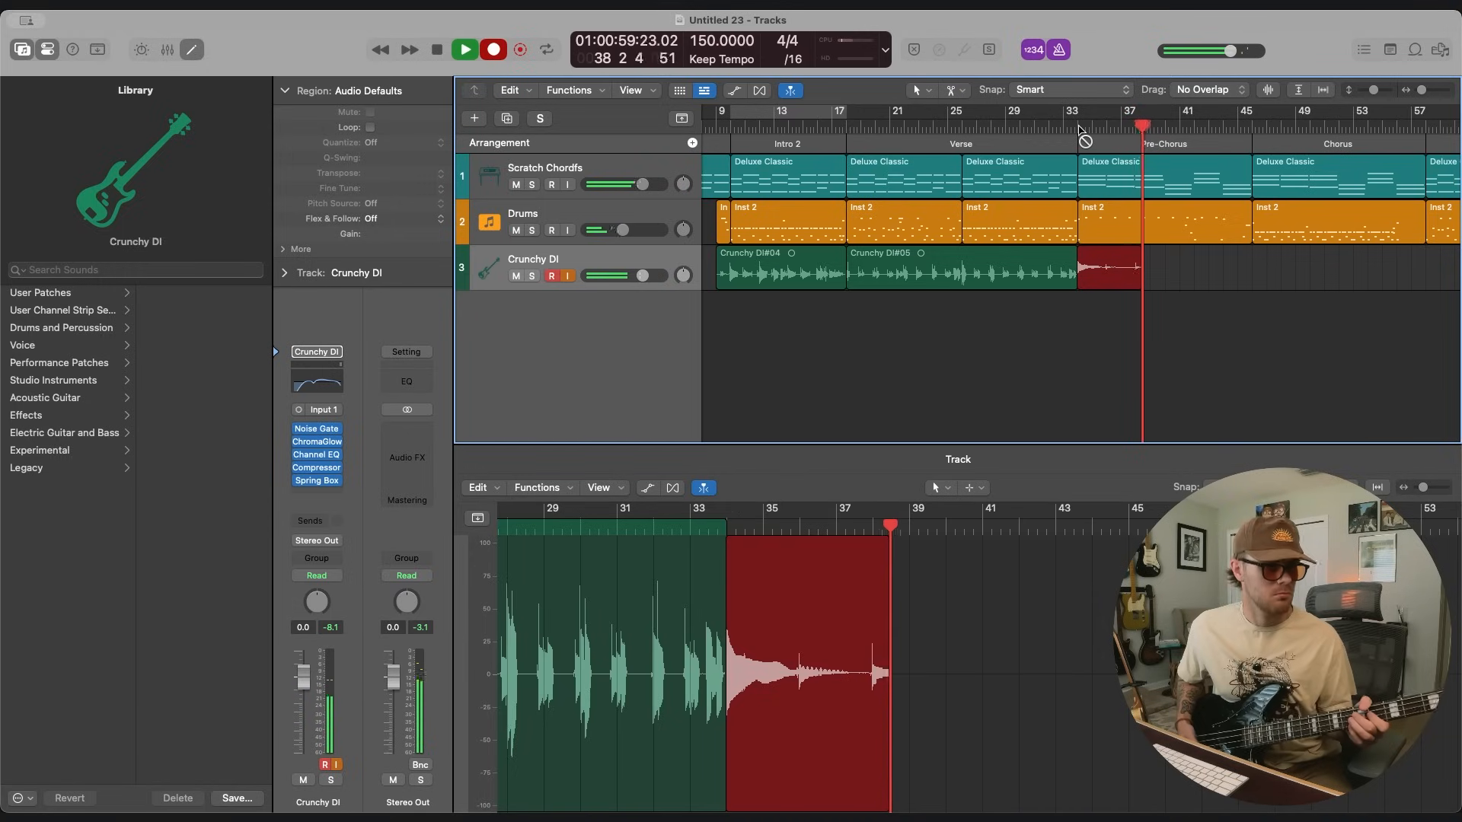
Discard the first bass take over the first Pre-Chorus and record it again from bar 34.
key("space")
key("Delete")
key("Return")
left_click(1078, 128)
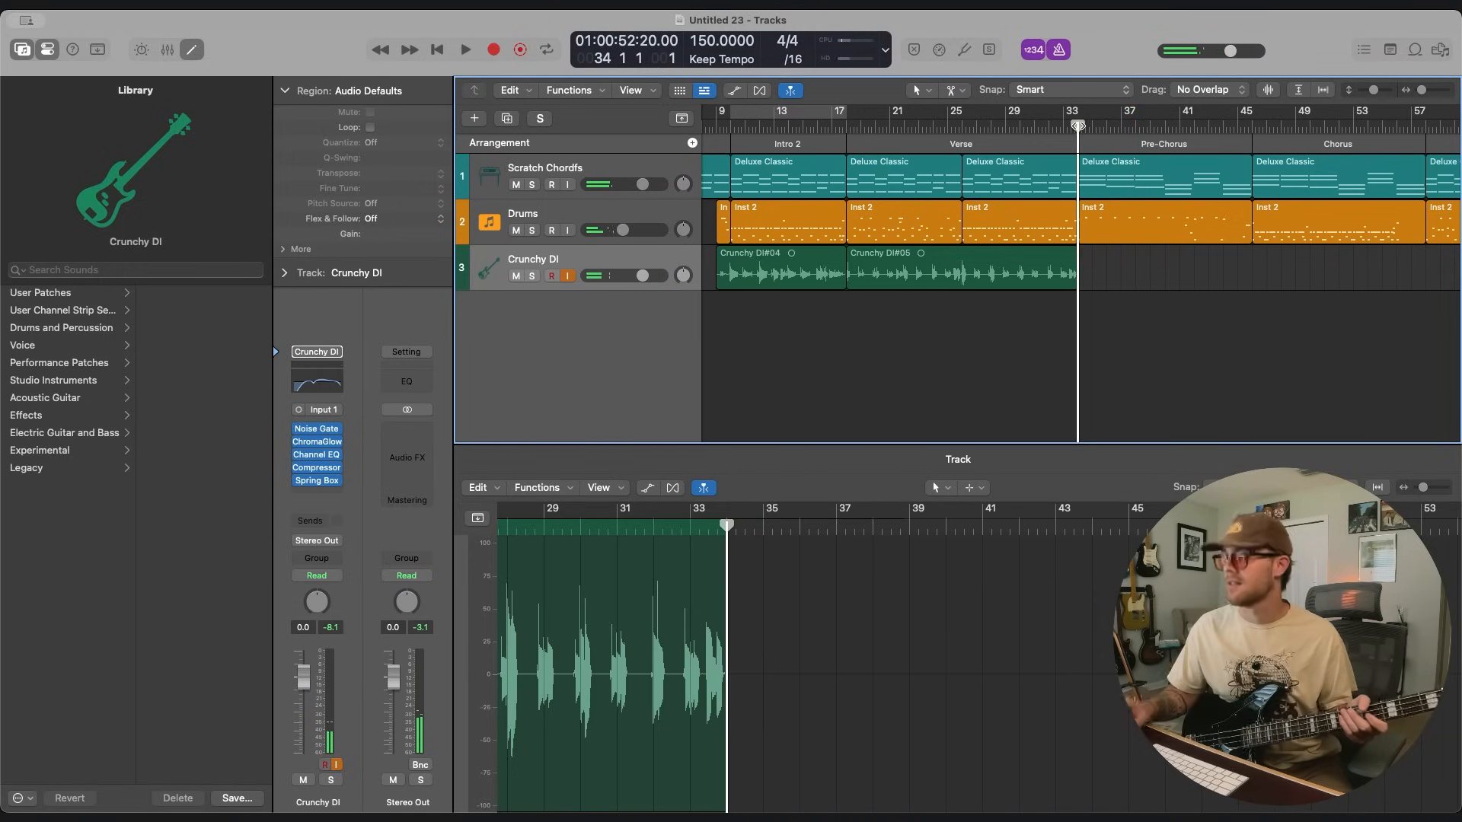
key("r")
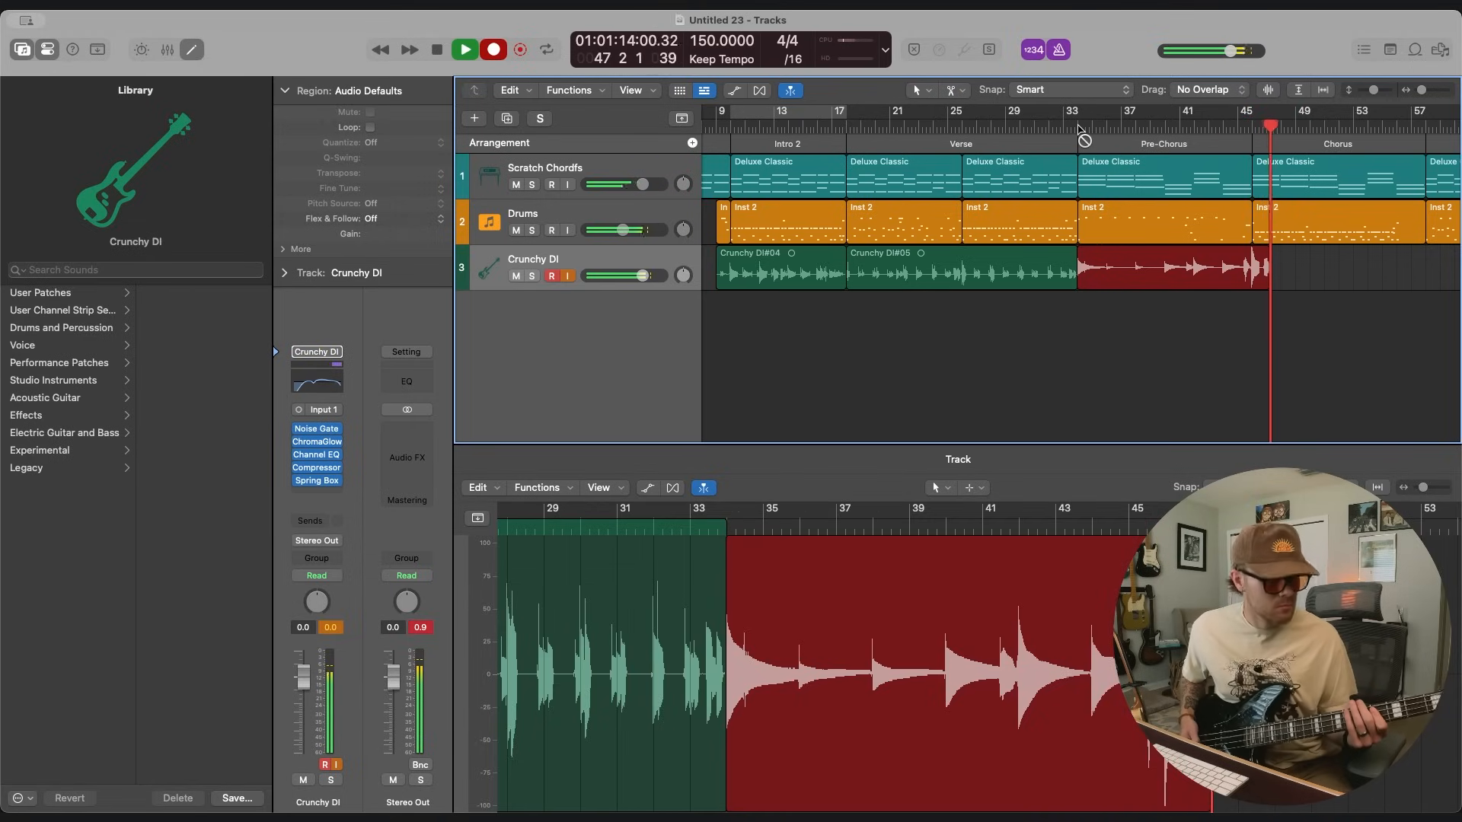
key("space")
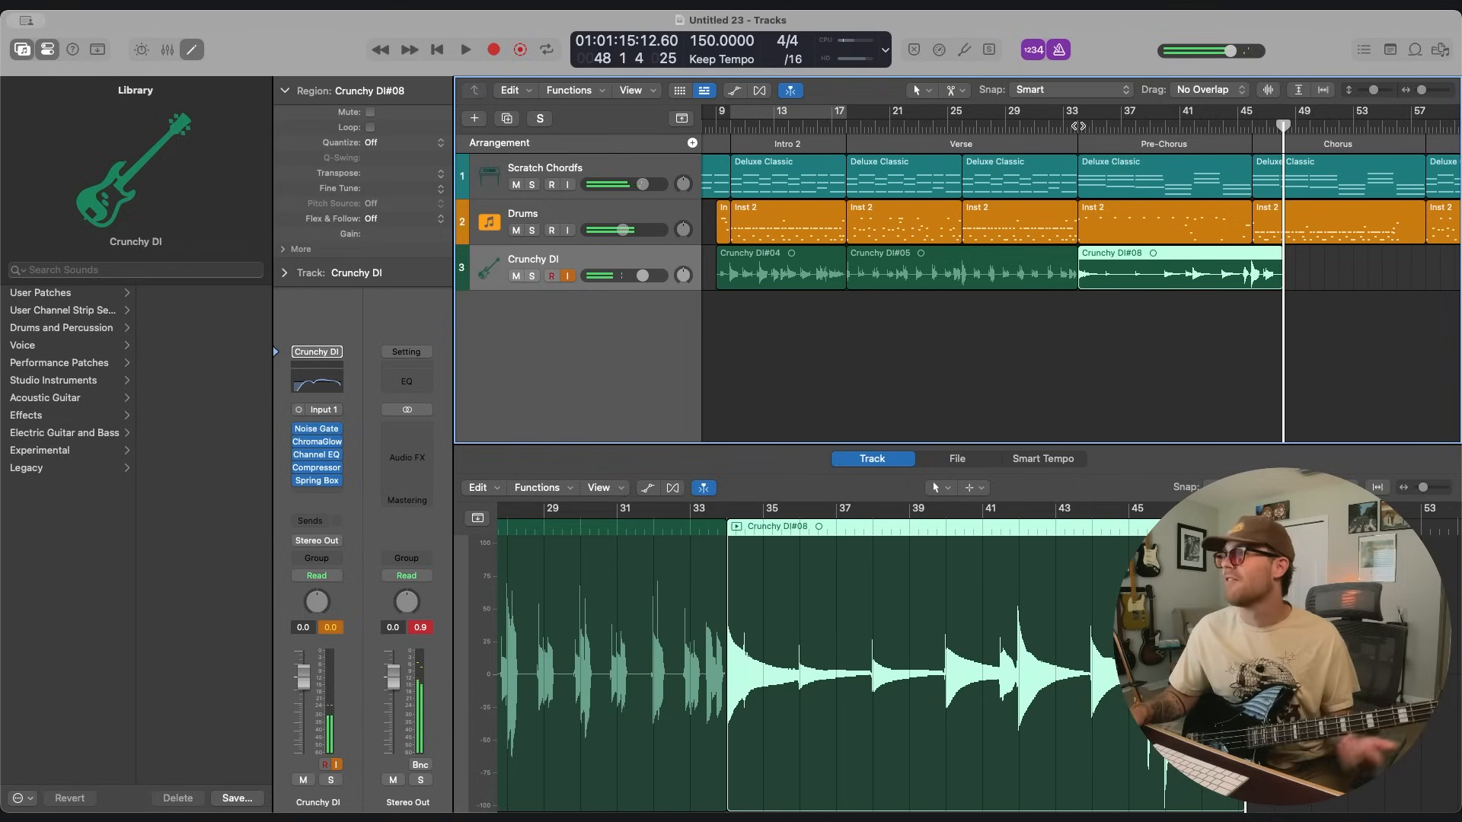
Record the bass over the first Chorus and second Verse, and start a take over the second Pre-Chorus at bar 66.
key("r")
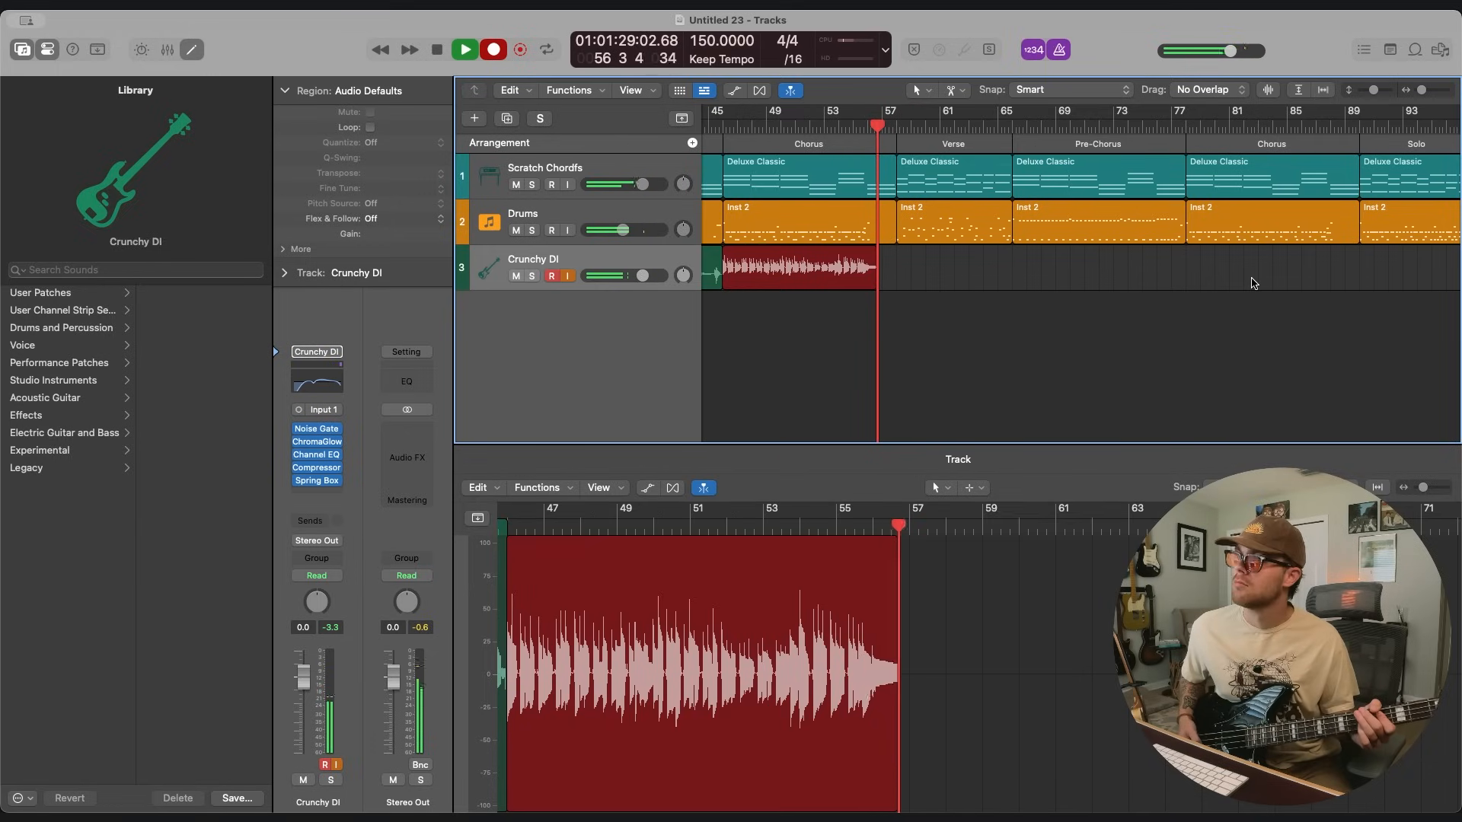
key("space")
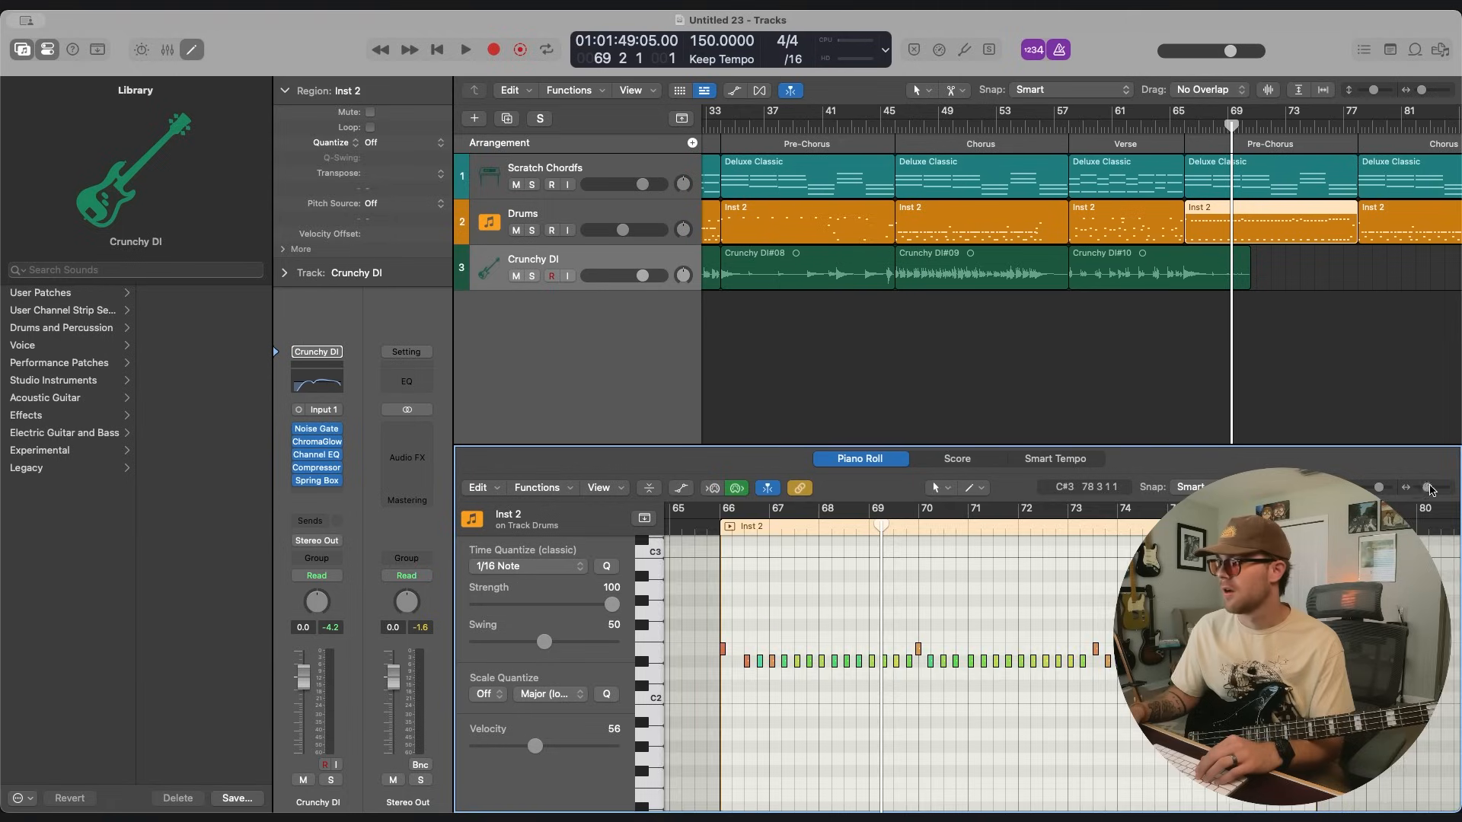
left_click_drag(1428, 488, 1435, 487)
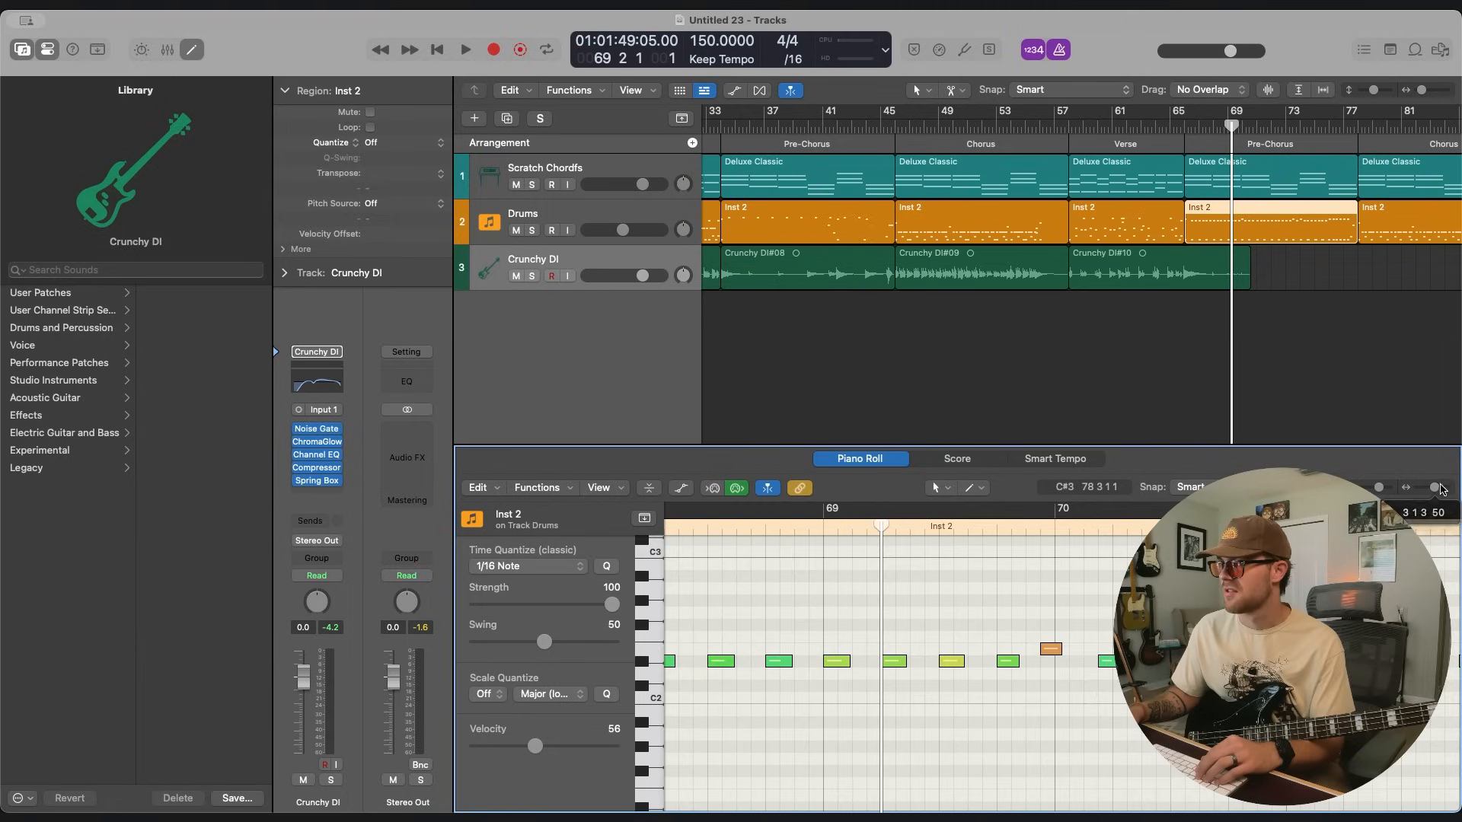
left_click_drag(881, 653, 898, 654)
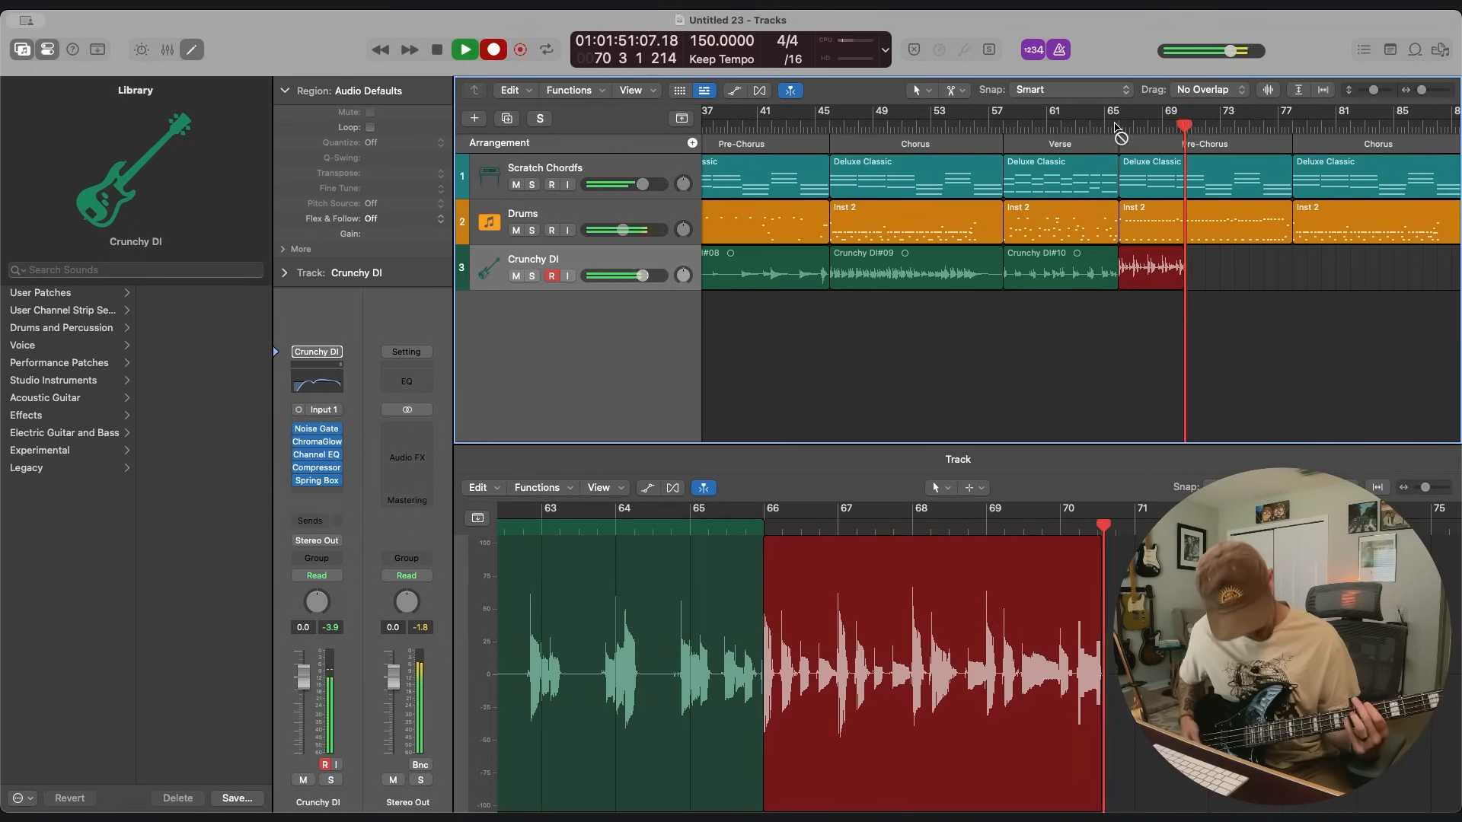
key("space")
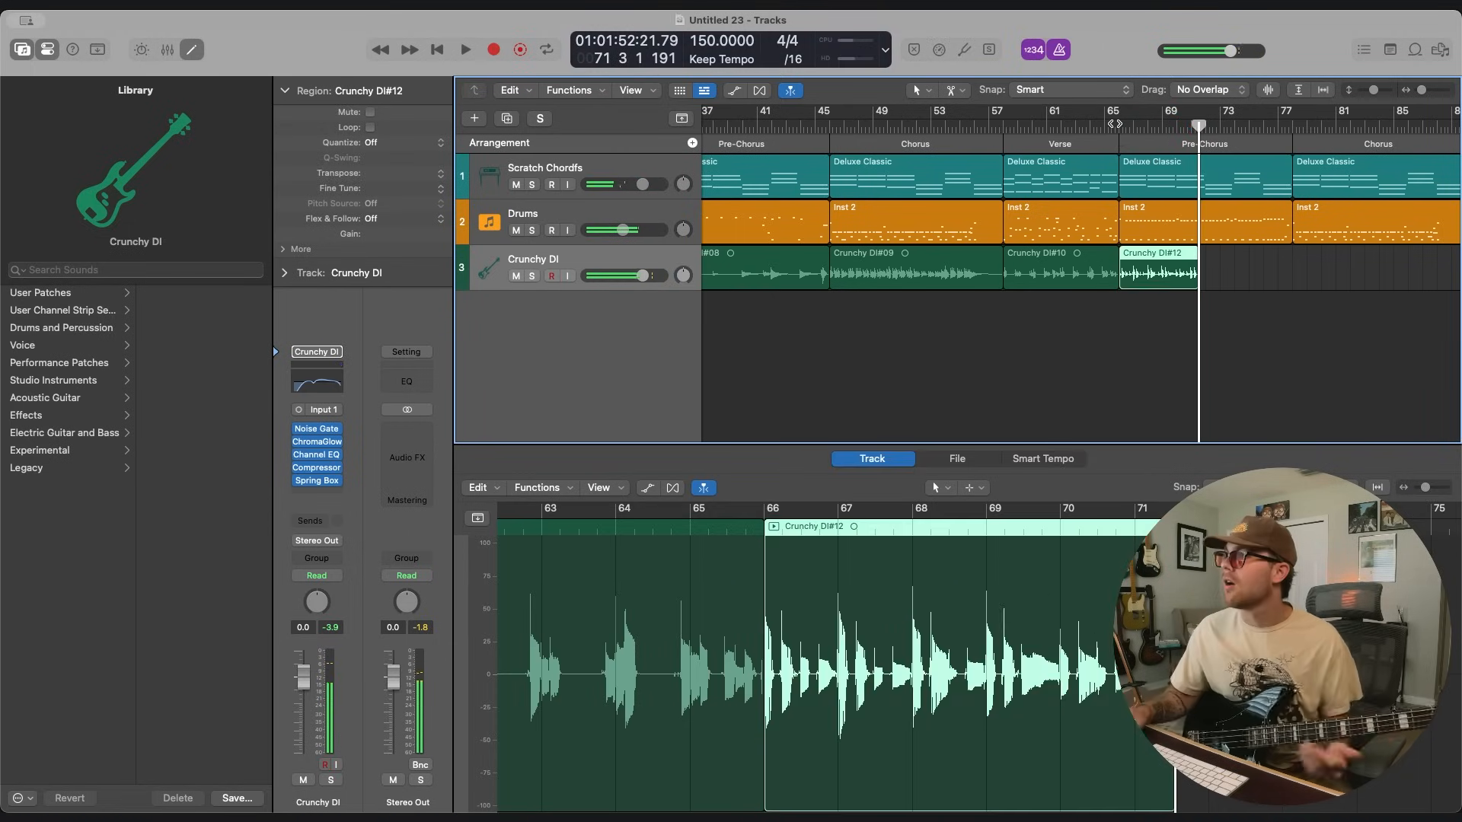
Check the second Pre-Chorus drum notes in the Piano Roll and record the bass over that section again up to bar 78.
left_click(1213, 237)
left_click(1142, 593)
scroll(1134, 600, "left", 5)
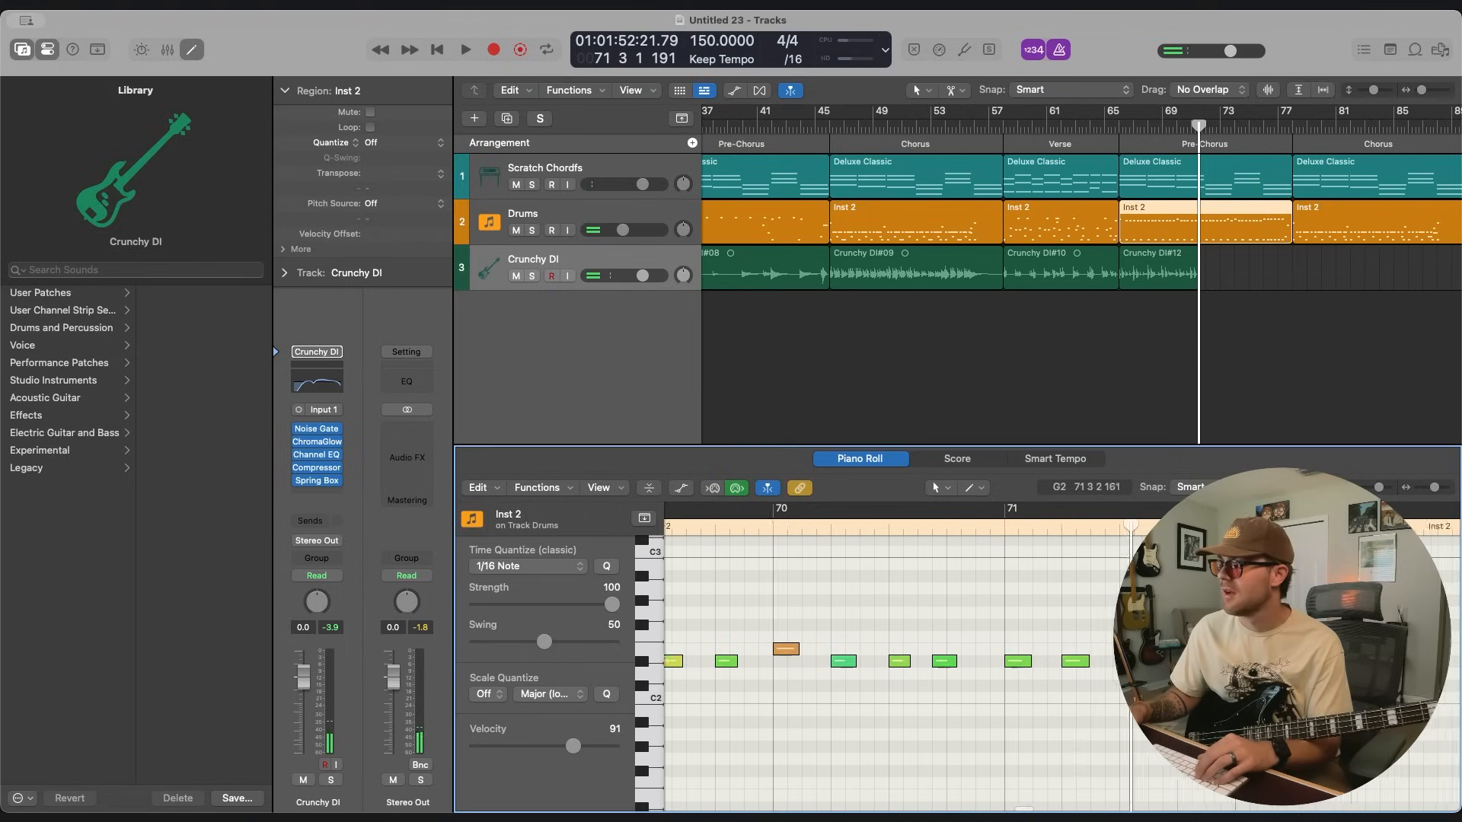
left_click(1023, 661)
scroll(1046, 607, "right", 15)
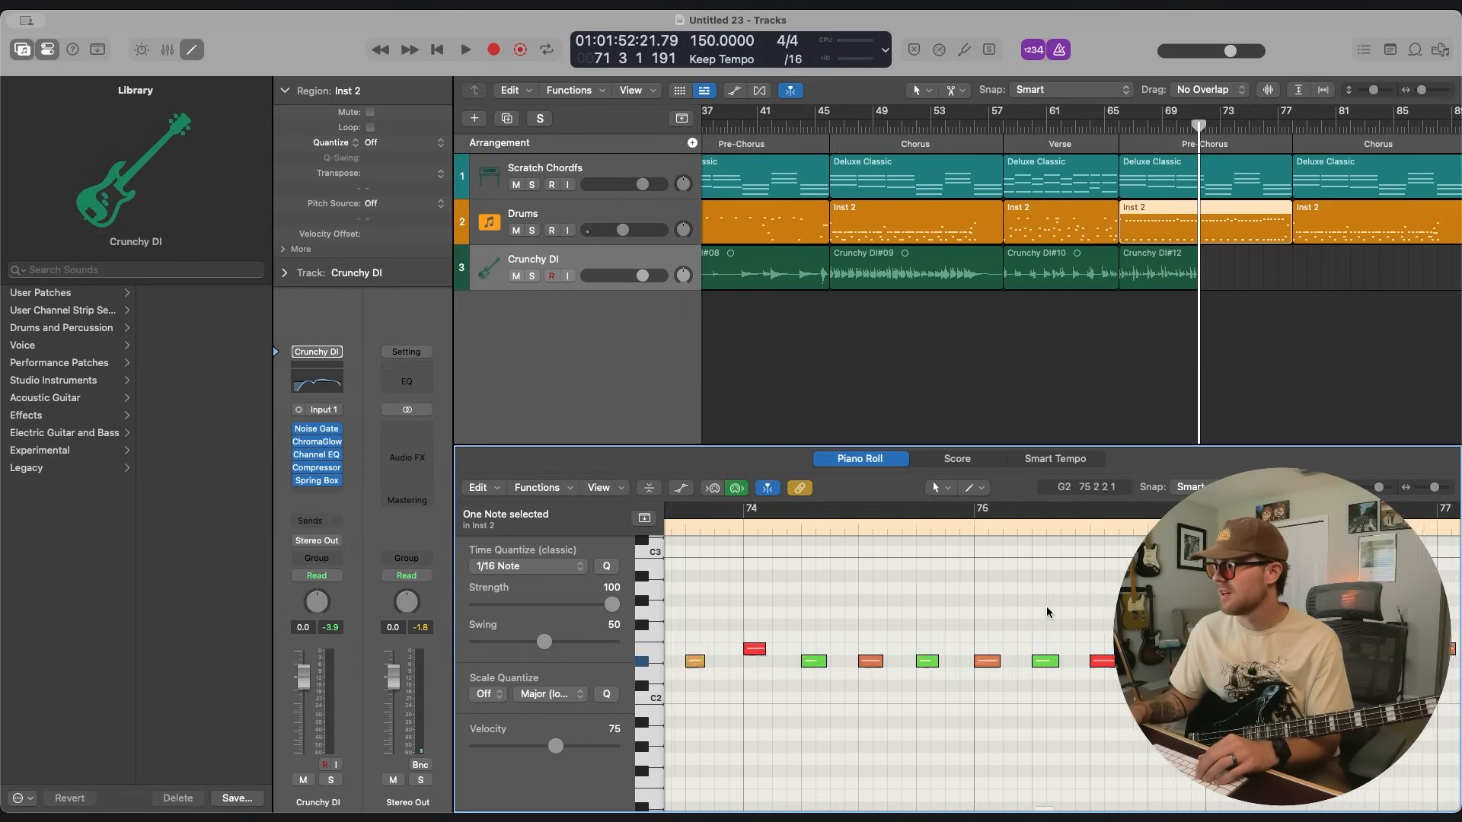
left_click(1189, 273)
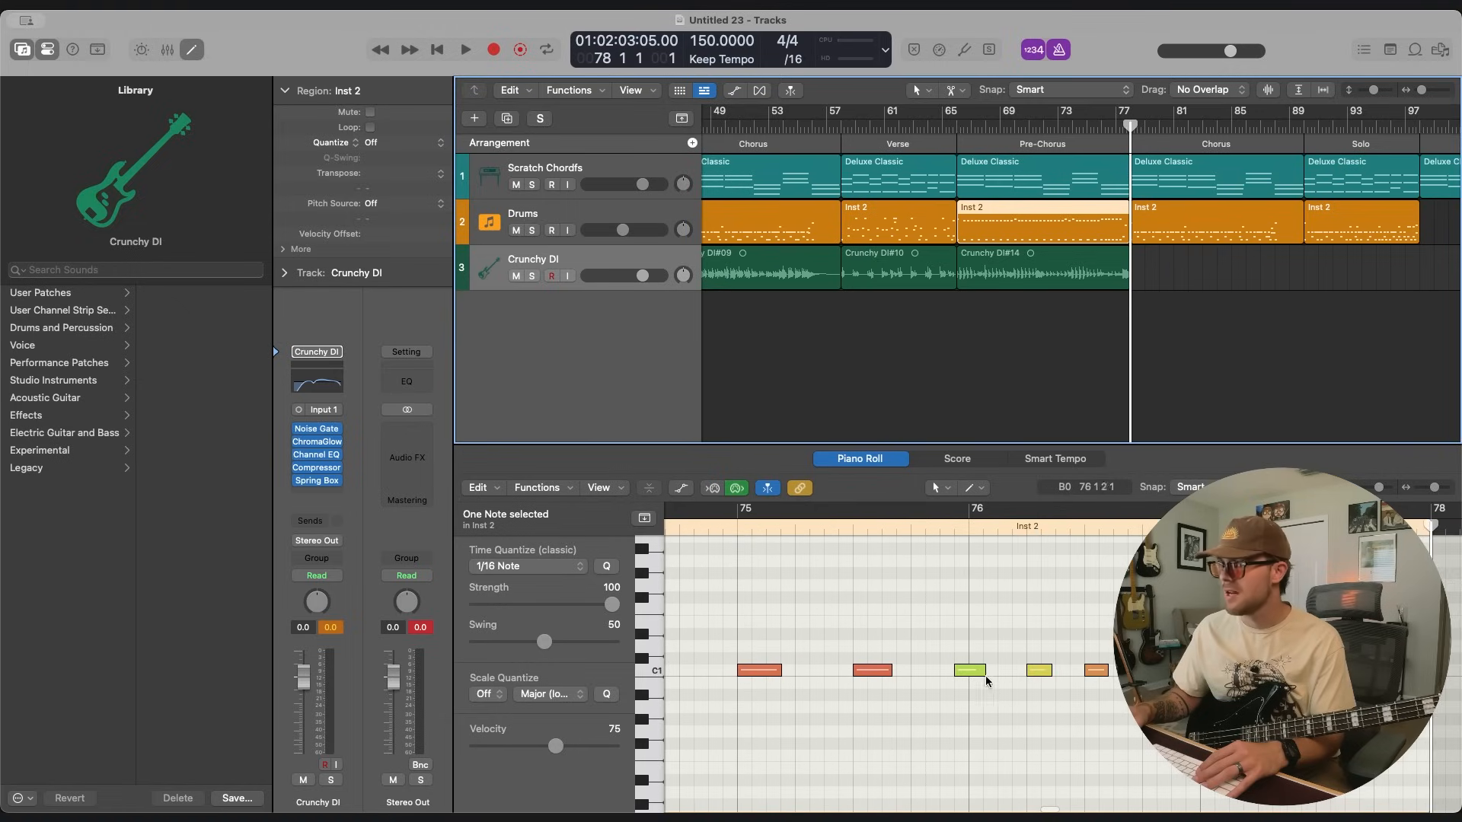
Examine the drum notes in the second Pre-Chorus around bars 75 to 77 in the Piano Roll.
left_click(970, 670)
left_click_drag(971, 676, 982, 673)
scroll(982, 673, "left", 8)
scroll(982, 673, "right", 8)
scroll(982, 673, "right", 5)
left_click(1067, 756)
scroll(1067, 756, "up", 3)
scroll(1188, 334, "right", 2)
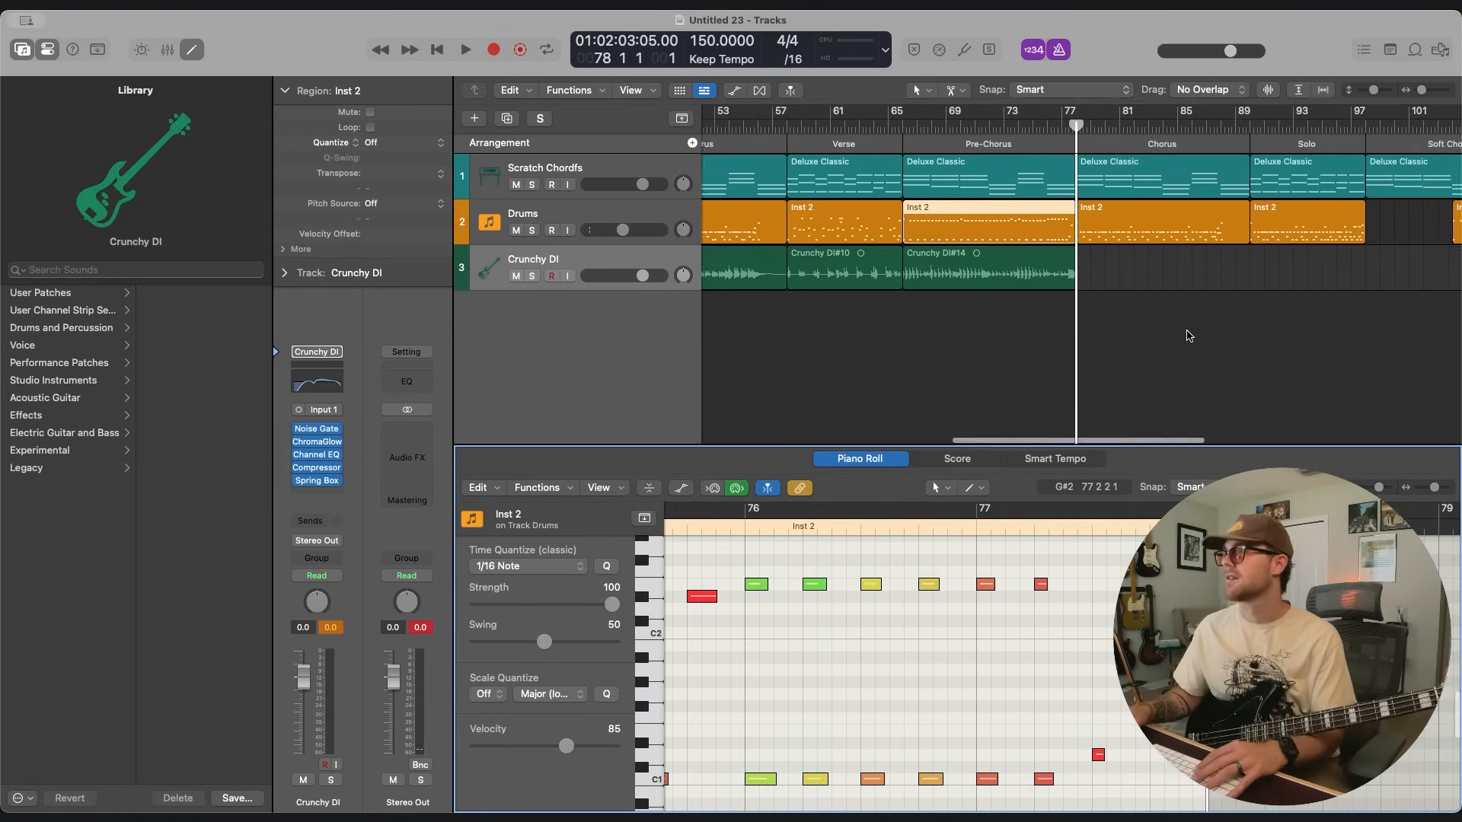
Quantize the recorded bass regions to 1/16 Note with Flex & Follow on and set the Crunchy DI volume to -2.7 dB.
left_click(1188, 335)
scroll(1187, 335, "left", 5)
left_click(989, 269)
key("shift+space")
left_click(988, 332)
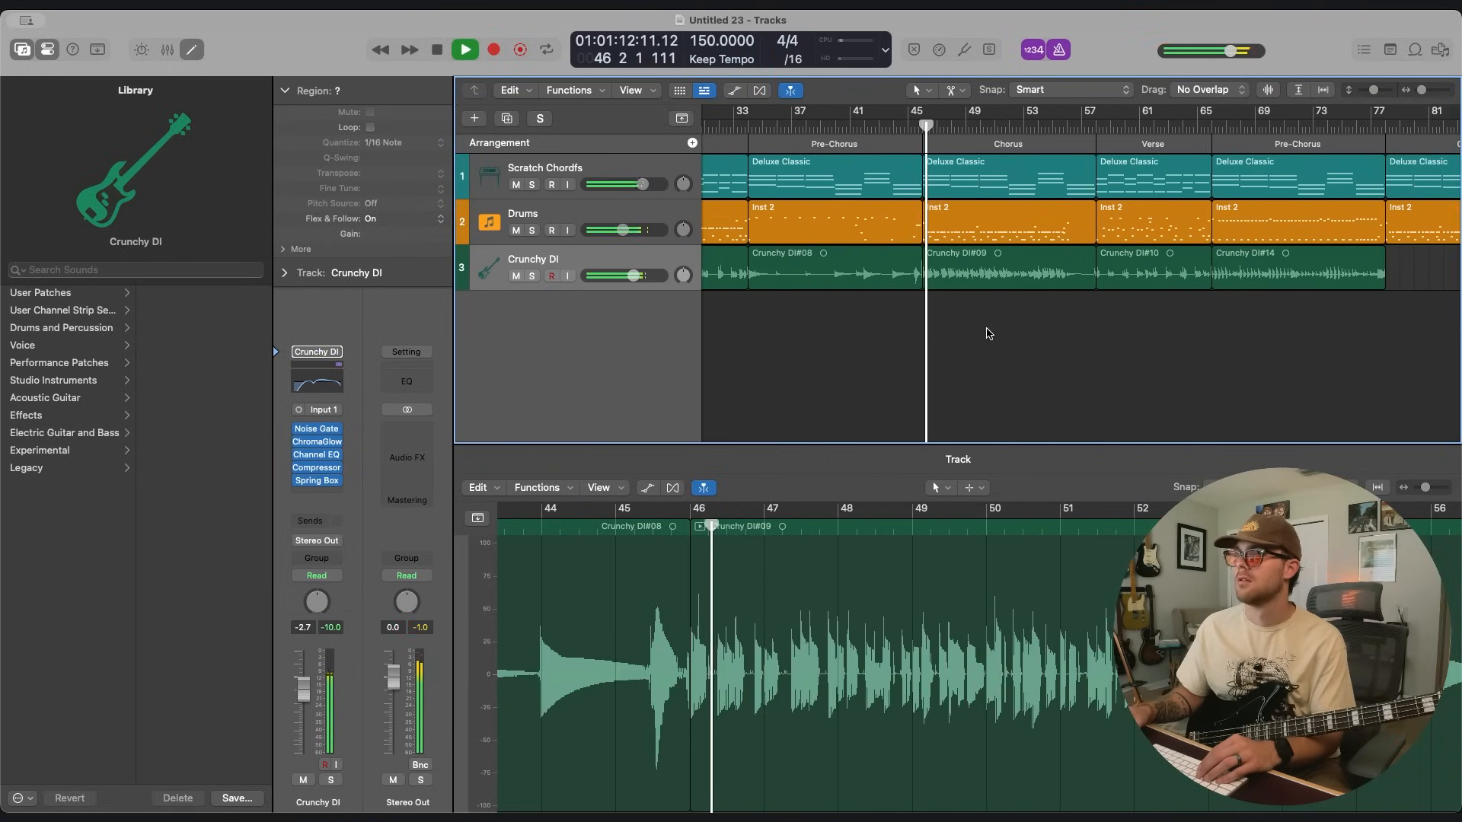
Play back the quantized bass through the first Chorus to judge its timing against the drums.
left_click(983, 273)
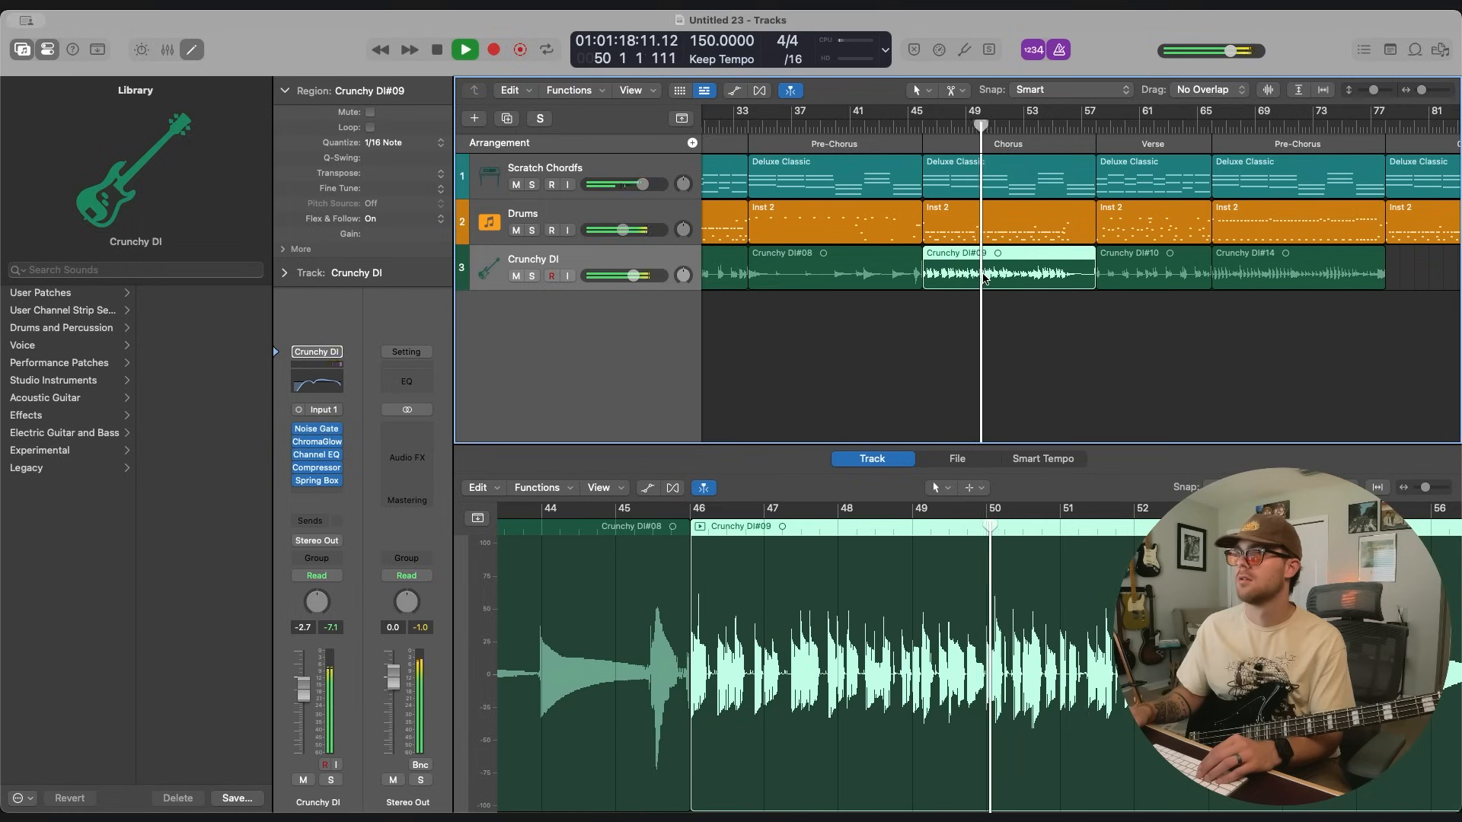
scroll(982, 276, "right", 3)
left_click(953, 316)
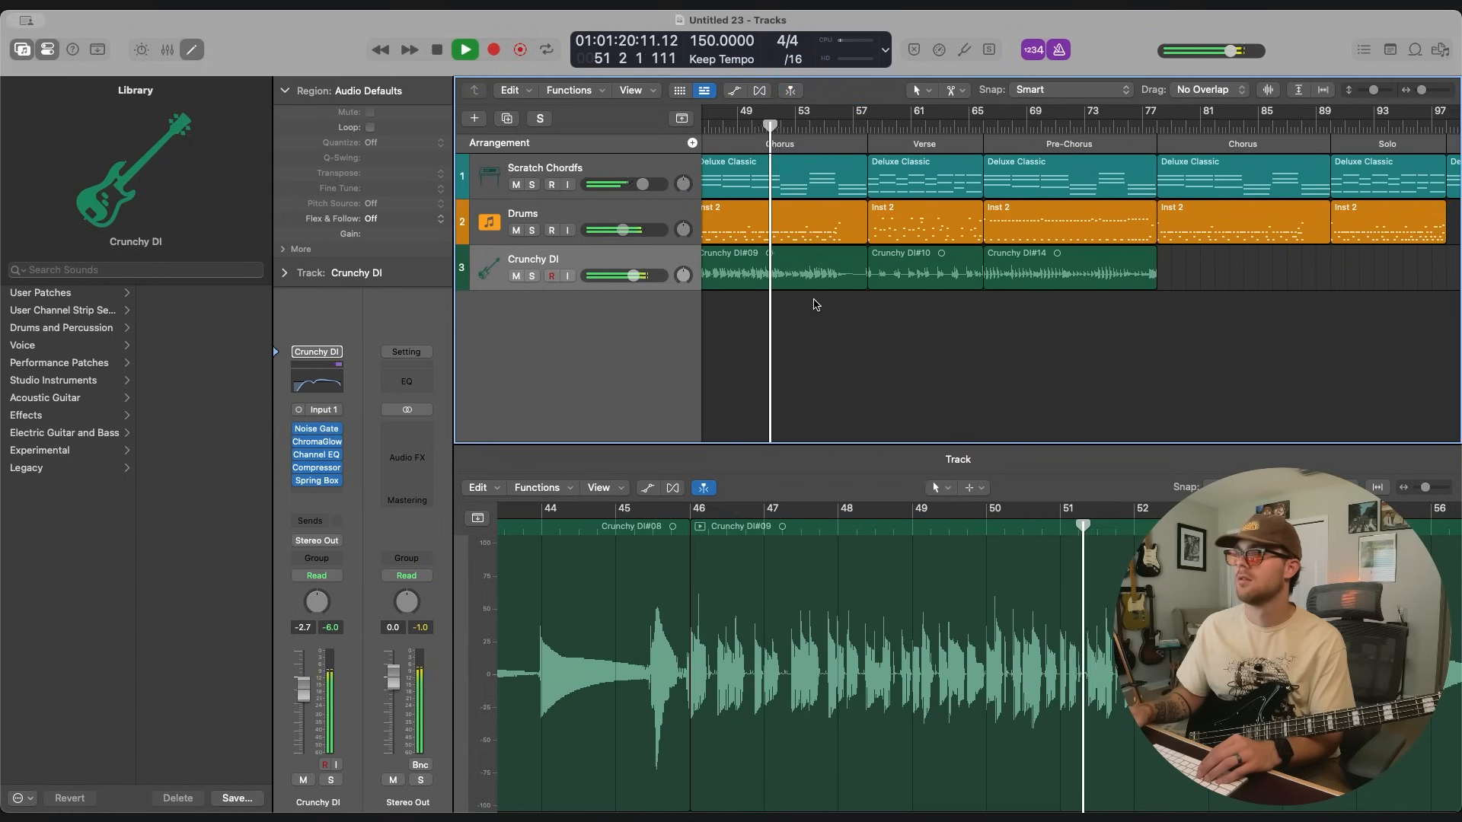
scroll(829, 282, "left", 2)
left_click(864, 226)
key("space")
Delete the bass take over the first Chorus and return the playhead to bar 46.
left_click(875, 268)
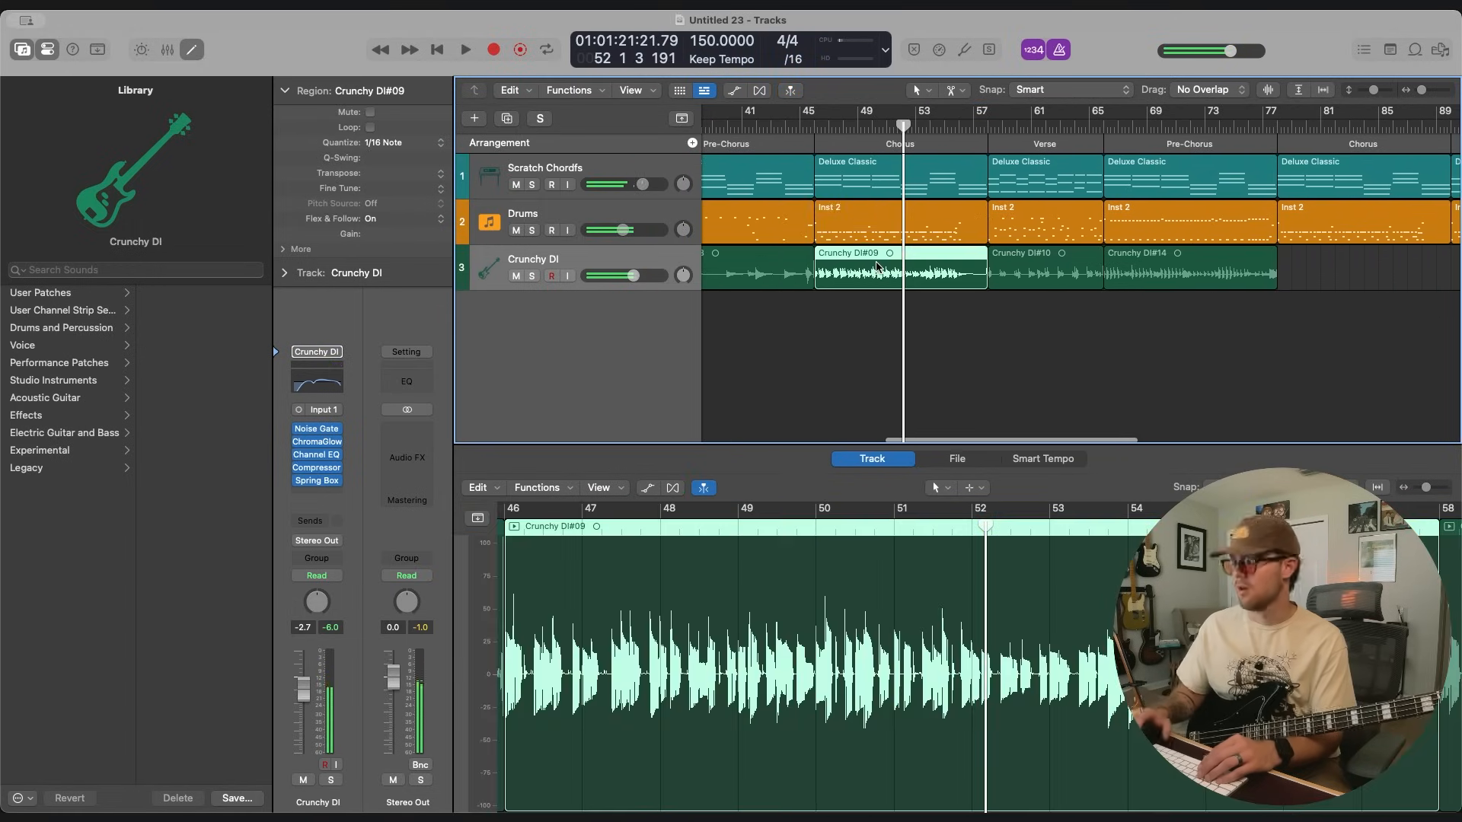
key("Delete")
key("space")
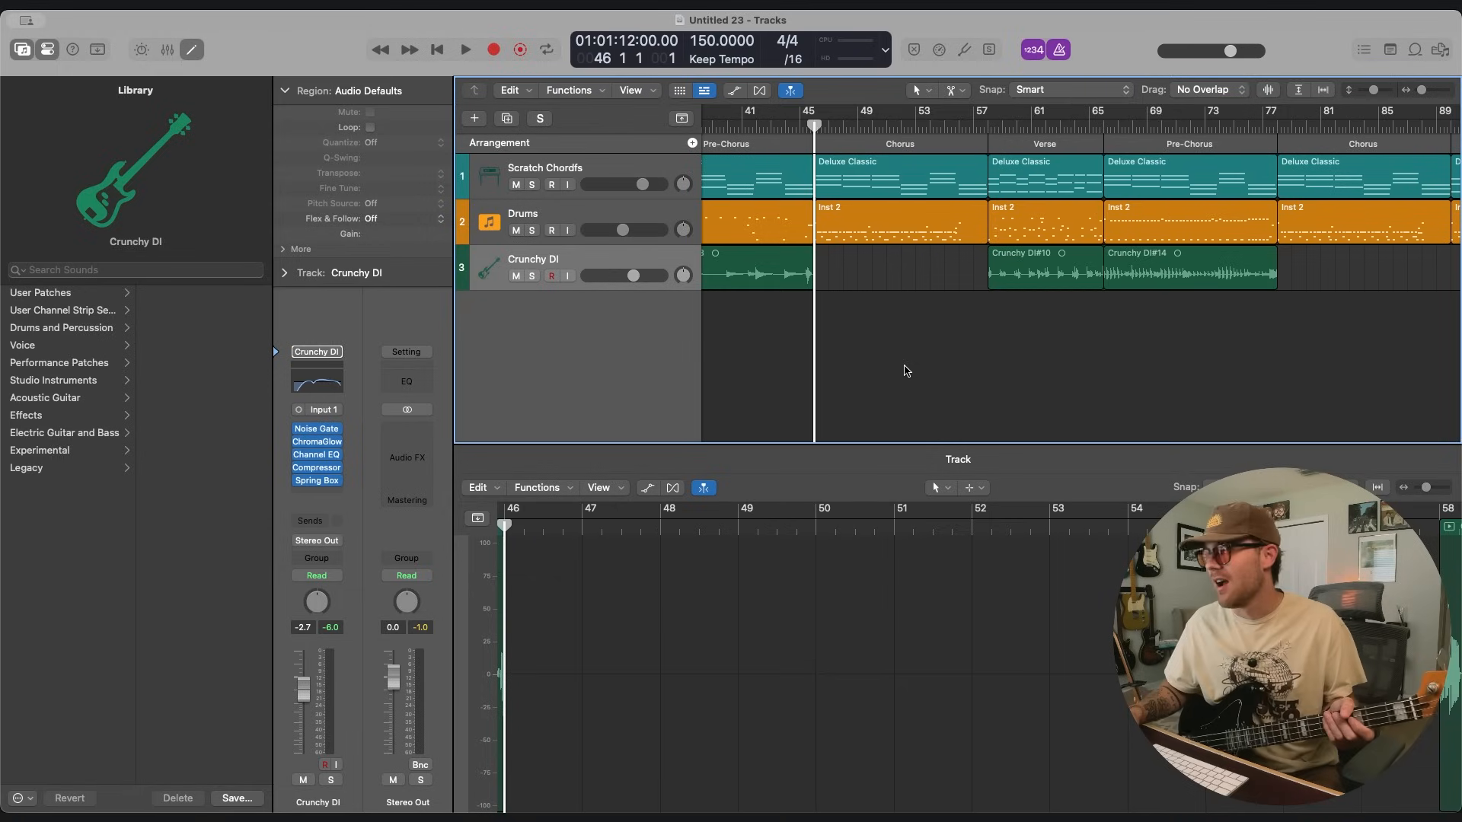
Record the bass over the first Chorus again and over the remaining sections from bar 78 through the Outro.
scroll(917, 370, "left", 2)
key("r")
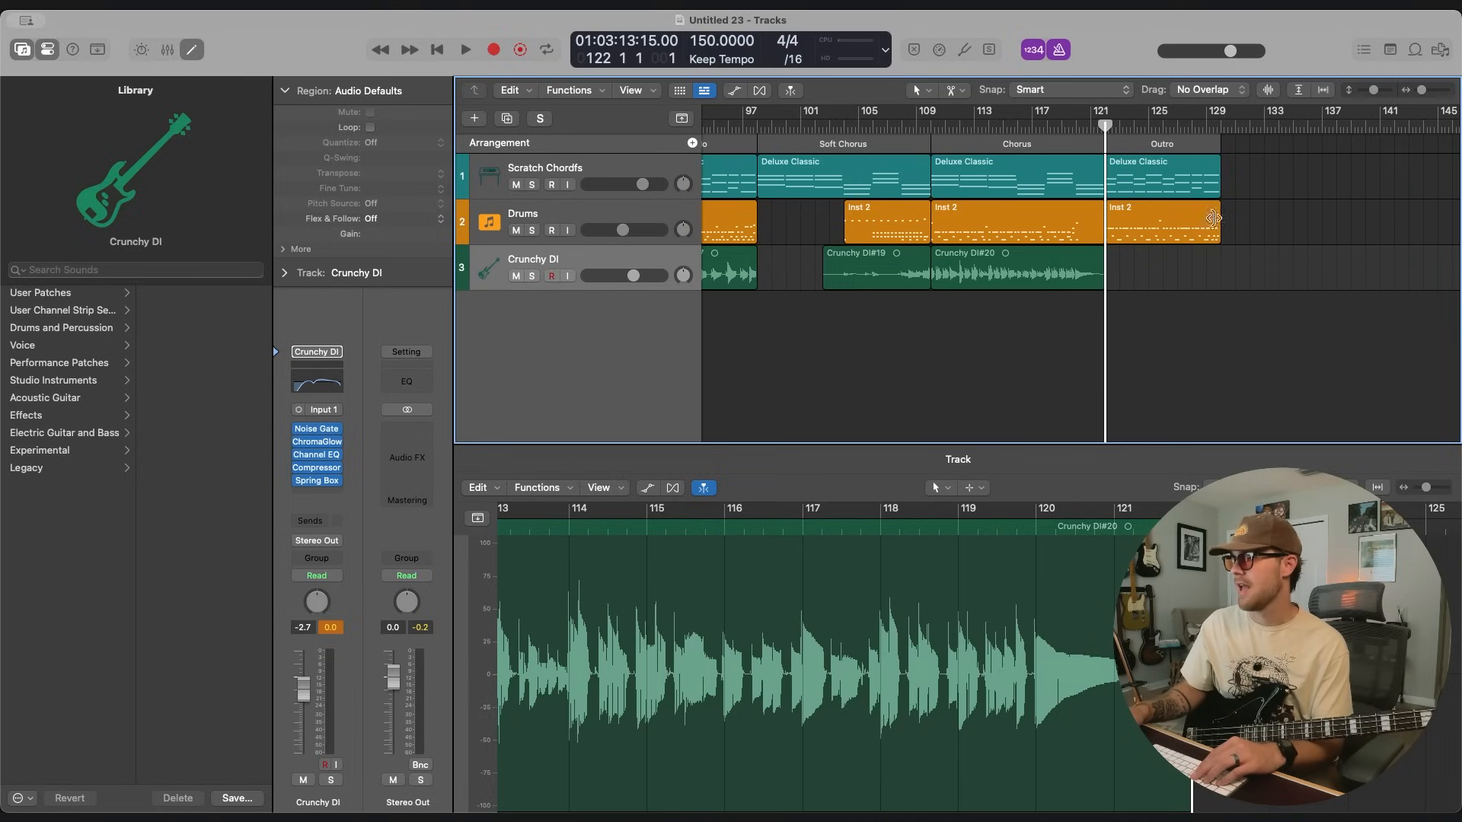
key("r")
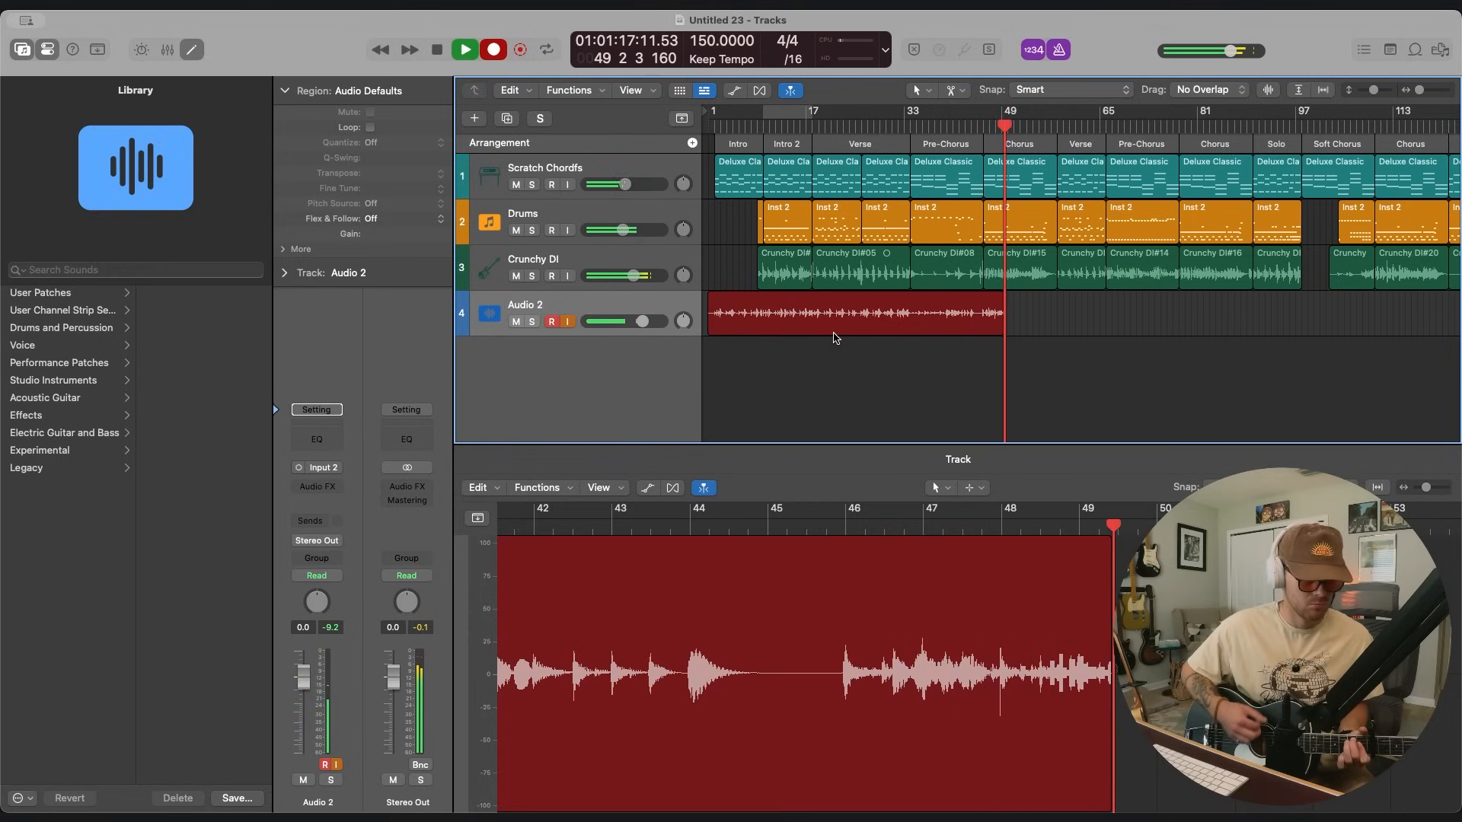
End the first guitar take on Audio 2, trim it at bar 46, and record the rest of the song from there.
key("space")
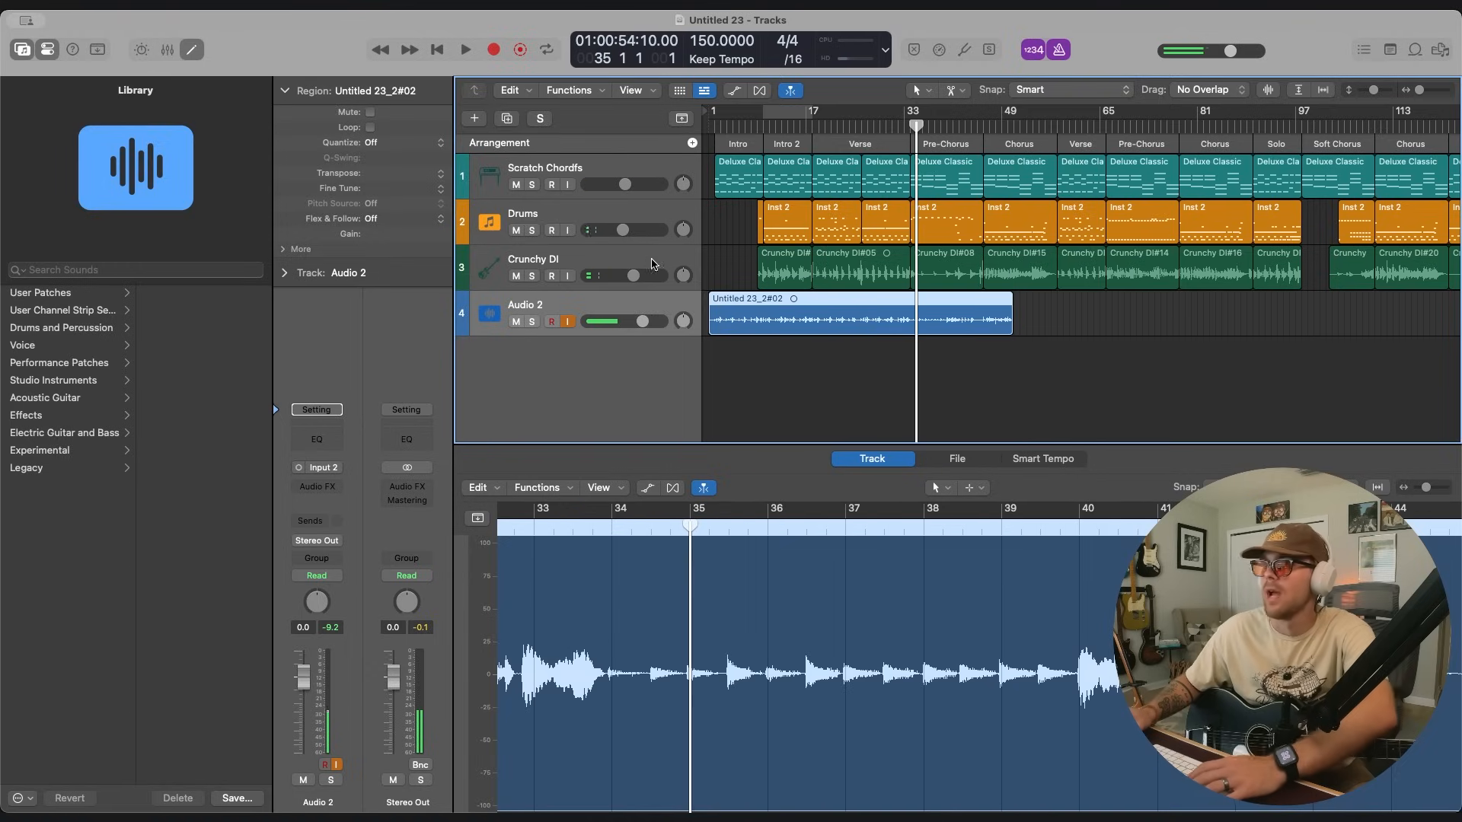
key("r")
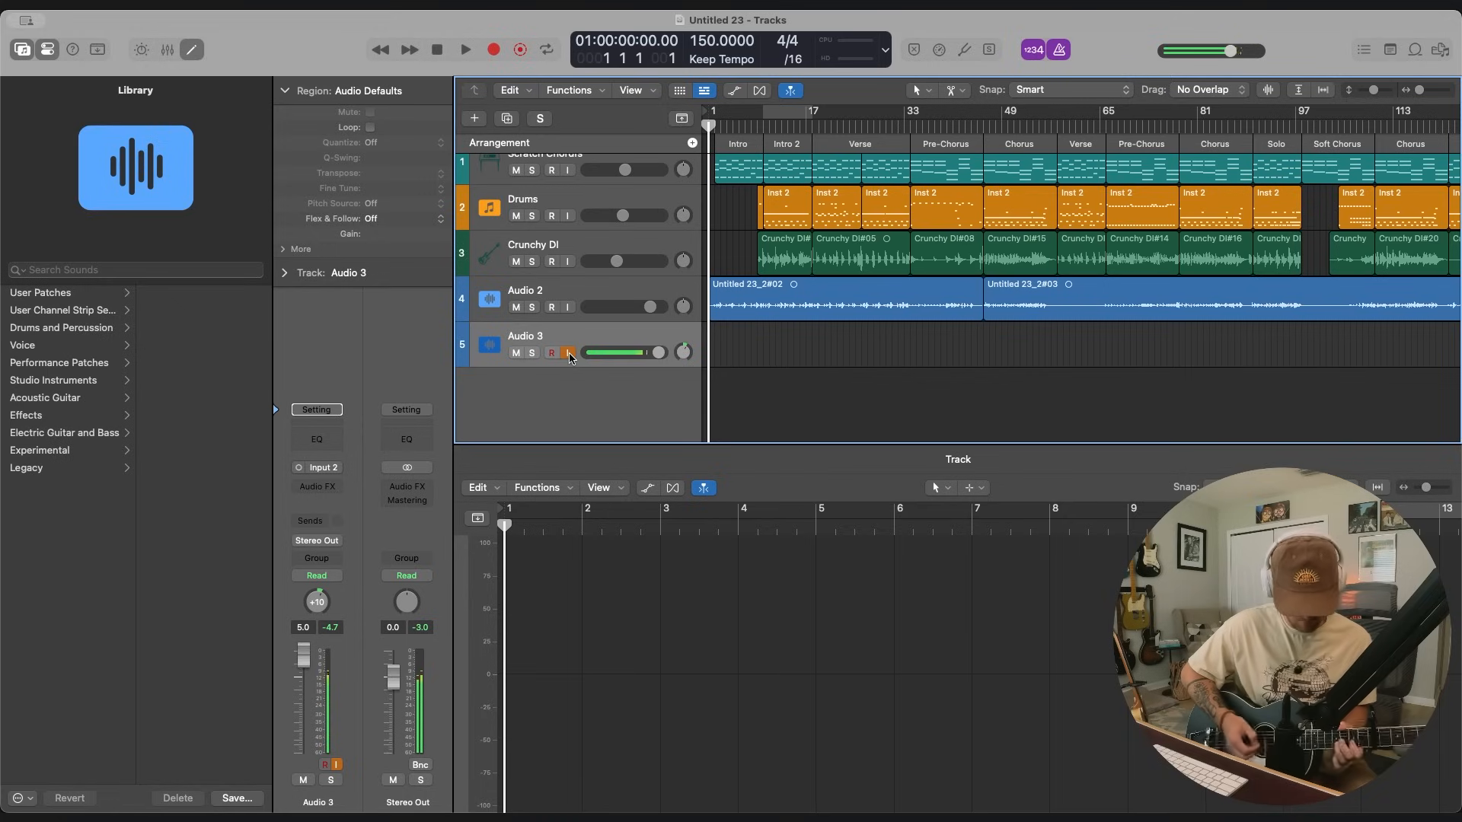
key("r")
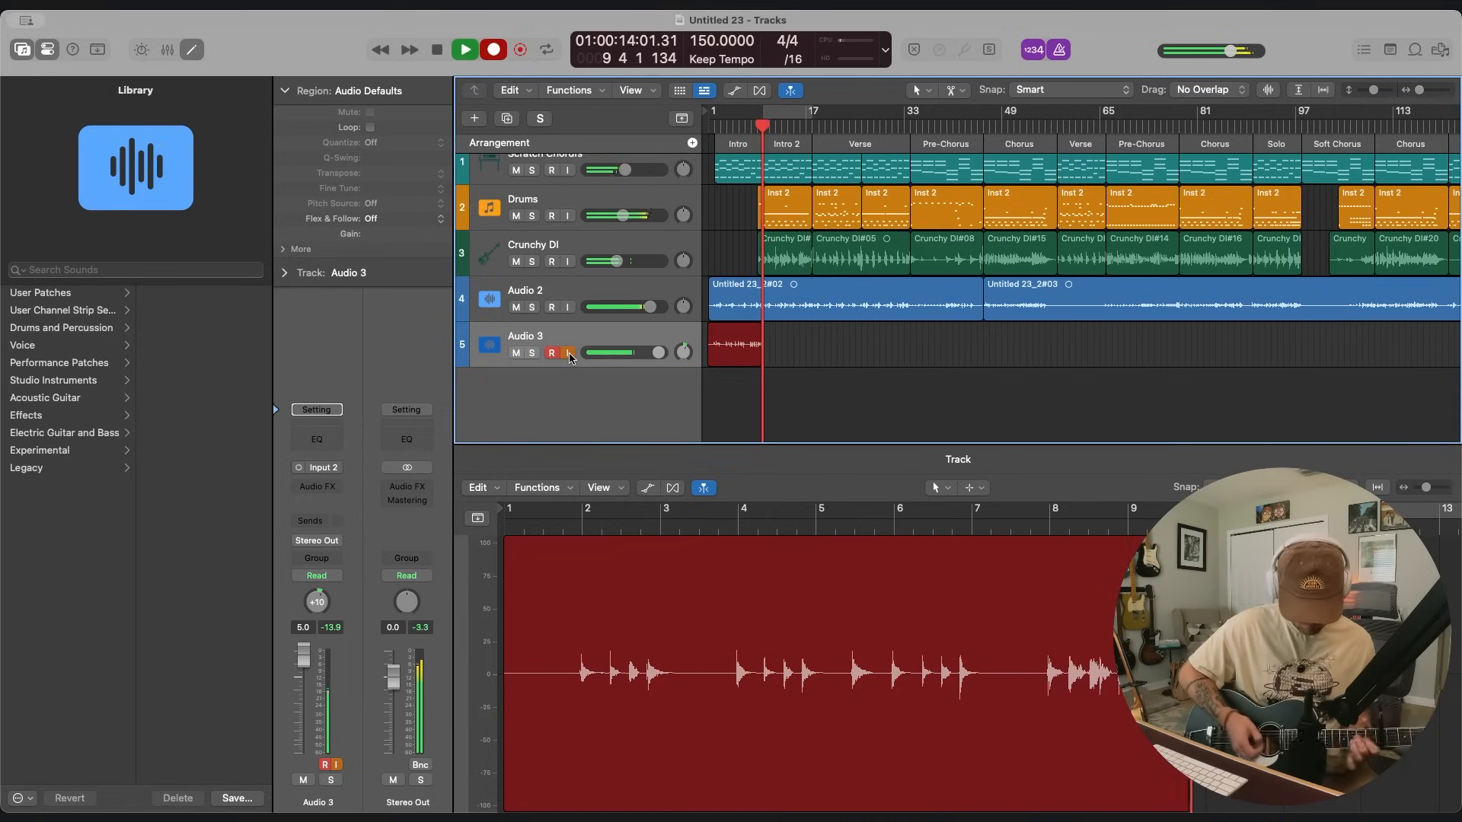
key("super+period")
key("Return")
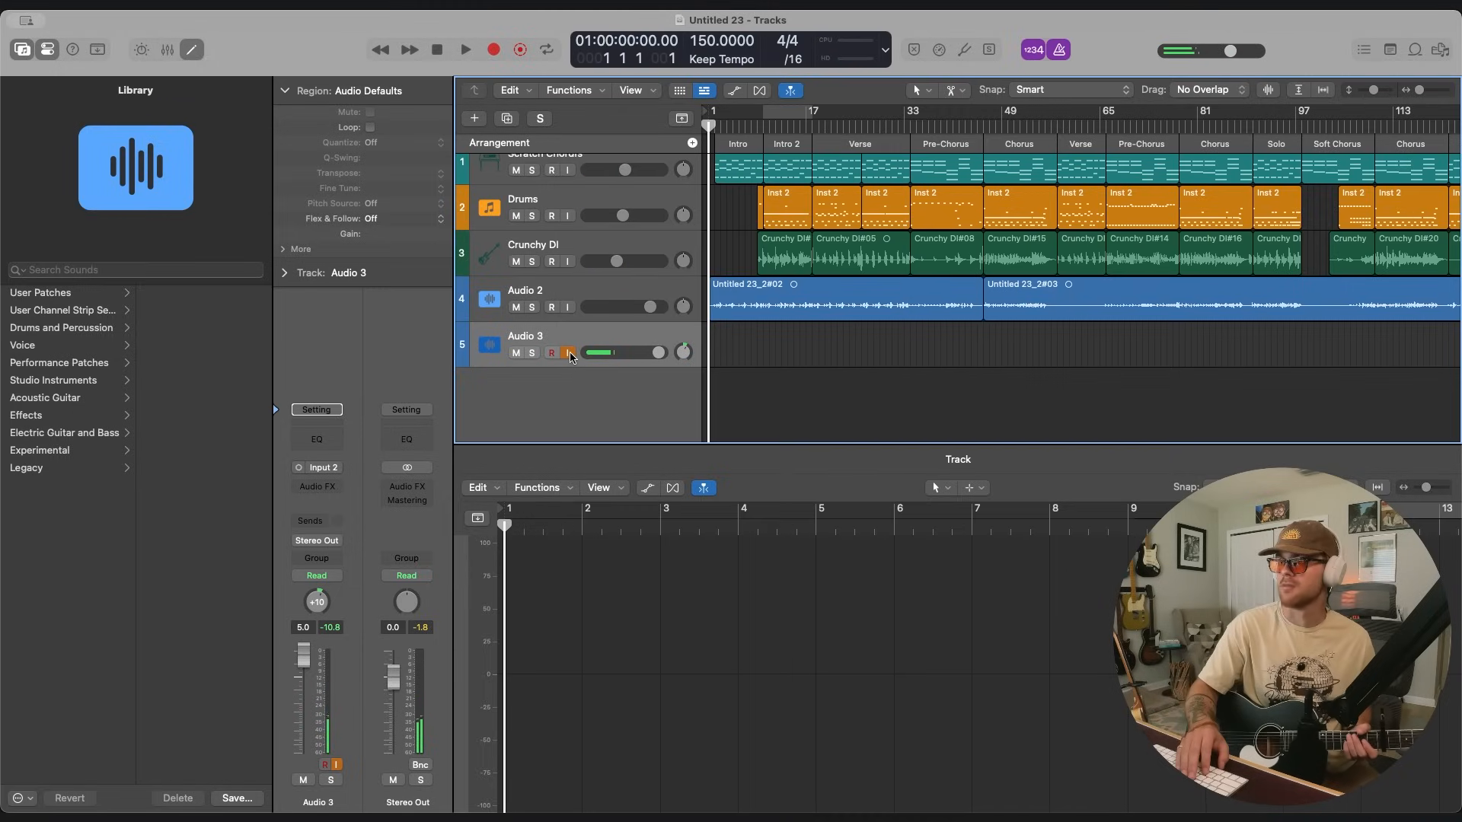
key("r")
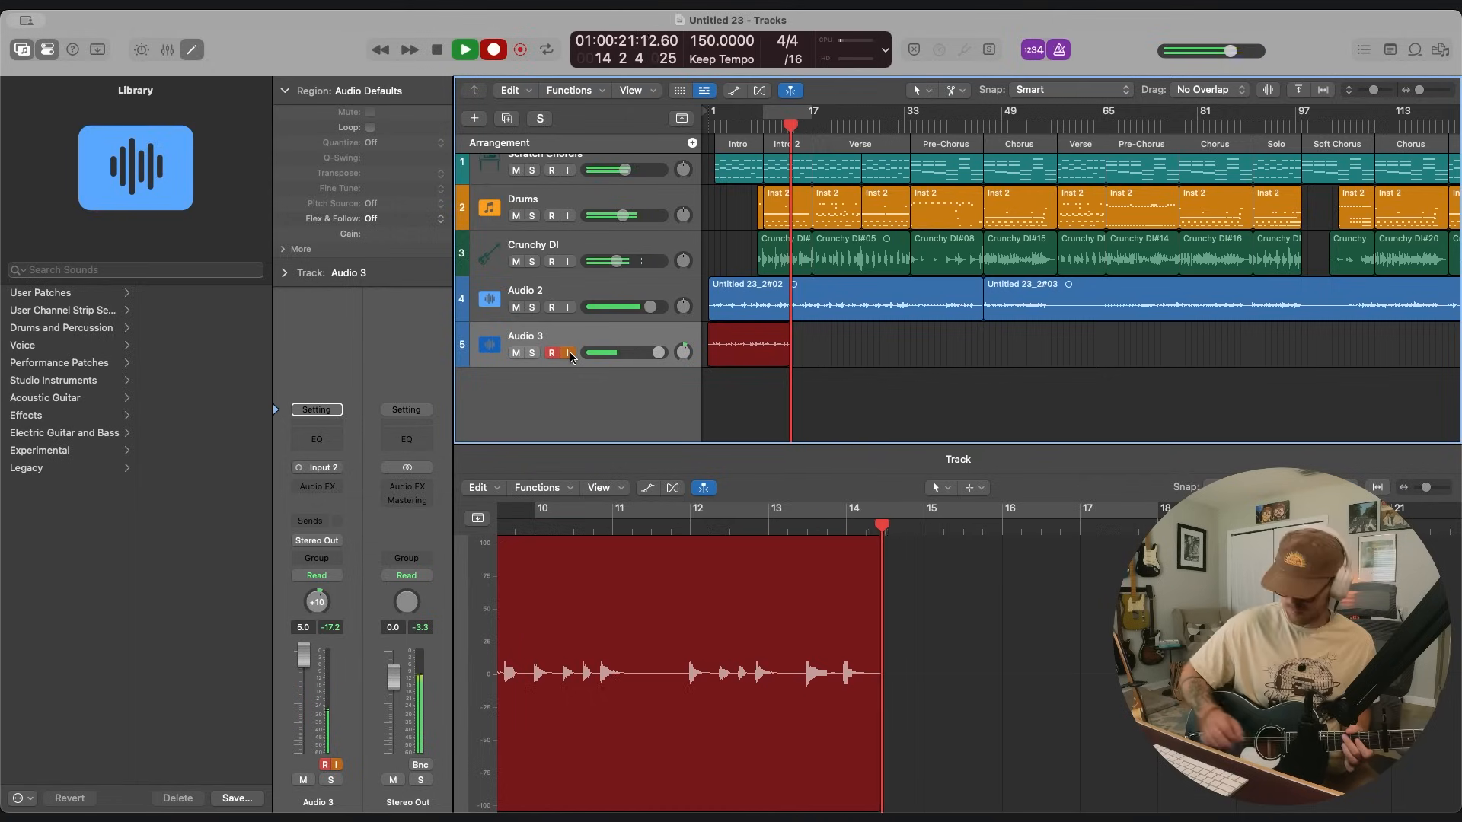
key("super+period")
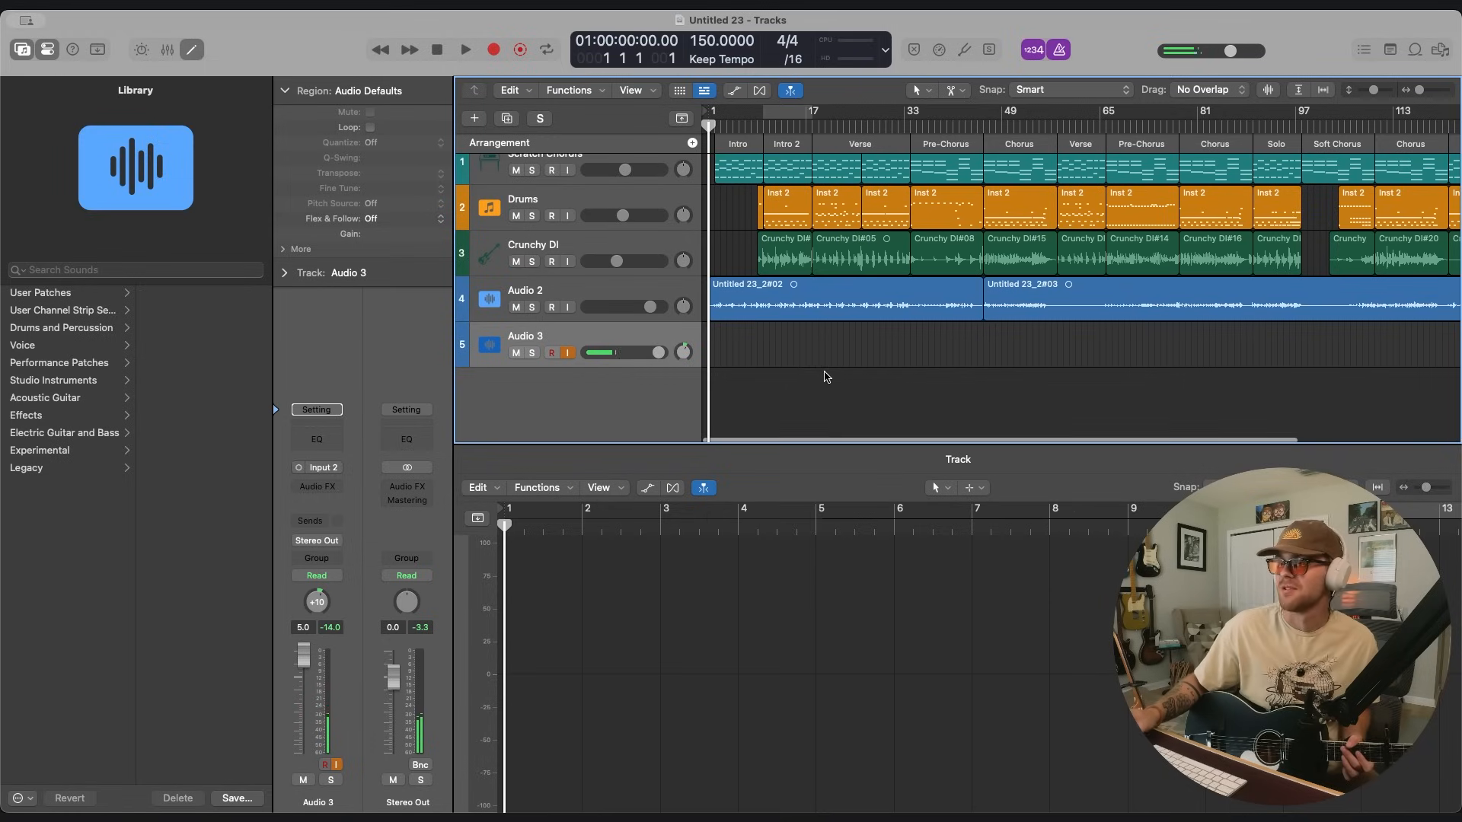
Record the second guitar part on Audio 3, turn off its input monitoring, and re-record the Outro from bar 122.
left_click(516, 169)
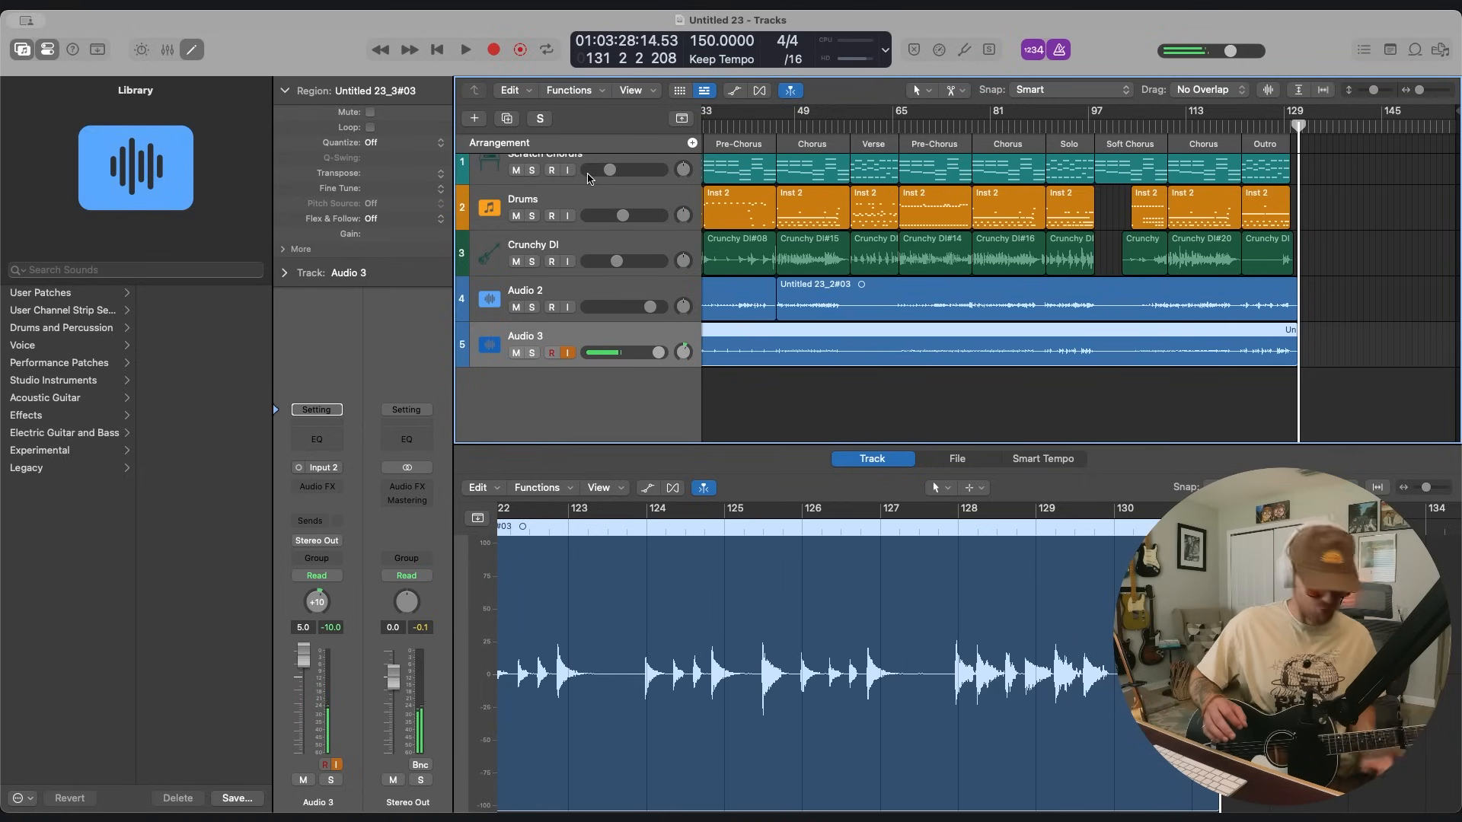
left_click(567, 353)
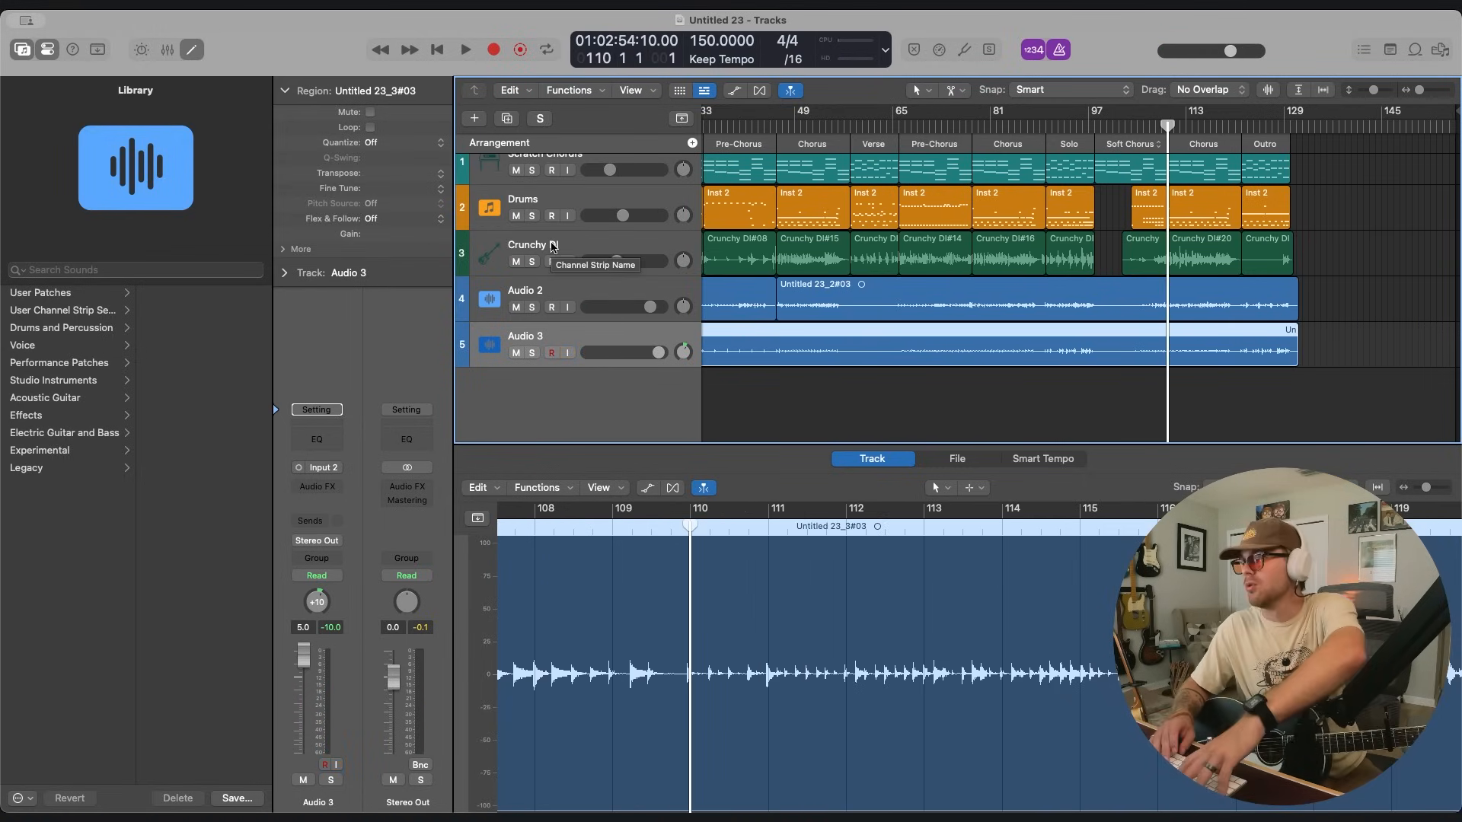
left_click(1241, 127)
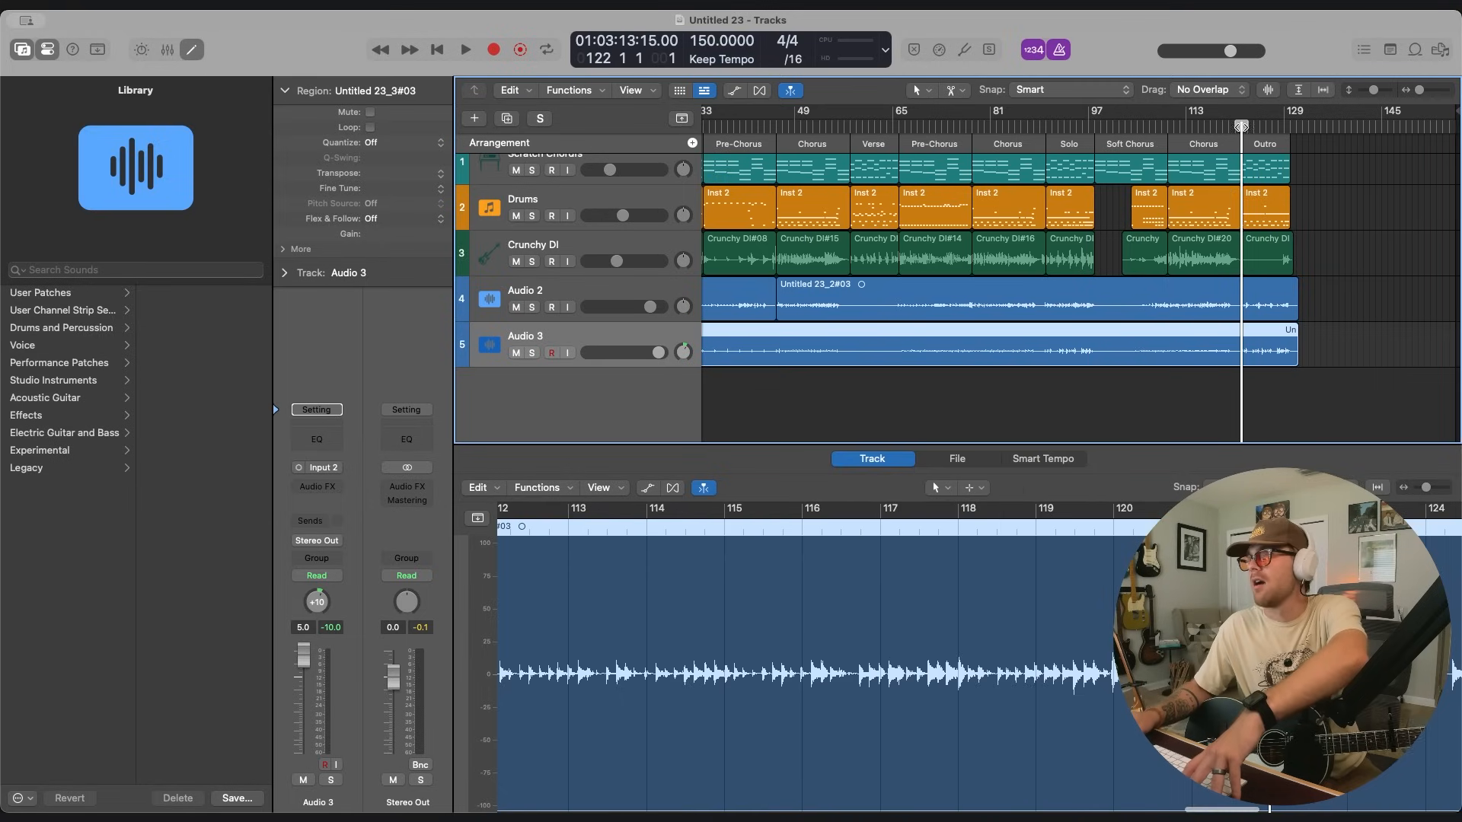
key("r")
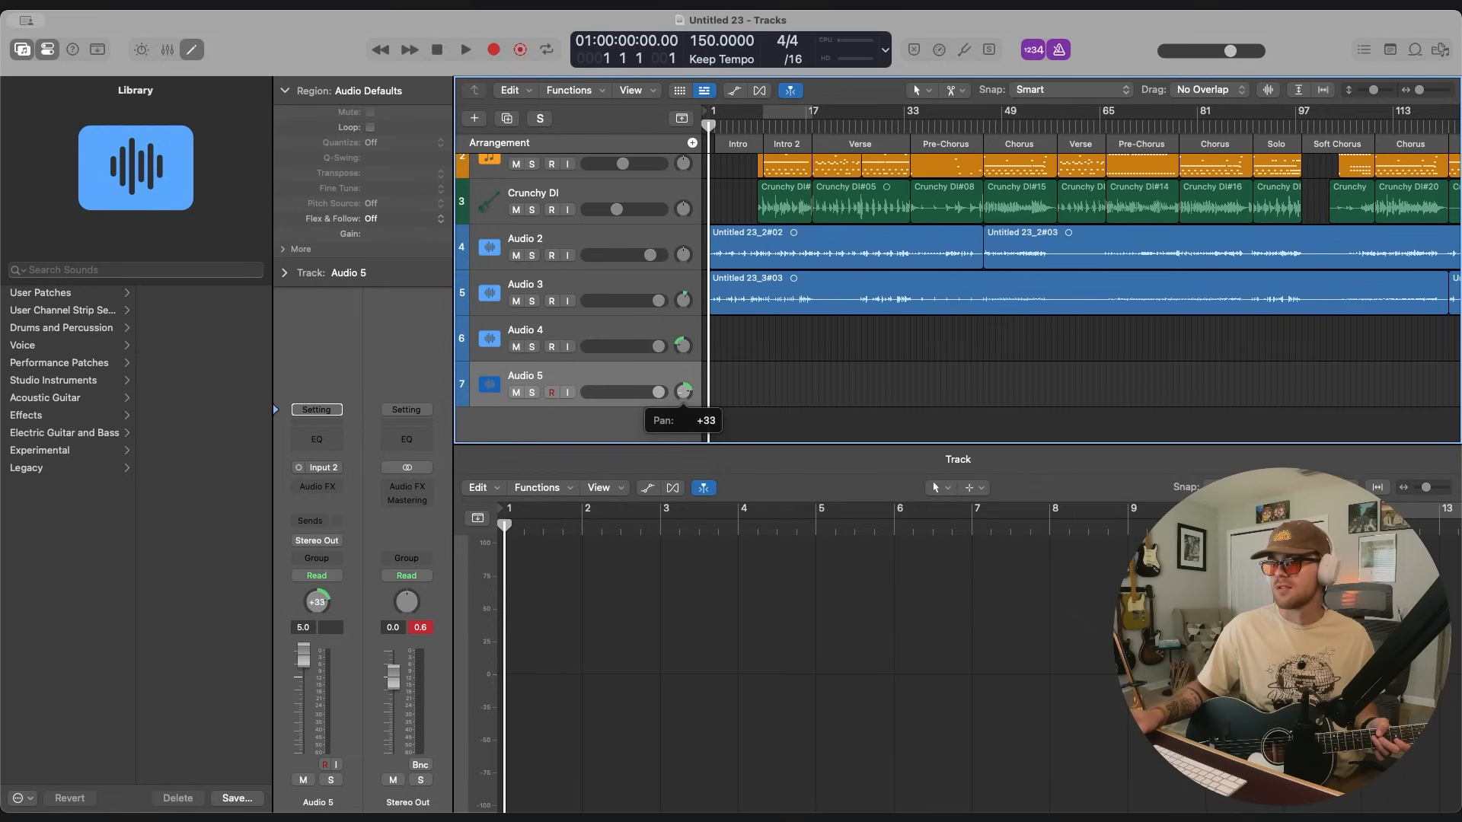
Record extra guitar parts over the first Chorus on Audio 4, panned -32, and Audio 5, panned +33.
left_click(647, 336)
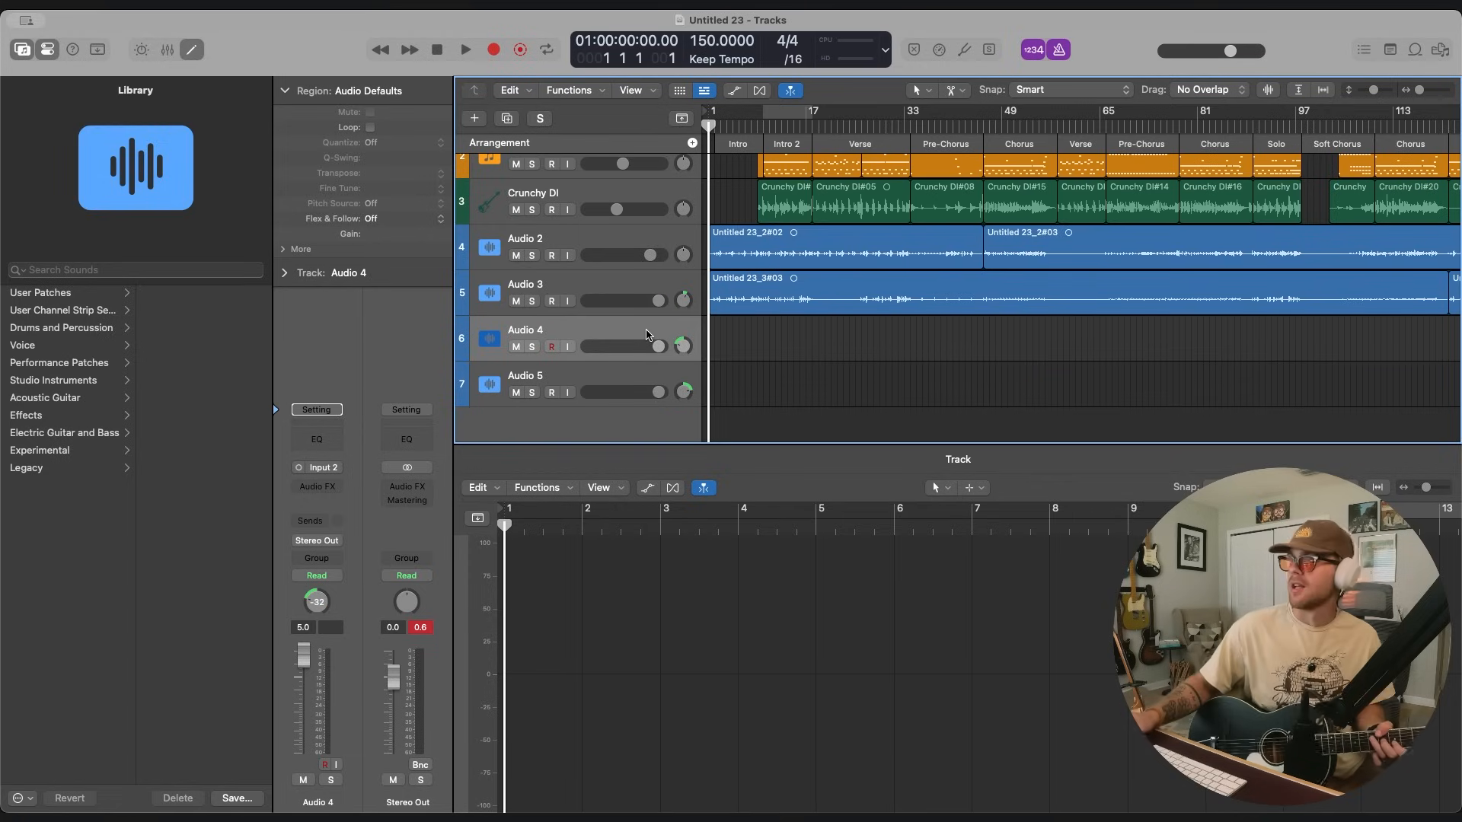
left_click(963, 51)
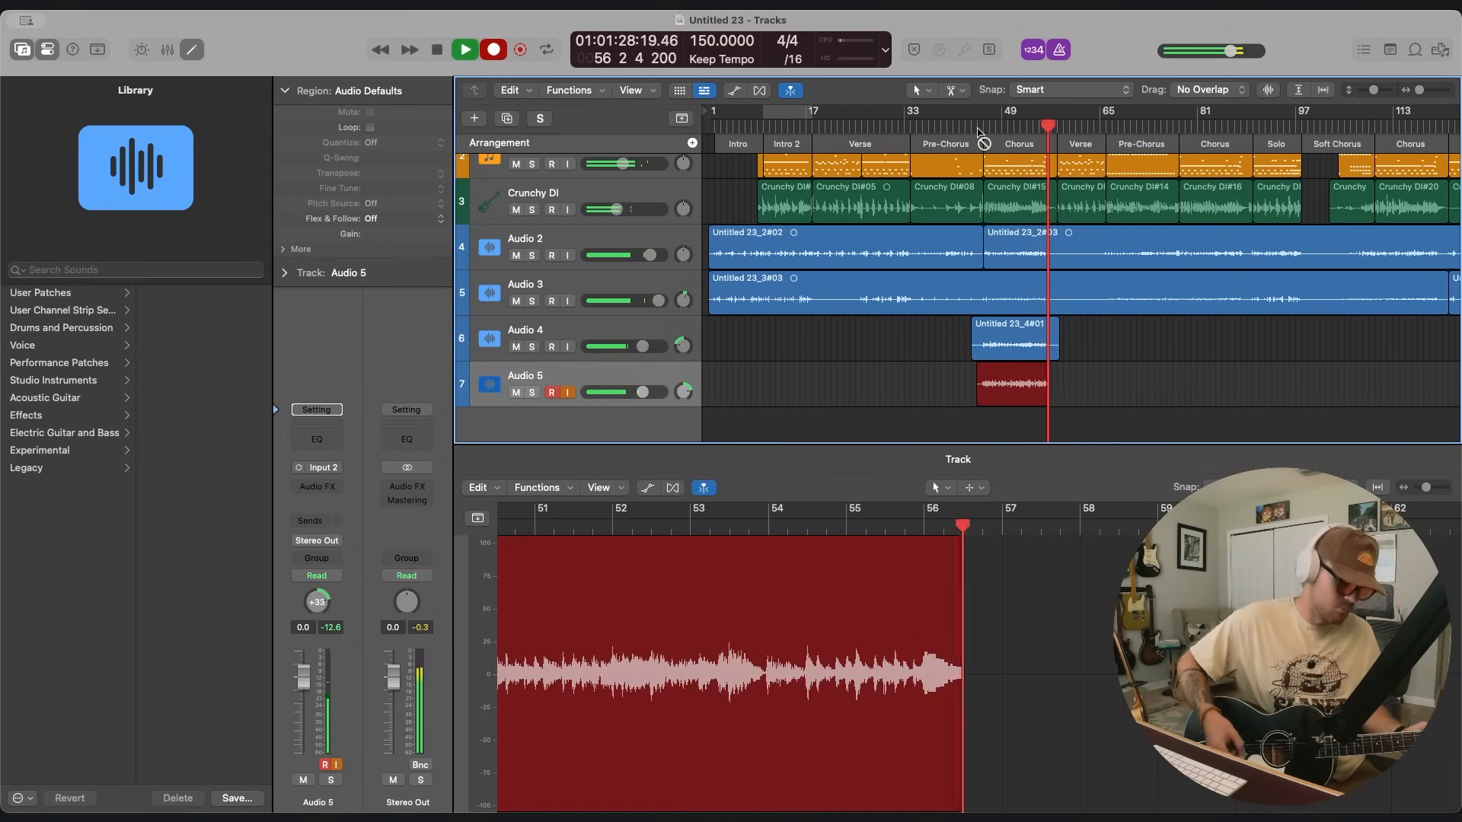
key("space")
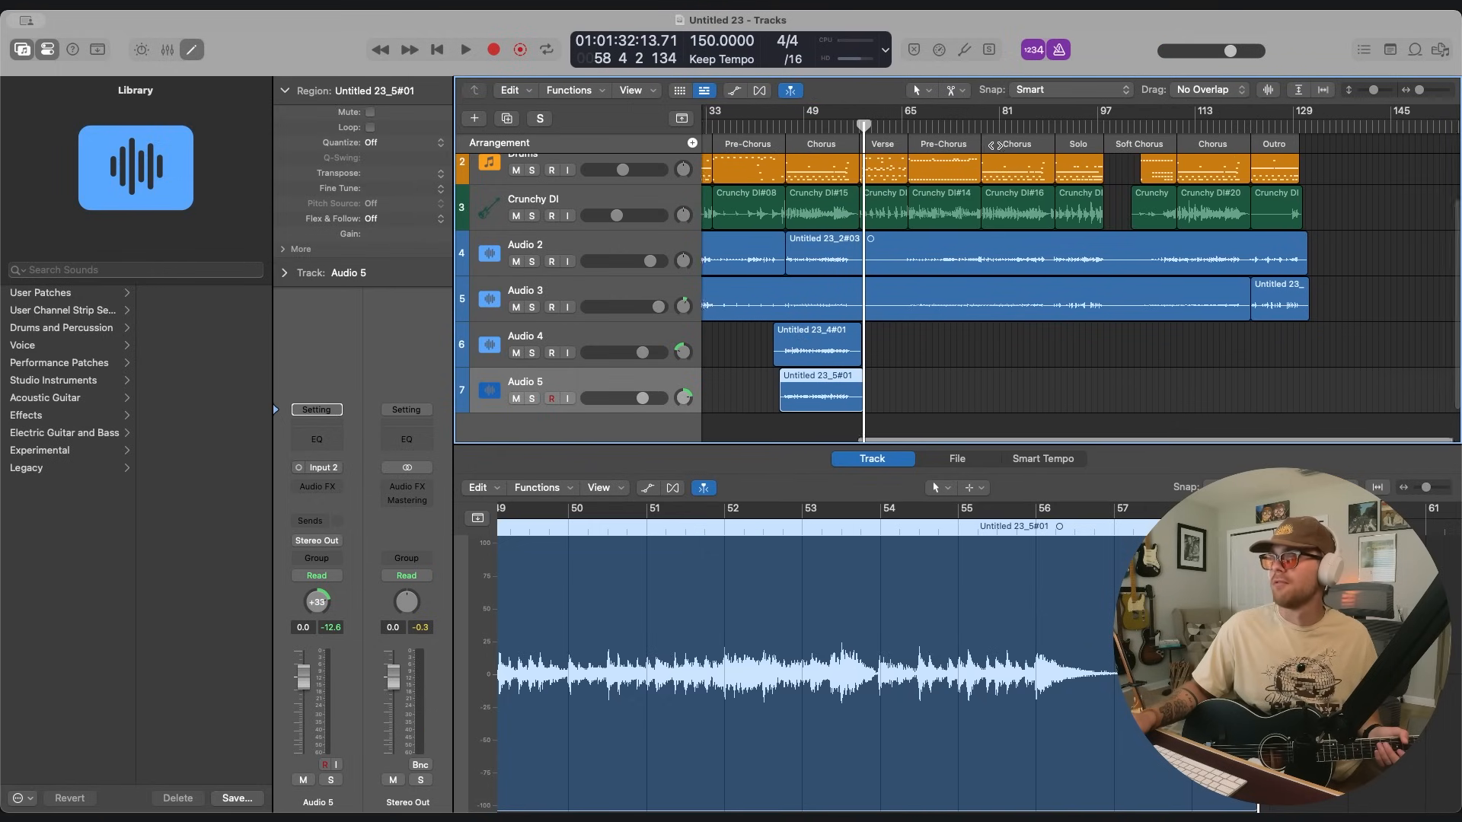
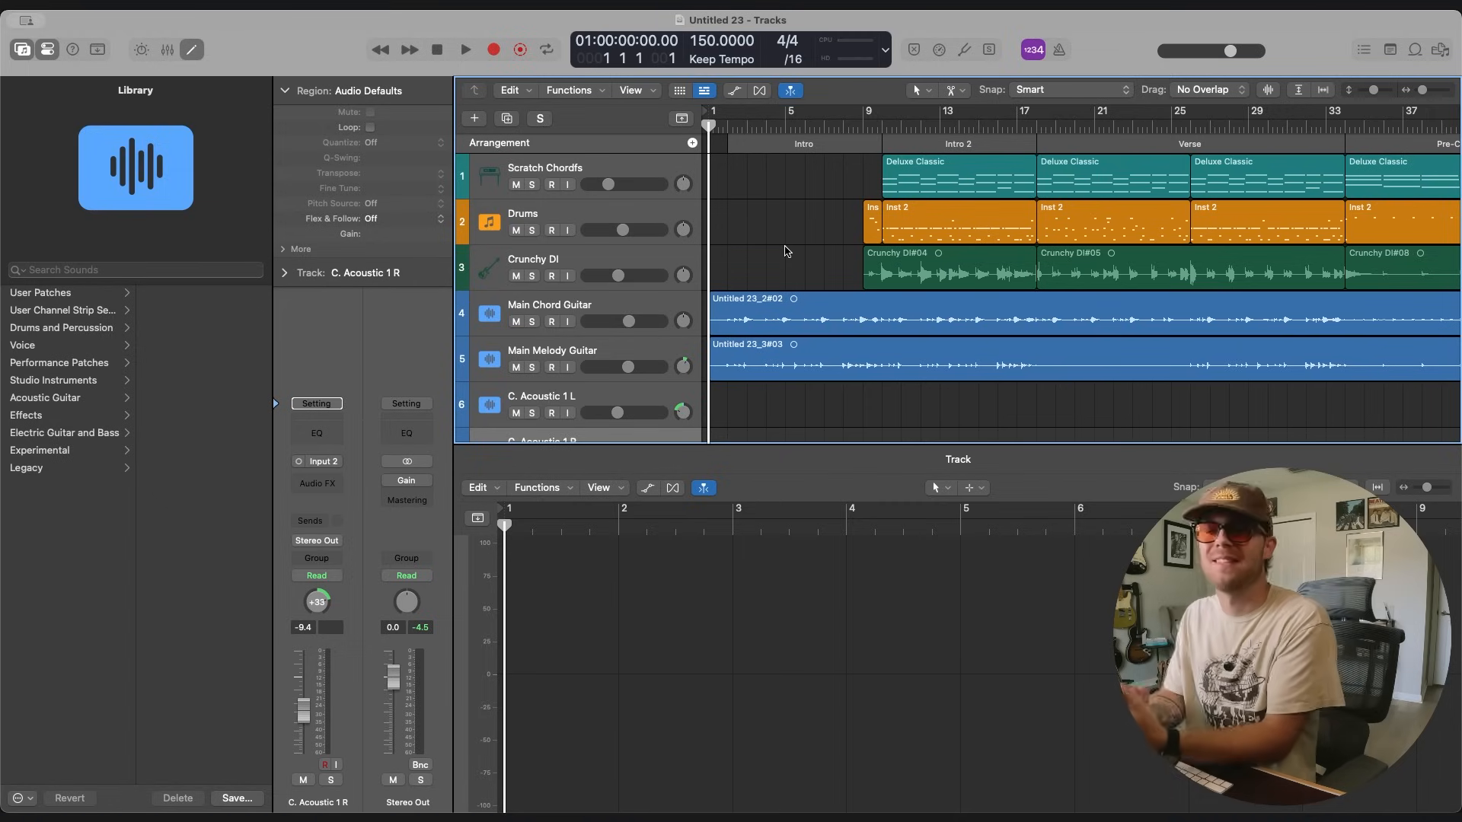
Create one software instrument track below the Drums track.
left_click(760, 225)
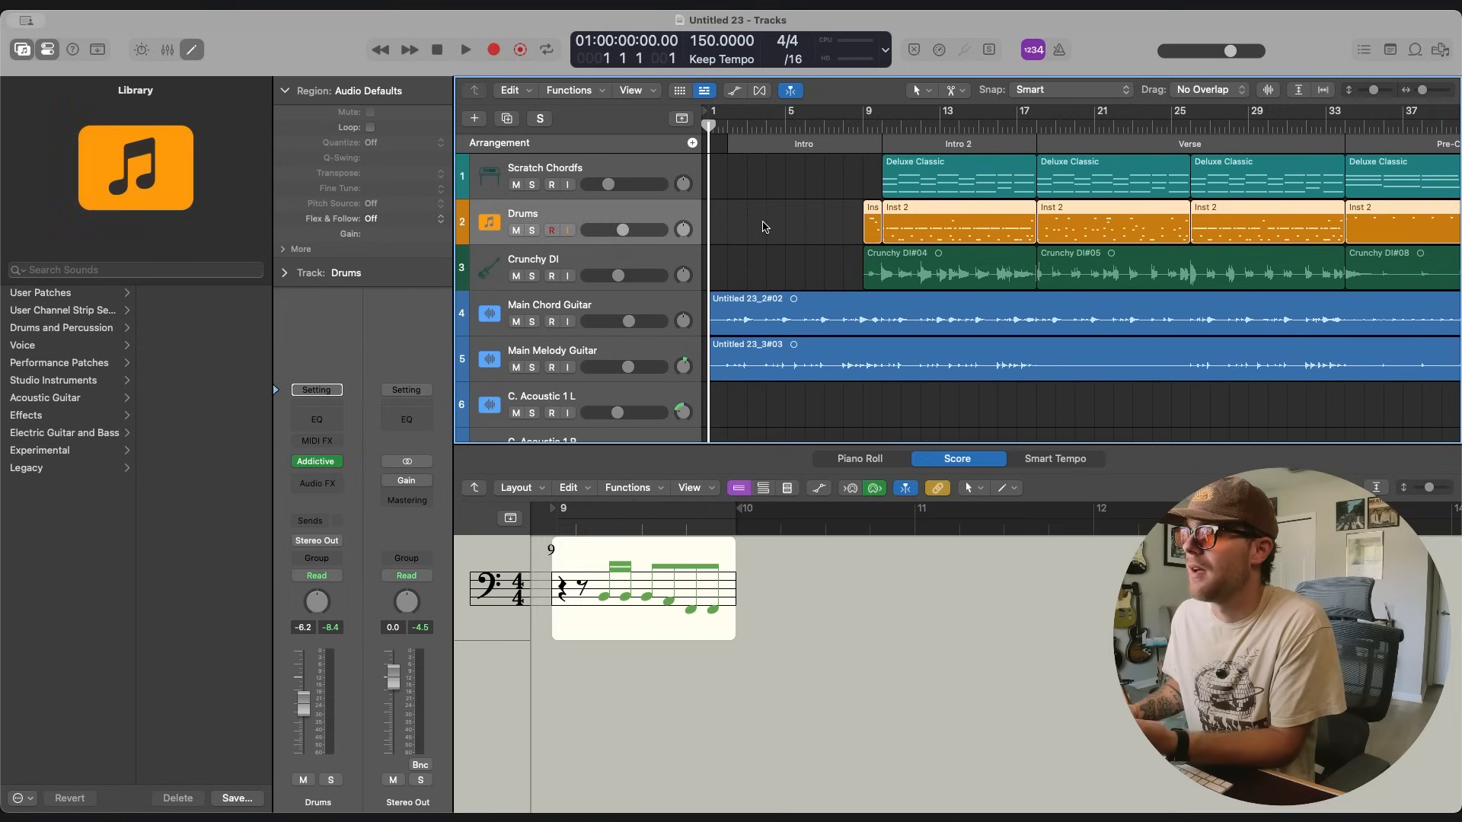
left_click(478, 121)
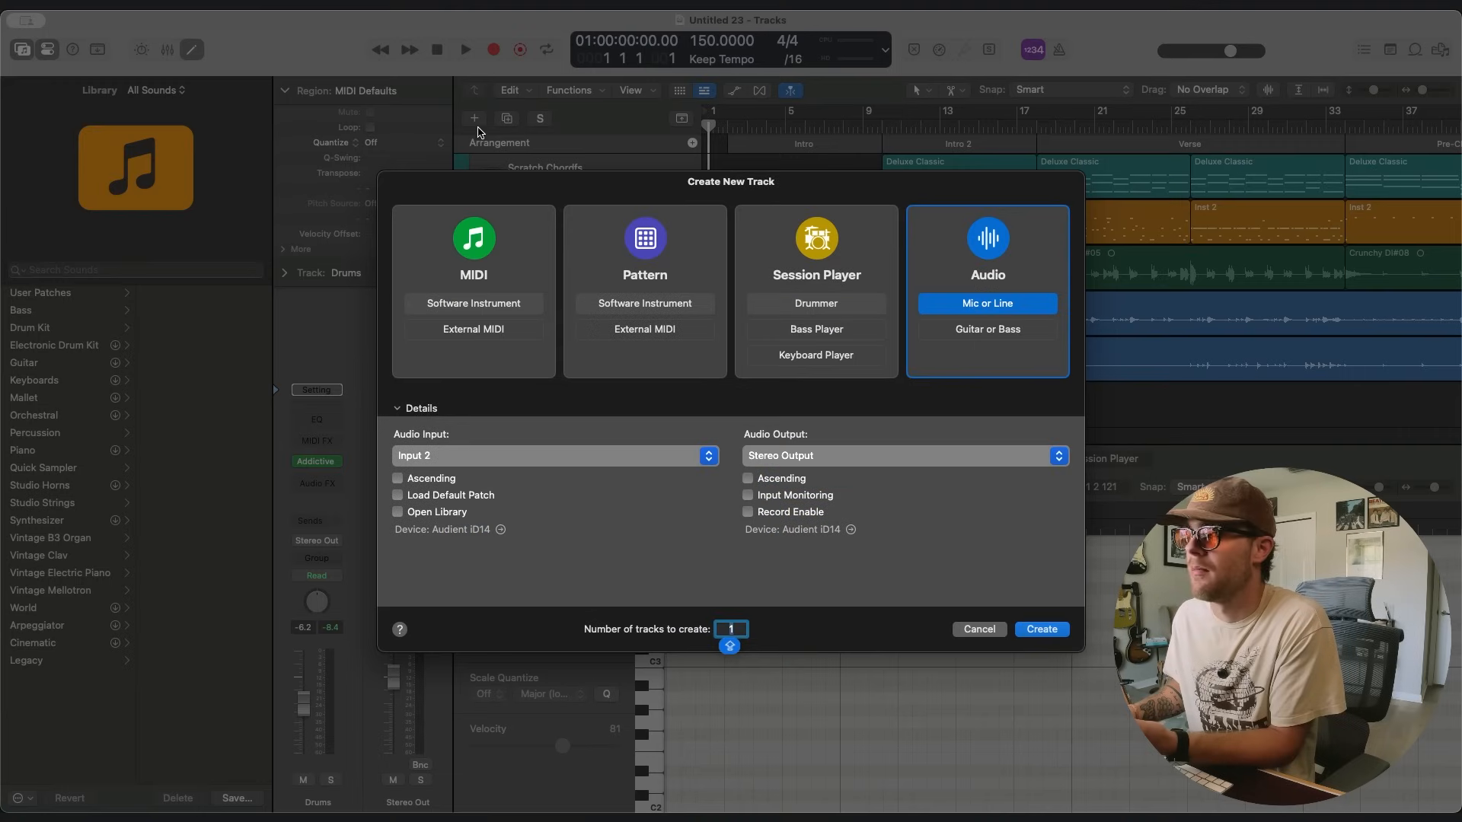
left_click(473, 303)
left_click(1047, 628)
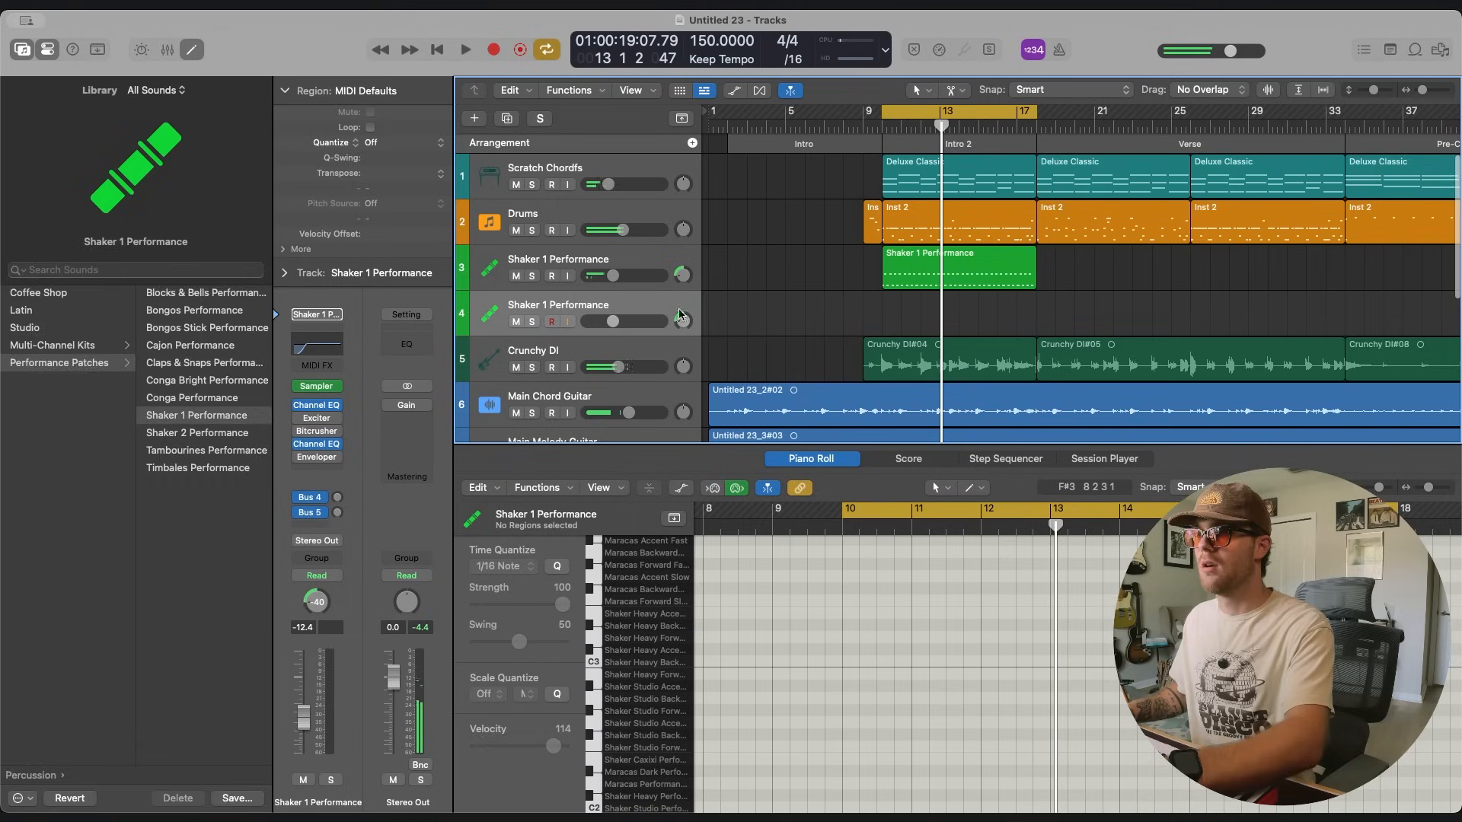
Pan the duplicated shaker track to +42, load the Tambourines Performance patch on it, and record it over Intro 2.
left_click_drag(684, 318, 683, 286)
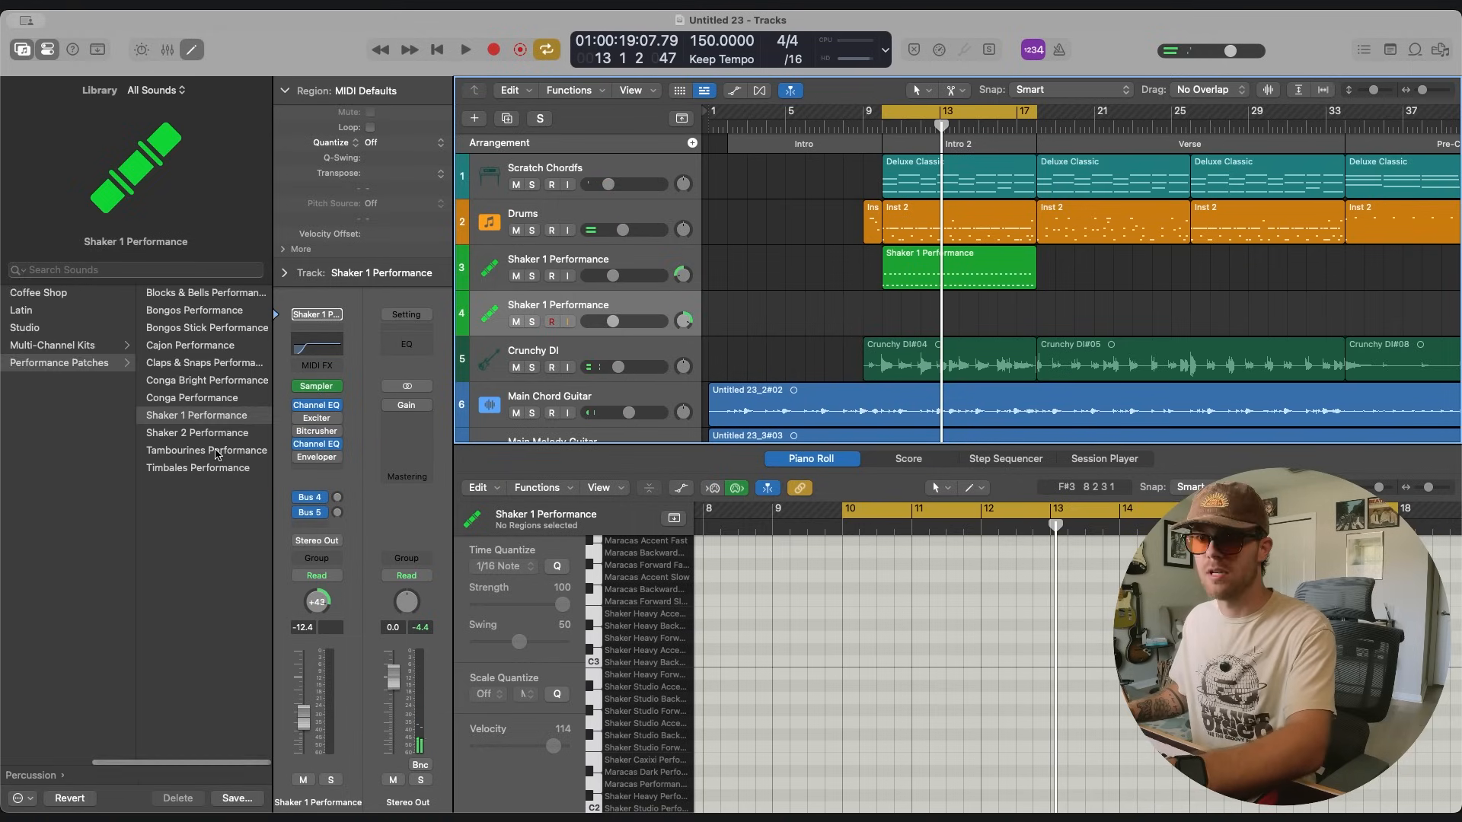
left_click(215, 454)
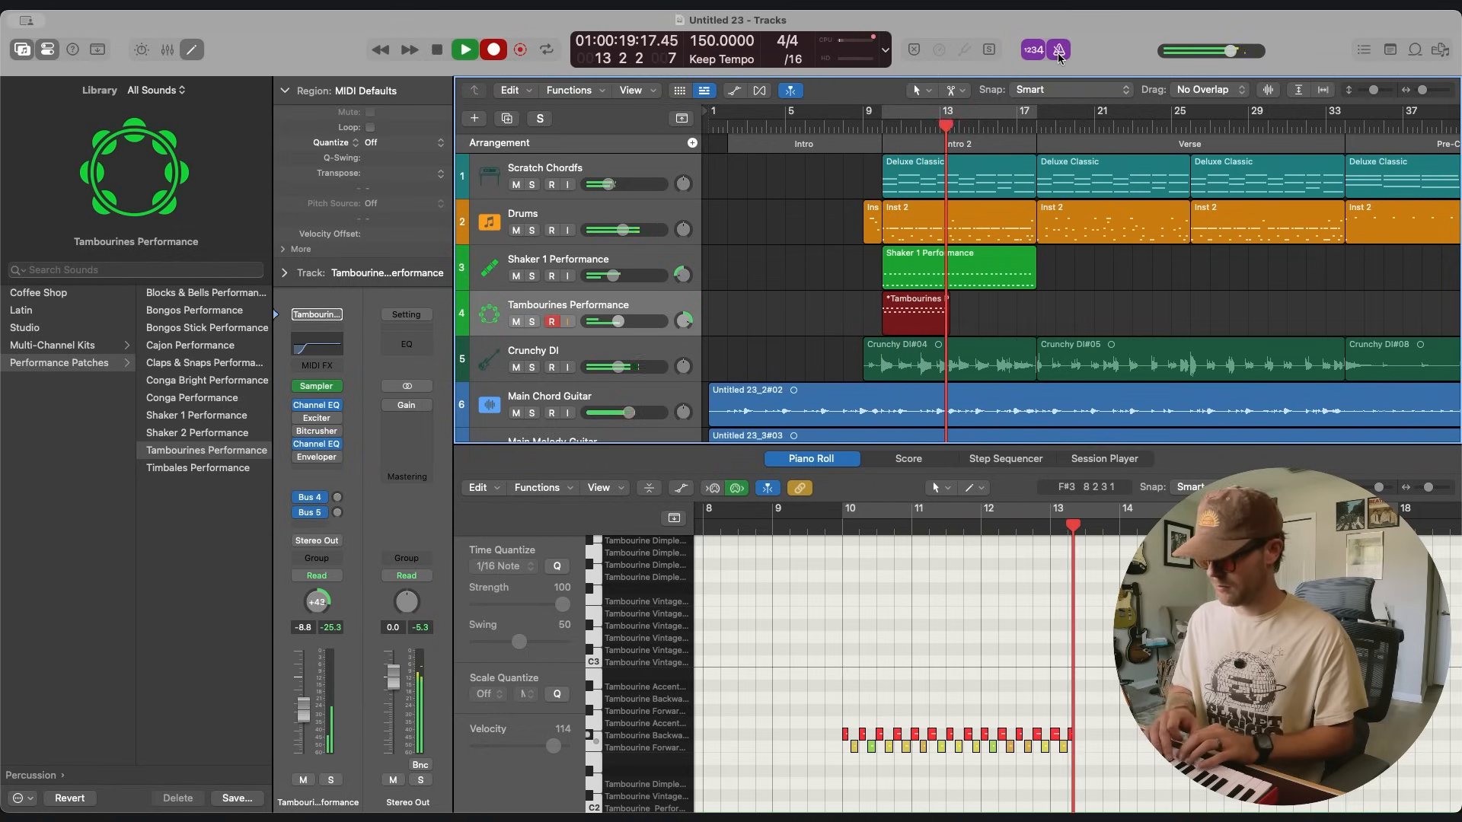
key("space")
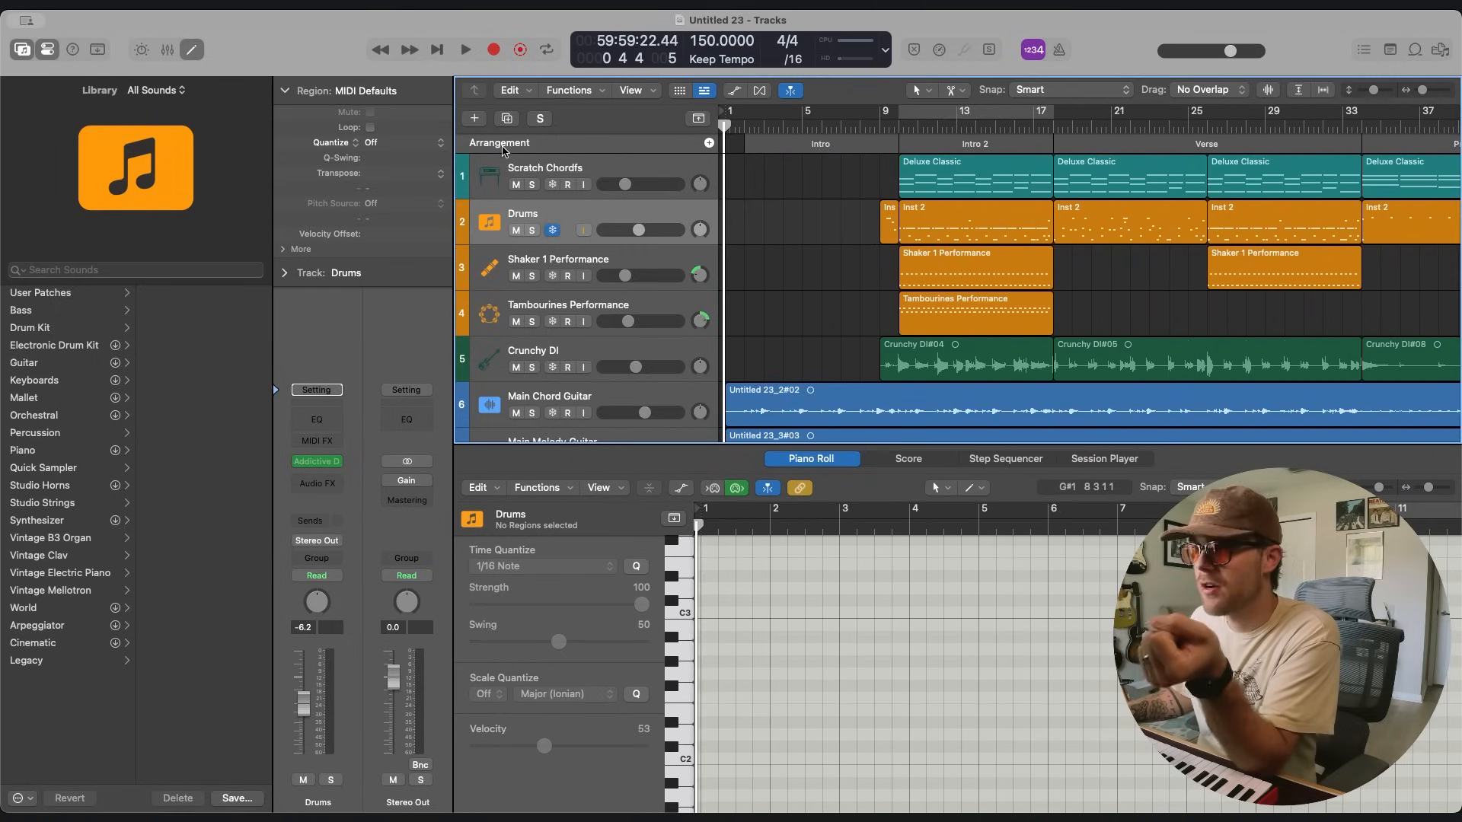
Add a software instrument track below Drums and load Addictive Drums 2 with the Subliminal preset on it.
left_click(471, 119)
left_click(951, 284)
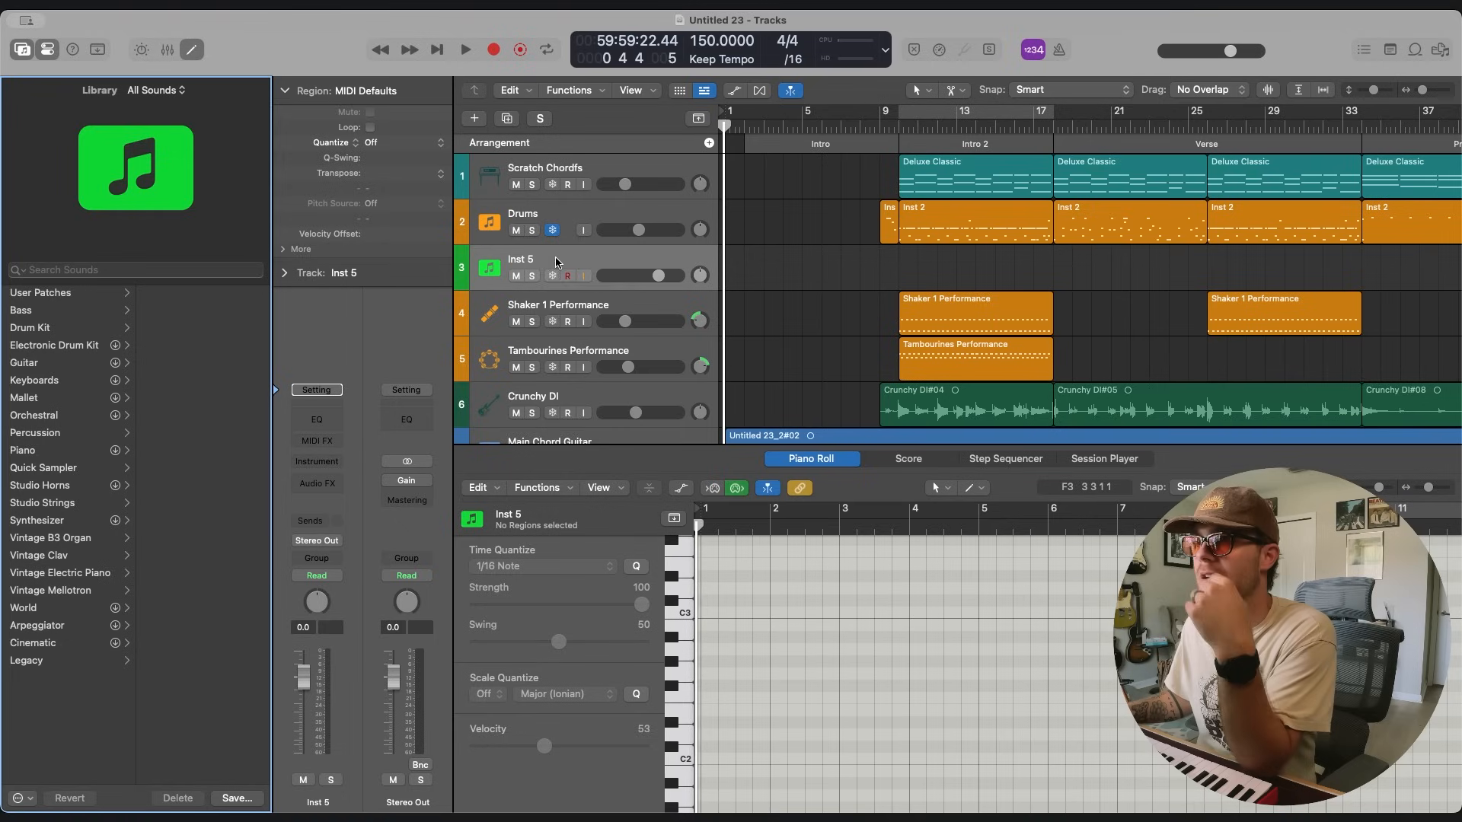
left_click(582, 215)
left_click(612, 266)
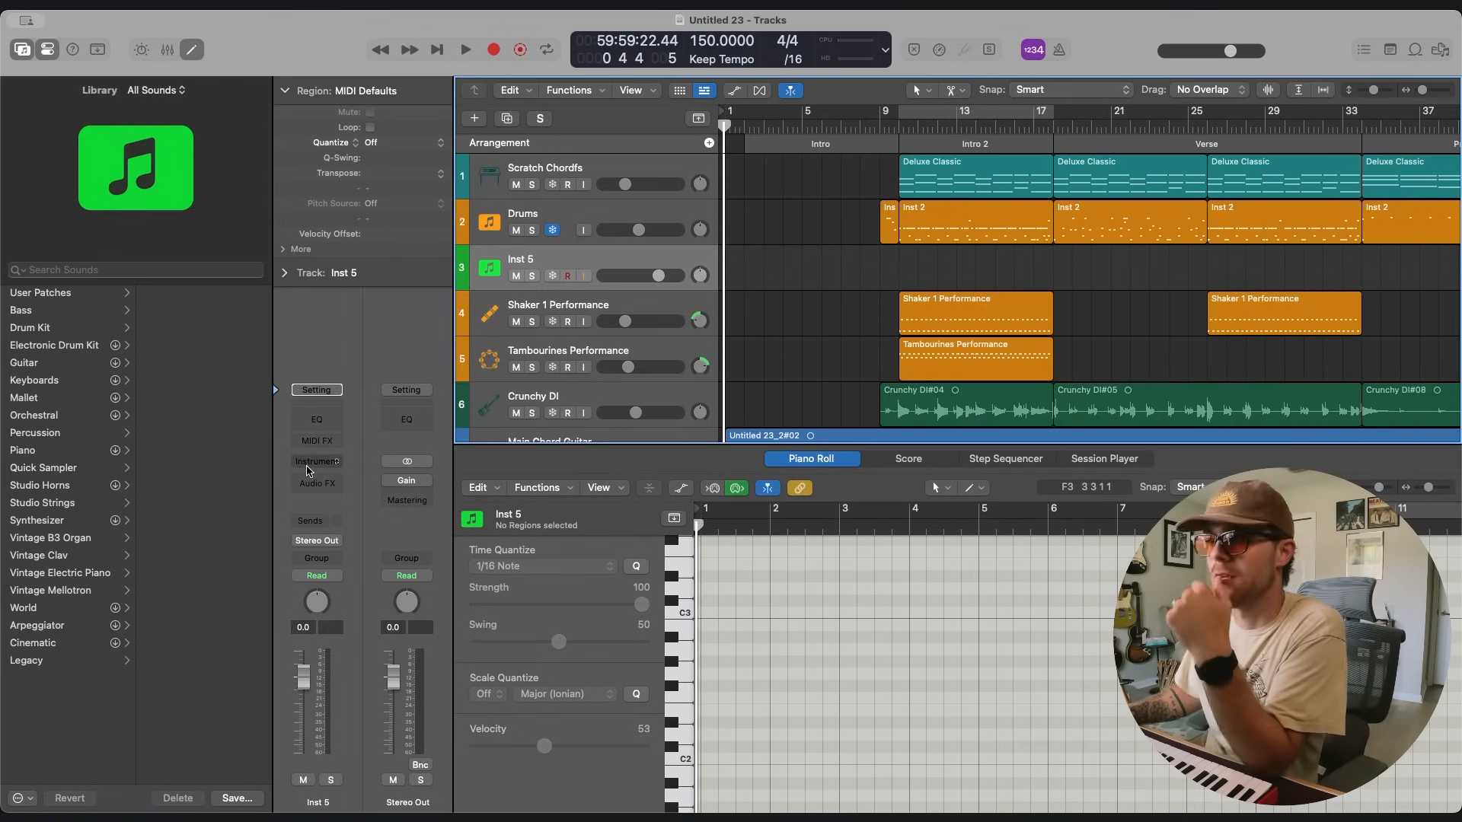
left_click(309, 471)
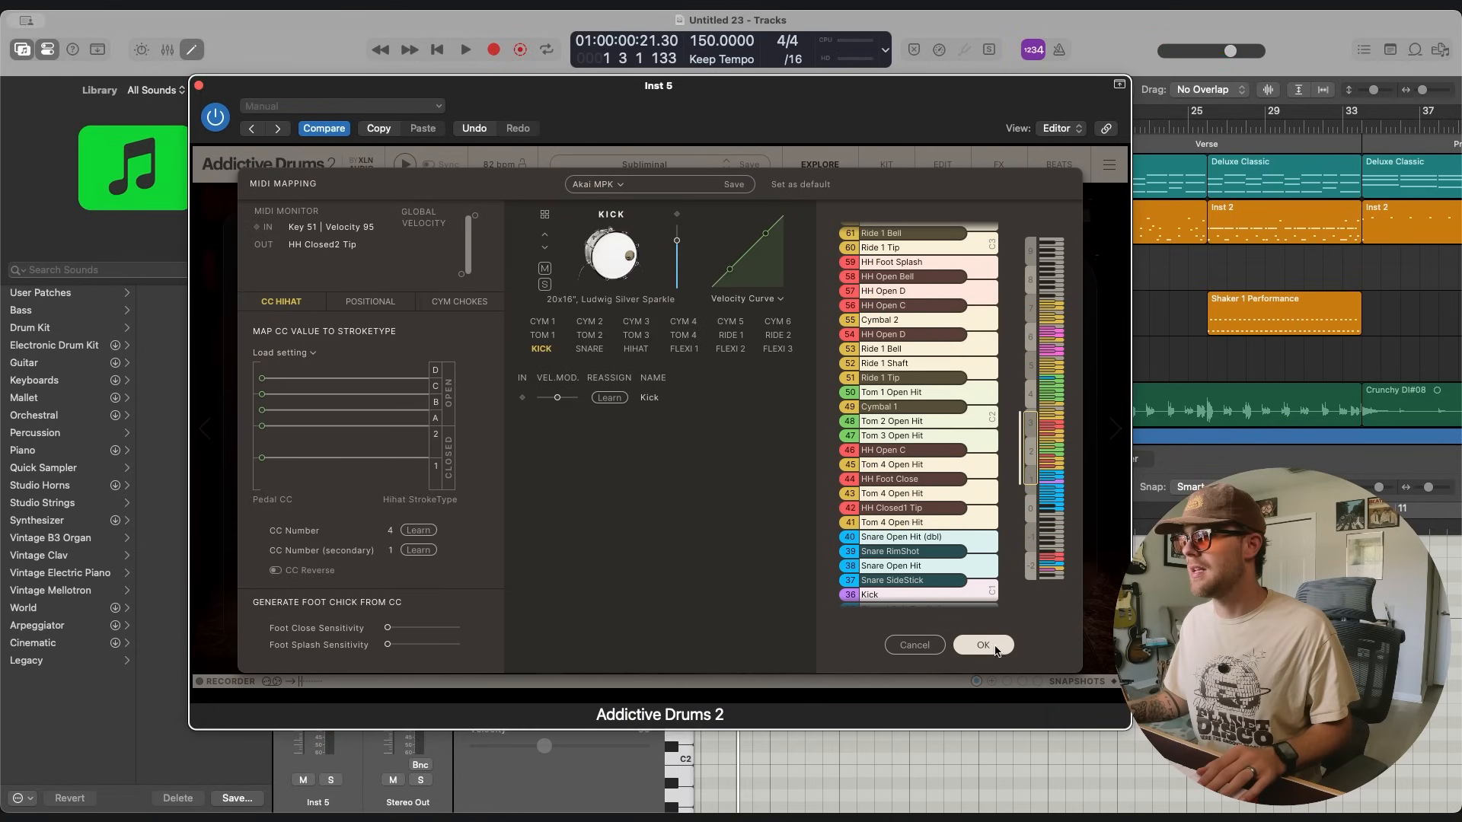
left_click(993, 648)
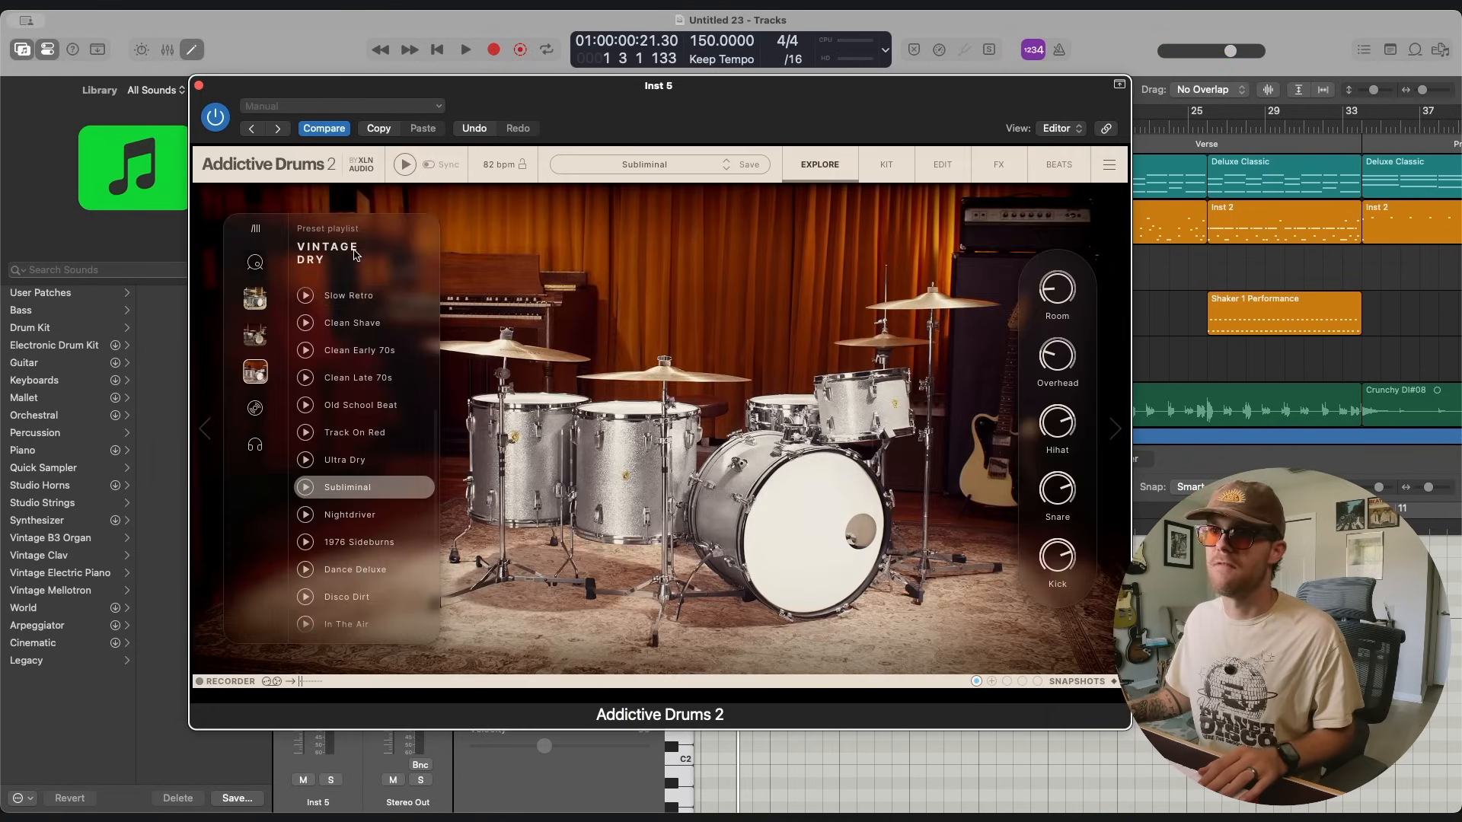
left_click(198, 86)
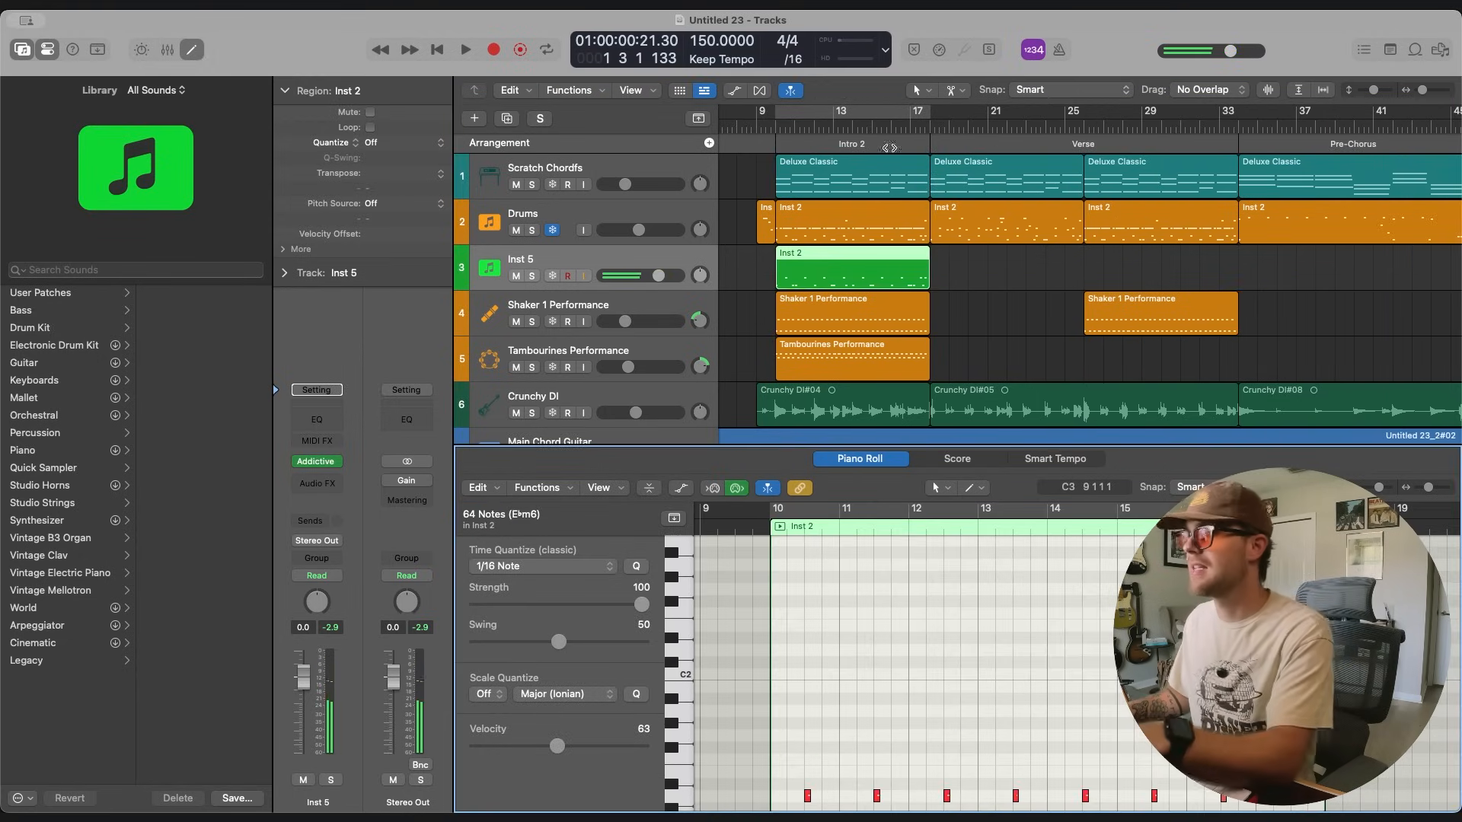
Play the layered Intro 2 drums from bar 9 and set the layering track's volume to -8.0 dB.
left_click(768, 124)
left_click(994, 306)
key("space")
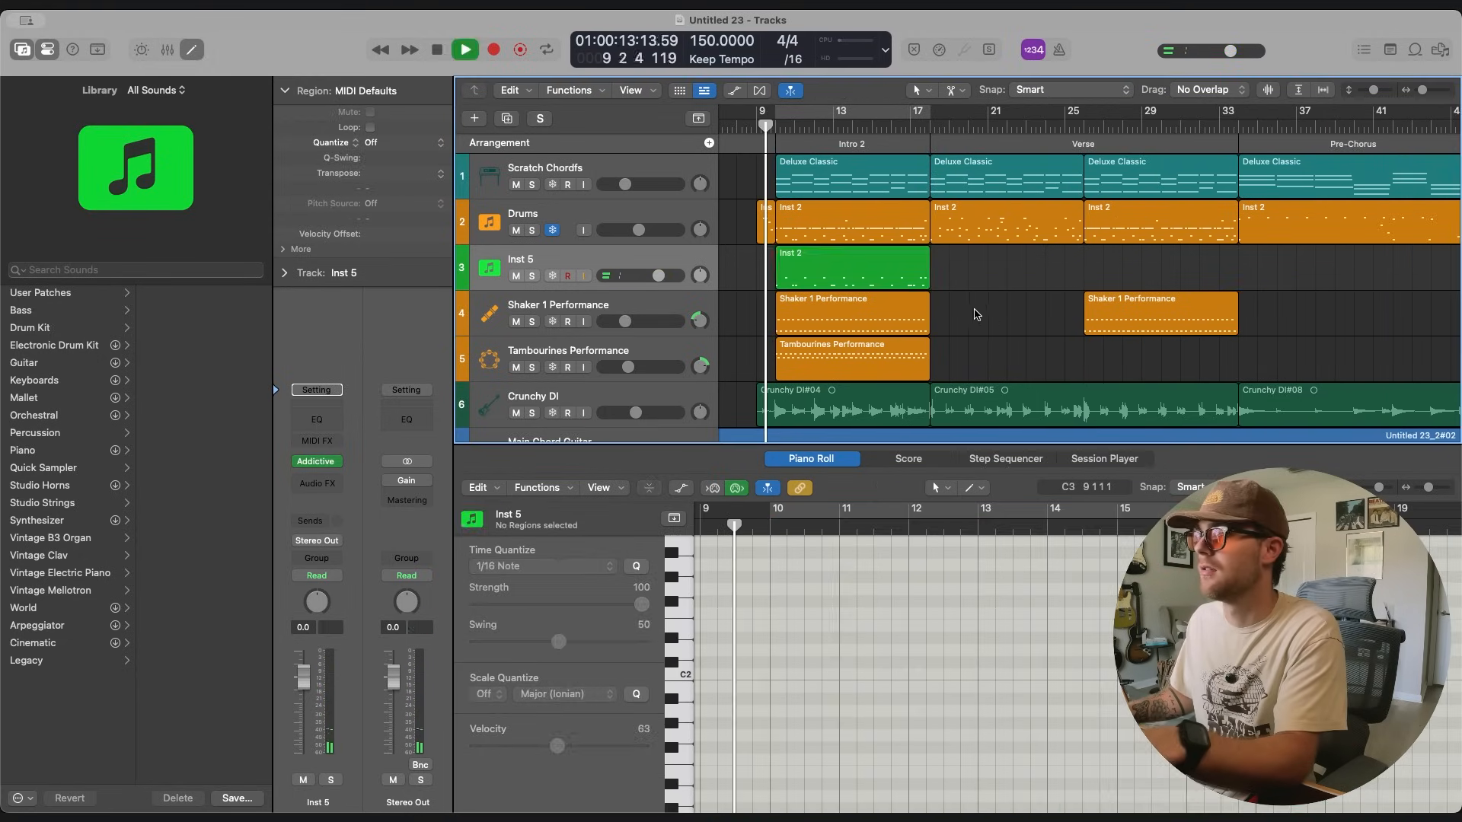
mouse_move(661, 280)
left_mouse_down()
mouse_move(607, 279)
mouse_move(638, 279)
left_mouse_up()
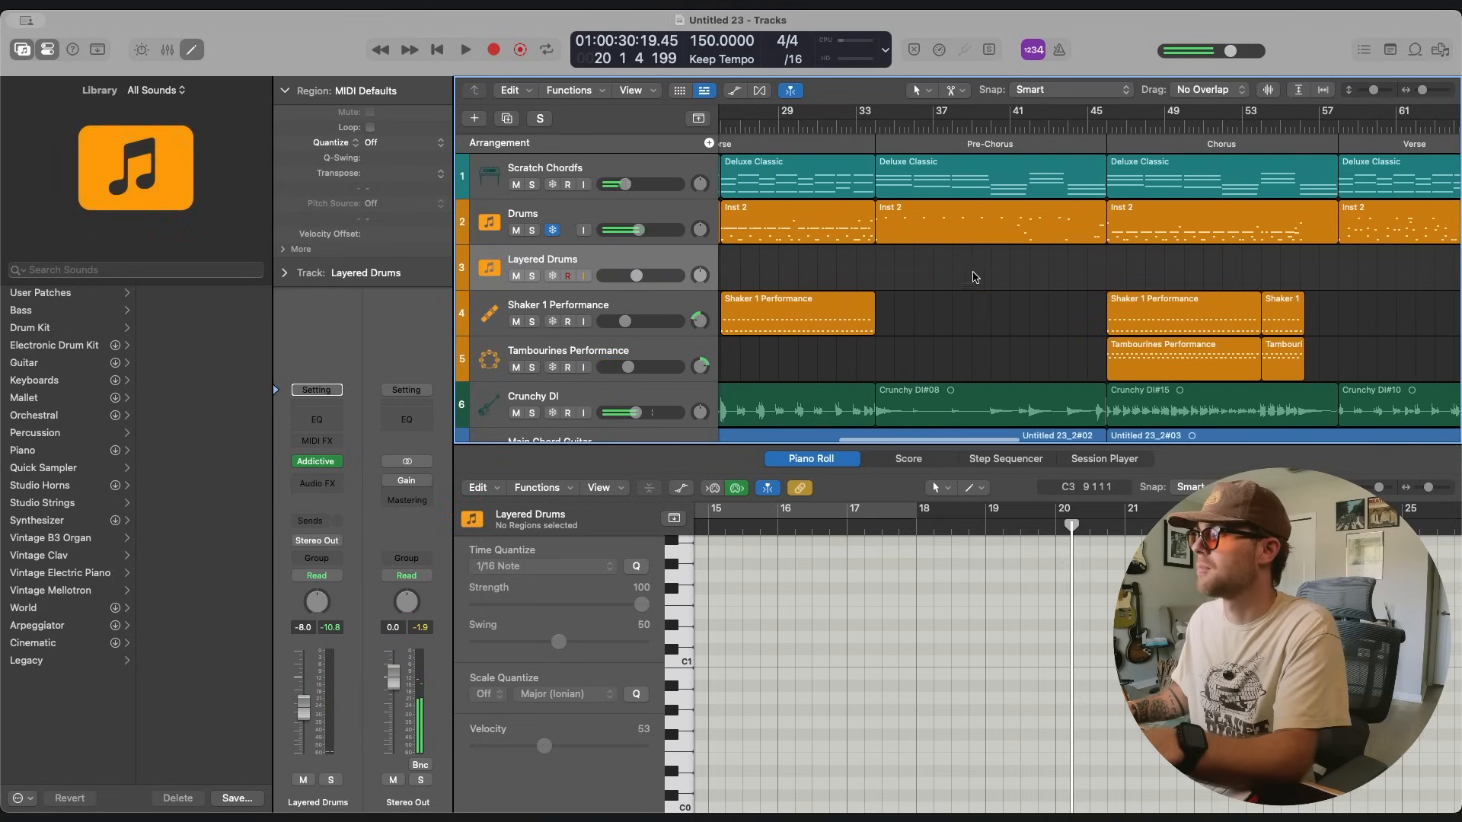
Copy the first Chorus drum region onto the Layered Drums track and record over it from bar 46.
left_click(862, 285)
scroll(982, 647, "up", 2)
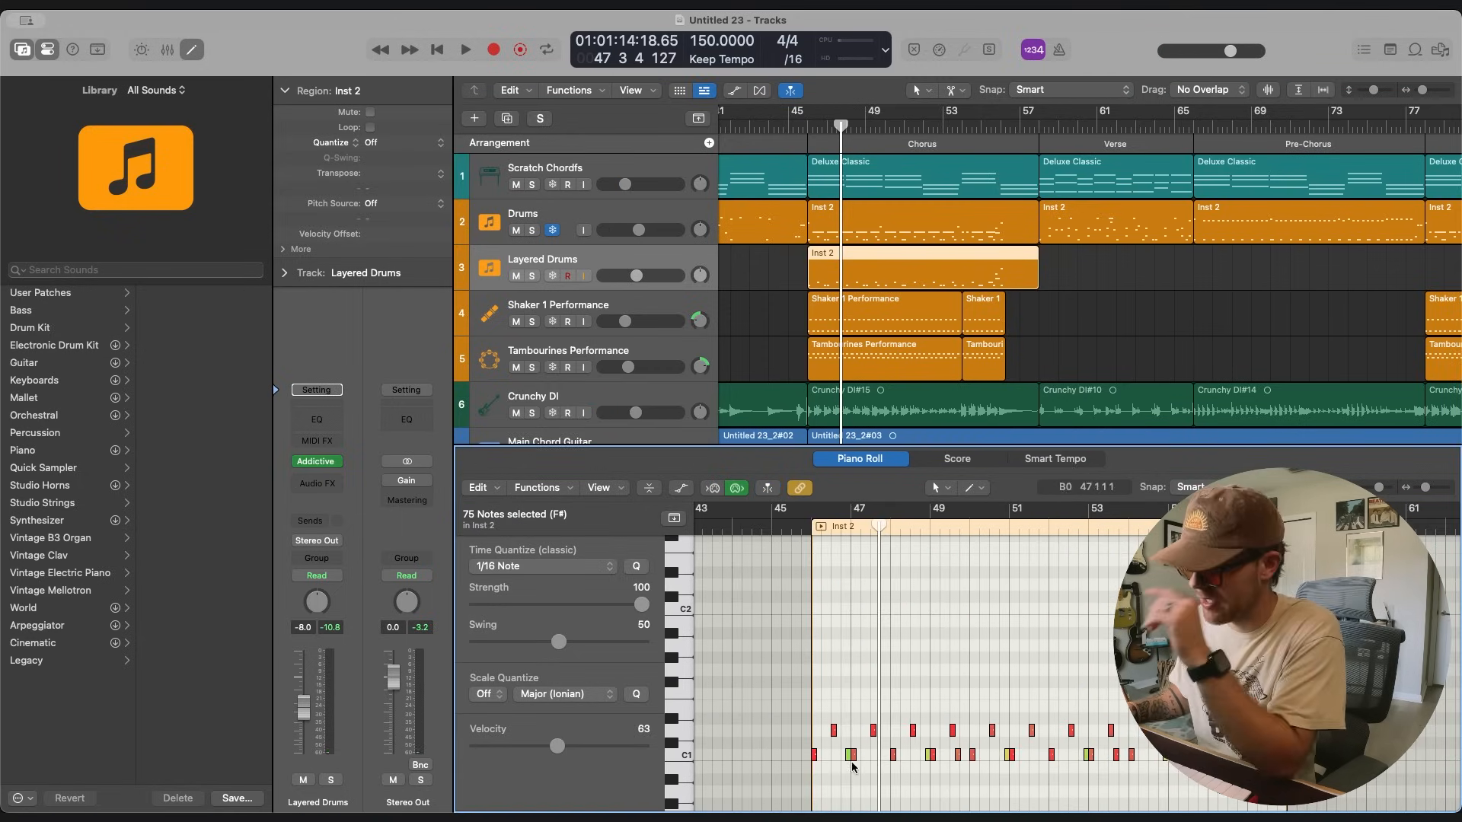
left_click(806, 128)
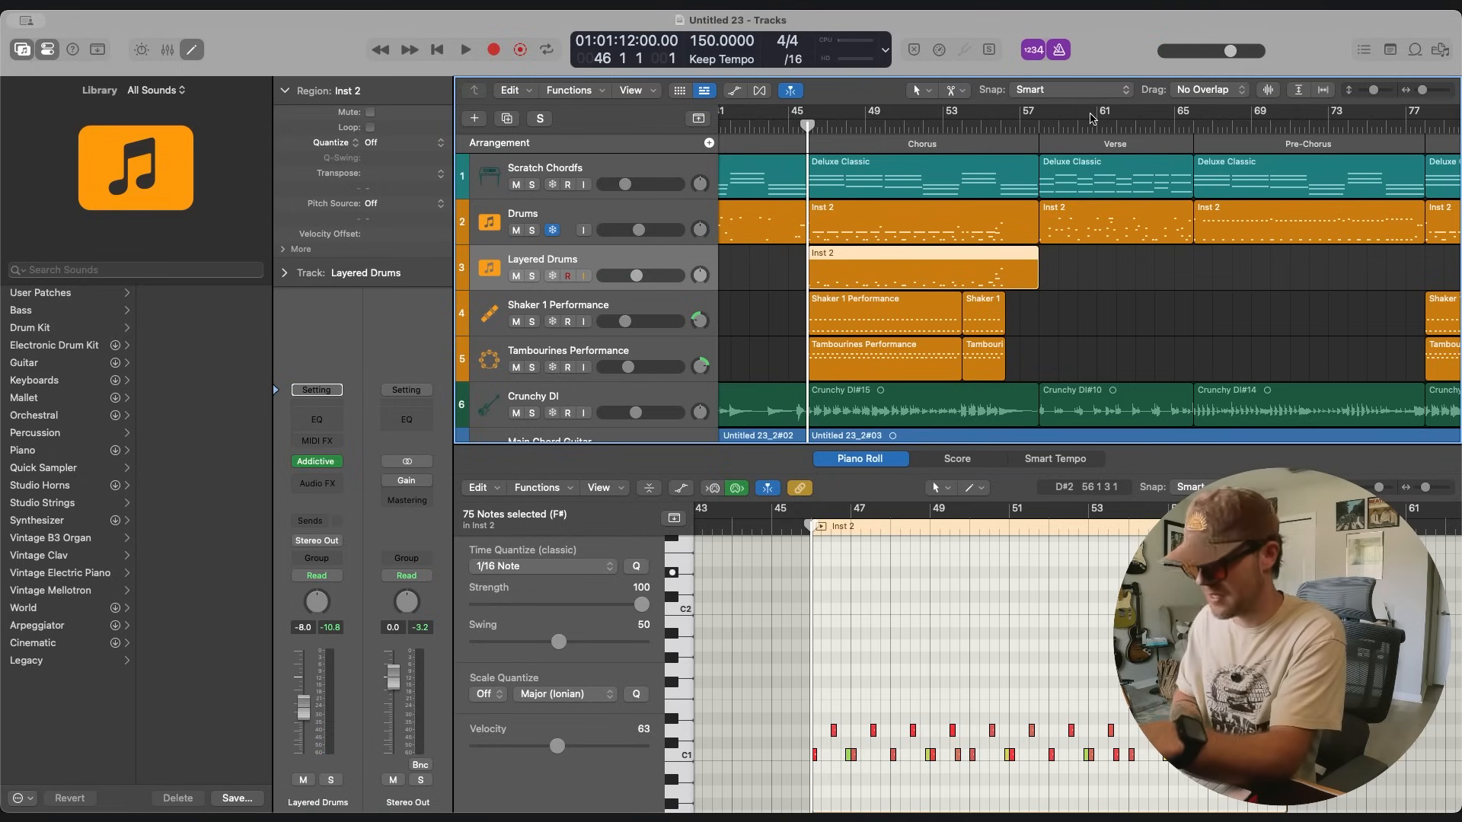
key("r")
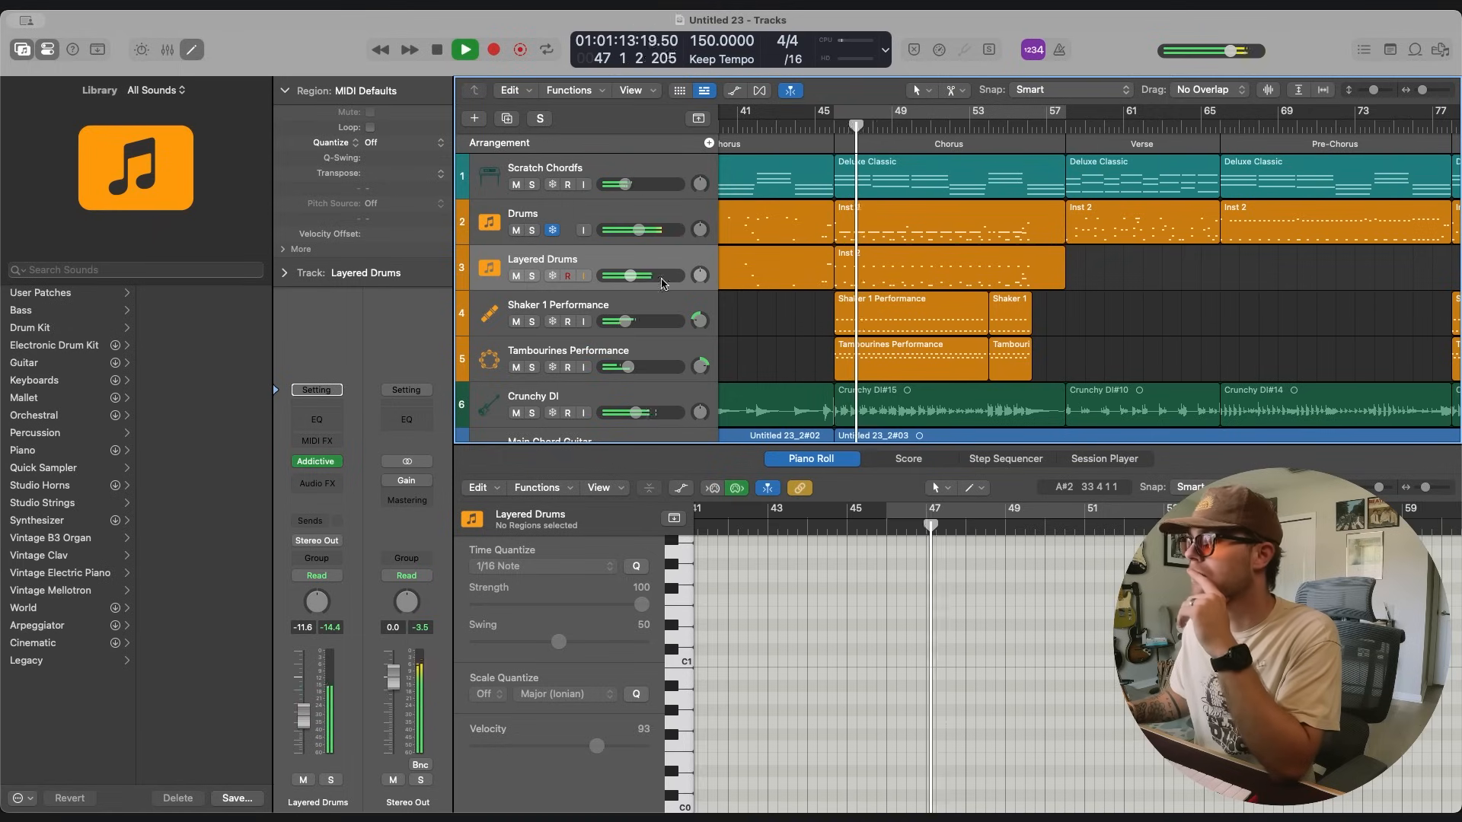
Set the Layered Drums volume to -10.0 dB and copy the second Chorus drum region onto that track.
left_click_drag(629, 277, 636, 278)
key("space")
scroll(1166, 326, "right", 10)
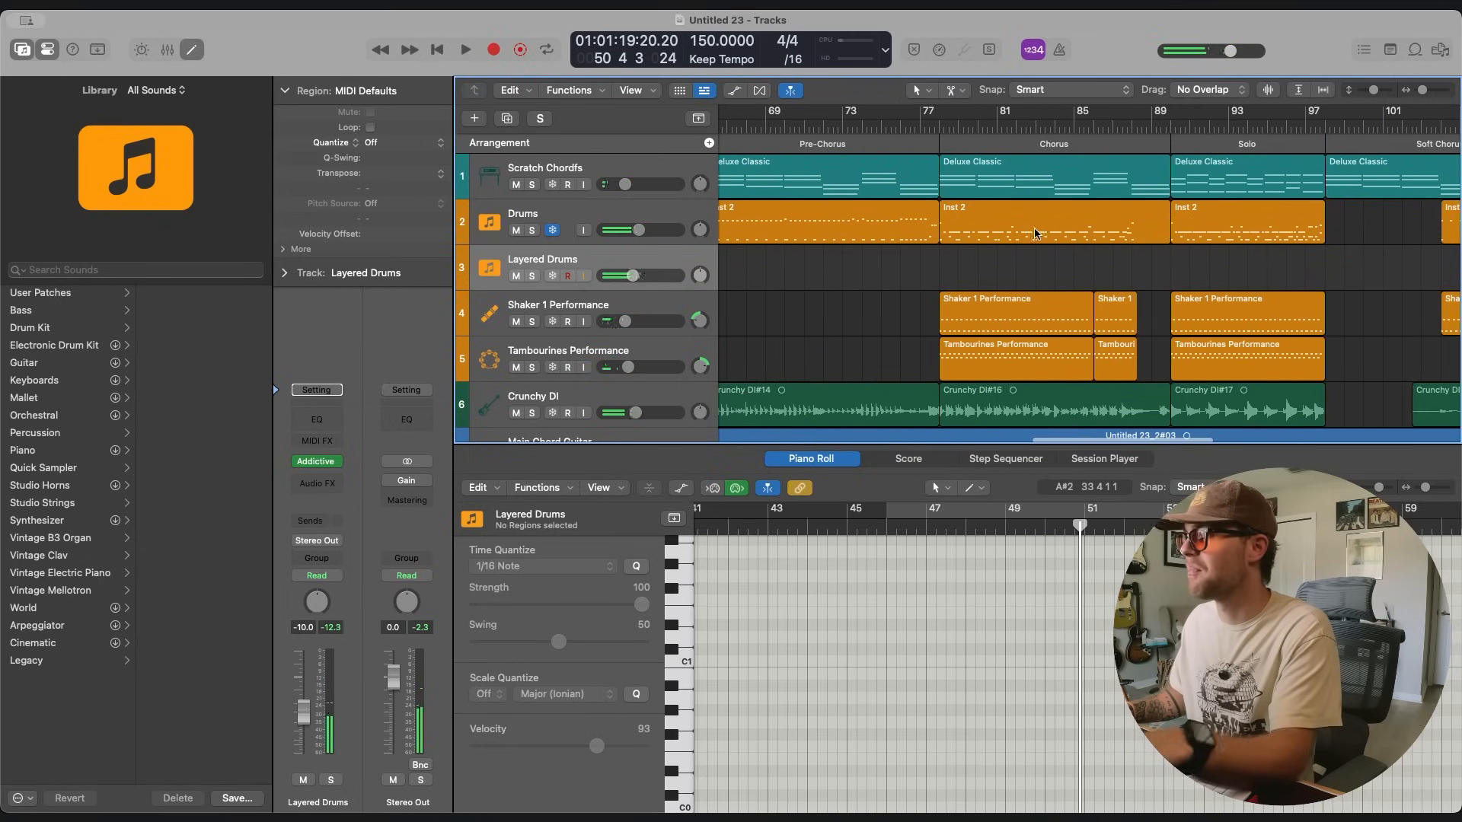
left_click_drag(961, 240, 925, 261)
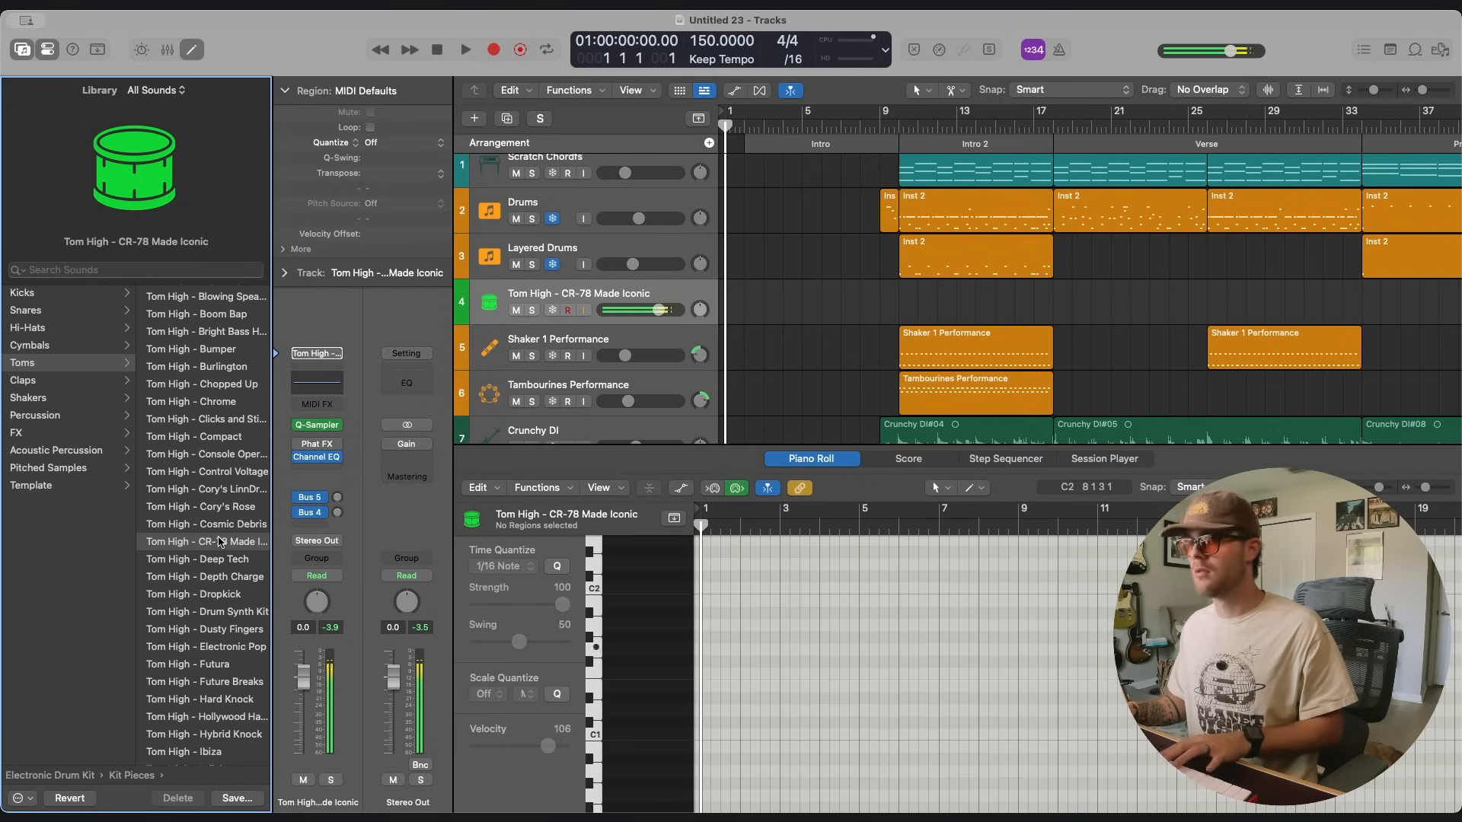
Set the Tom High - CR-78 Made Iconic track's volume to -5.0 dB and raise its Bus 5 reverb send.
left_click_drag(669, 308, 653, 309)
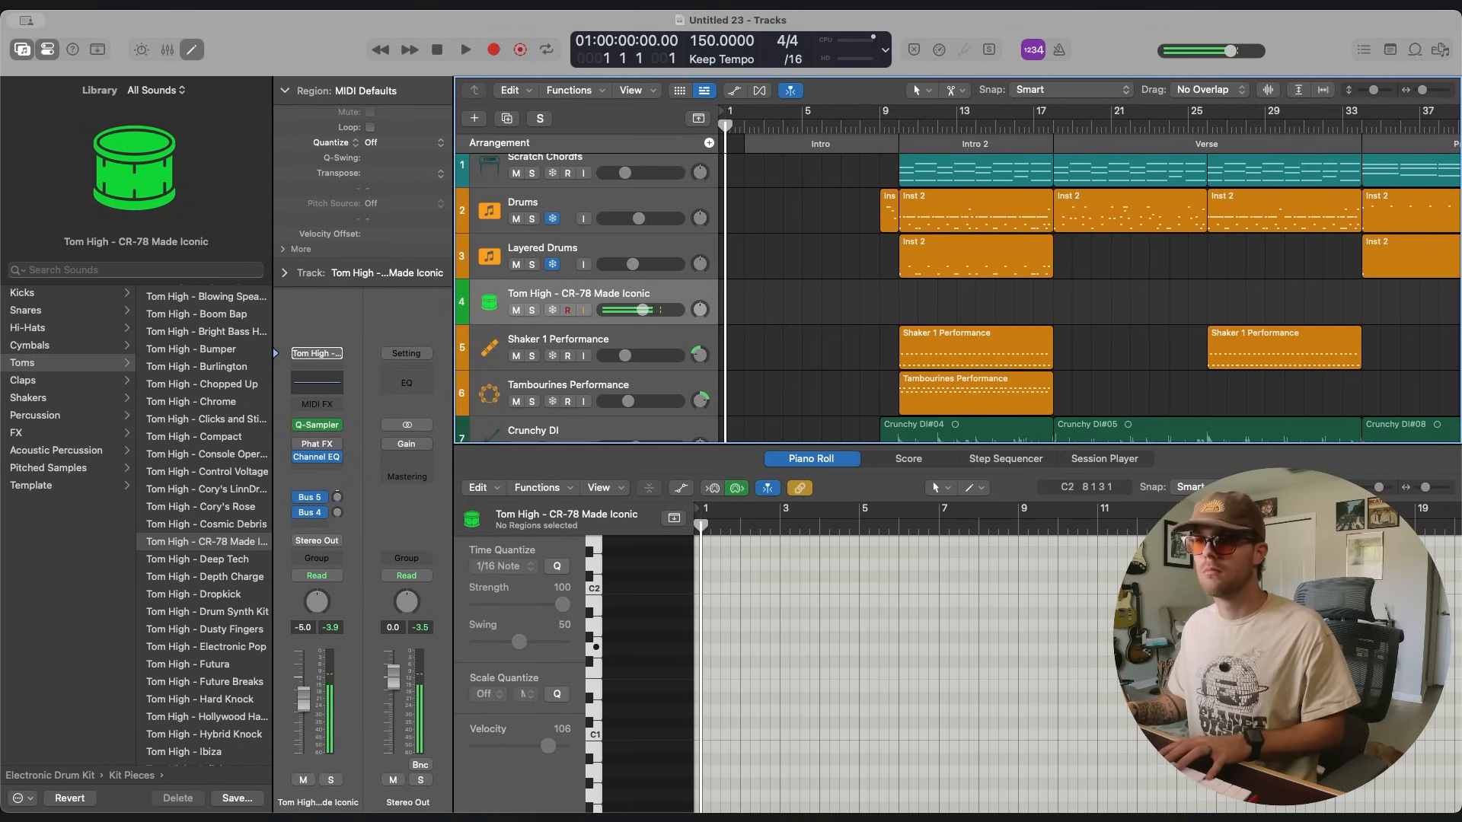
left_click_drag(337, 497, 330, 418)
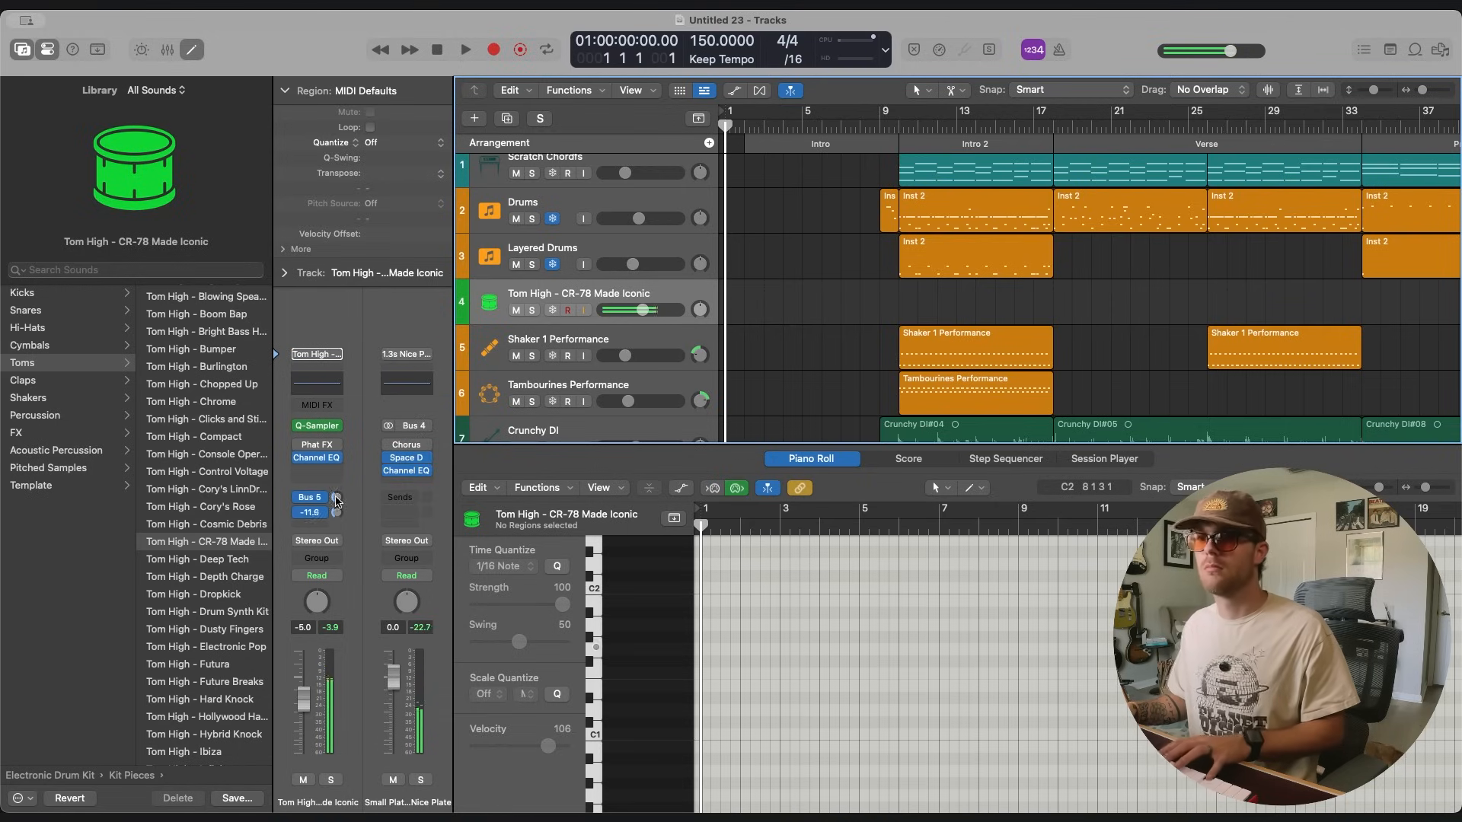
Record a tom take from bar 10 over Intro 2 with the metronome on, and undo the take.
scroll(858, 123, "right", 2)
left_click(870, 124)
key("k")
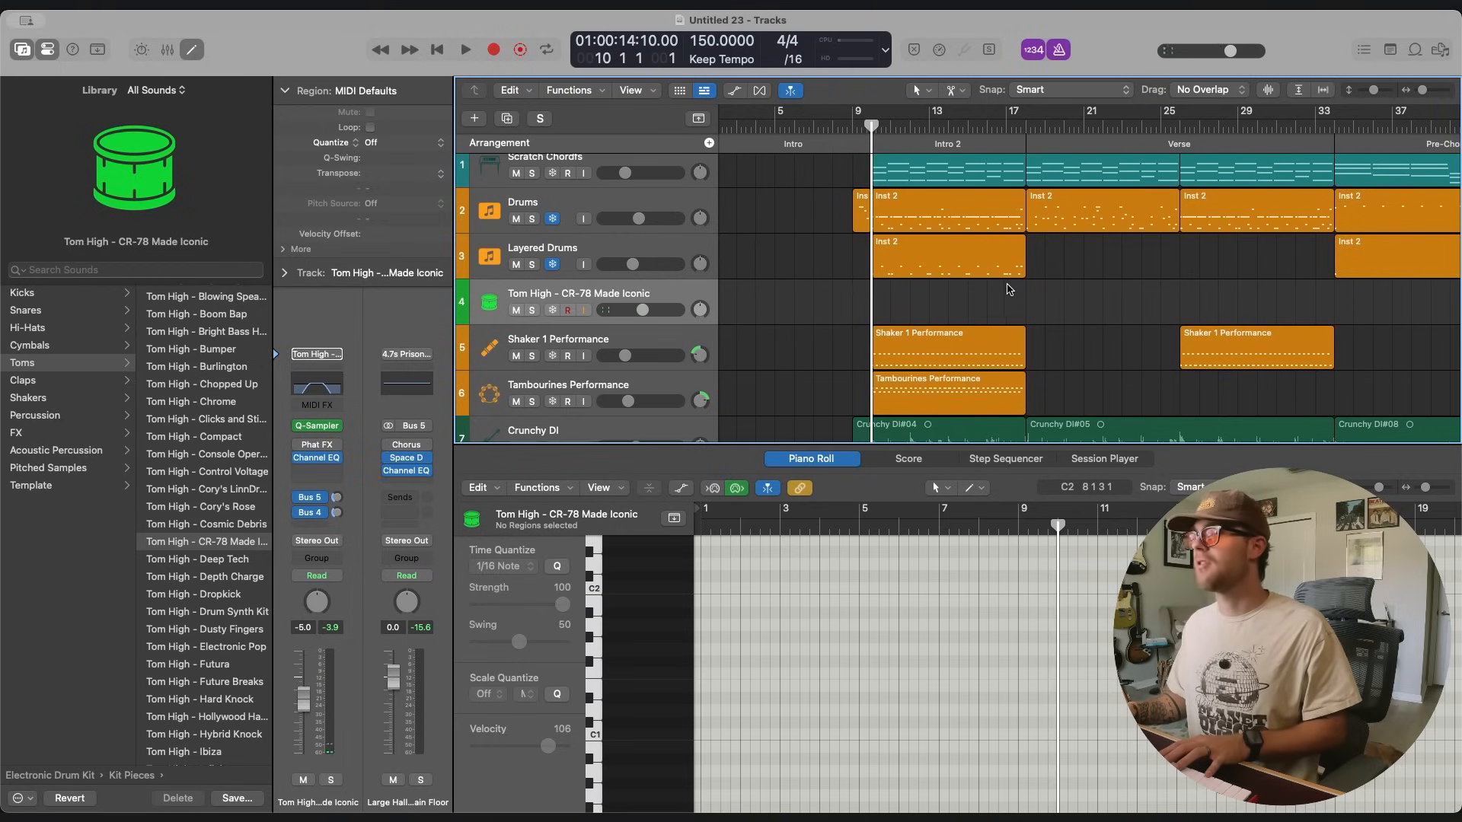
scroll(1009, 290, "right", 2)
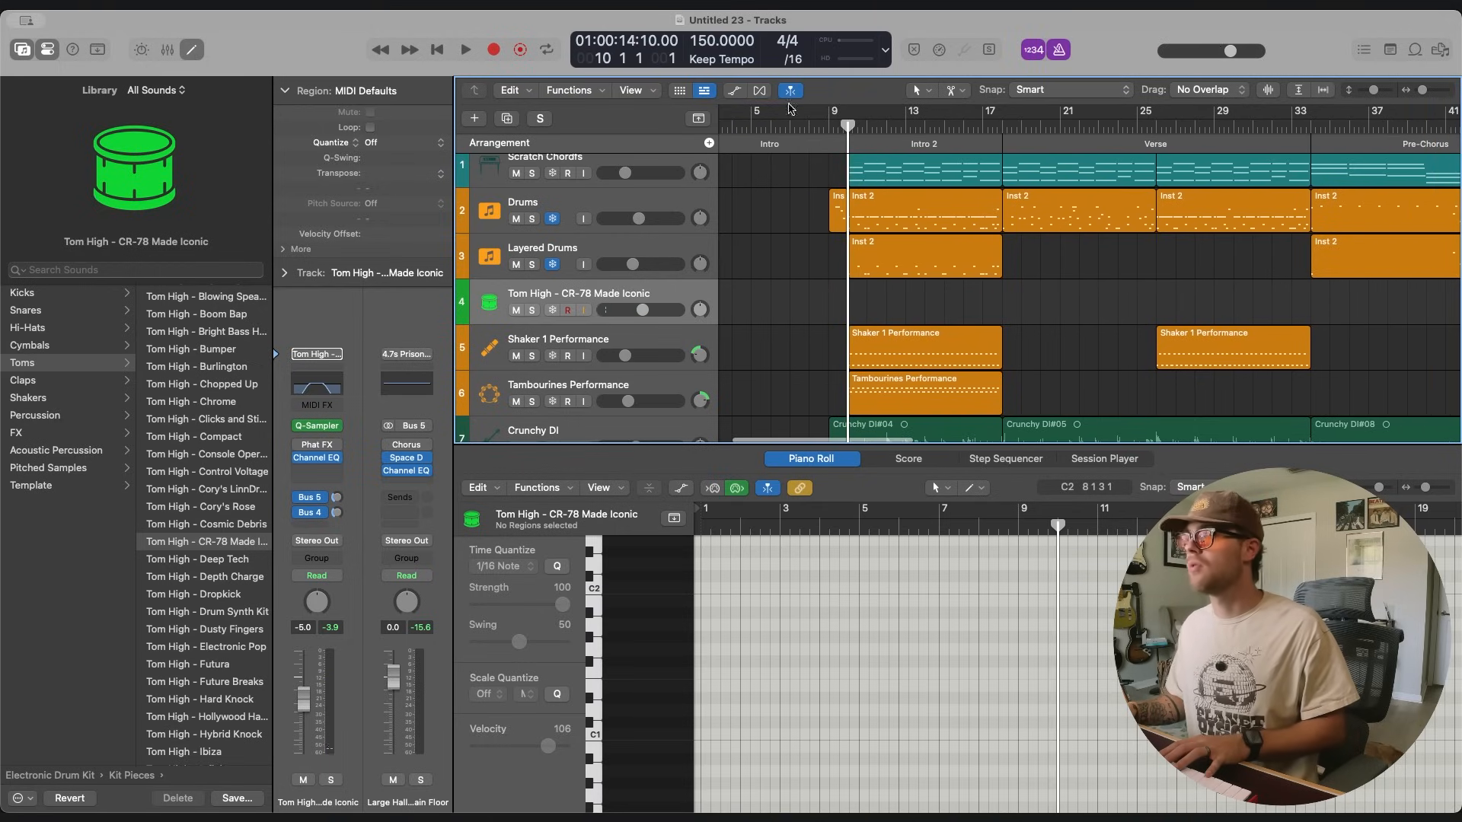
left_click(494, 50)
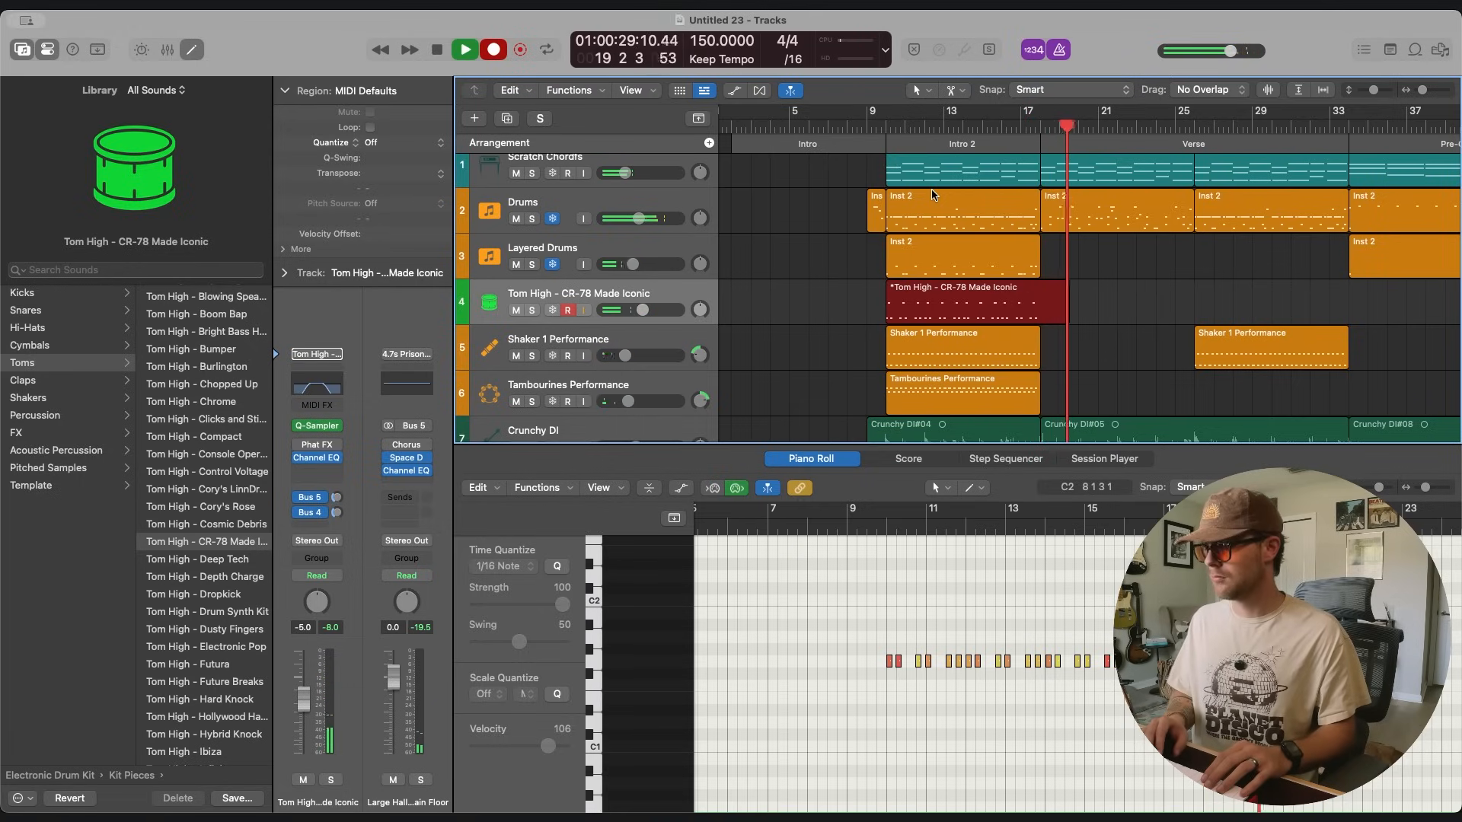
key("space")
key("super+z")
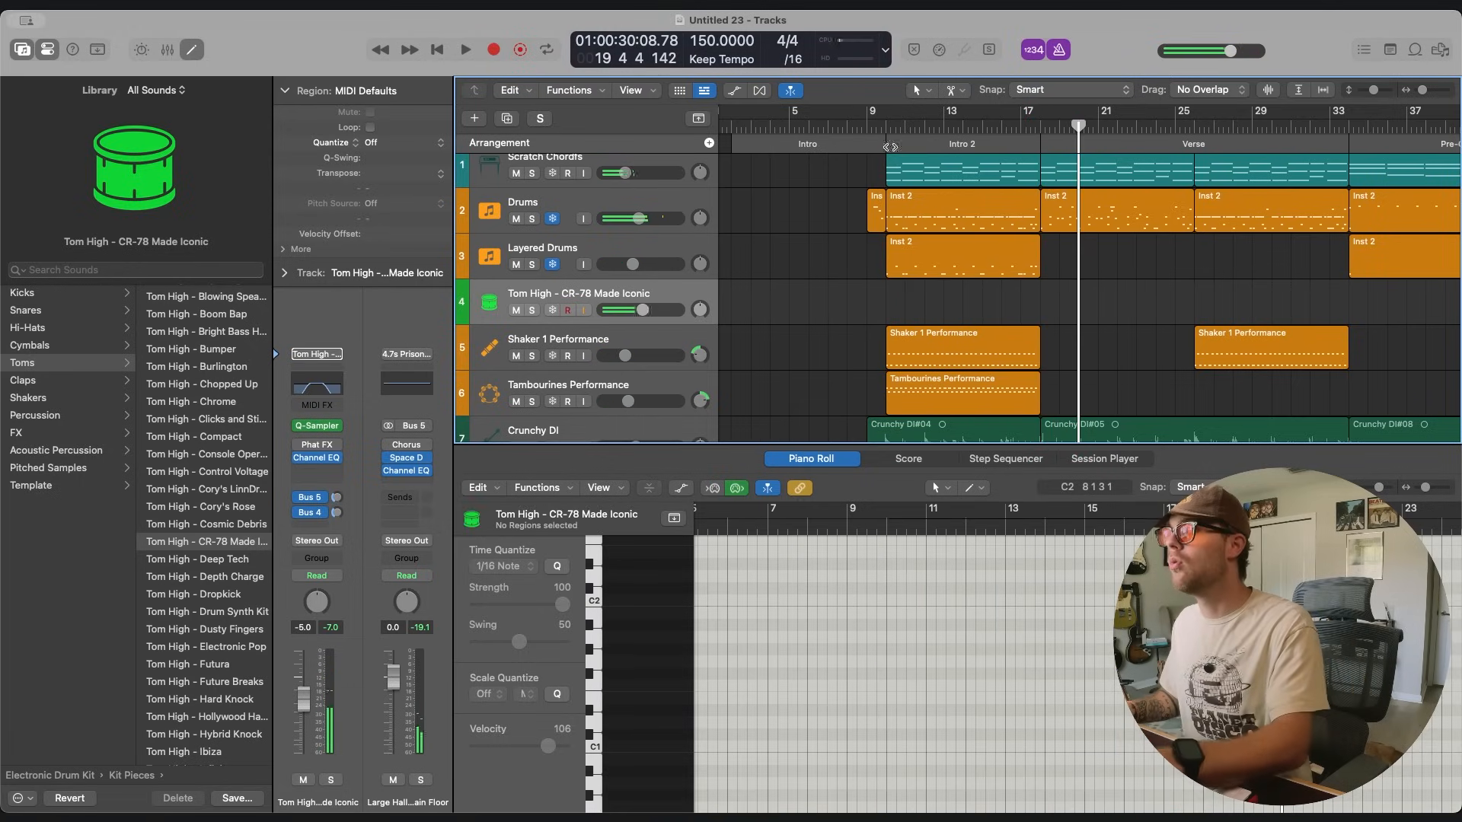
Record the tom part again from bar 10 over Intro 2 and the Verse, and over further sections through the Outro.
left_click(887, 125)
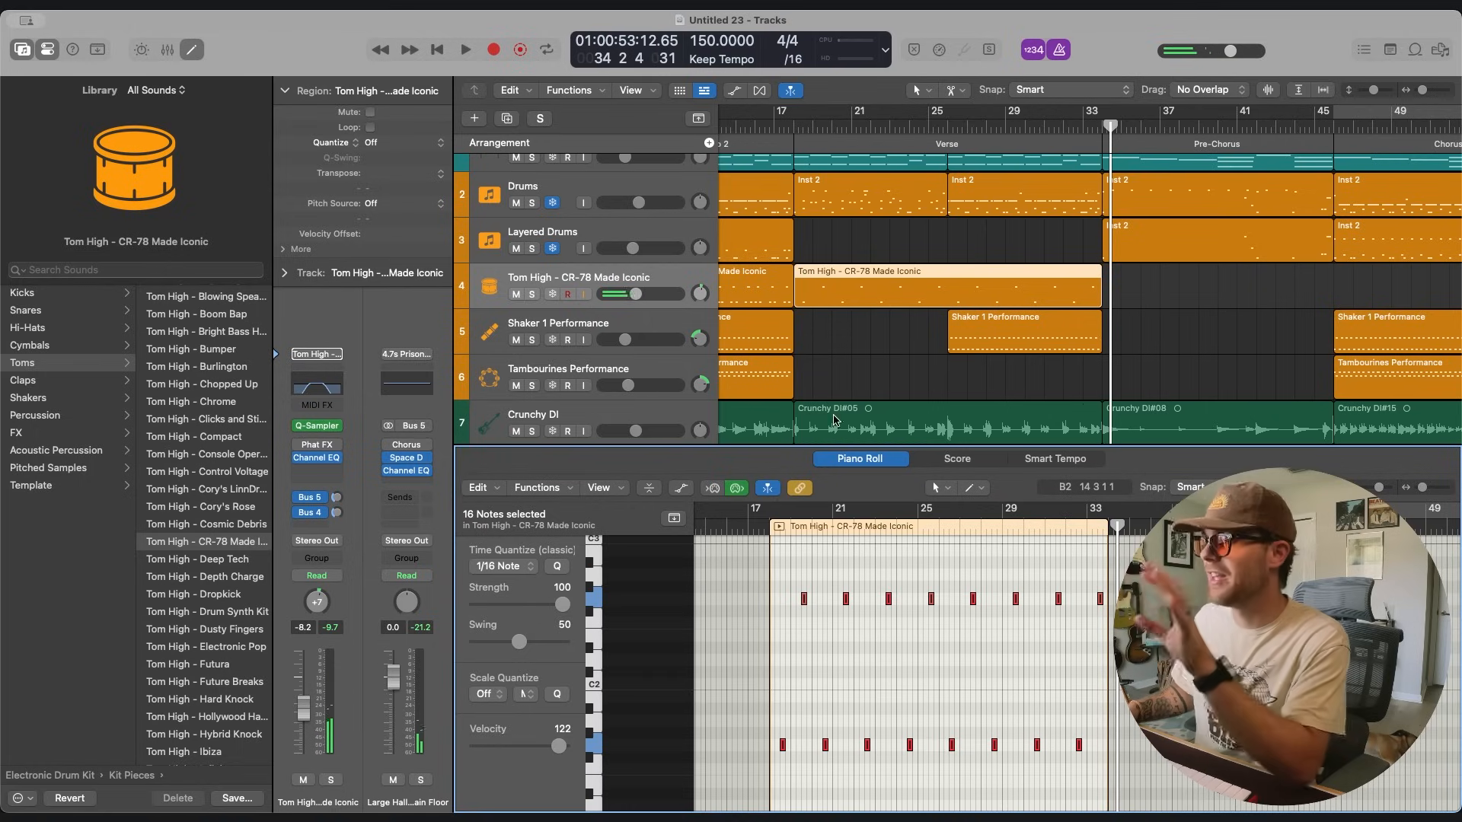
left_click(908, 355)
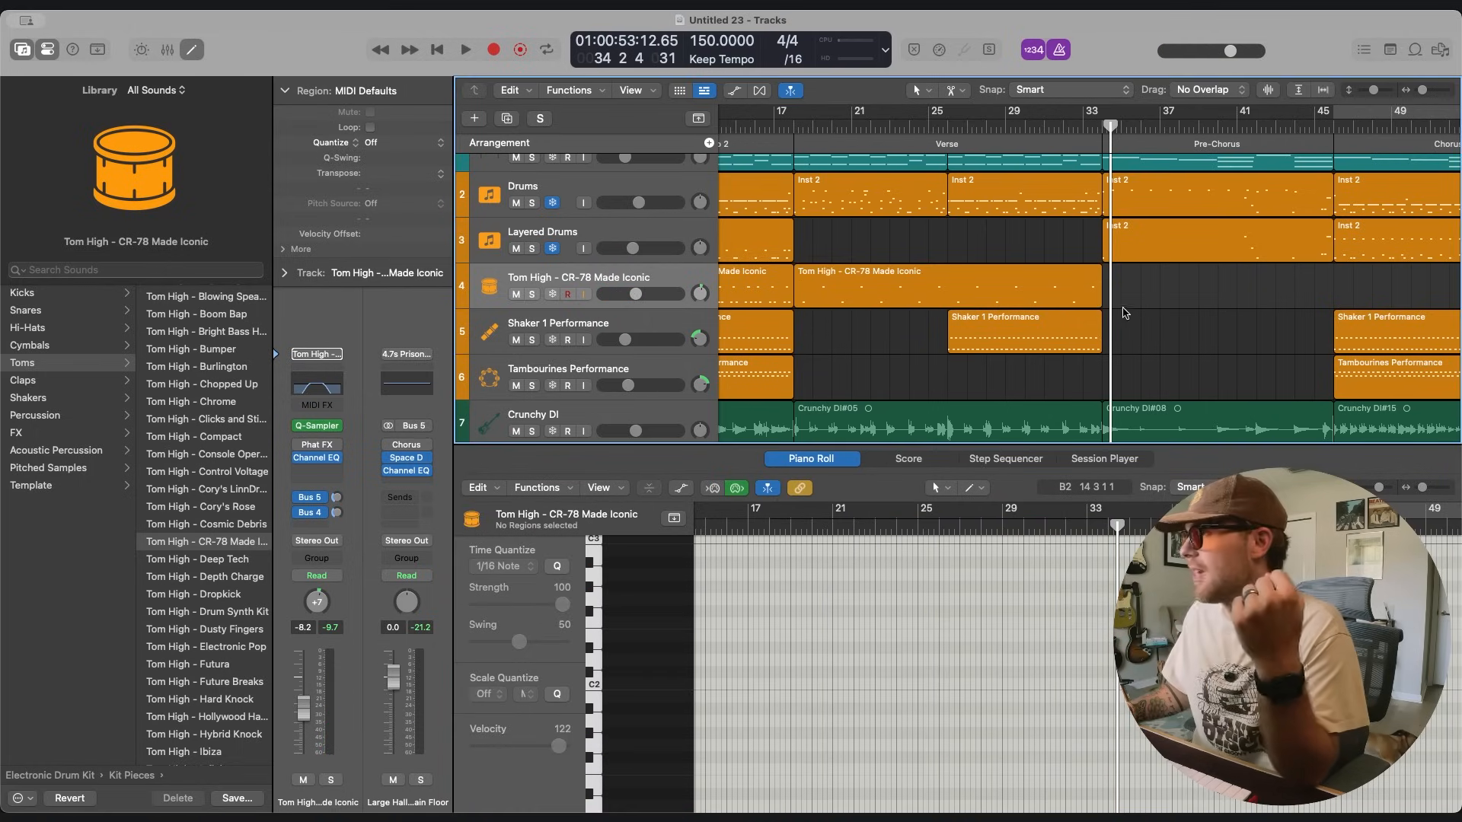
scroll(1124, 313, "right", 10)
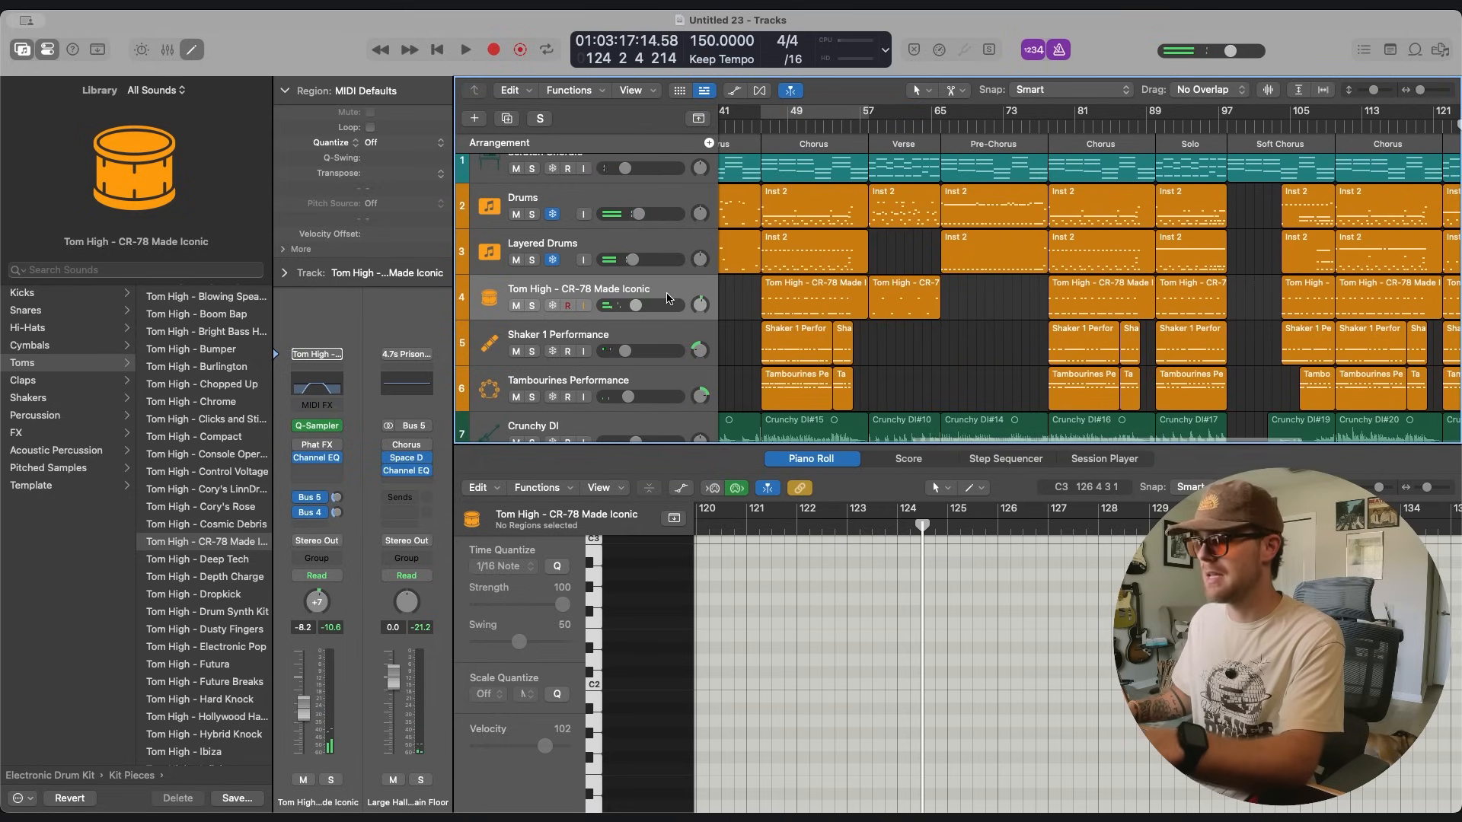
Duplicate the Tom High - CR-78 Made Iconic track and copy all its regions onto the duplicate.
key("super+d")
scroll(869, 363, "down", 5)
left_click_drag(1361, 325, 797, 343)
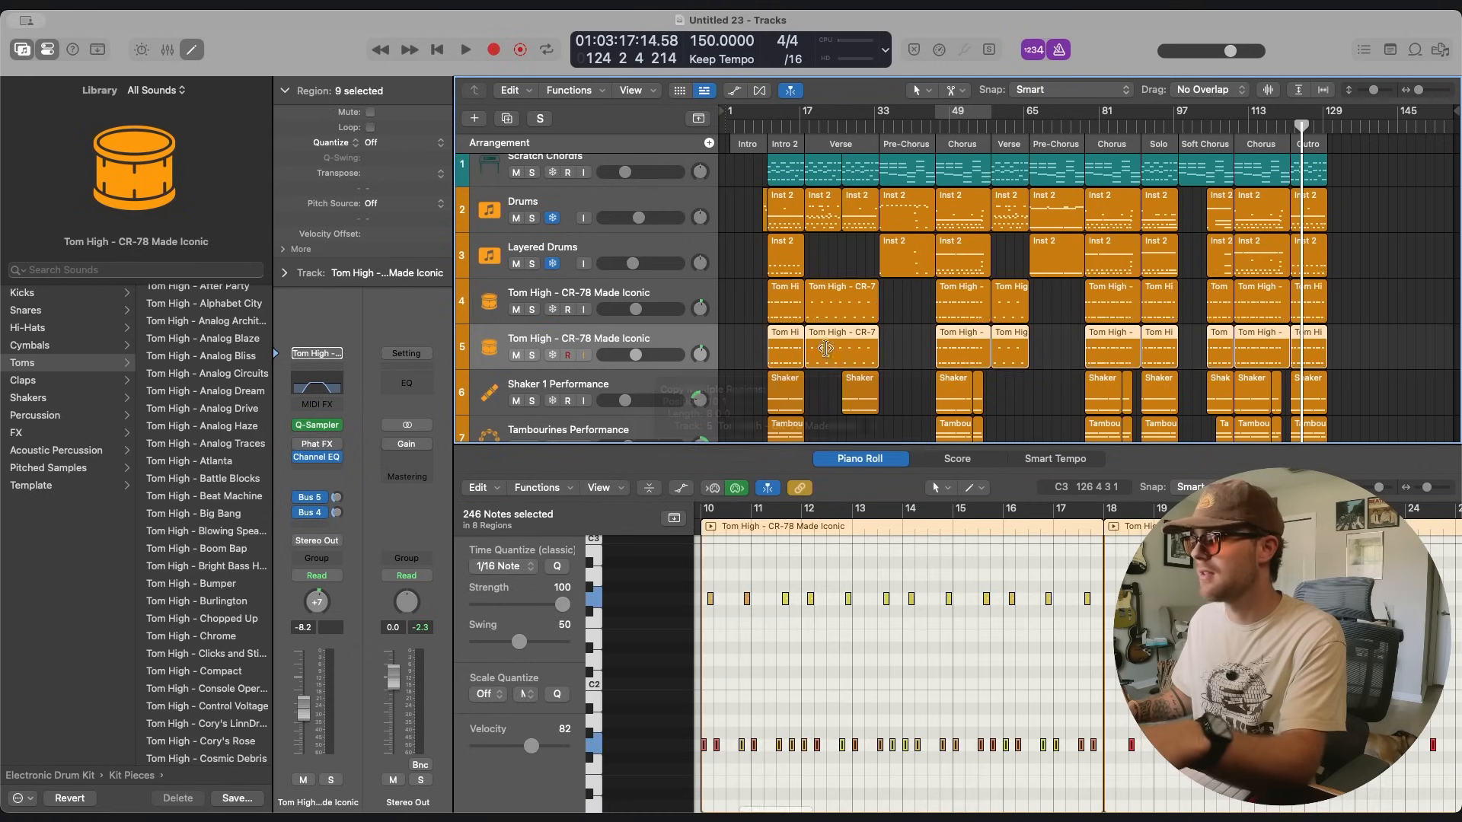
Delete the higher-pitched notes from all regions of the original tom track, keeping only the low tom hits.
left_click(667, 292)
left_click(1000, 619)
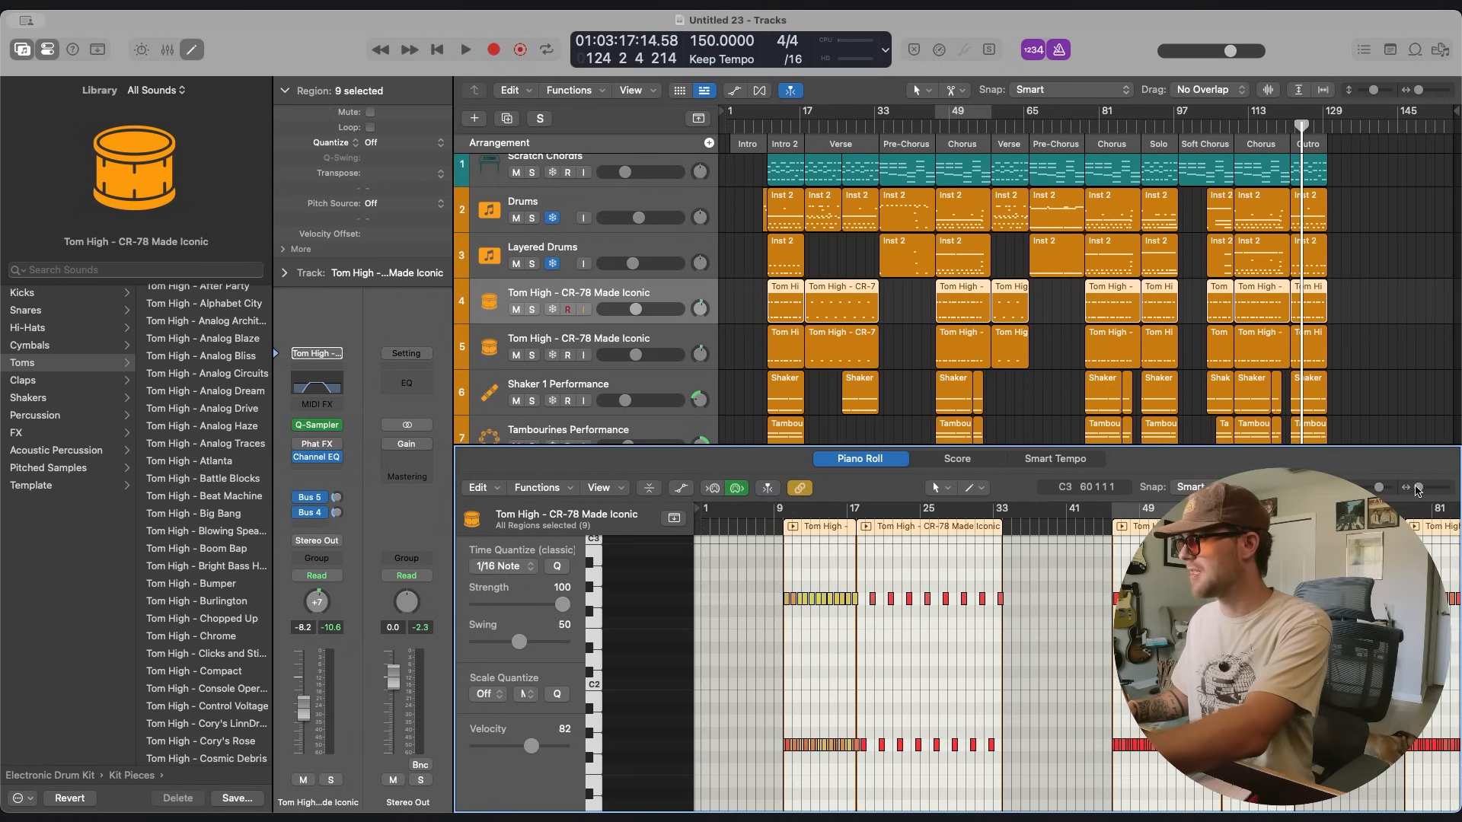
left_click_drag(736, 571, 1453, 643)
key("Delete")
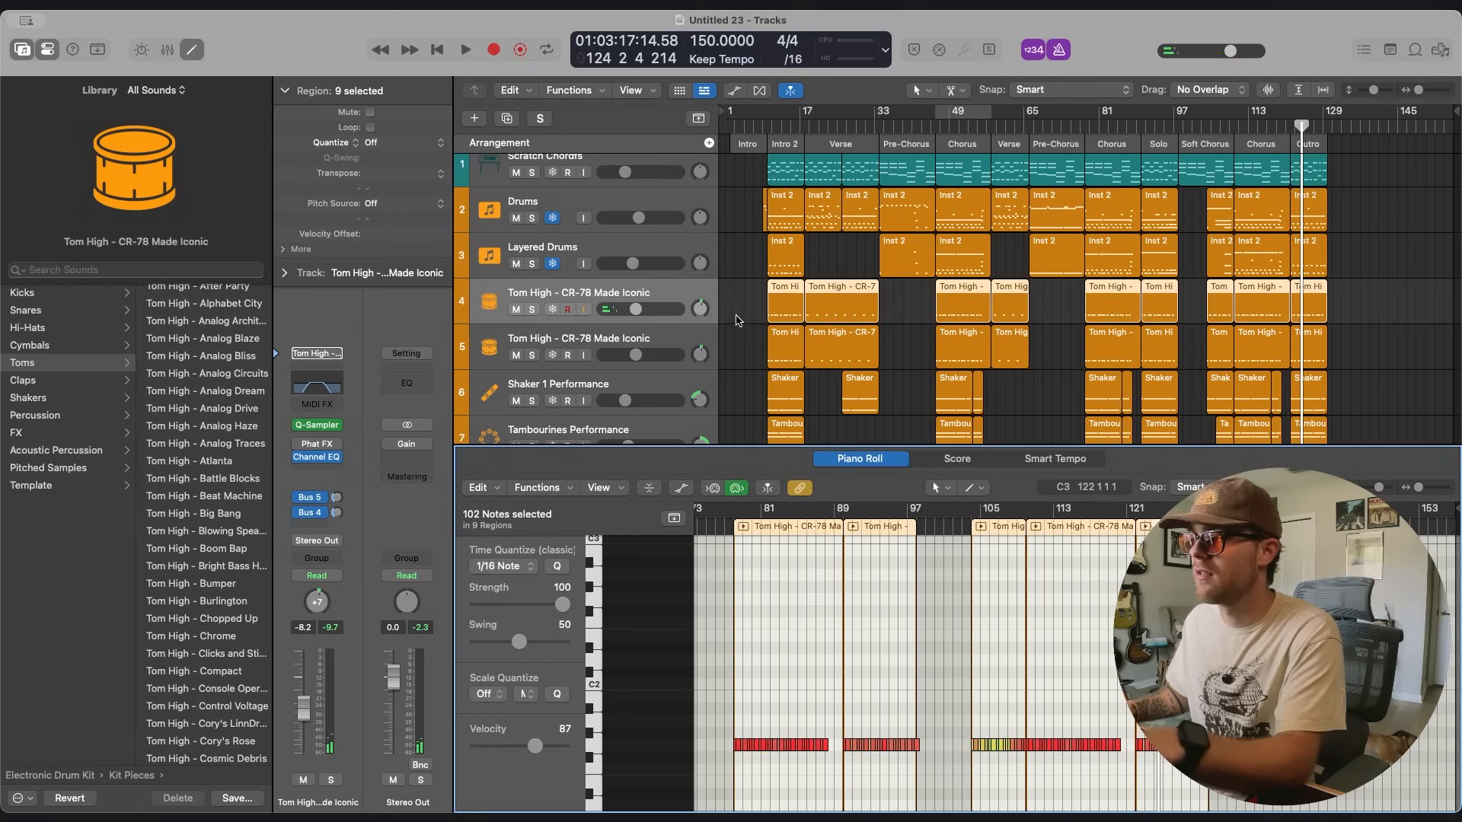
Pan the original tom track to -36 and play the song from bar 9 to check the split toms.
left_click_drag(698, 314, 699, 327)
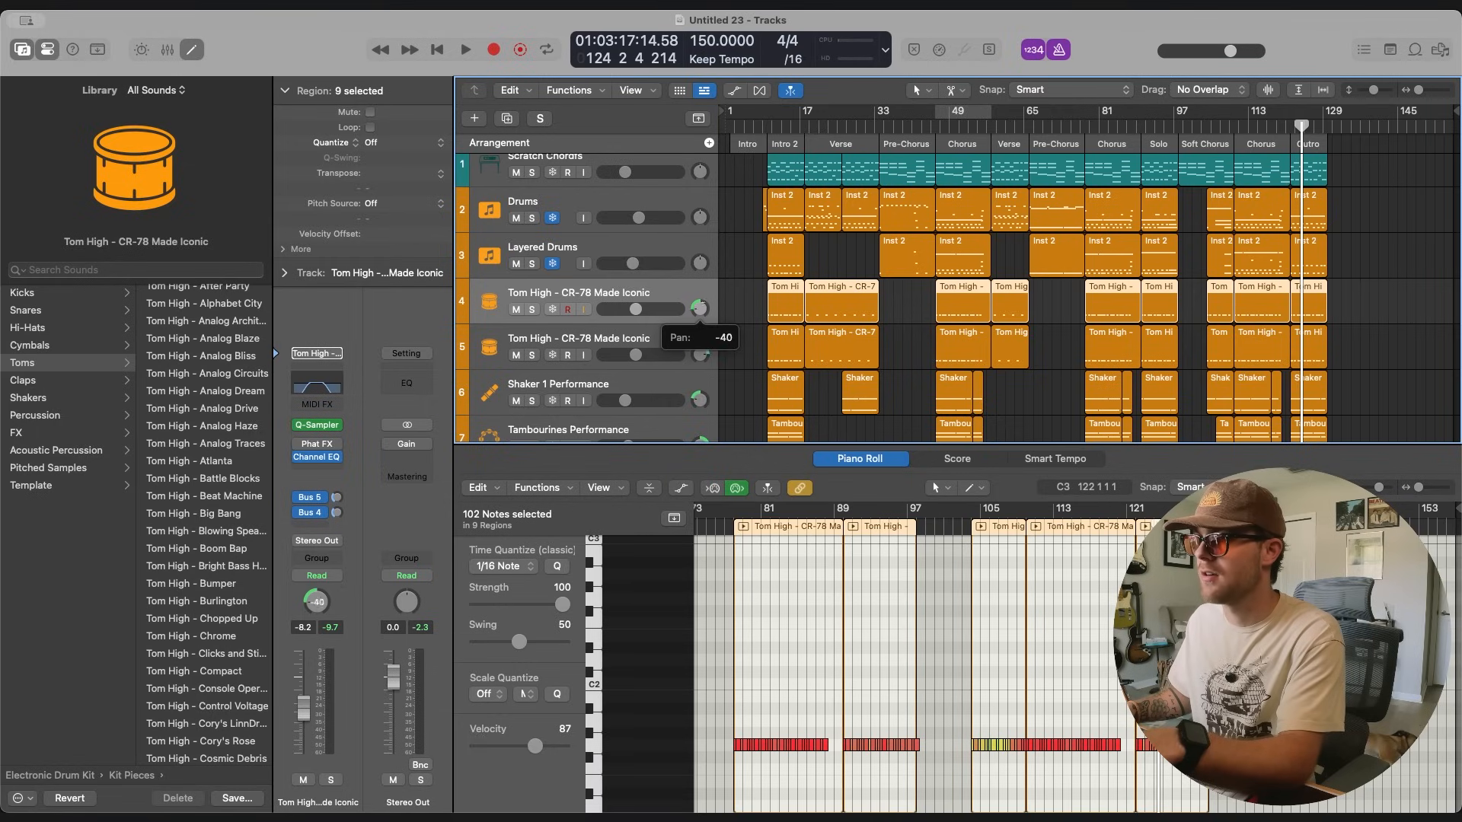
left_click(769, 126)
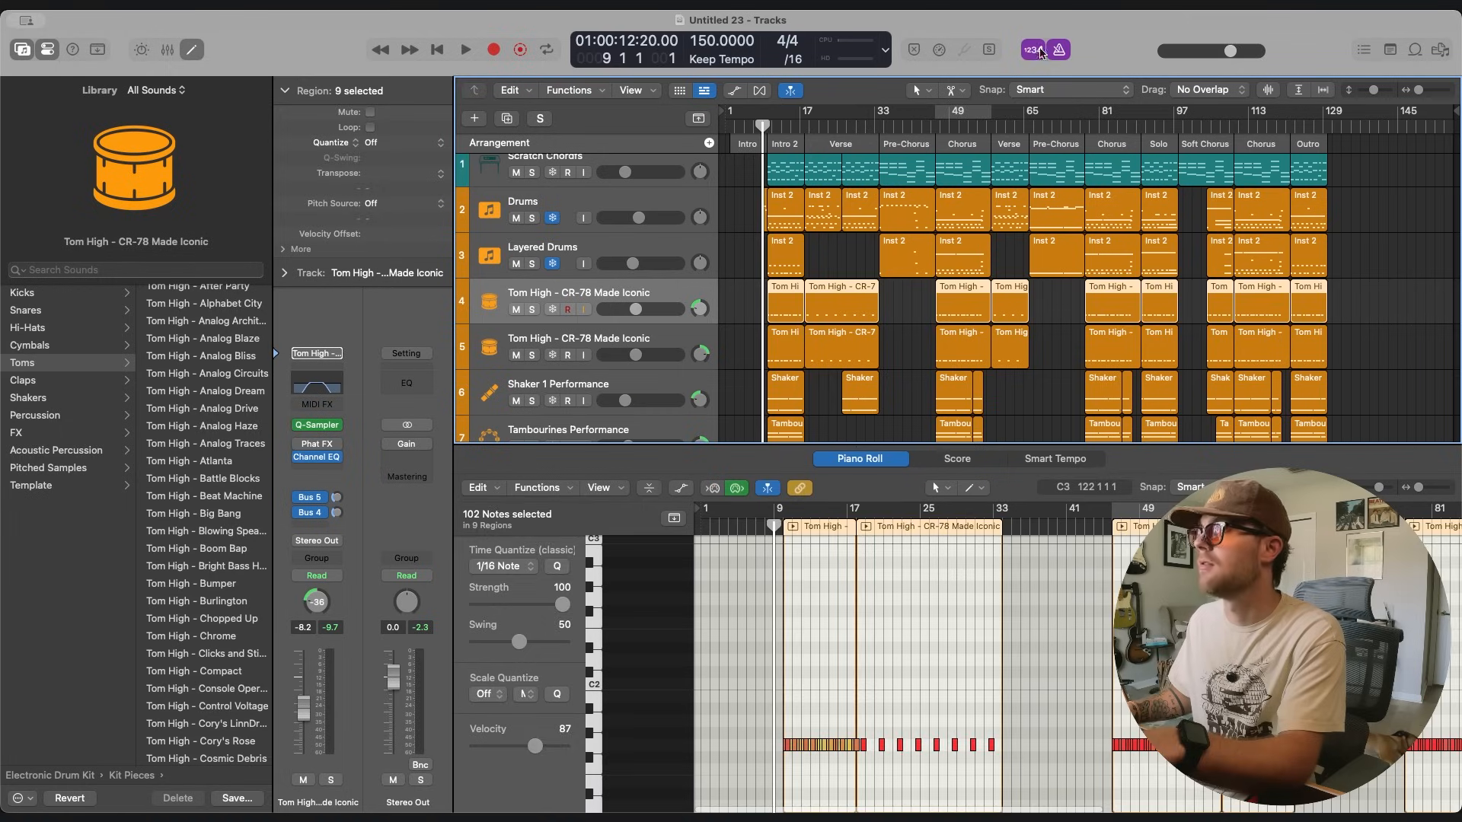
left_click(1361, 249)
key("space")
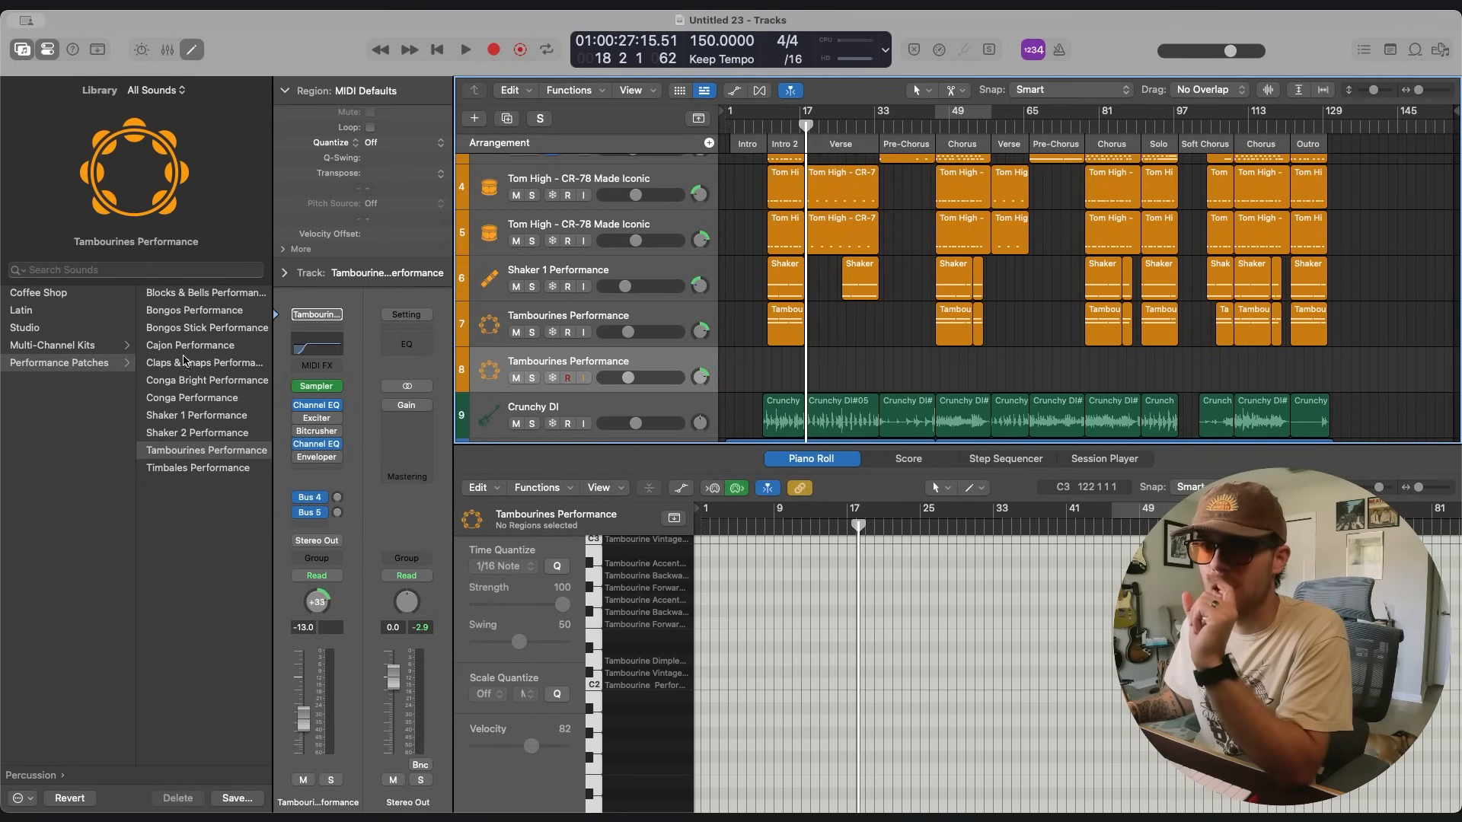
Load the Bongos Performance patch on the new percussion track, and delete the trial take recorded from bar 9.
left_click(202, 311)
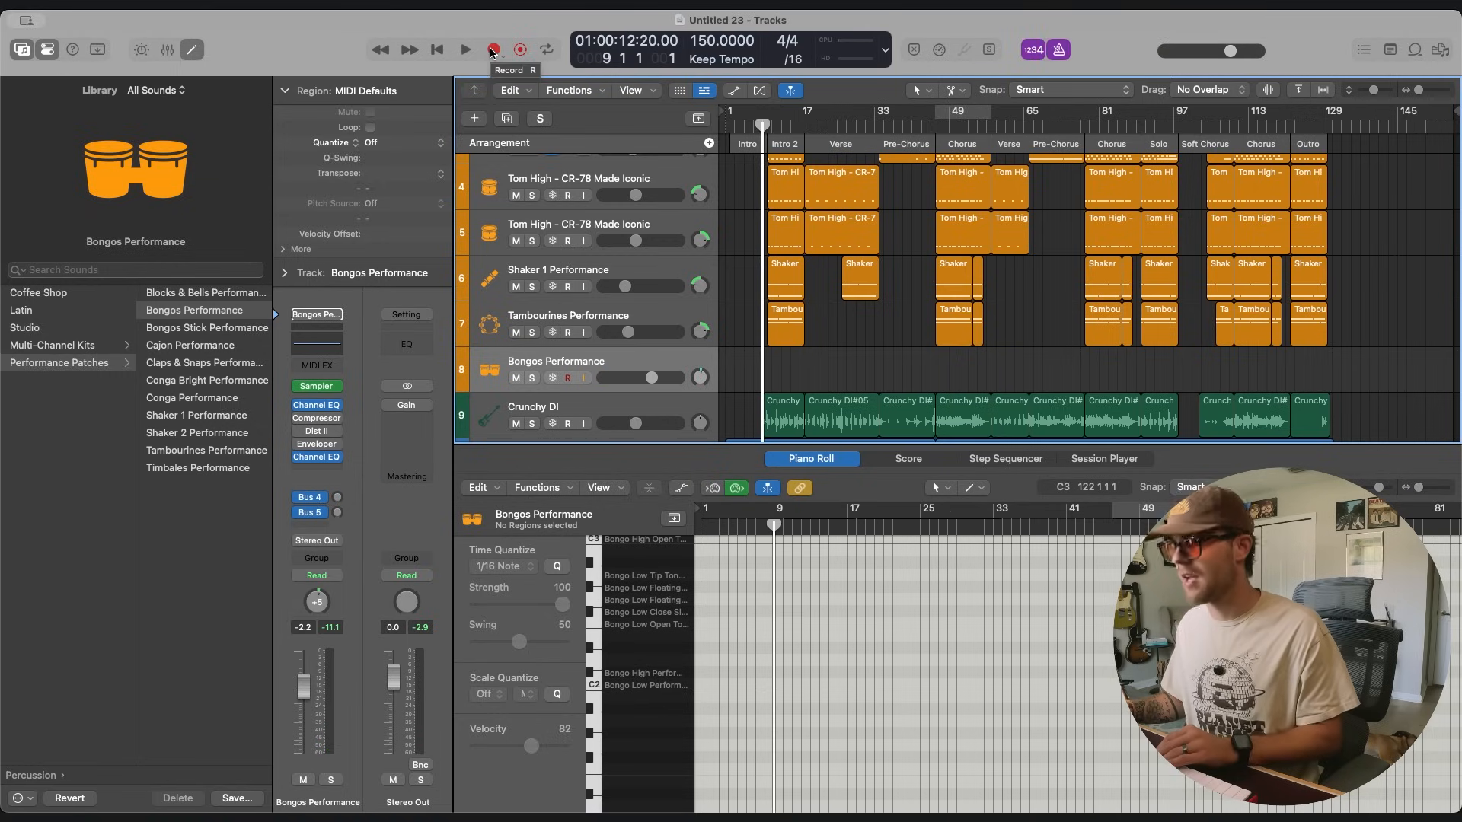
left_click(494, 50)
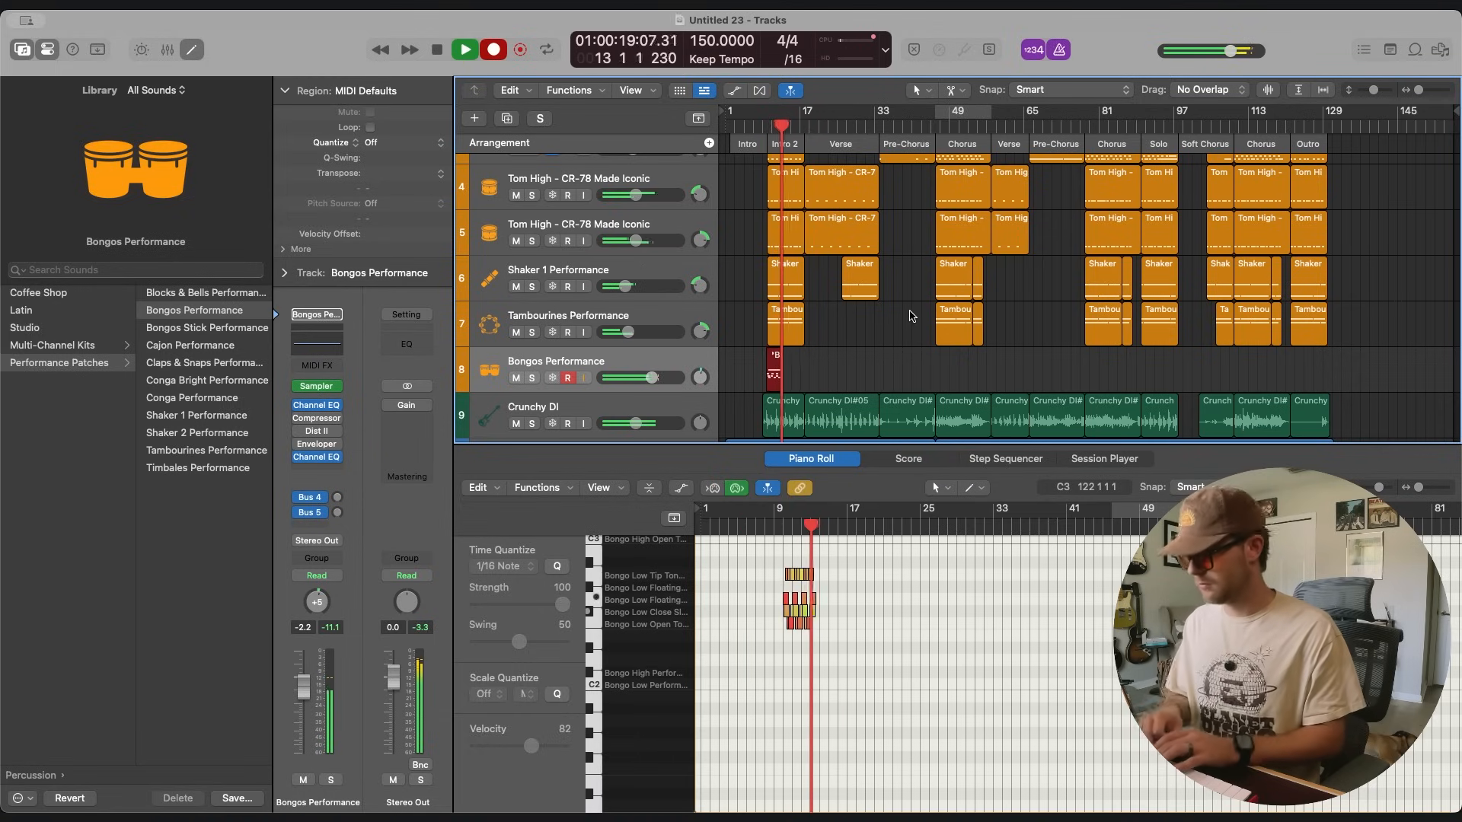
key("space")
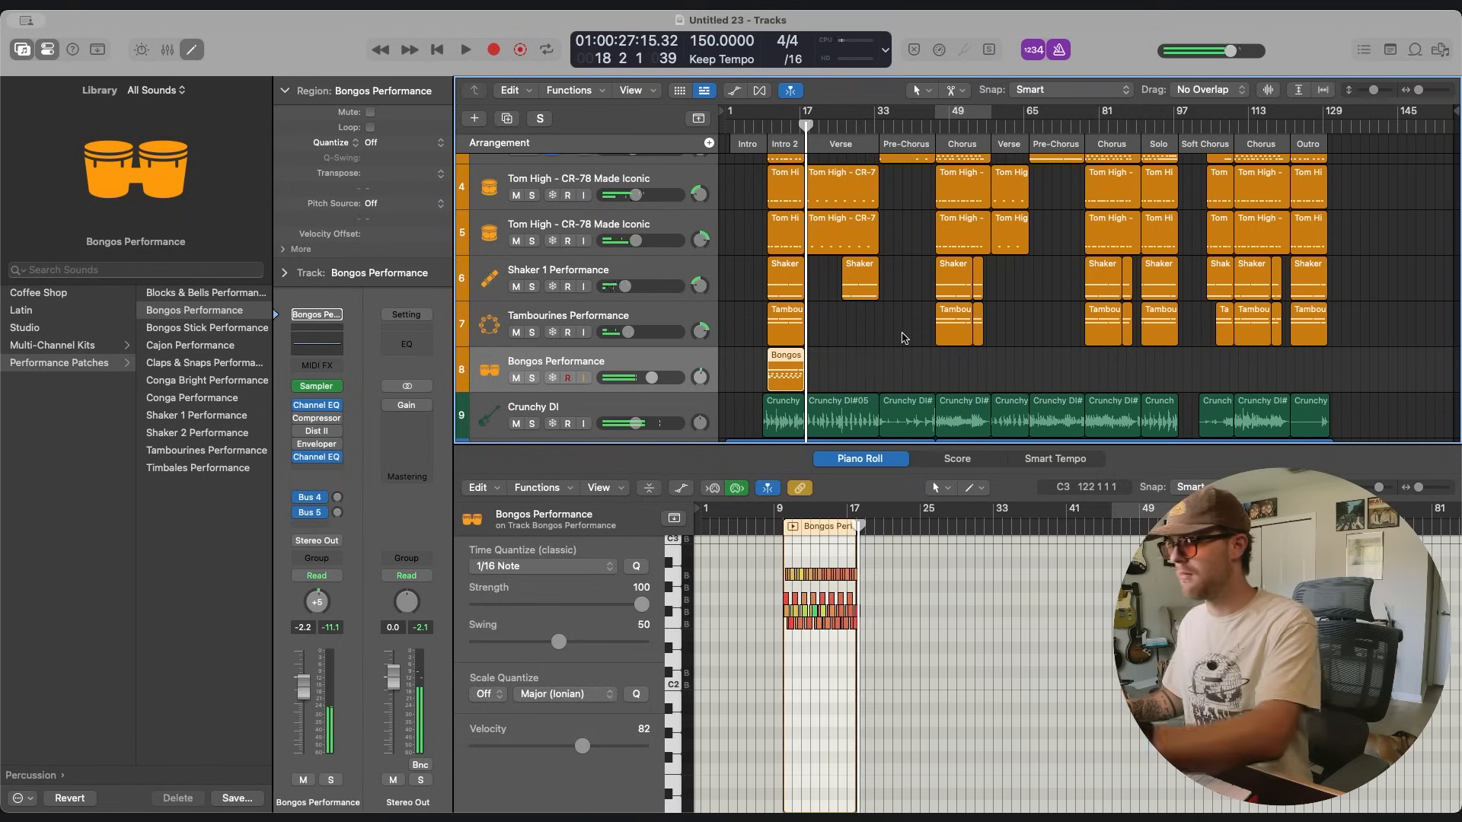
key("Delete")
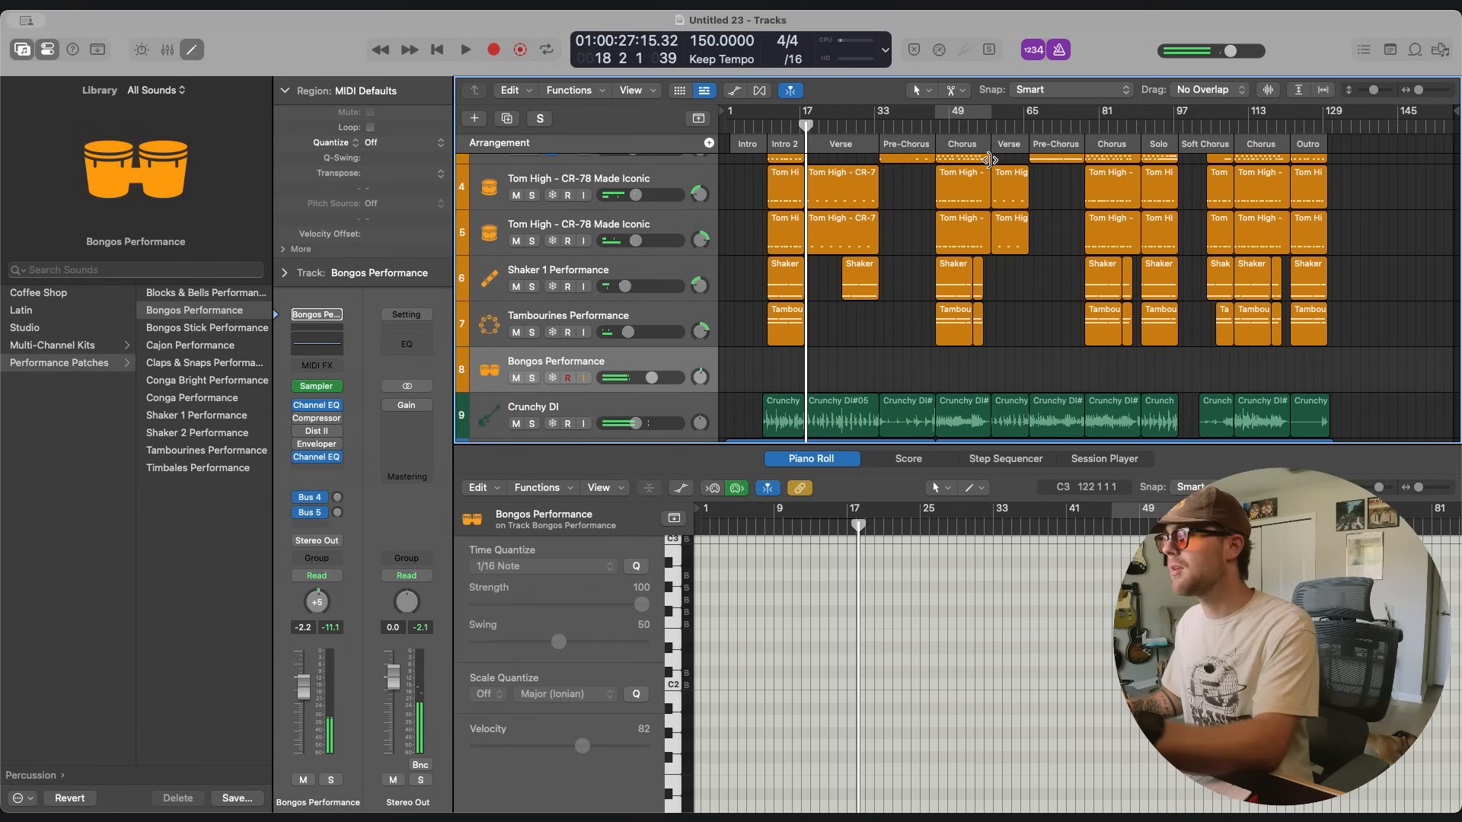
Record a bongo part over the Chorus from bar 46 and set the Bongos Performance track's volume to -11.2 dB.
left_click(937, 127)
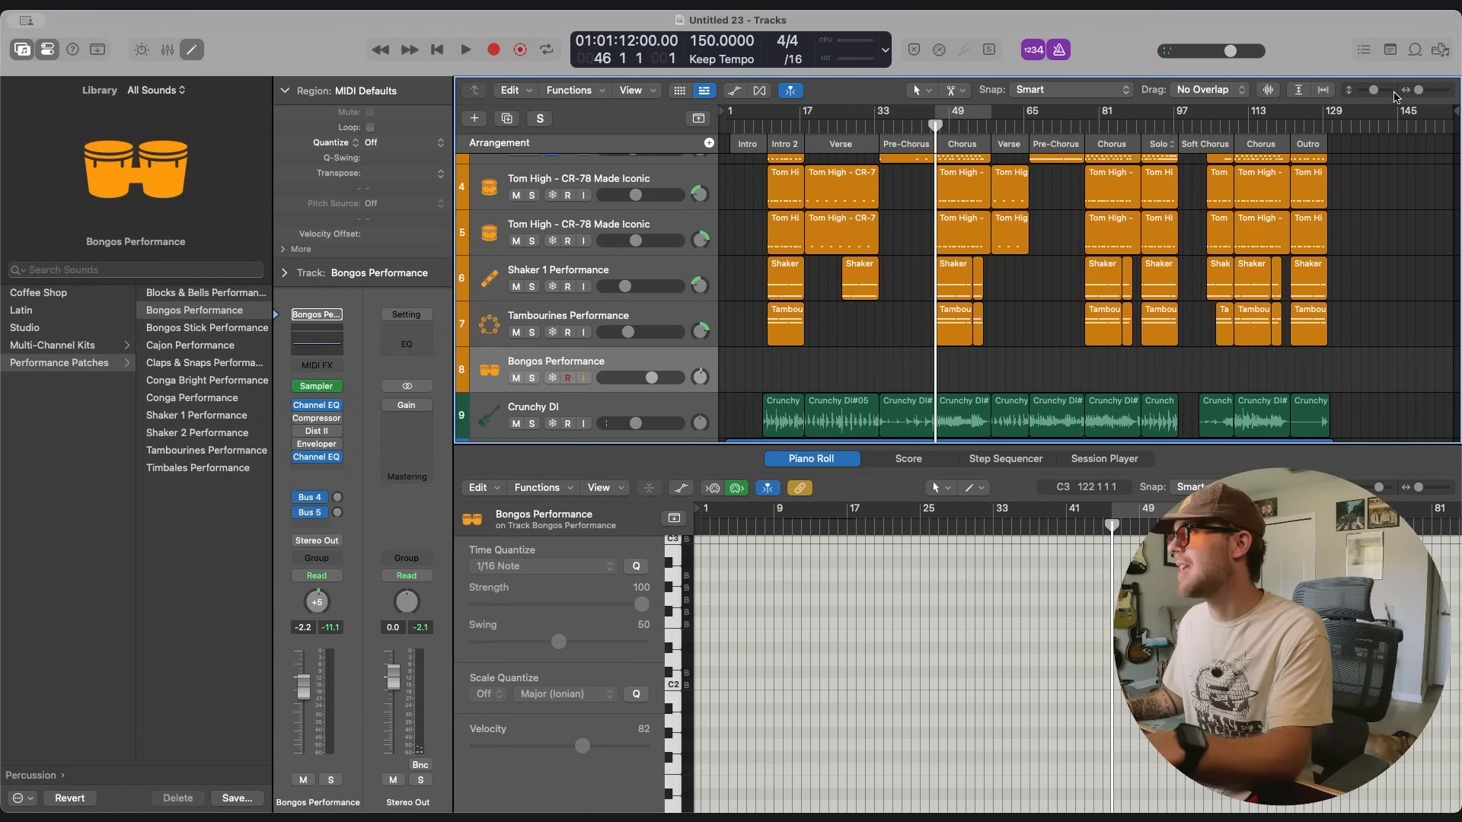
left_click_drag(1420, 90, 1423, 91)
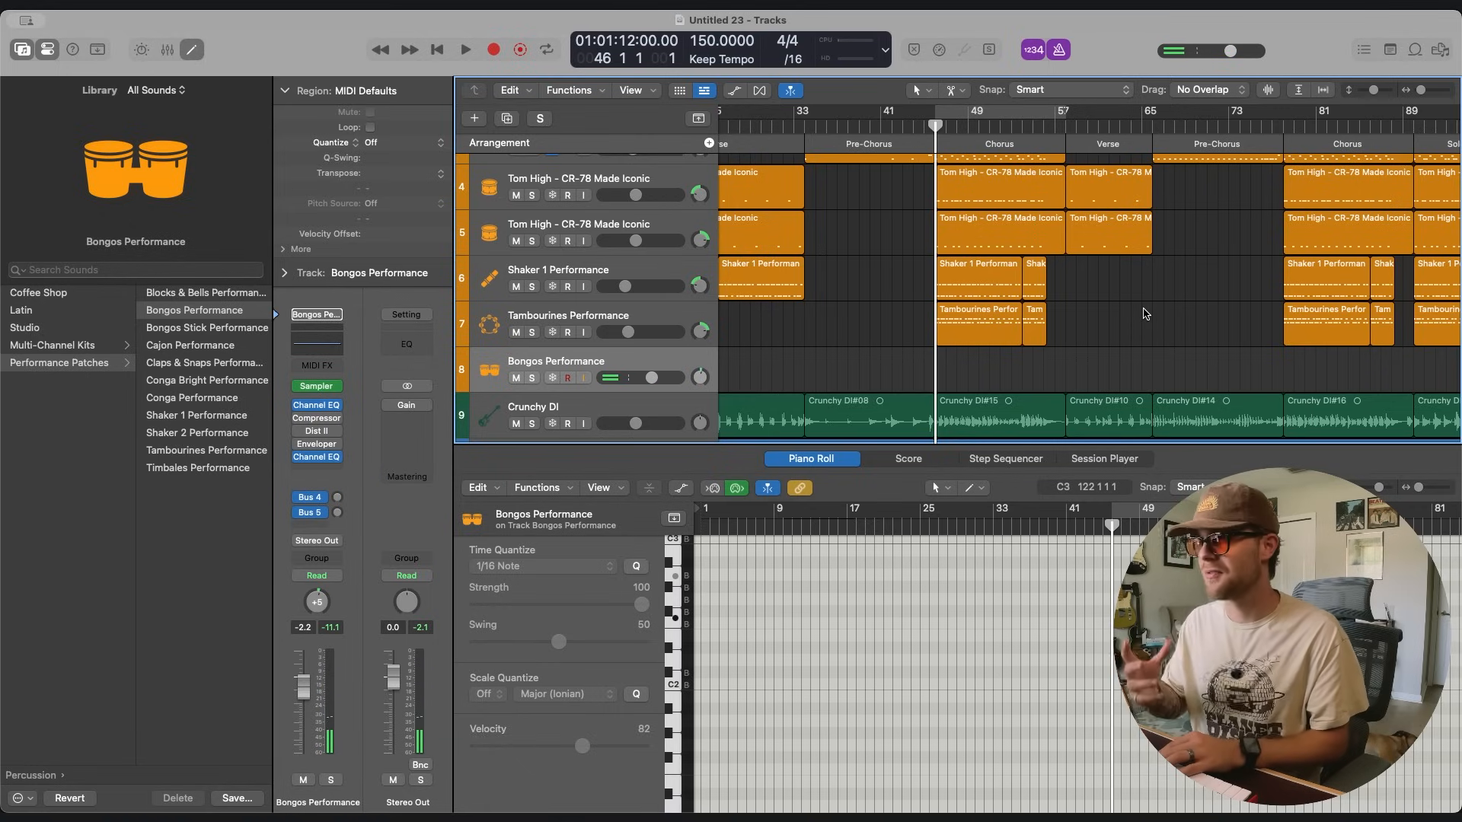
scroll(1143, 313, "right", 5)
scroll(1081, 306, "left", 2)
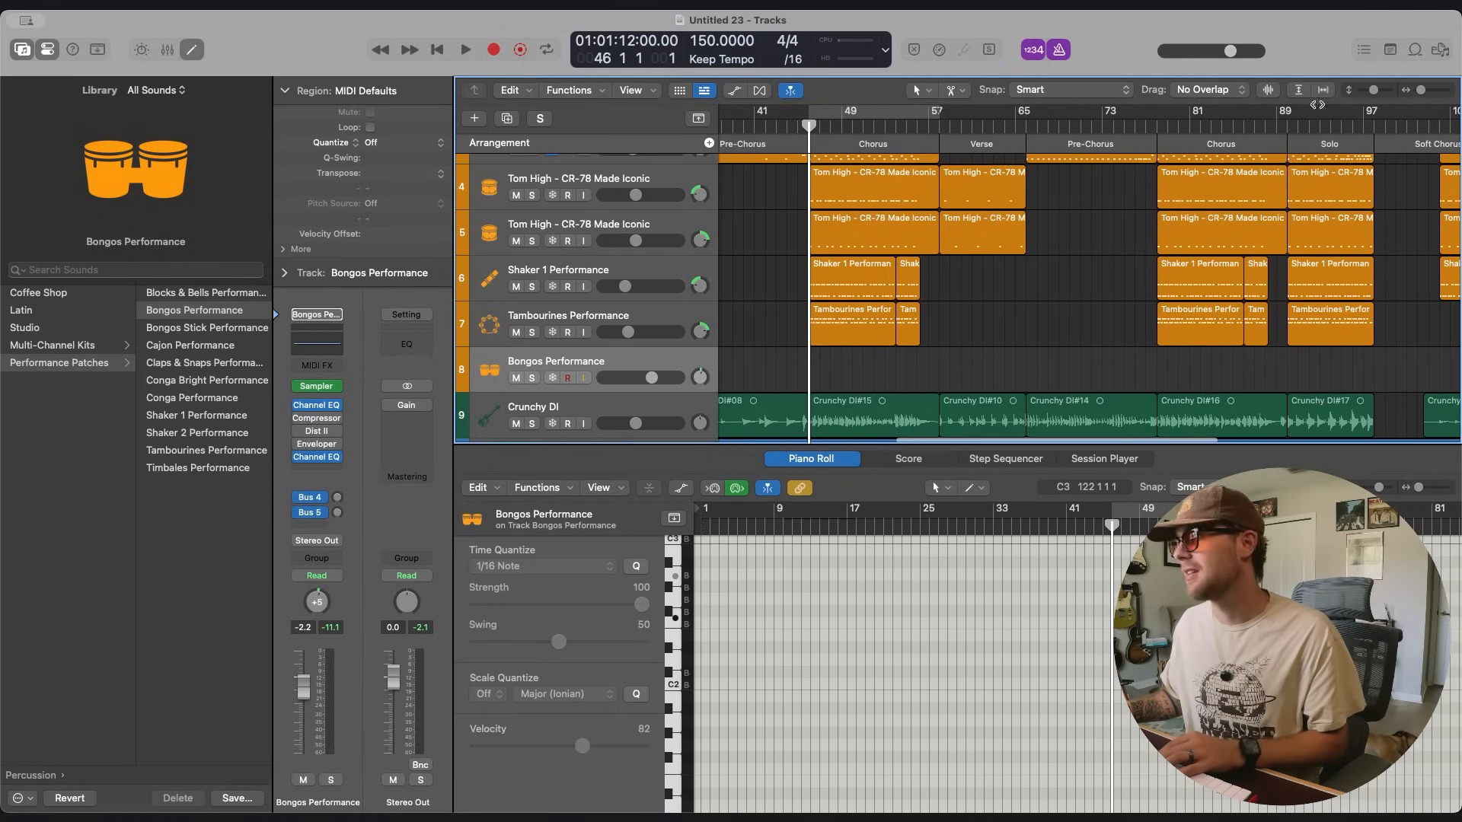
left_click_drag(1421, 95, 1424, 95)
scroll(1139, 225, "left", 6)
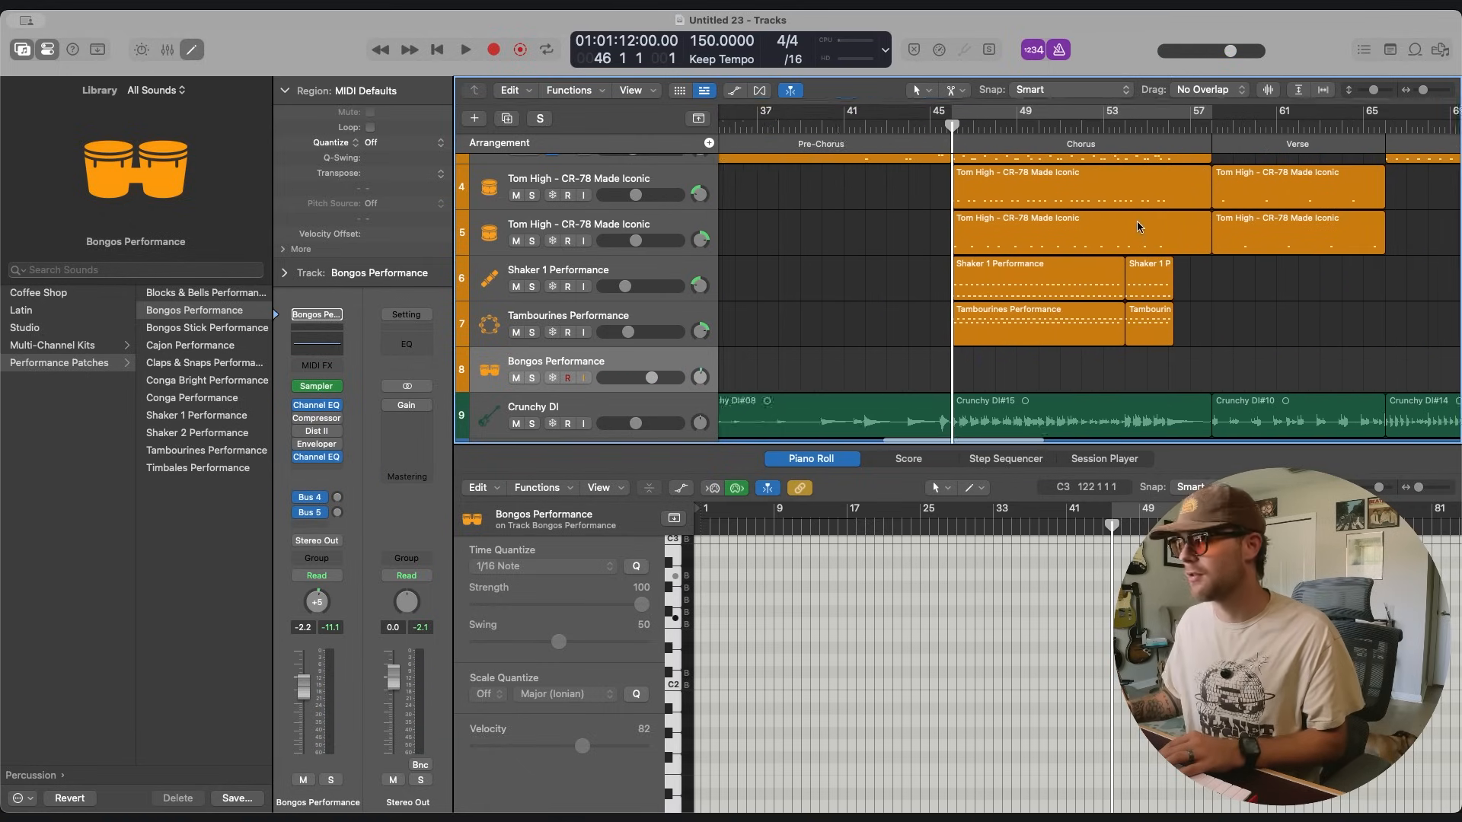
scroll(870, 280, "right", 4)
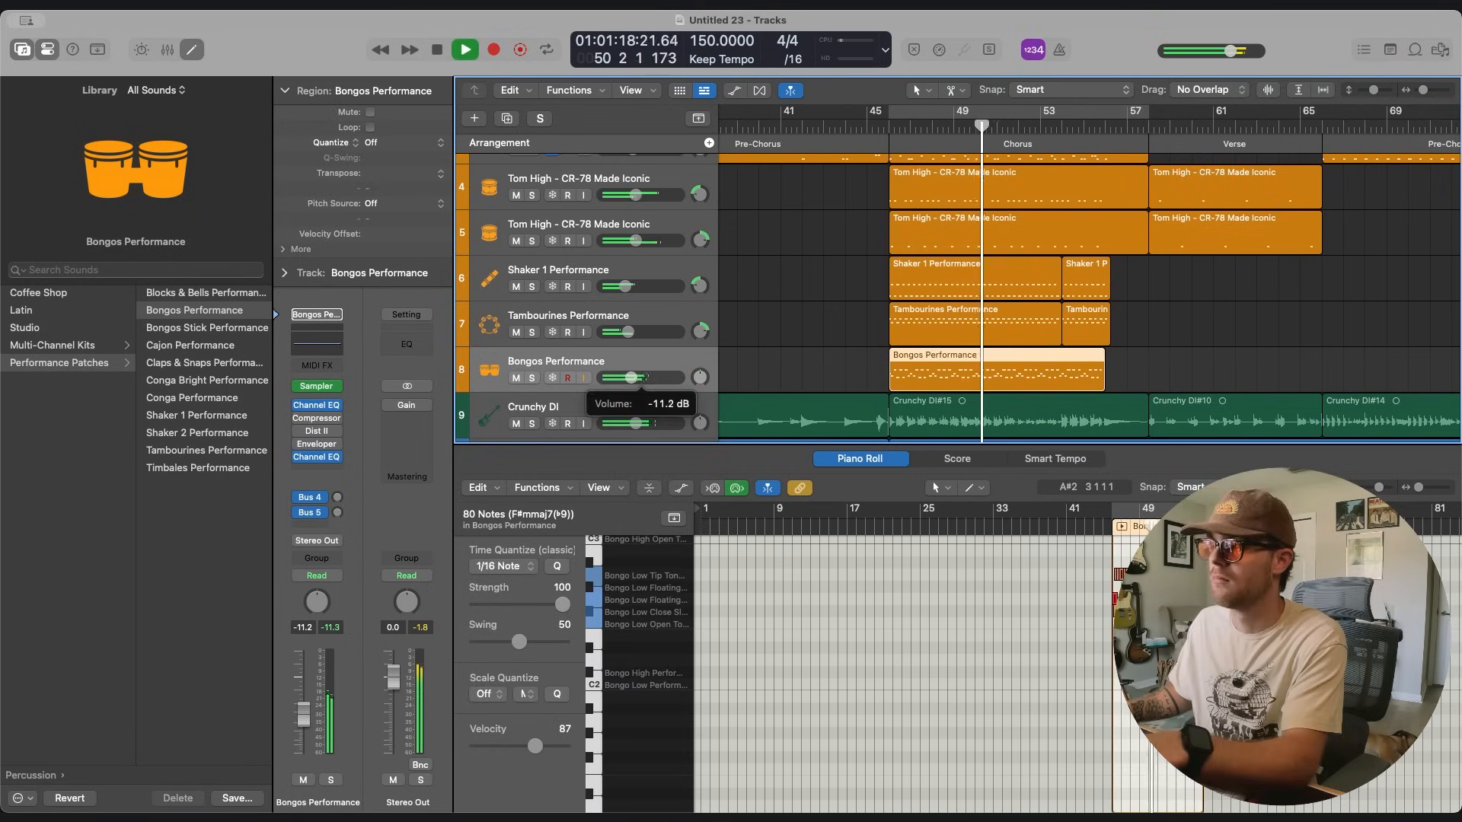
Mute and unmute the bongos during Chorus playback to compare the mix with and without them.
left_click(762, 361)
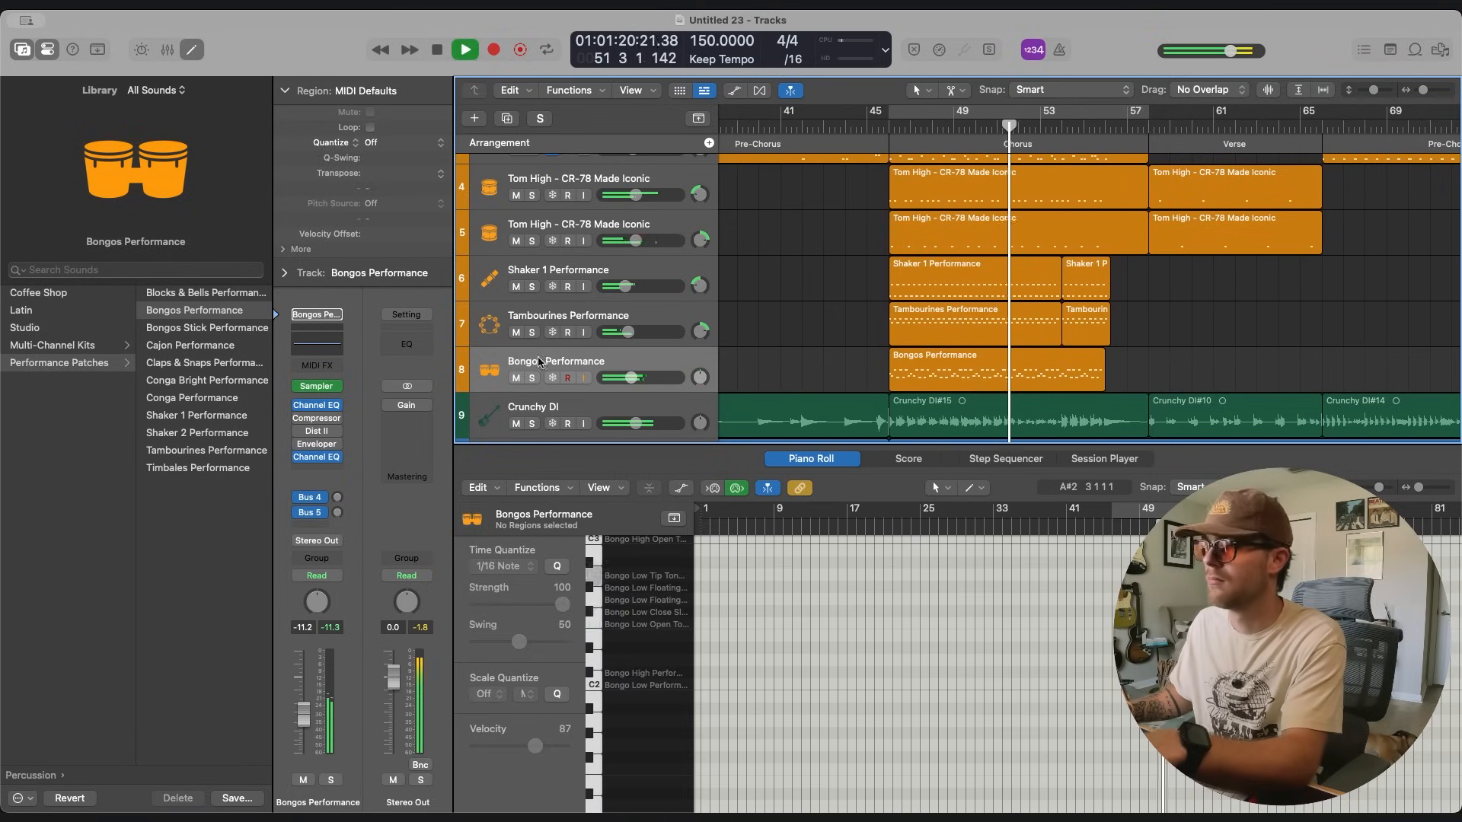
left_click(515, 379)
left_click(515, 378)
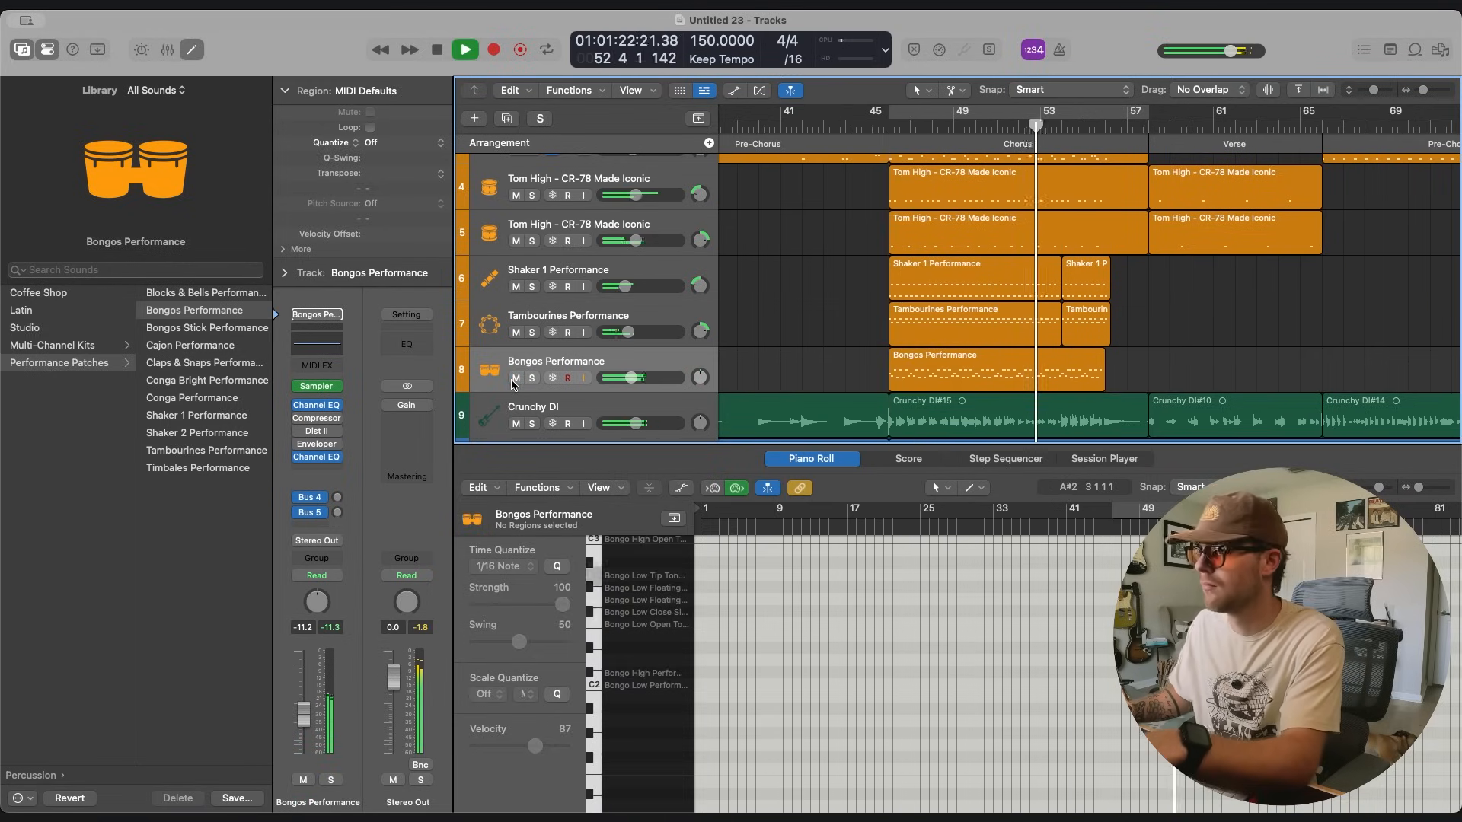
key("space")
Copy the bongo region from the first Chorus to the other full Chorus sections and the Solo.
scroll(830, 346, "right", 5)
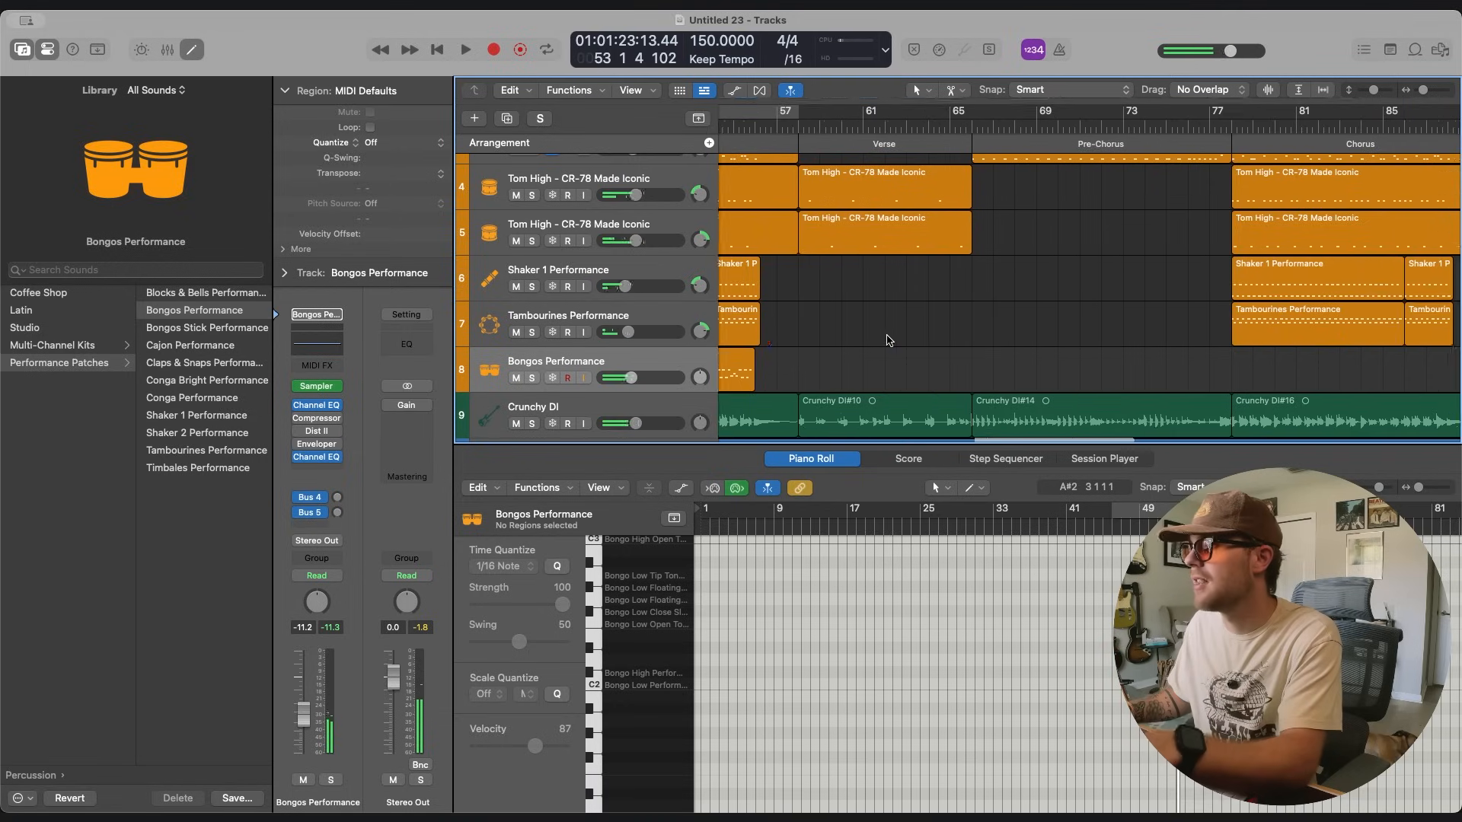
scroll(889, 334, "left", 5)
left_click(943, 384)
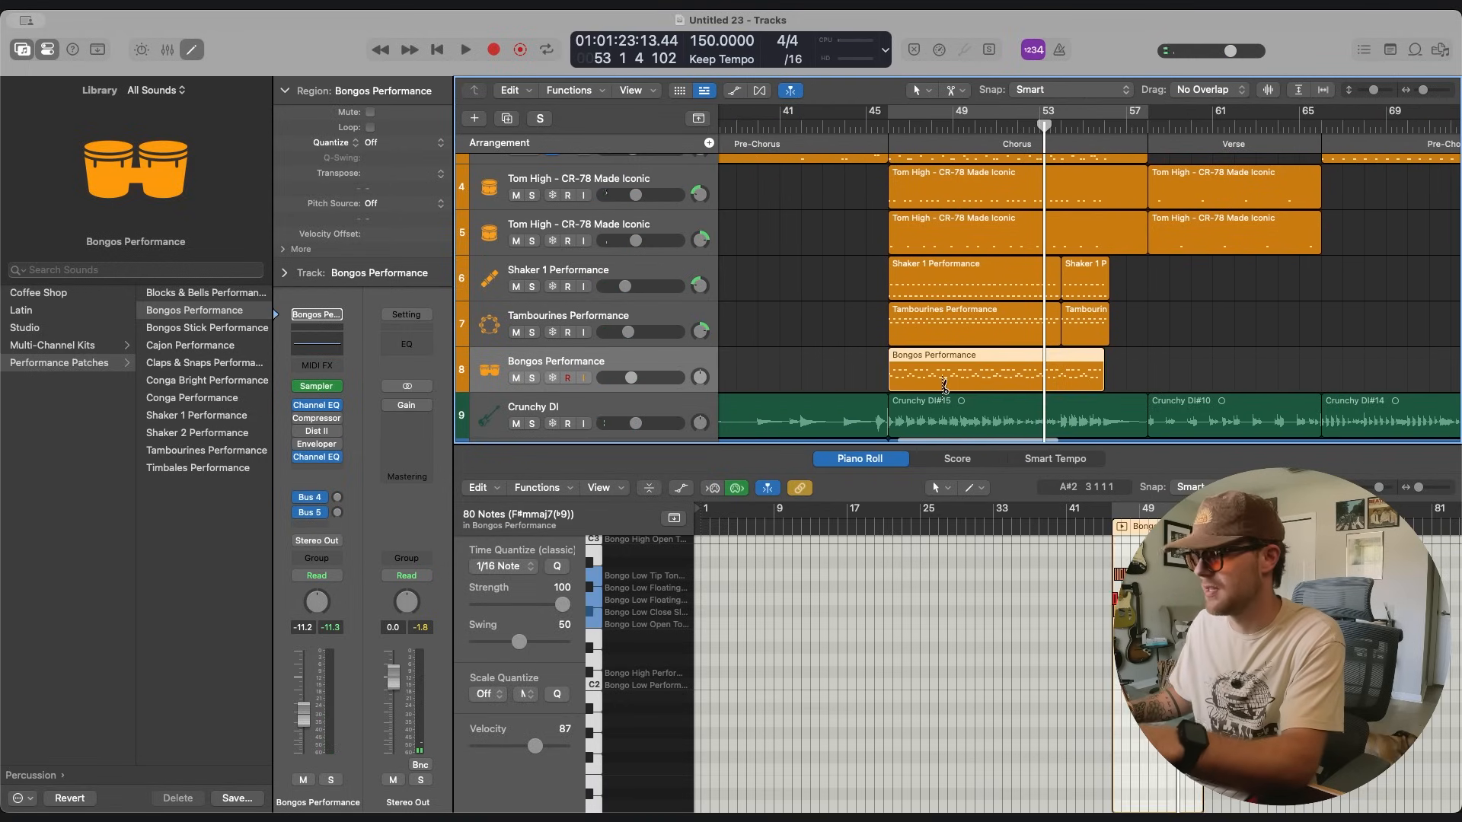
scroll(945, 382, "right", 10)
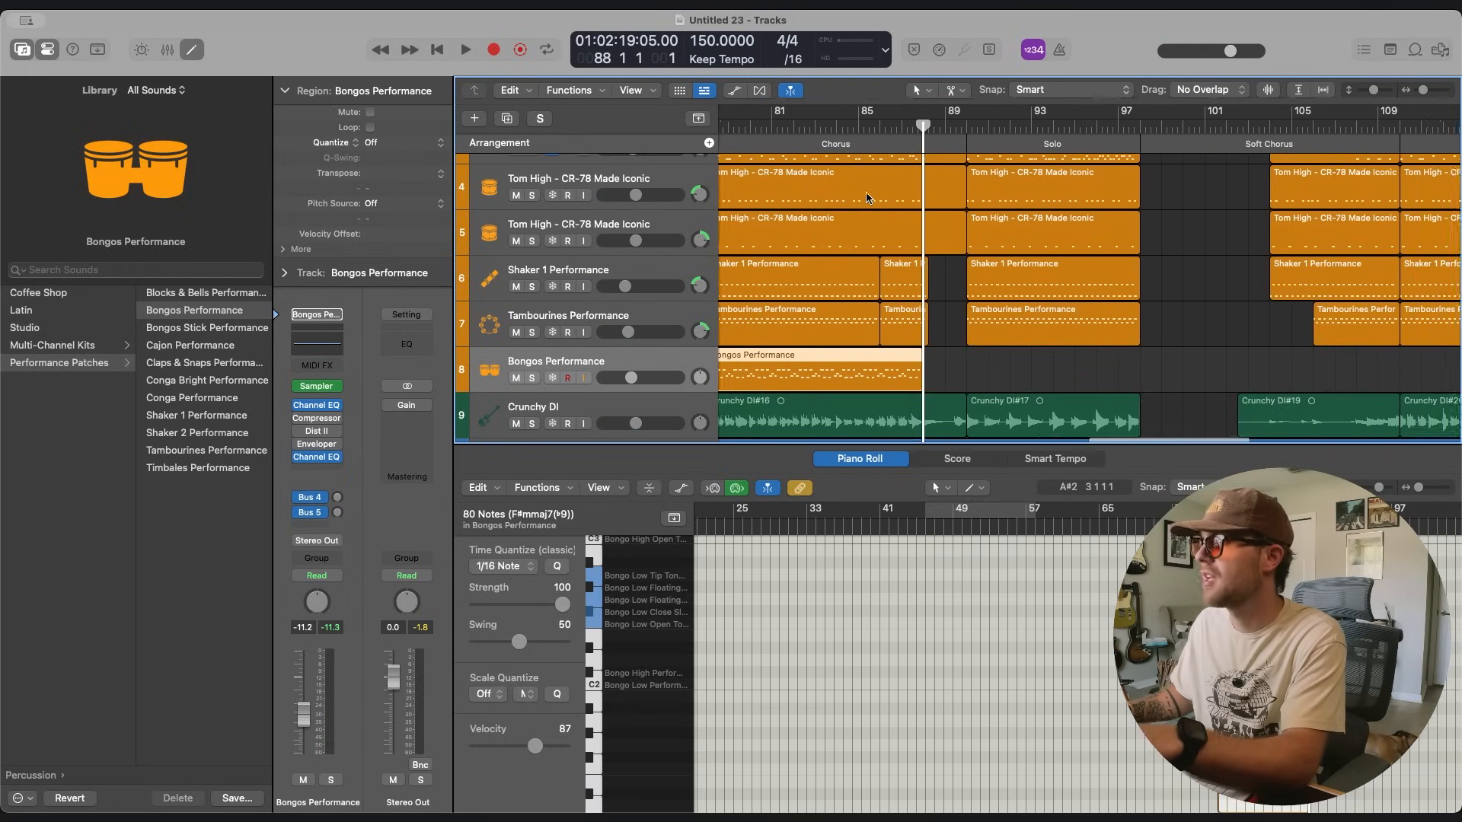
scroll(869, 198, "right", 1)
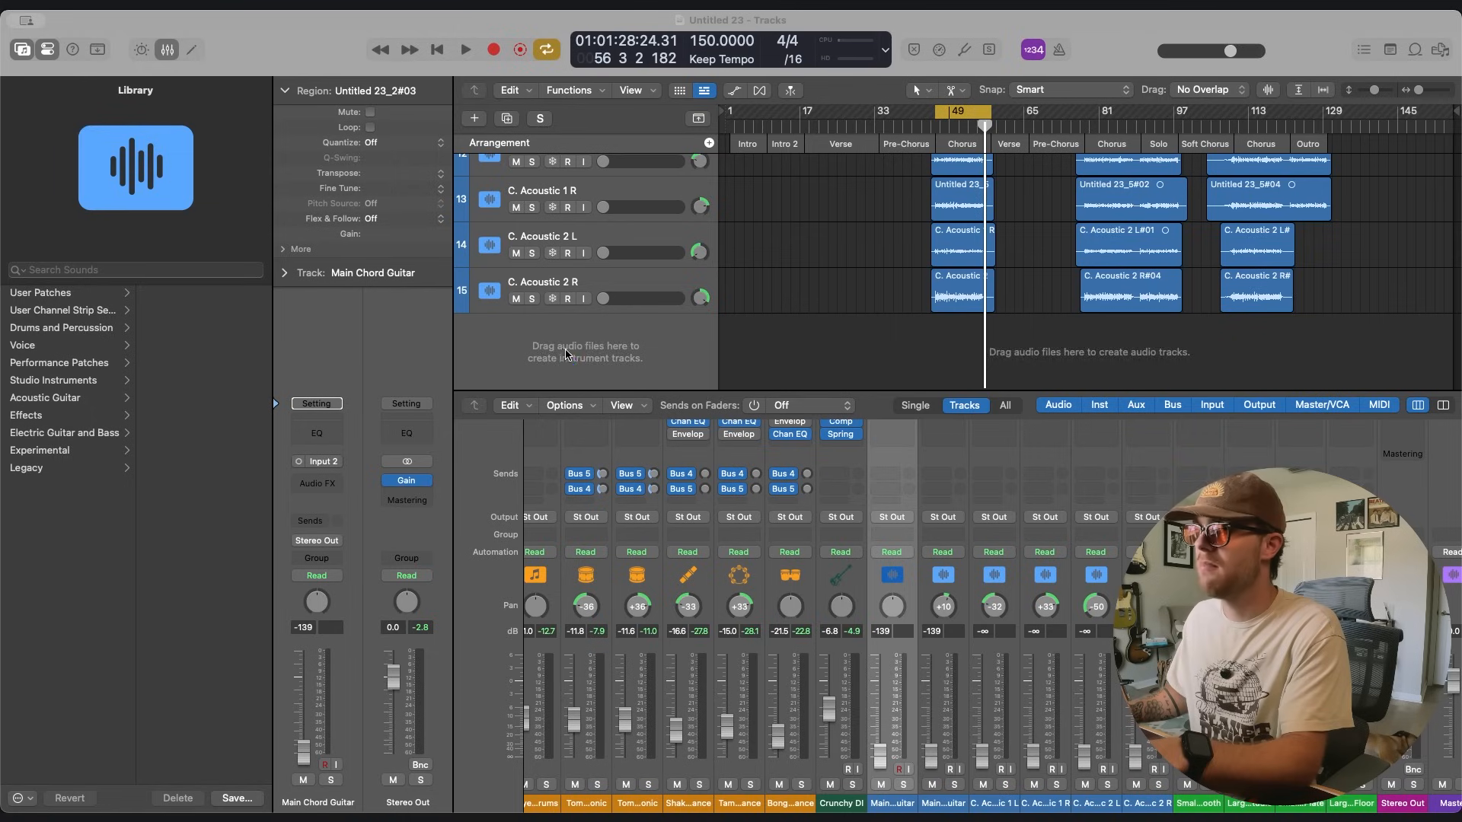
left_click(770, 340)
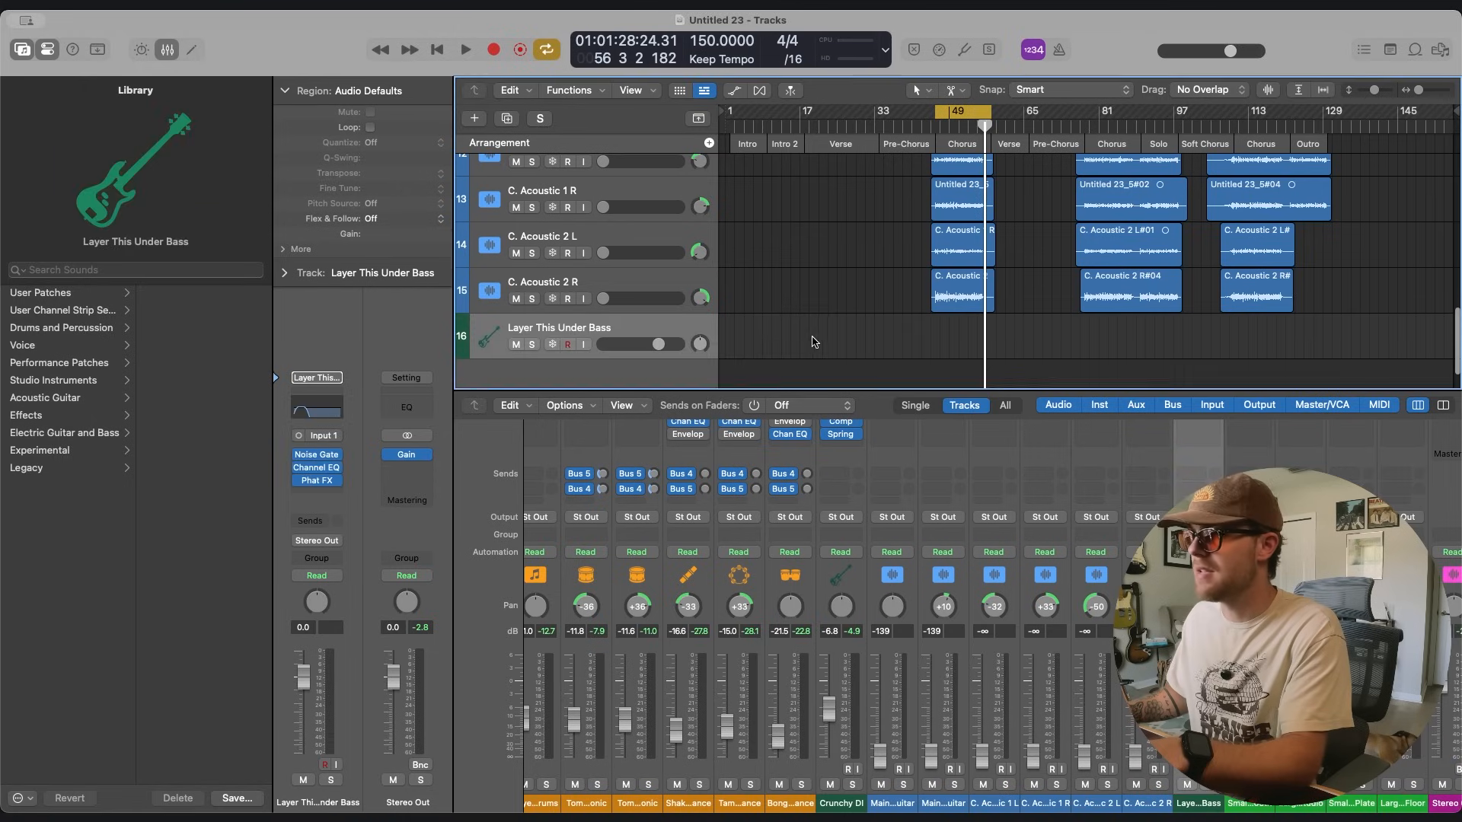
Move the Layer This Under Bass track directly below the Crunchy DI bass track.
scroll(807, 341, "up", 2)
scroll(791, 344, "down", 1)
left_click_drag(660, 346, 663, 194)
scroll(790, 242, "up", 3)
left_click_drag(659, 363, 660, 224)
scroll(899, 554, "up", 4)
Inspect the Channel EQ on the Layer This Under Bass track and close it.
left_click(890, 548)
left_click_drag(765, 207, 498, 175)
left_click(200, 170)
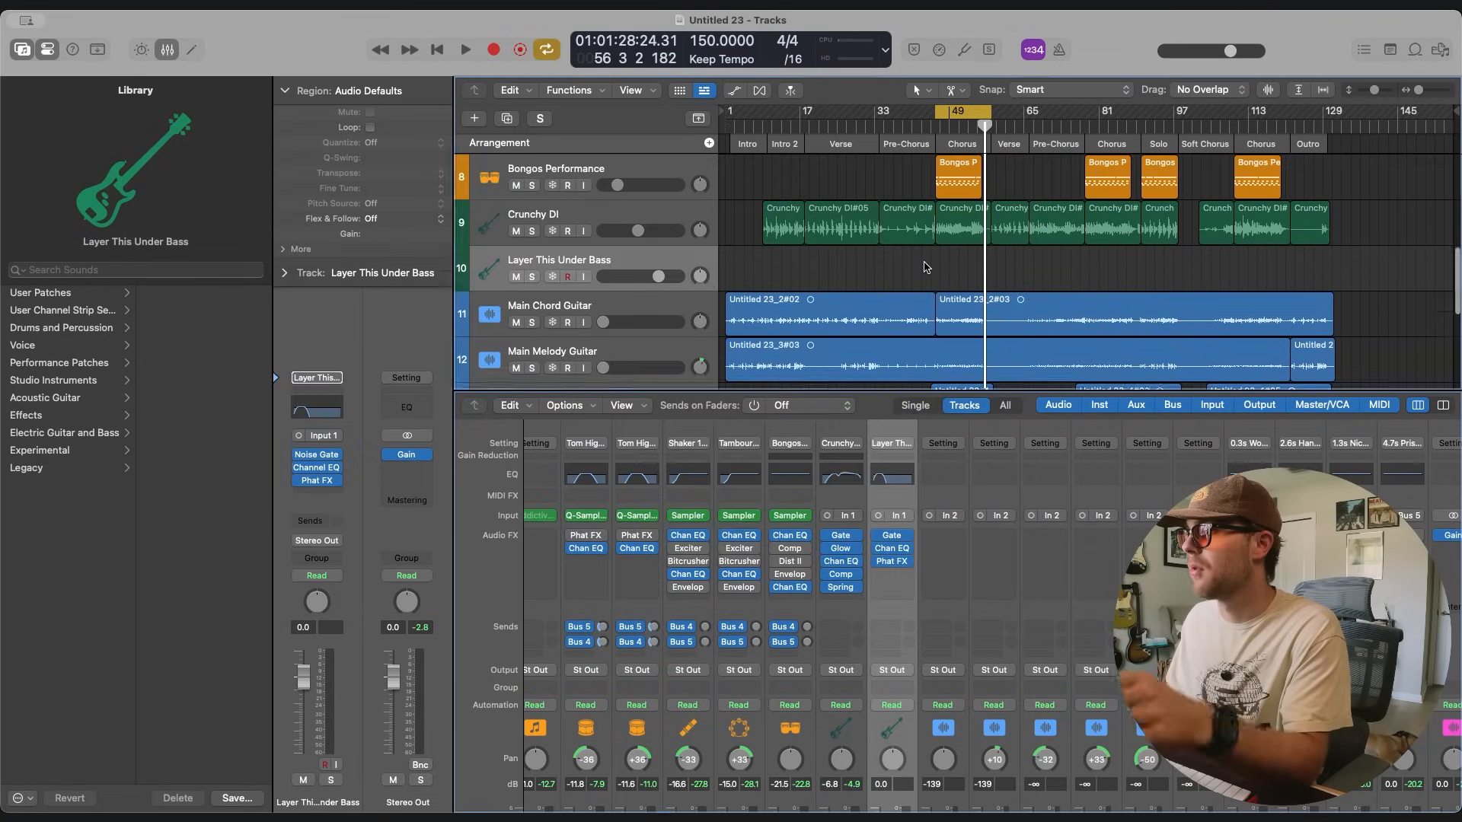
Copy the Crunchy DI regions of each full Chorus and the Solo onto the Layer This Under Bass track.
scroll(980, 196, "up", 3)
scroll(981, 196, "down", 4)
scroll(981, 196, "up", 2)
left_click_drag(980, 197, 978, 228)
left_click_drag(1107, 203, 1108, 235)
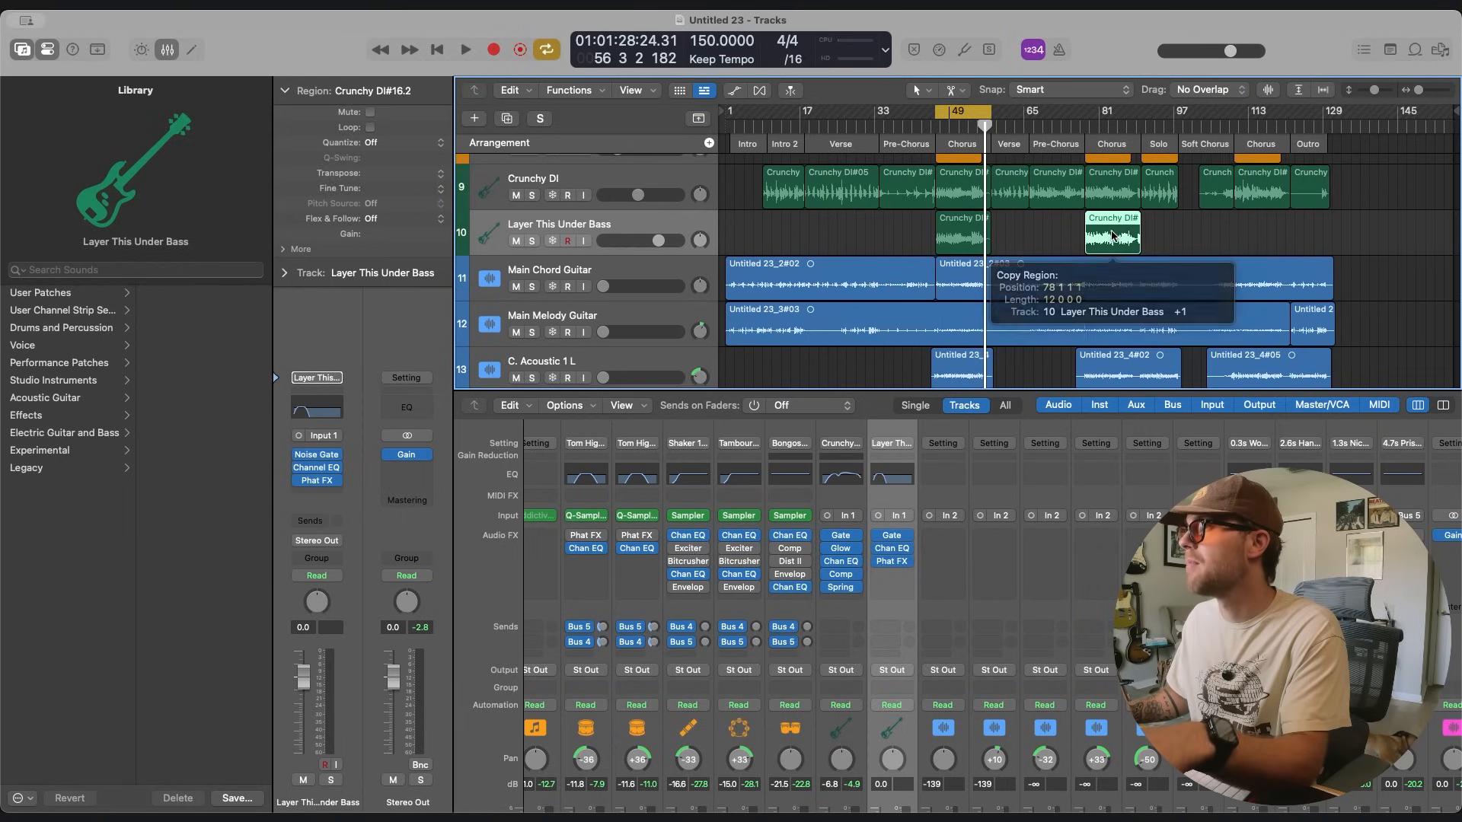
left_click_drag(1158, 202, 1158, 203)
Play the Chorus from bar 46 and set the Layer This Under Bass volume to -10.4 dB.
key("space")
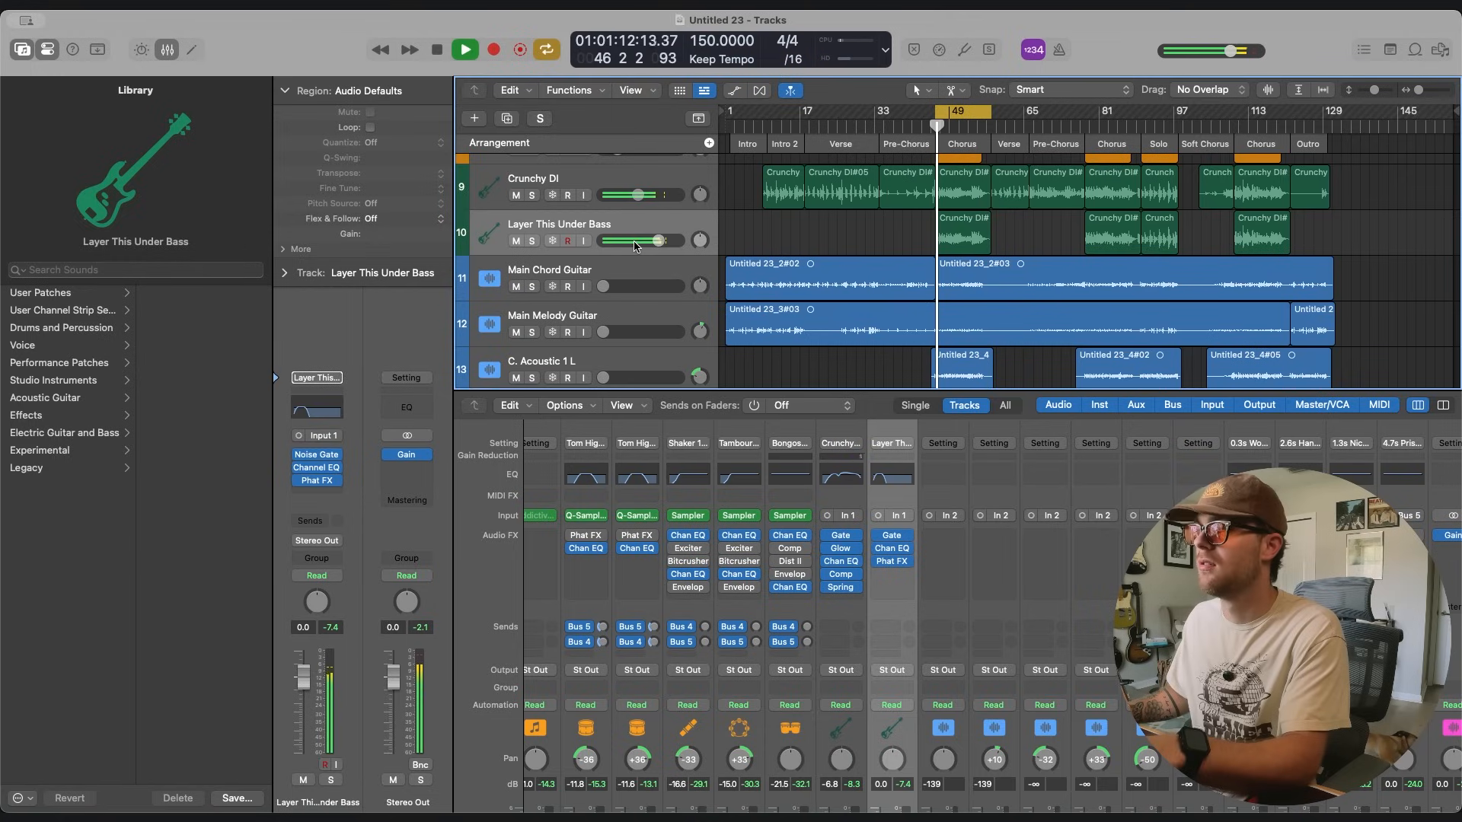
left_click_drag(658, 241, 631, 240)
key("space")
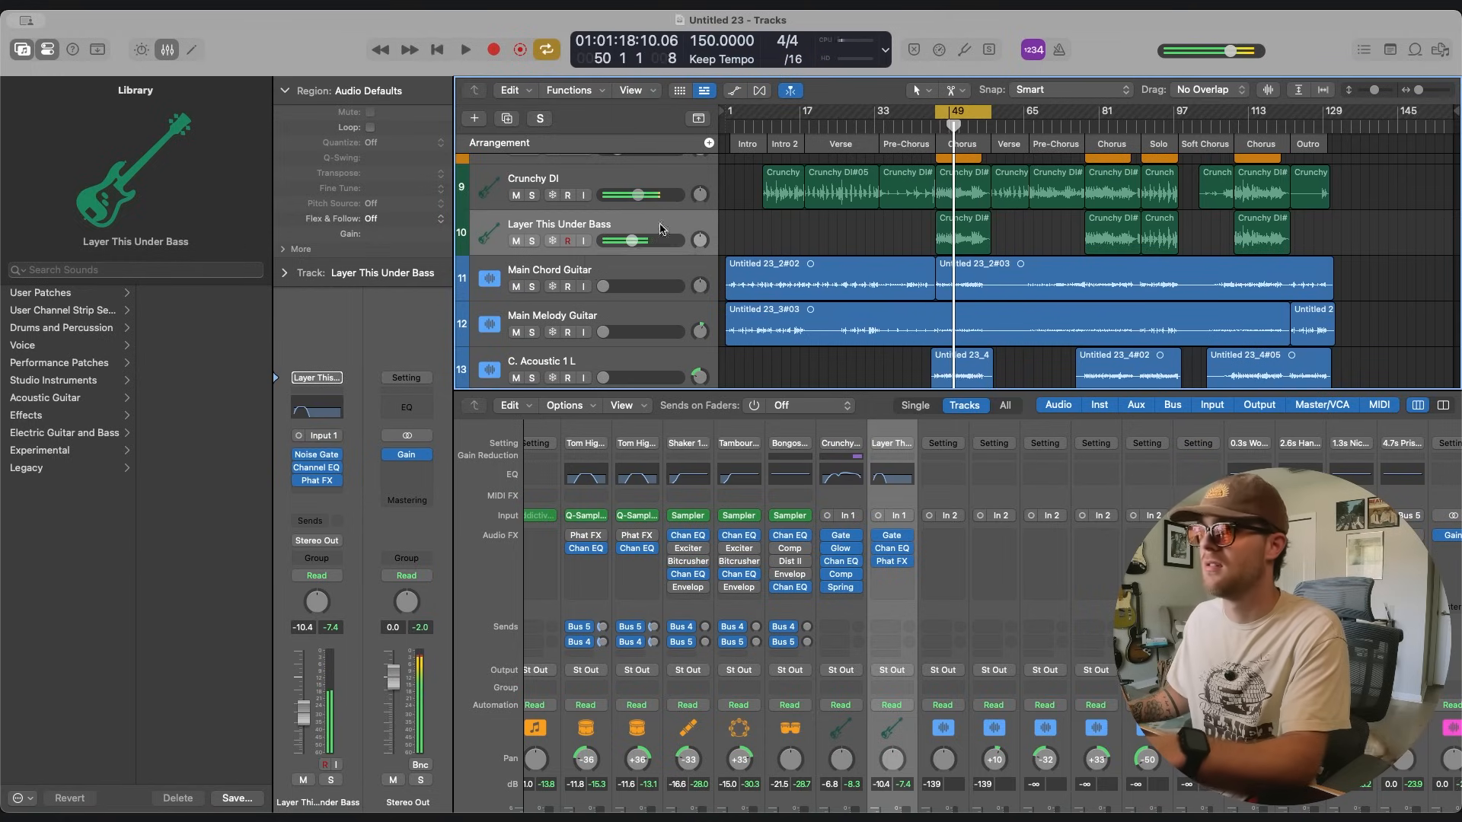
Solo Crunchy DI and Layer This Under Bass, mute the layer, and play the Chorus to hear the main bass alone.
scroll(660, 228, "up", 3)
left_click(515, 253)
left_click(515, 252)
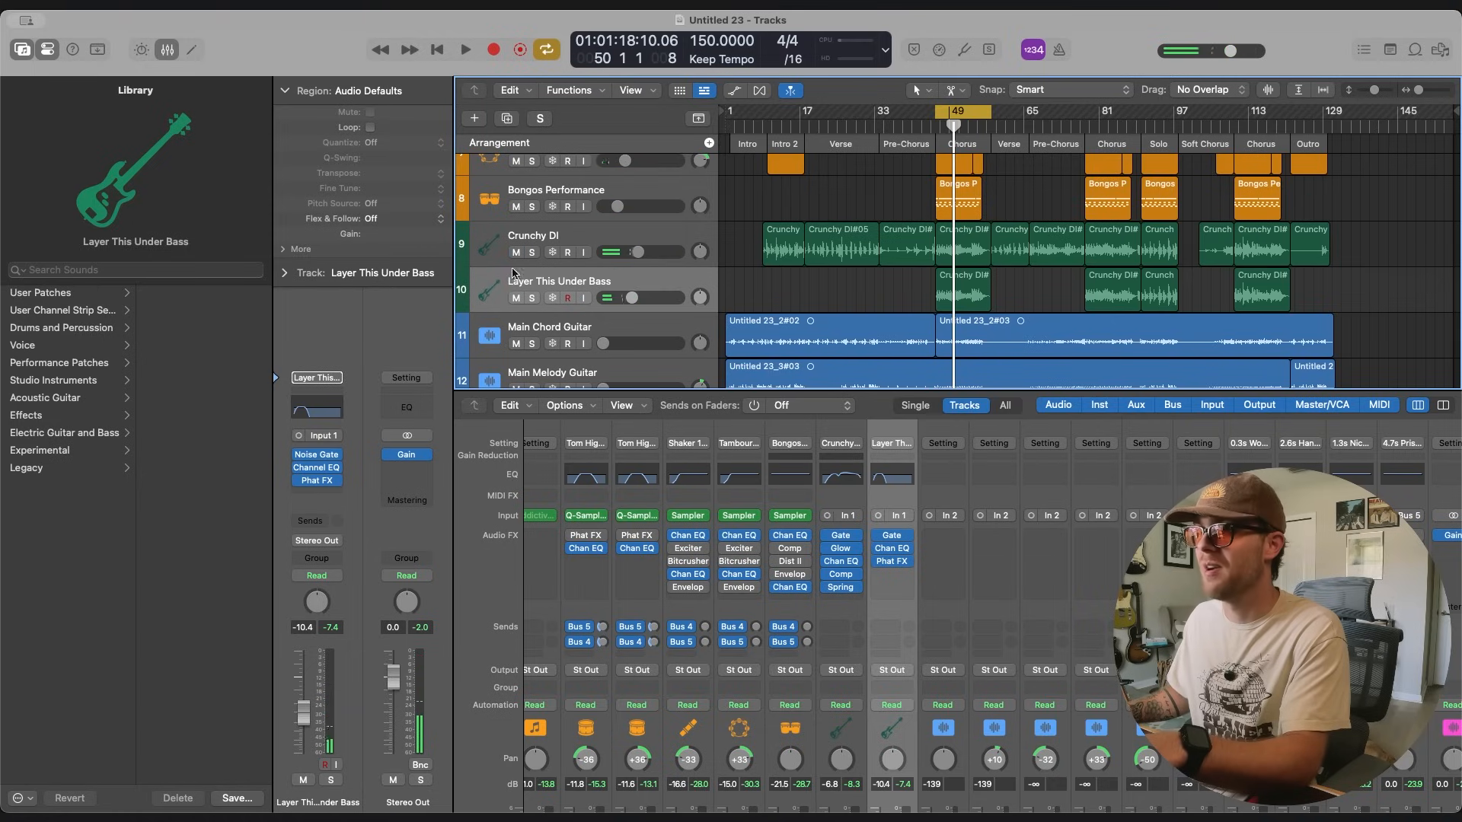
left_click(531, 252)
left_click(532, 297)
left_click(517, 298)
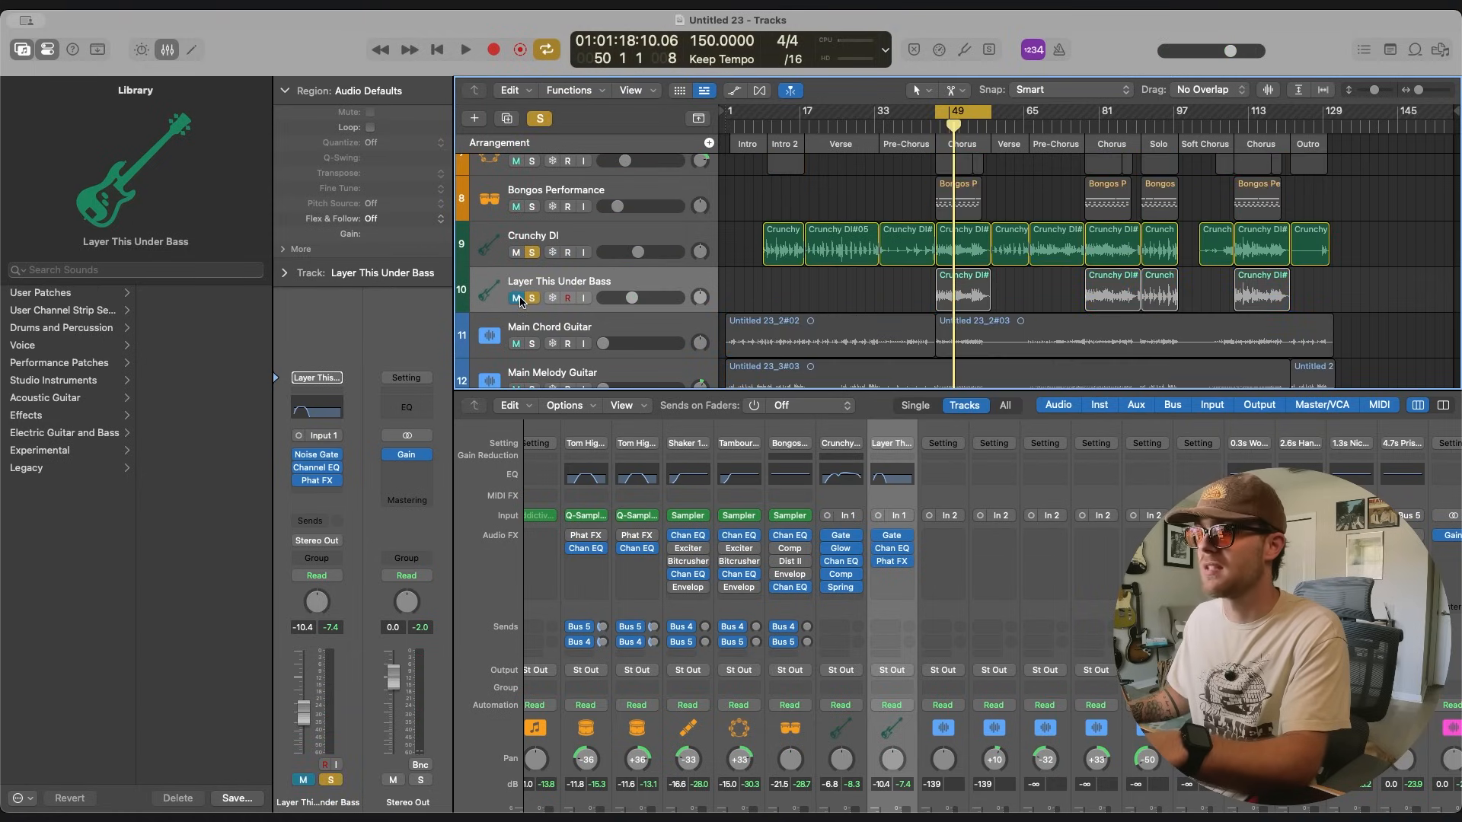
key("space")
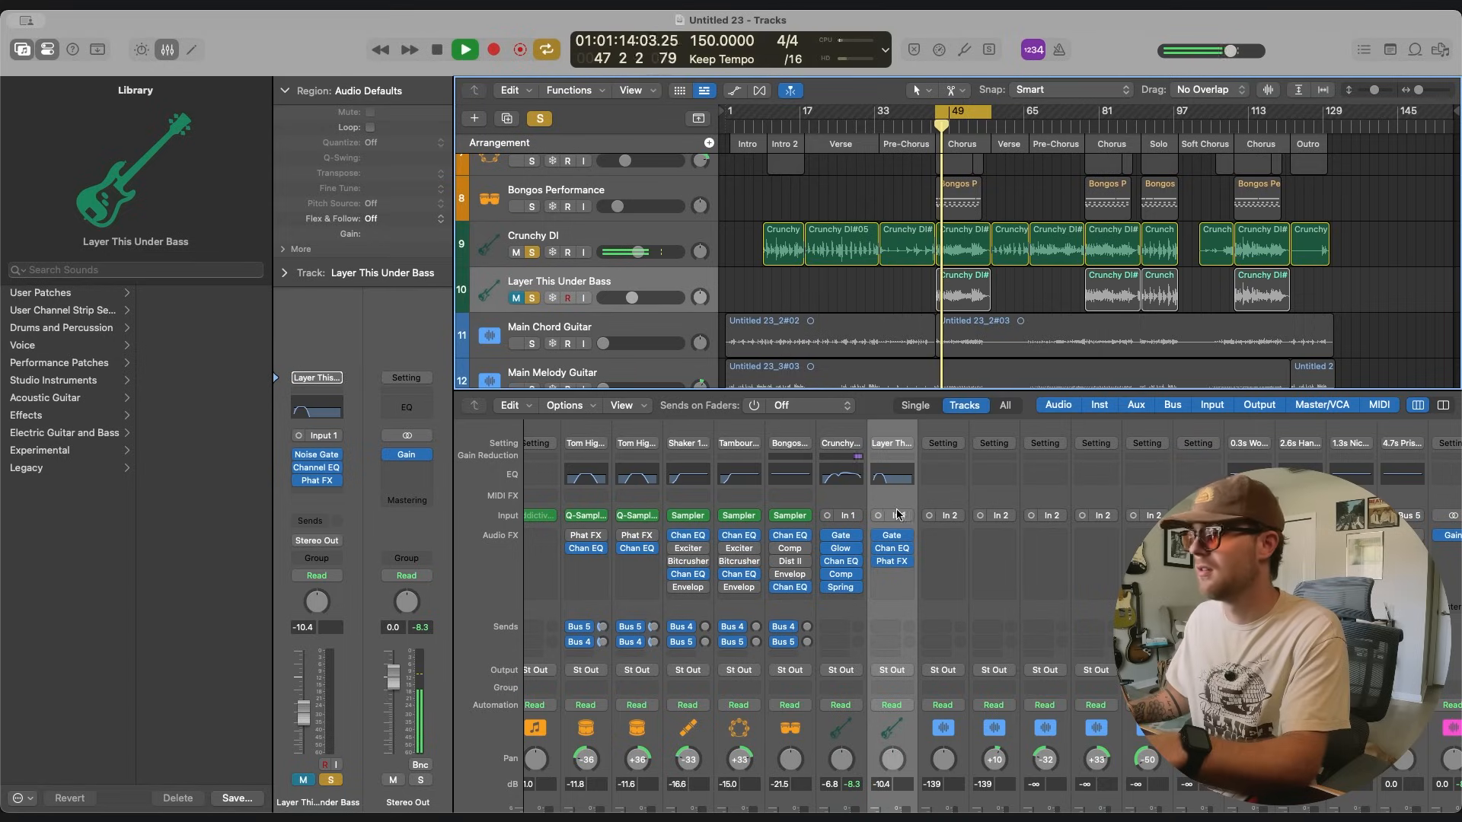
Inspect the ChromaGlow settings on Crunchy DI during playback, close the plug-in and stop the song.
left_click(841, 548)
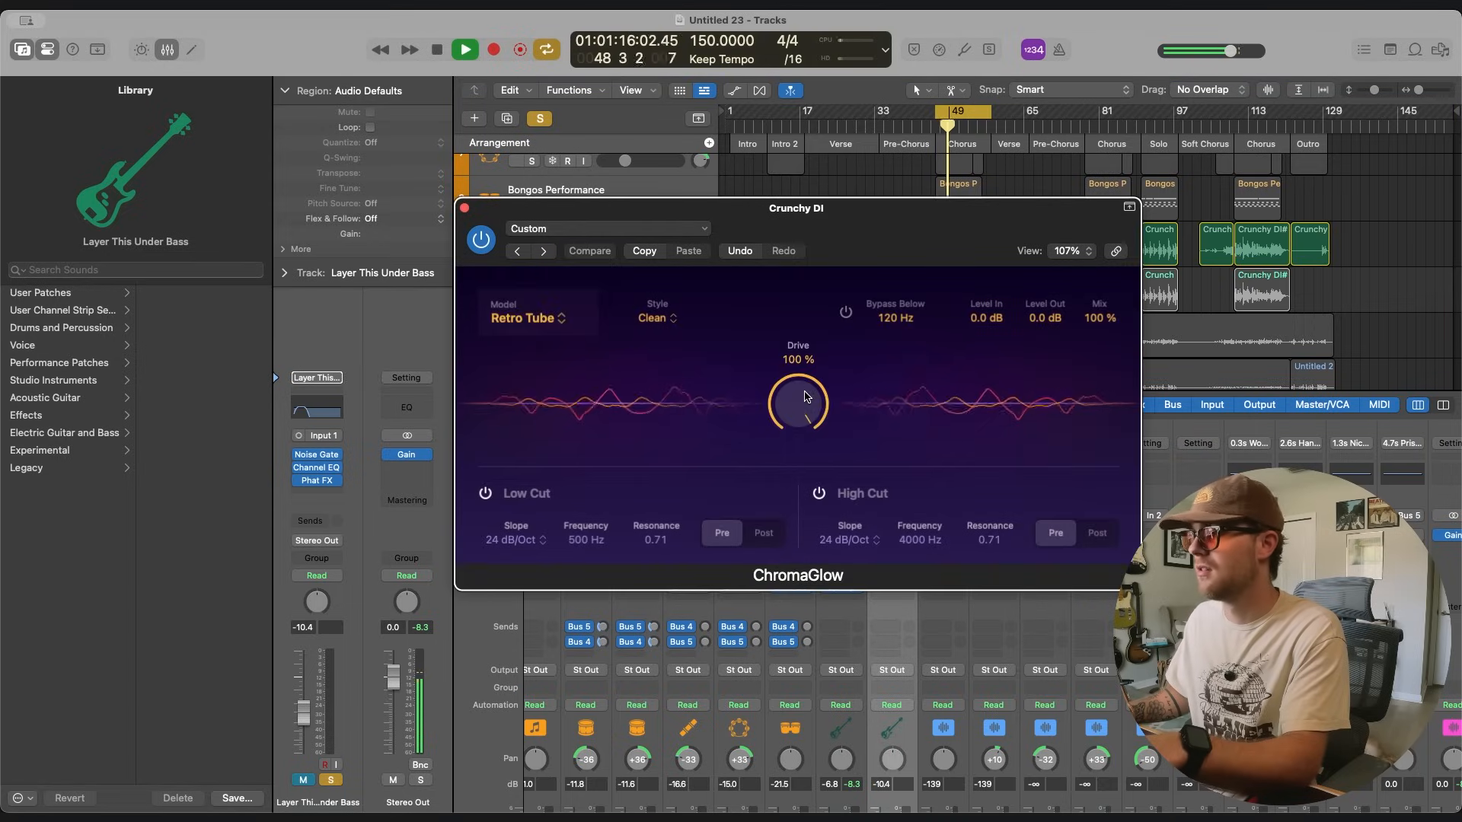
left_click(465, 207)
key("space")
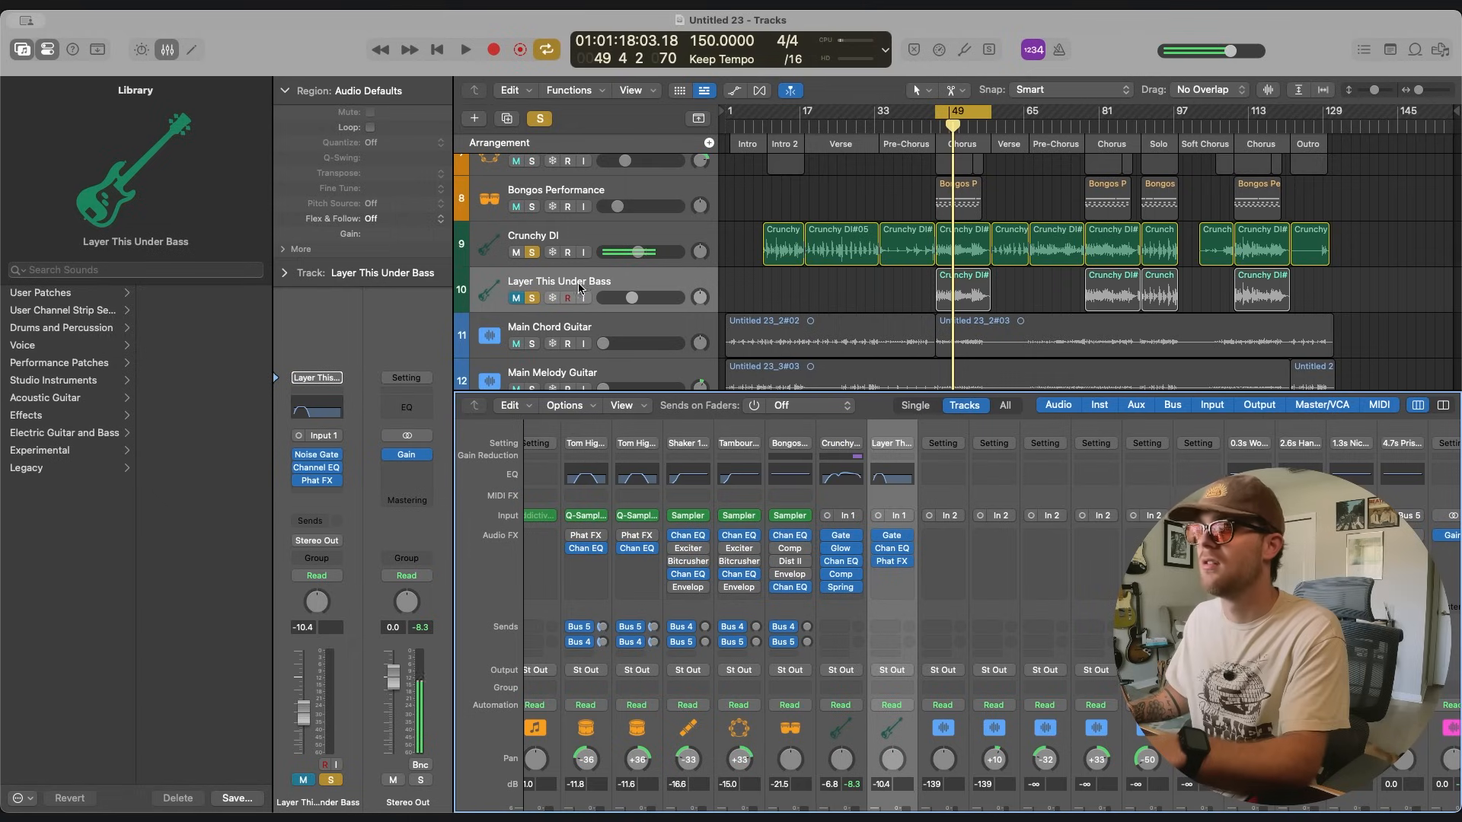
Unmute the bass layer, play both basses together, and clear all solos to hear them in the full mix.
left_click(517, 300)
key("space")
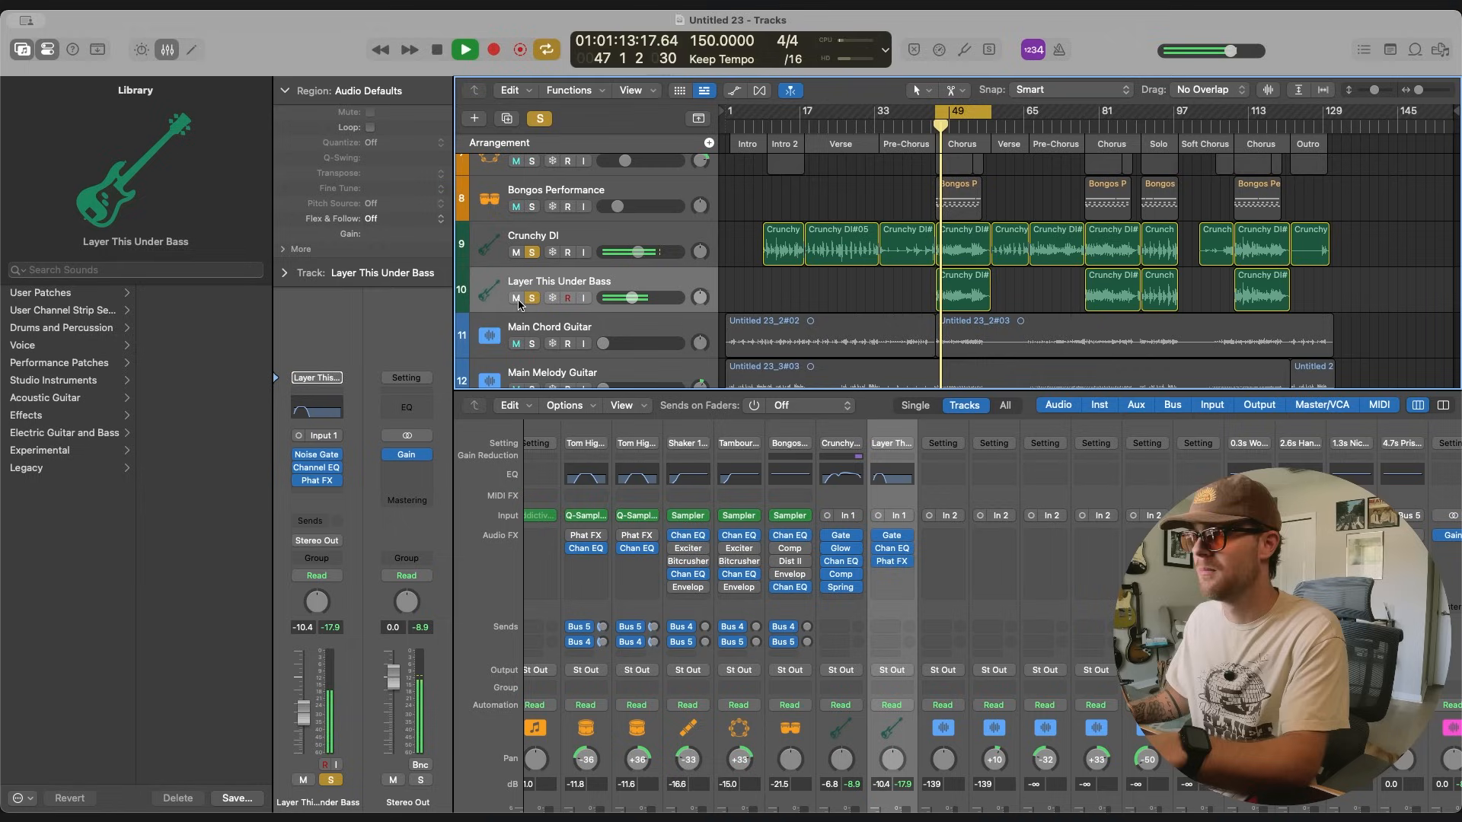
left_click(540, 118)
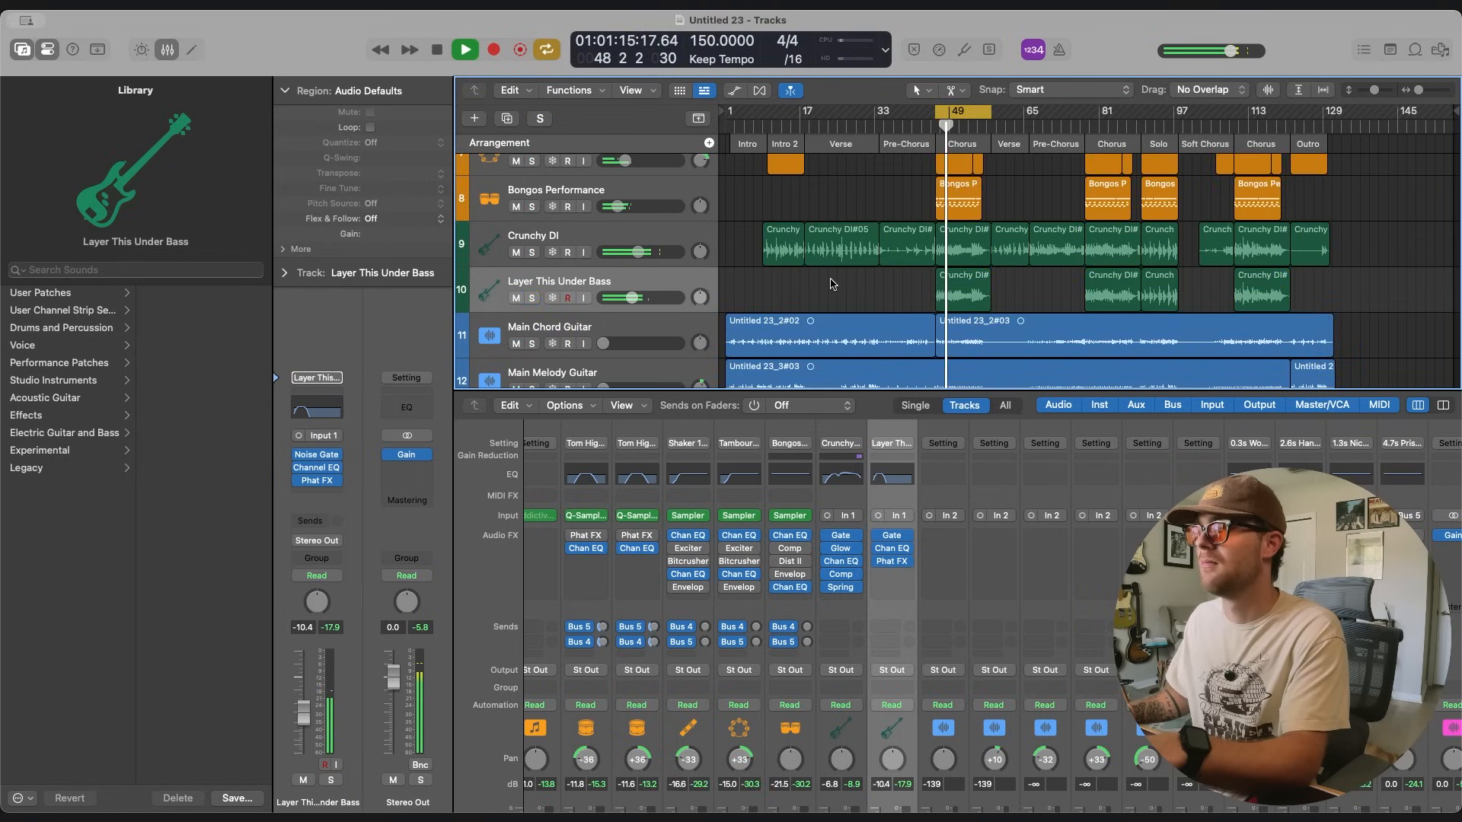
scroll(833, 286, "down", 1)
scroll(833, 297, "up", 1)
key("space")
scroll(883, 280, "up", 1)
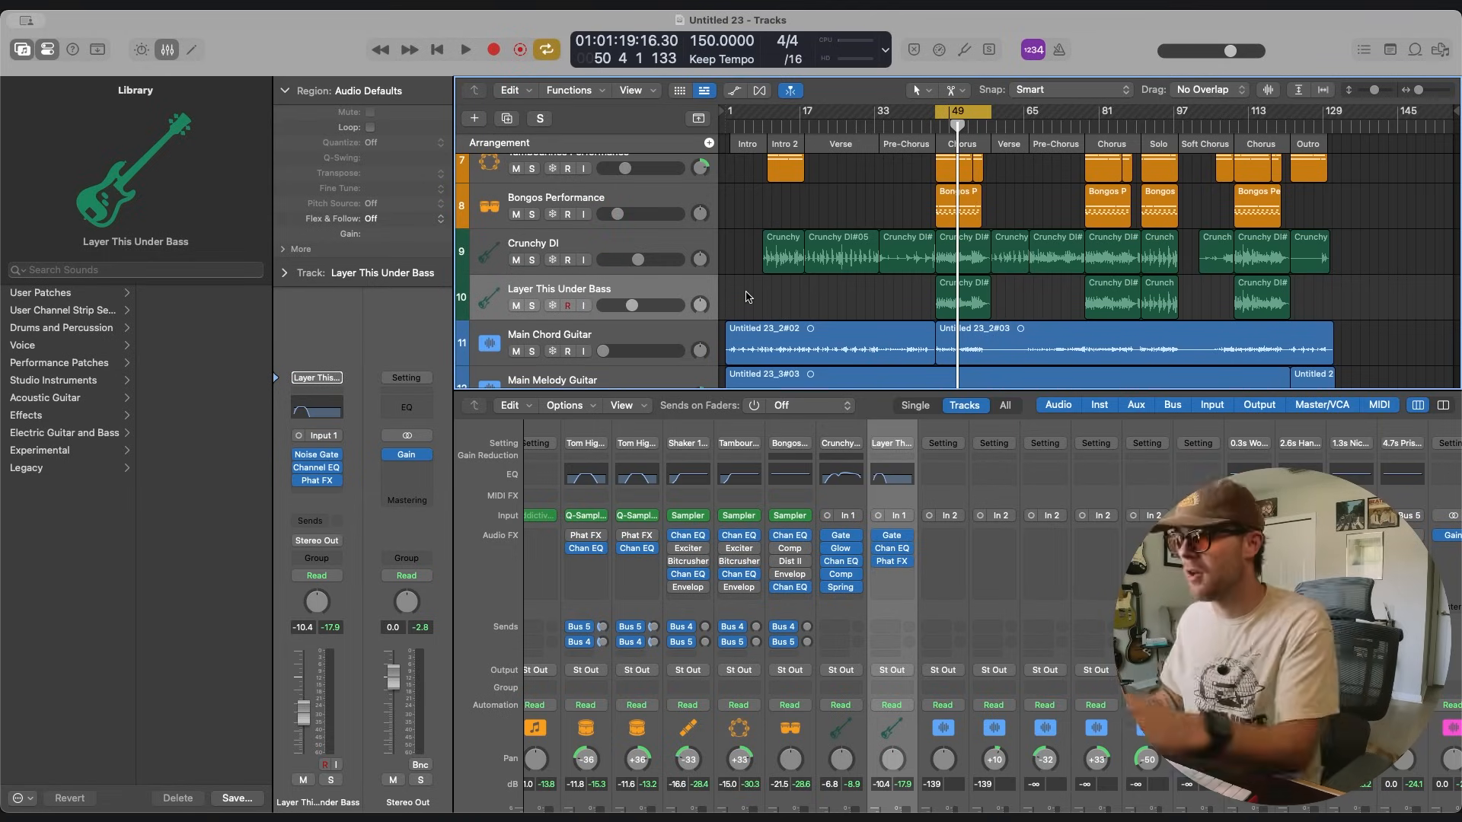
Raise the main and acoustic guitar tracks' faders back up, setting C. Acoustic 2 L to -7.0 dB.
scroll(770, 293, "down", 3)
left_click(663, 293)
scroll(811, 591, "down", 6)
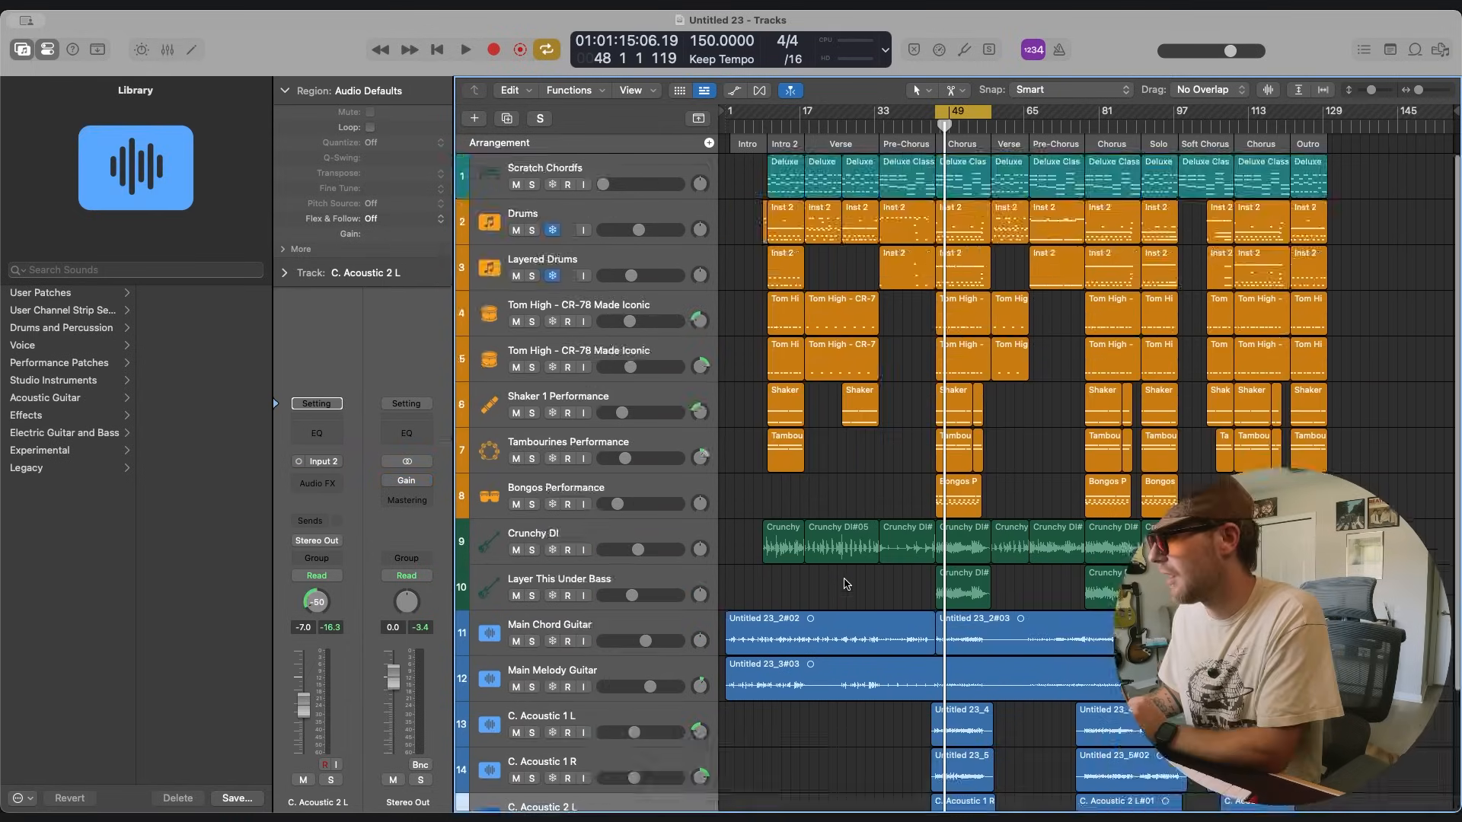
scroll(847, 584, "down", 3)
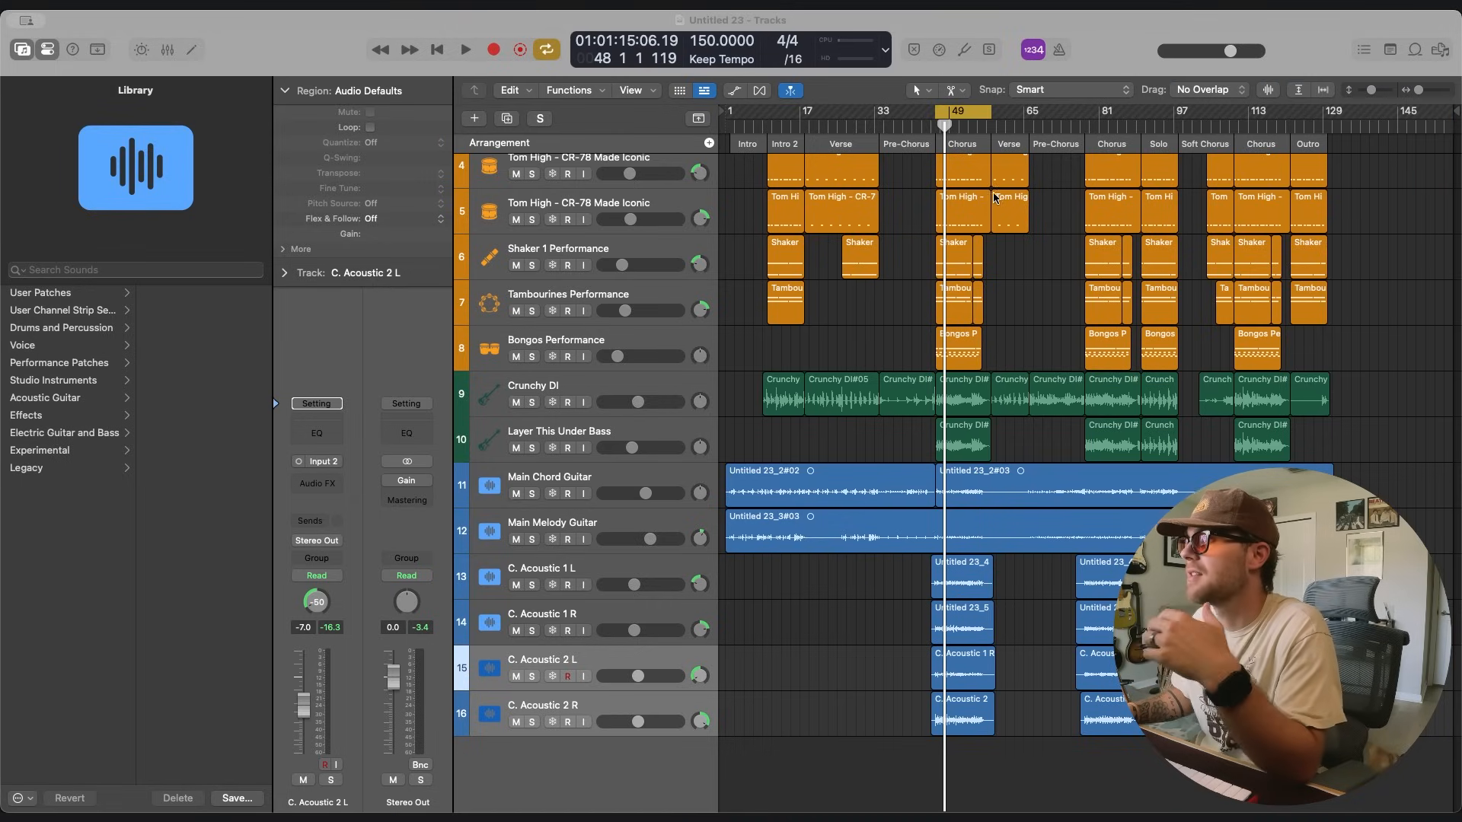
Add a Flutter Bee synth track below C. Acoustic 2 R and record its Intro melody with the Main Melody Guitar soloed.
left_click_drag(1024, 227, 658, 657)
left_click_drag(639, 777, 703, 765)
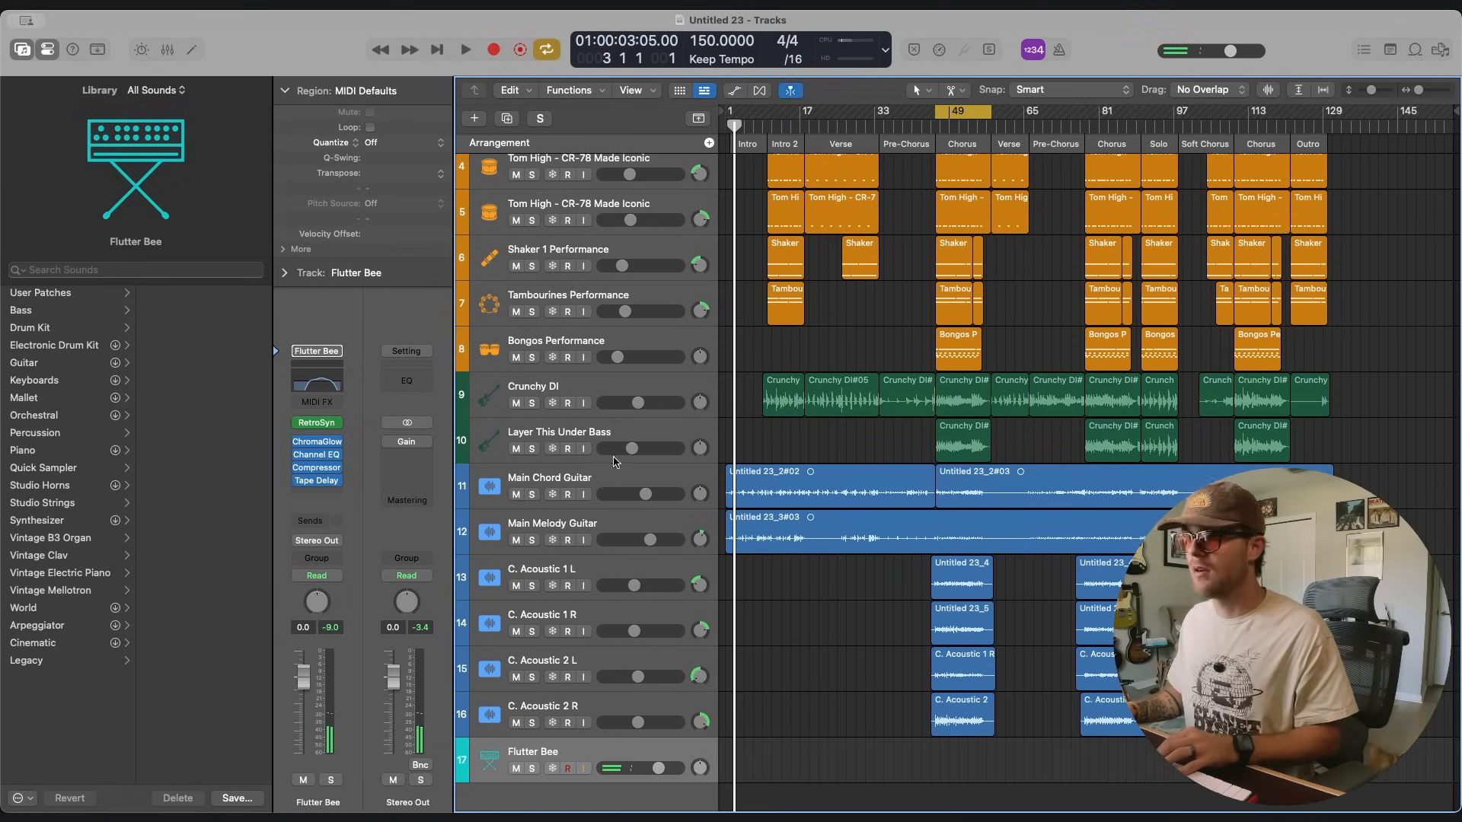
scroll(574, 545, "down", 1)
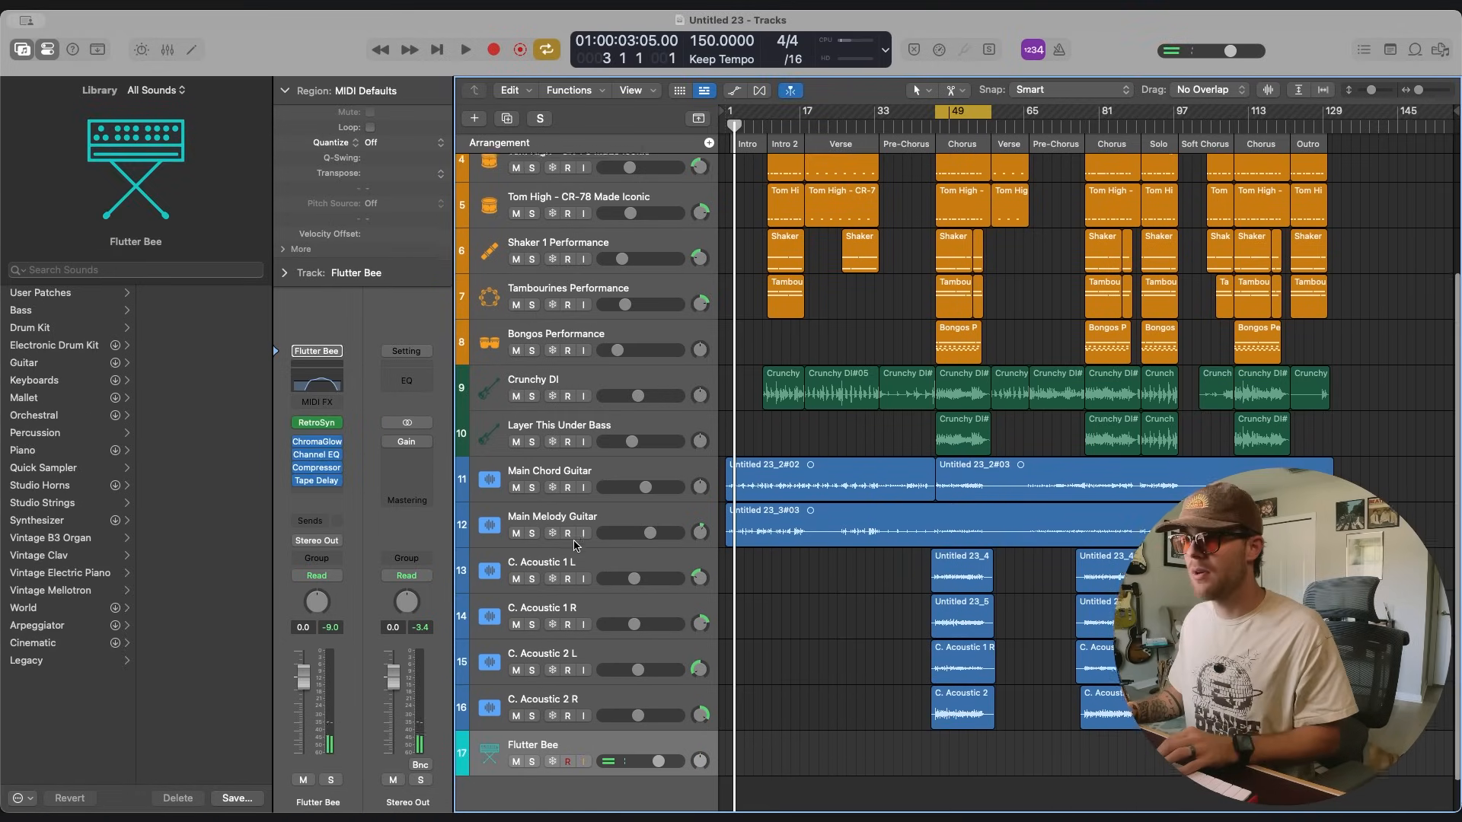
scroll(575, 545, "down", 1)
left_click(532, 533)
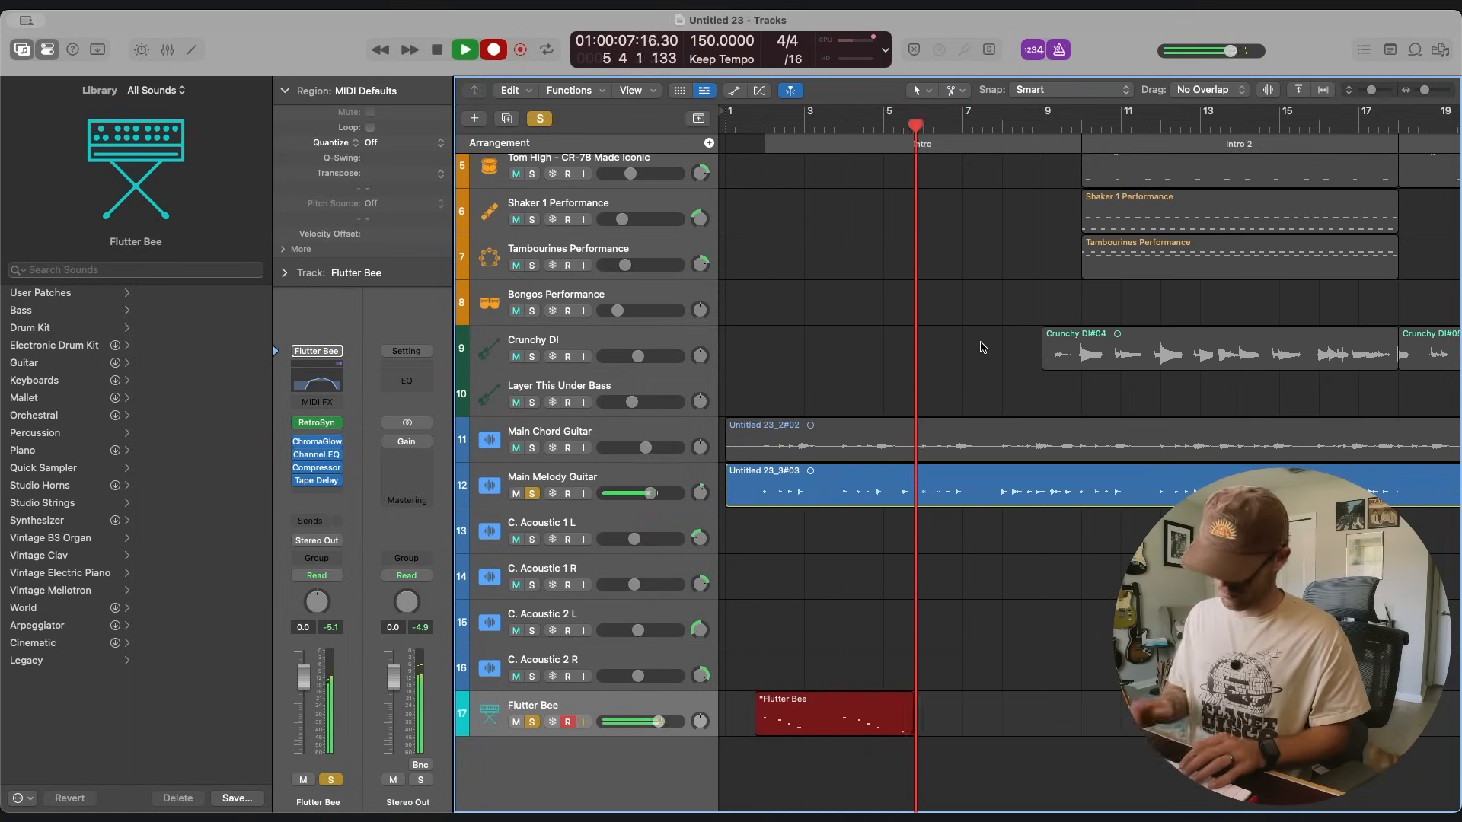
key("space")
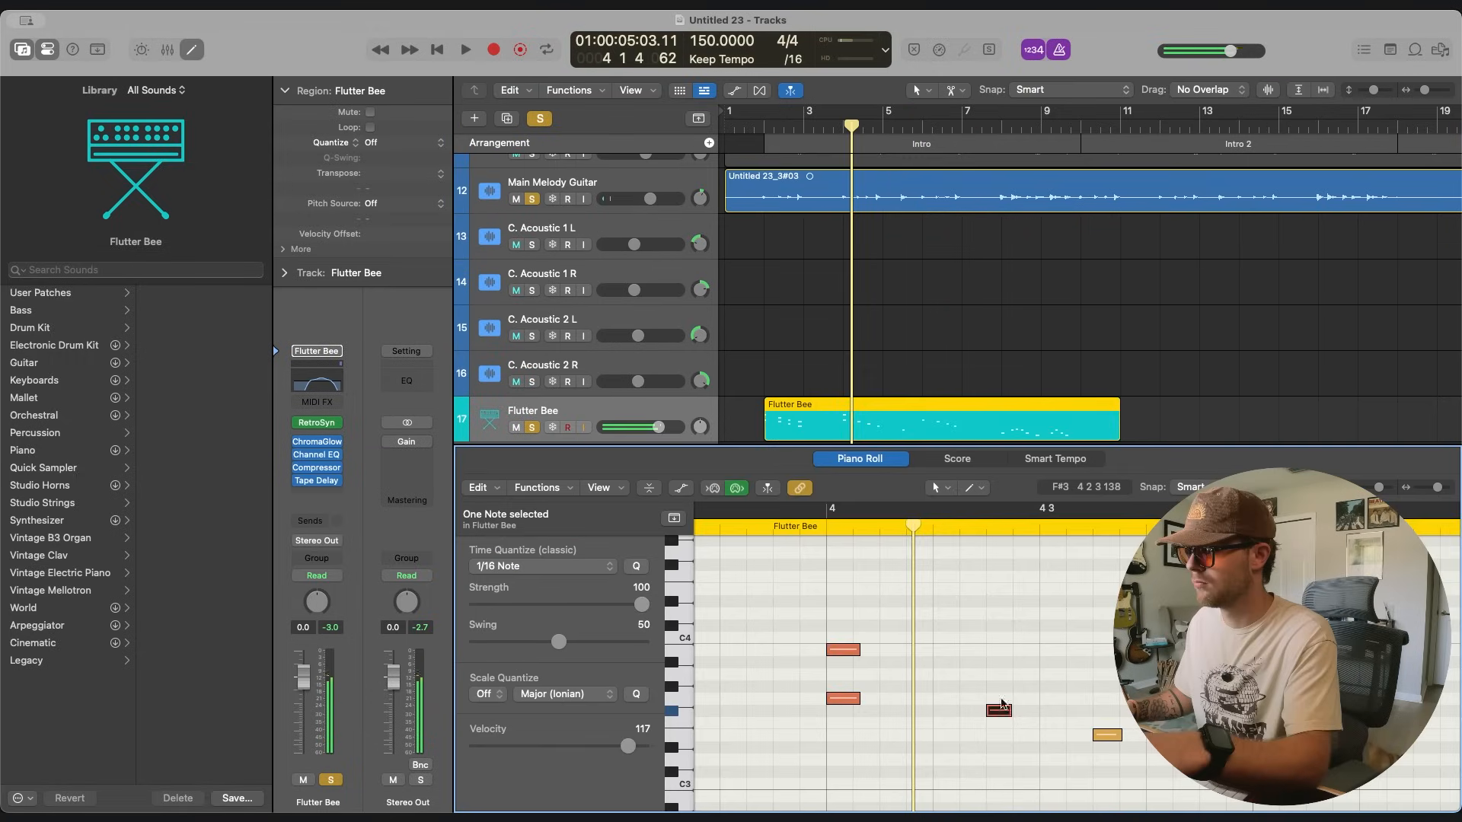
Add harmony notes above the Flutter Bee melody from bar 4, adjusting the pitch of the harmony on beat 2.
left_click_drag(1002, 712, 1002, 668)
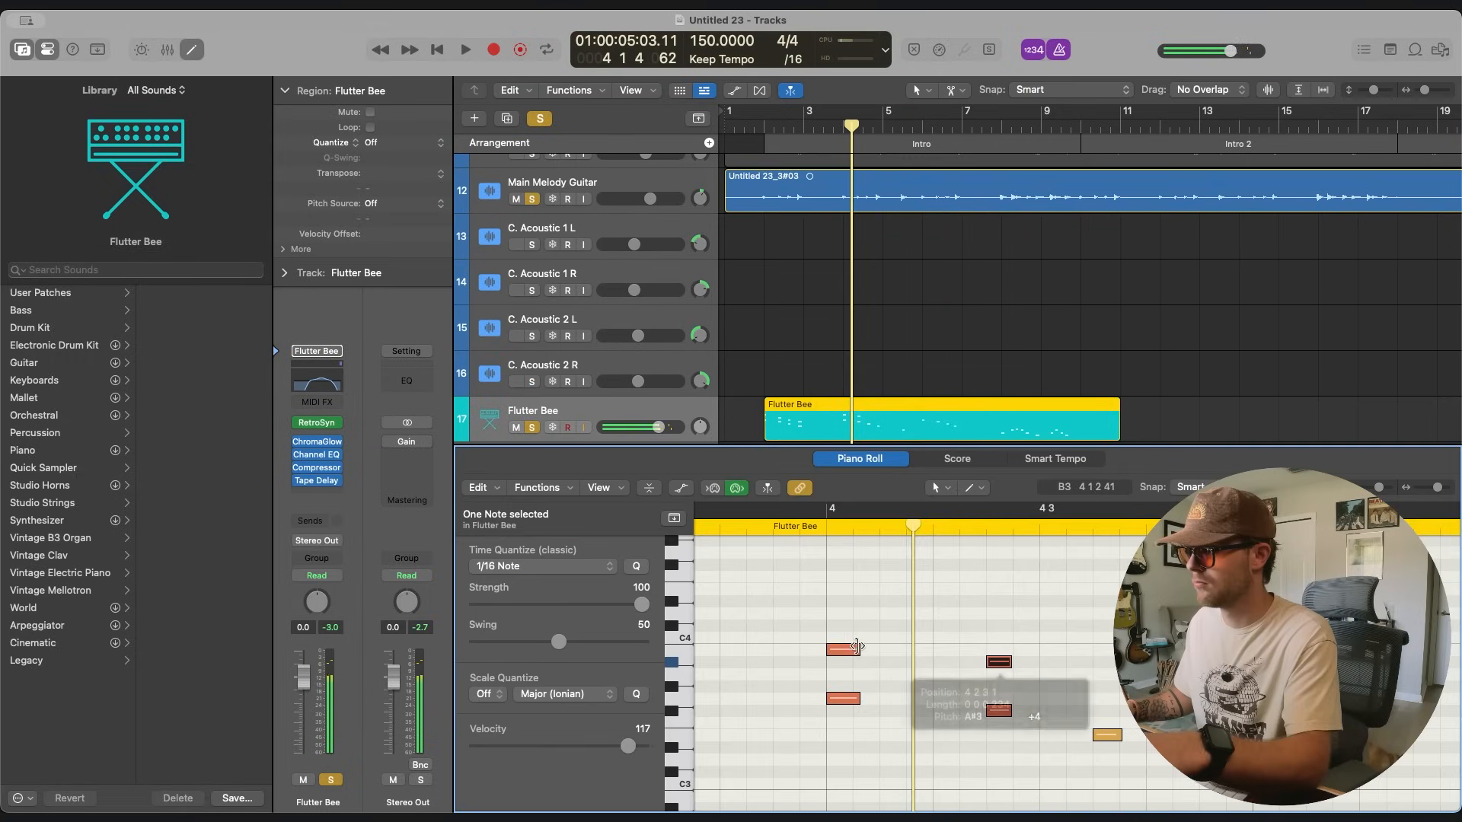
left_click(845, 650)
left_click(996, 661)
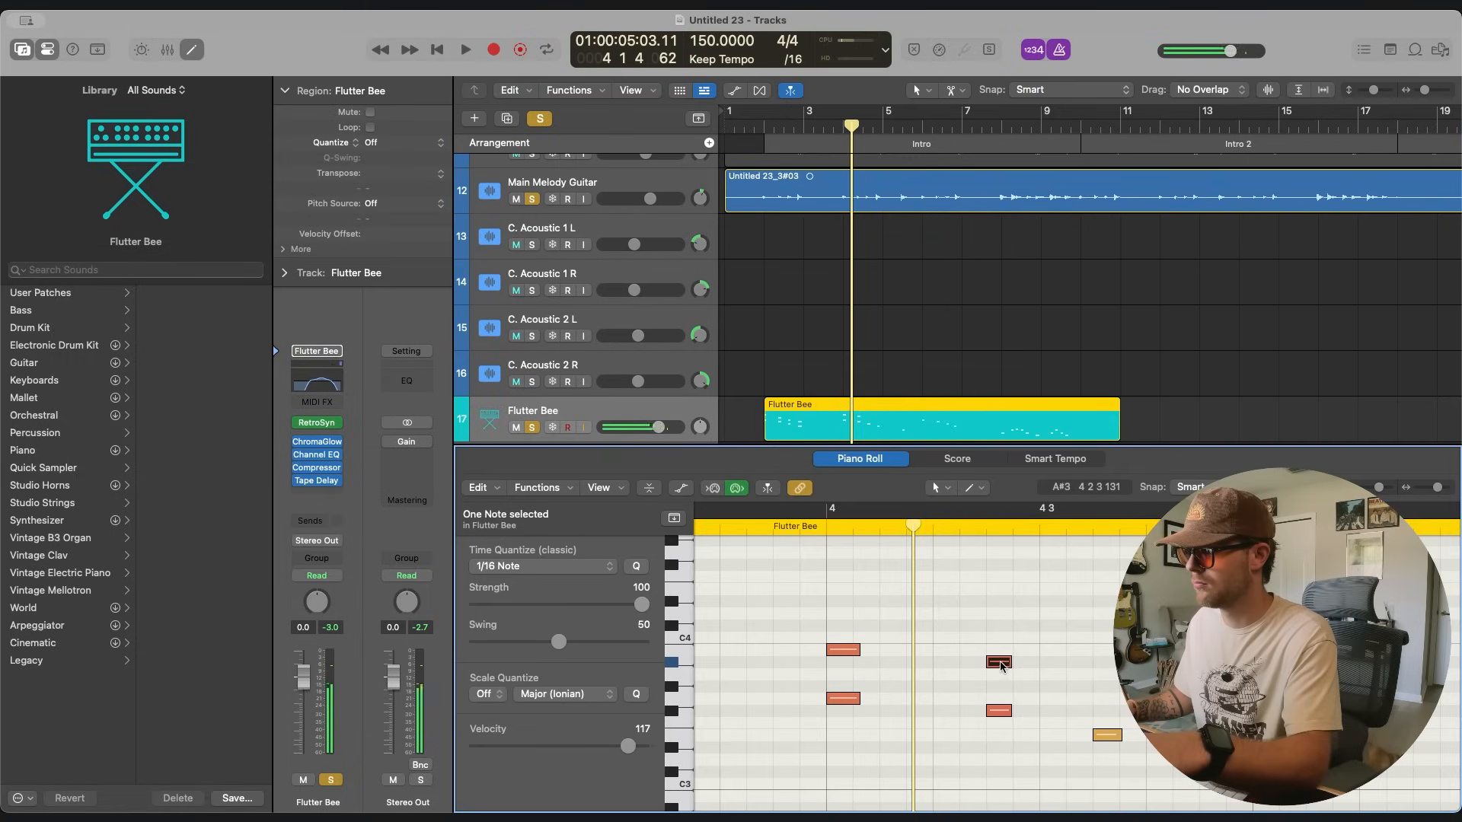
left_click_drag(999, 665, 1000, 676)
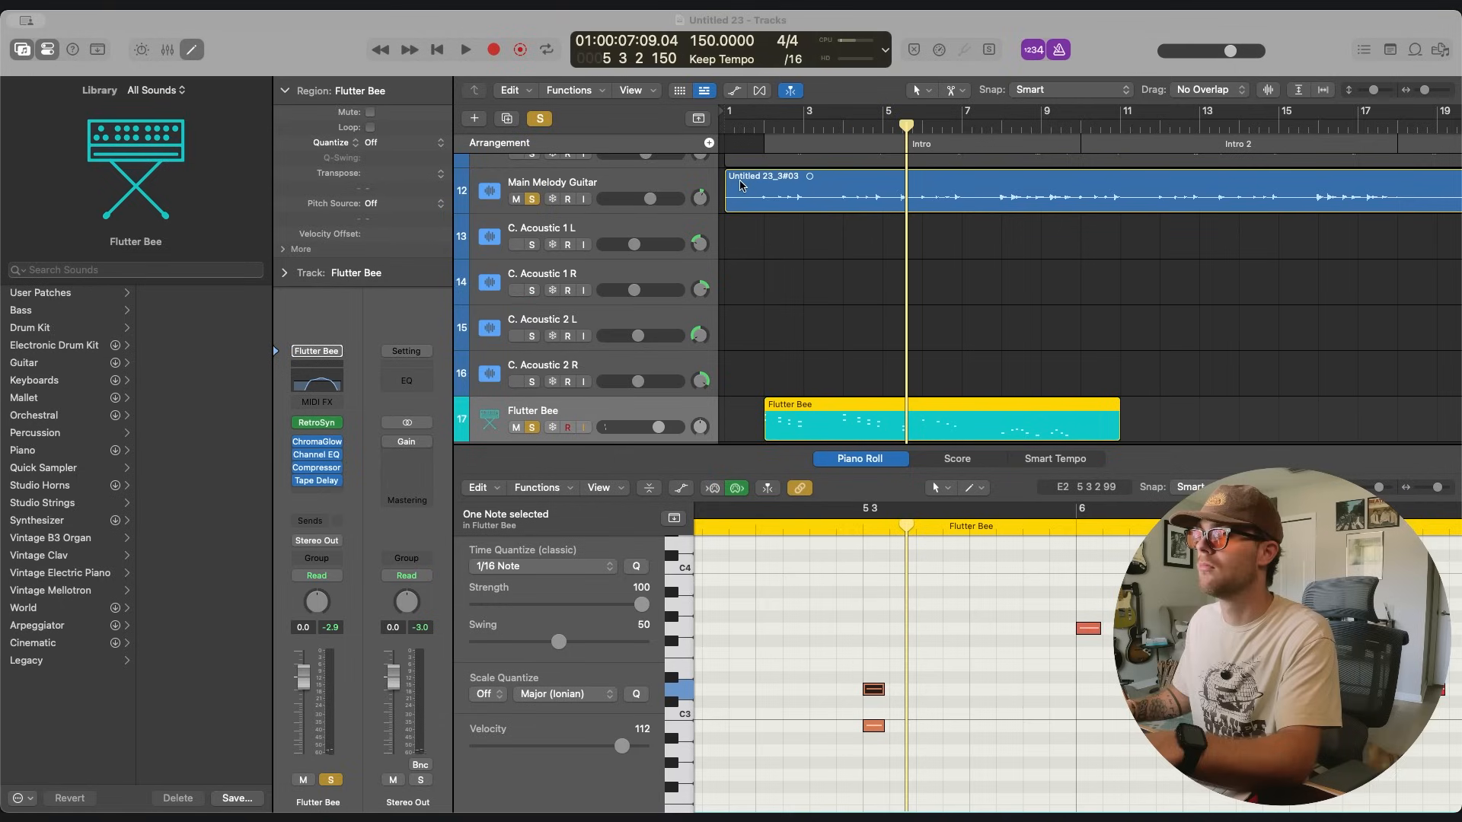
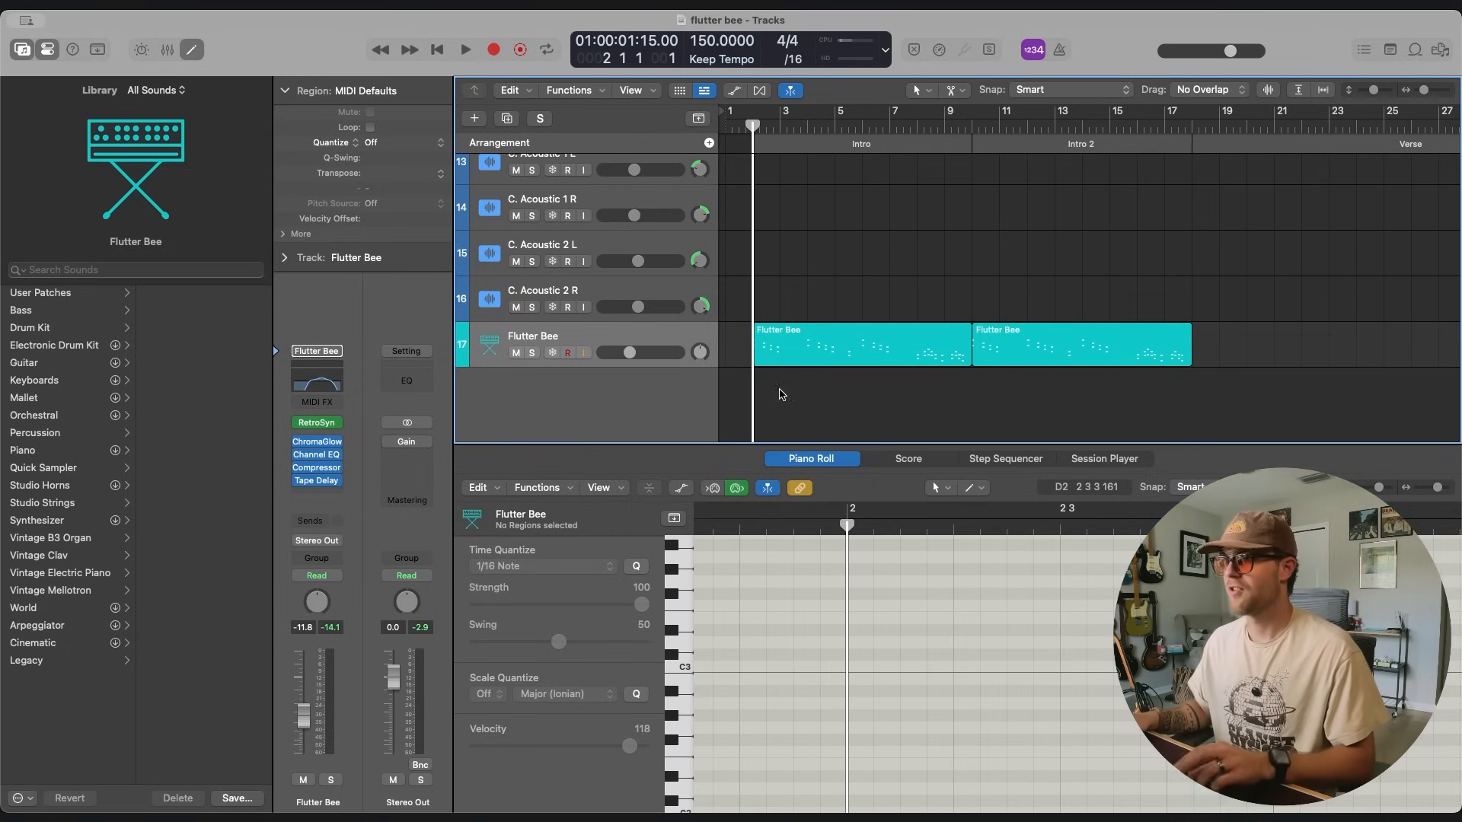
Duplicate the Flutter Bee track, move the Intro region onto the duplicate, and set the cycle range over the Intro.
key("super+d")
left_click_drag(822, 350, 824, 393)
left_click(838, 348)
left_click_drag(750, 116, 971, 116)
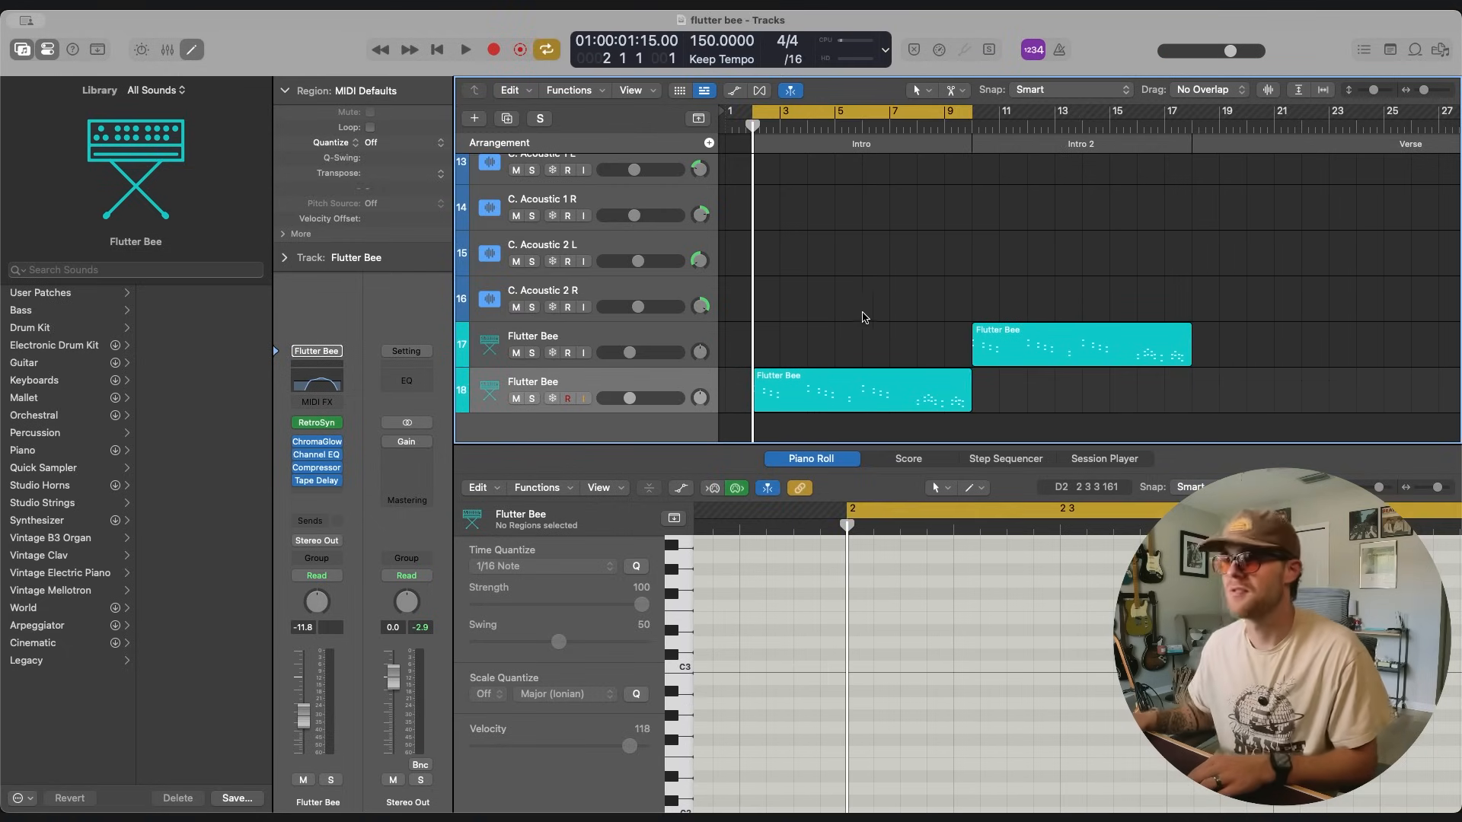
Play the duplicate Flutter Bee track soloed and lower the filter cutoff in its Retro Synth.
key("s")
key("space")
left_click(317, 423)
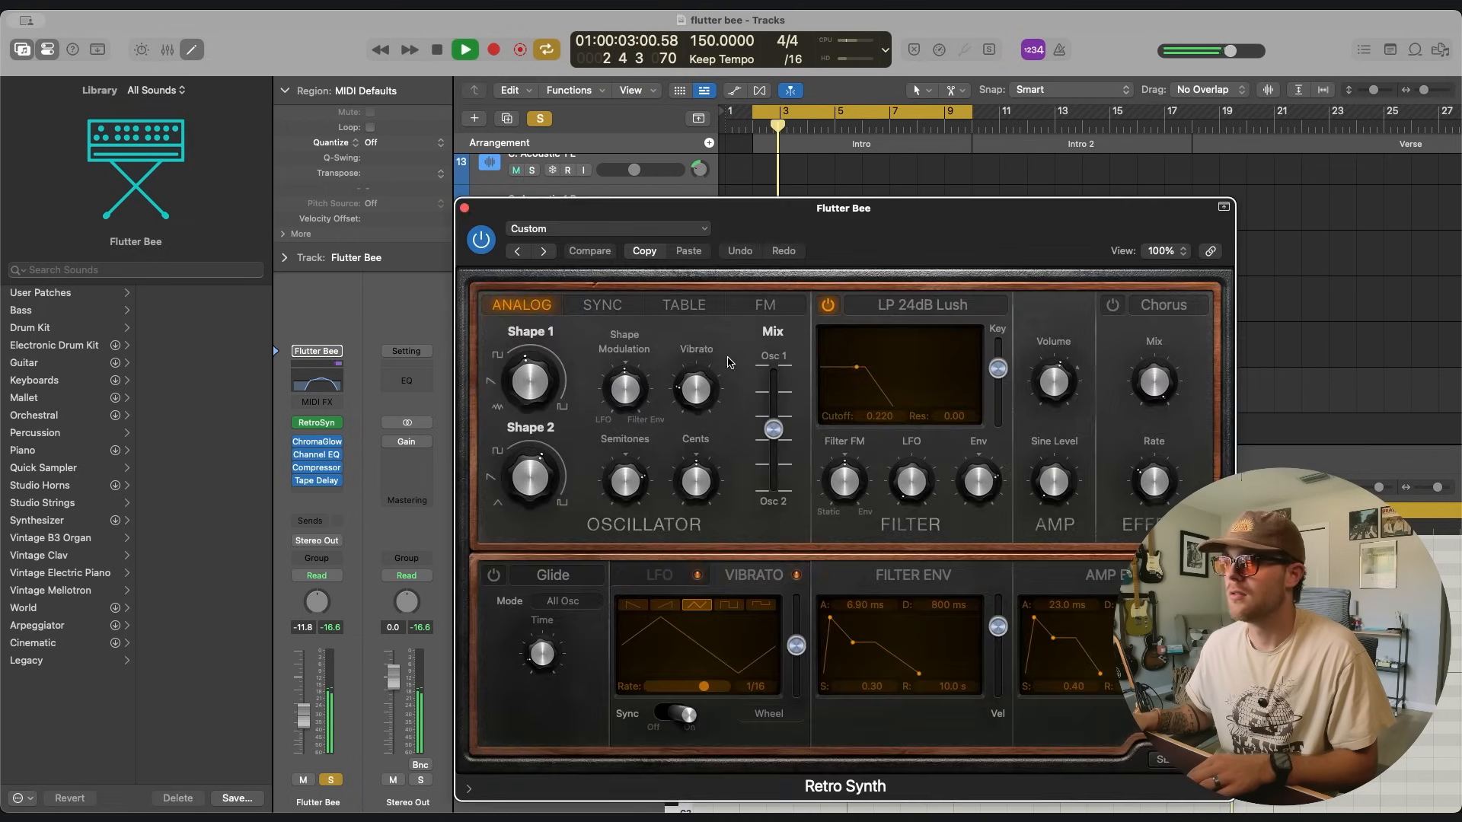
left_click_drag(860, 207, 563, 118)
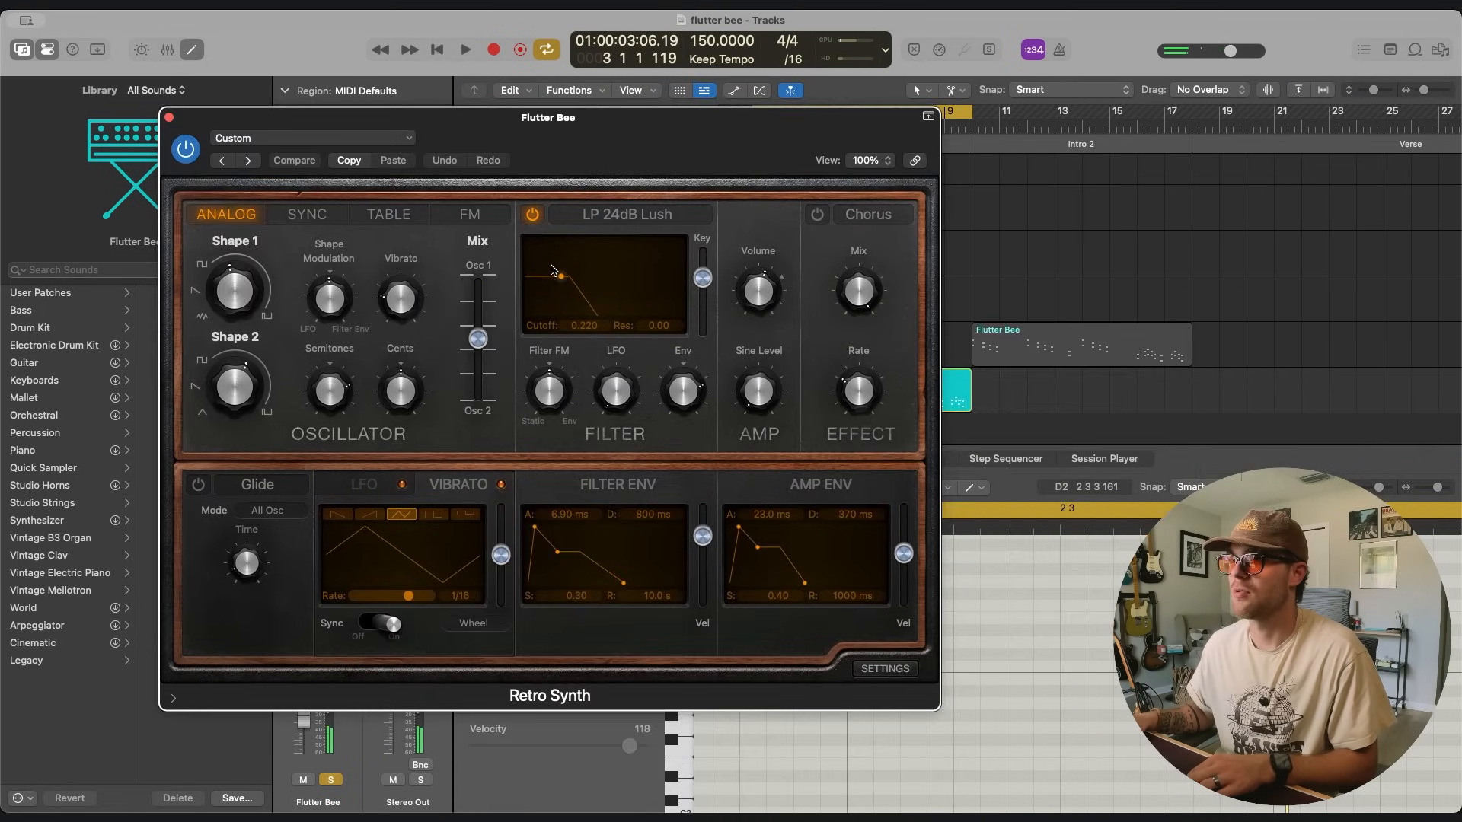
left_click_drag(571, 287, 555, 284)
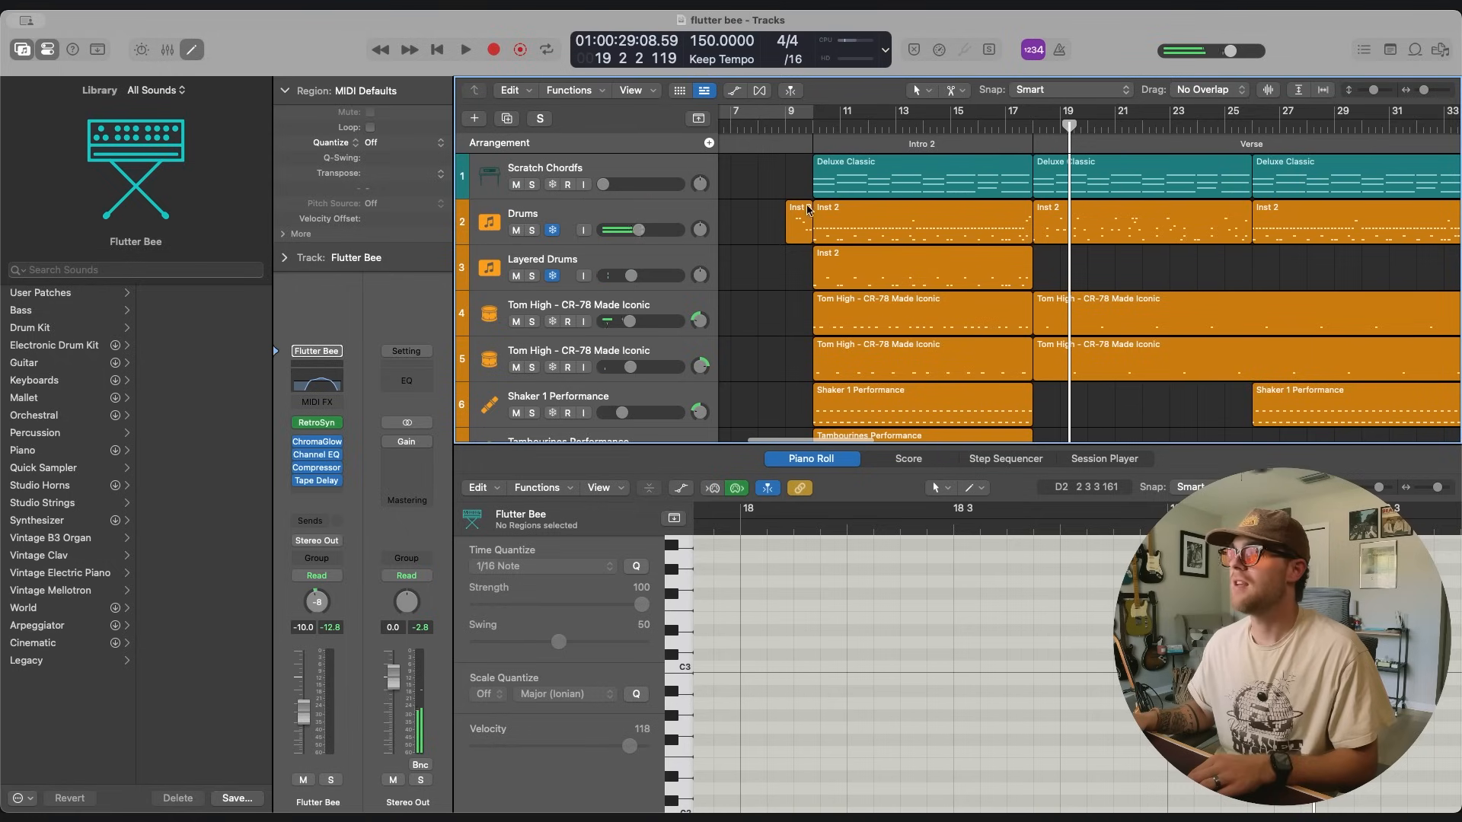
Cycle the Intro and load LABS as the instrument for the Scratch Chordfs Intro region.
left_click(642, 166)
scroll(850, 195, "left", 5)
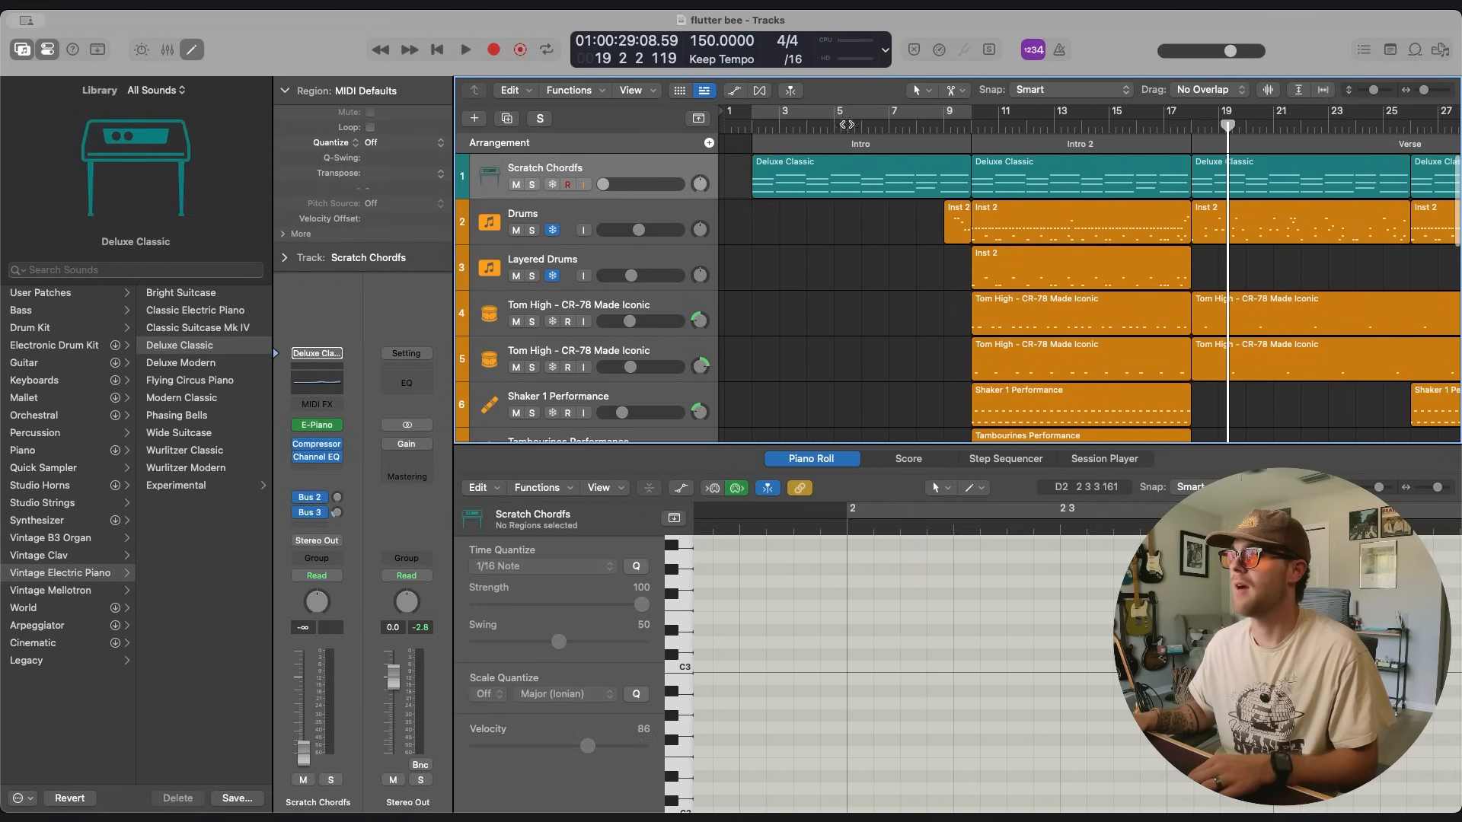
left_click(853, 112)
left_click(641, 166)
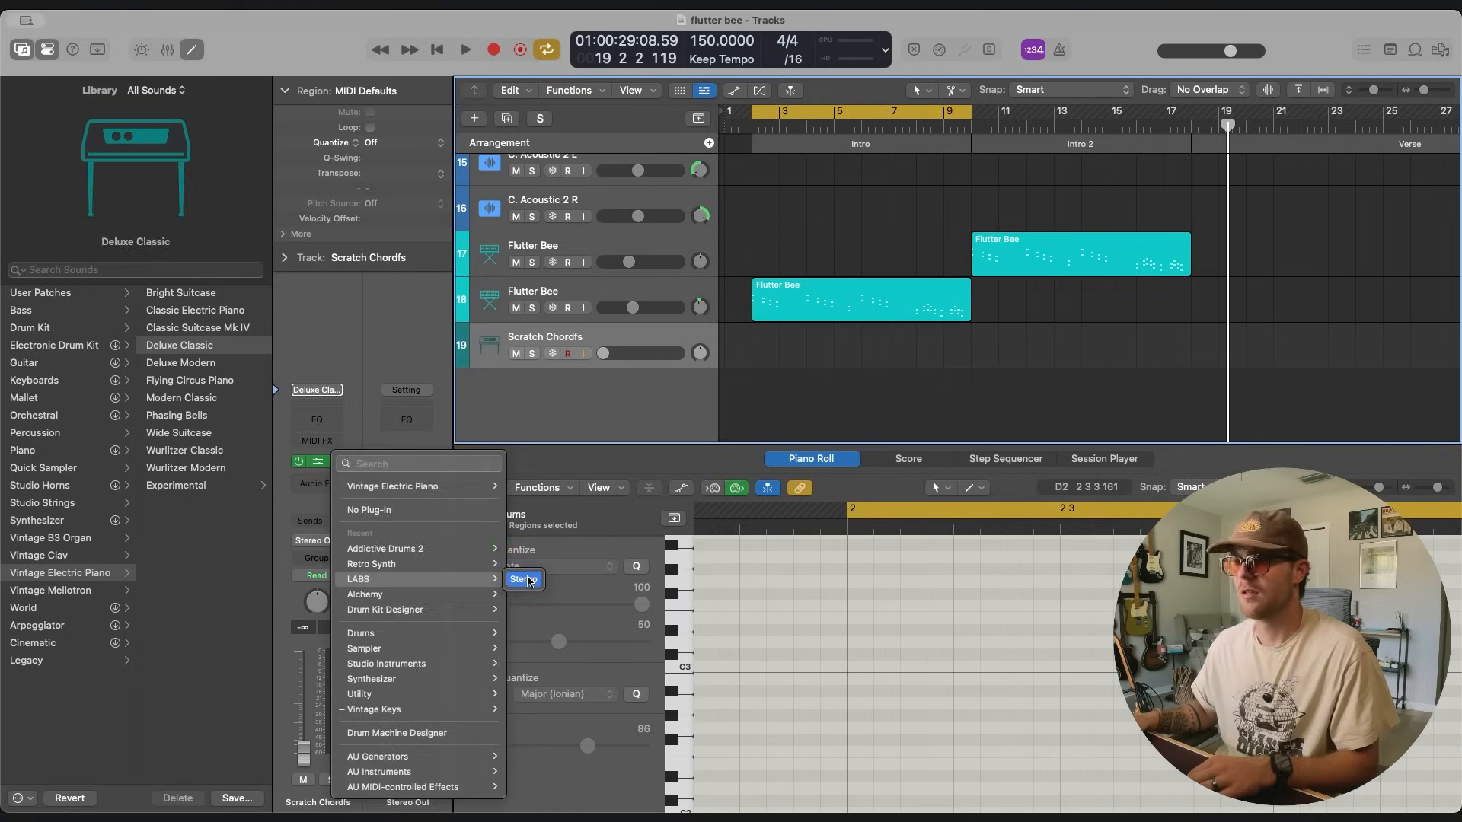
left_click(475, 553)
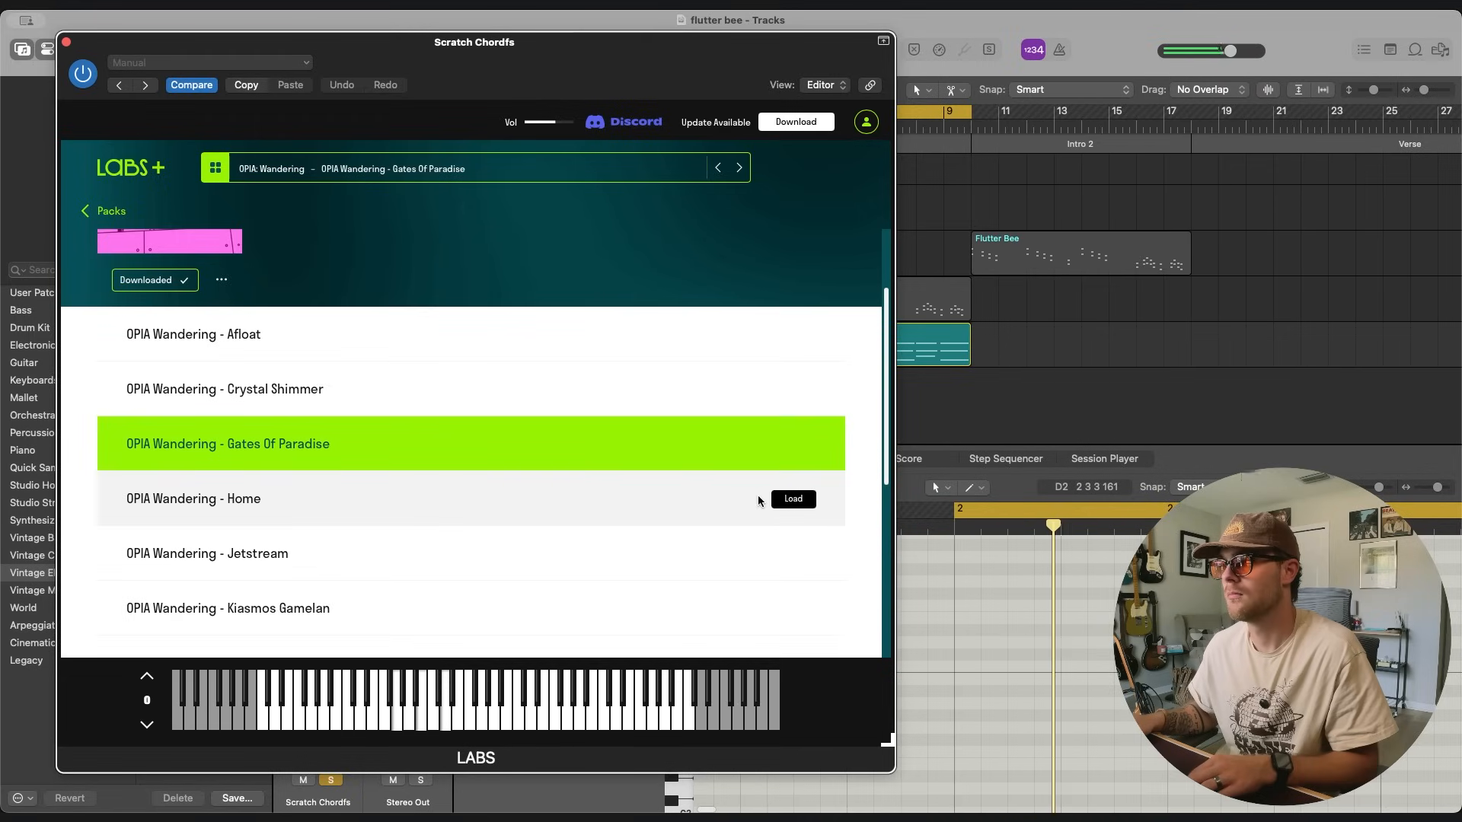
Load the OPIA Wandering - Home preset in LABS, play it in the full mix, and open the main dial's parameter choices.
left_click(793, 499)
scroll(782, 504, "down", 2)
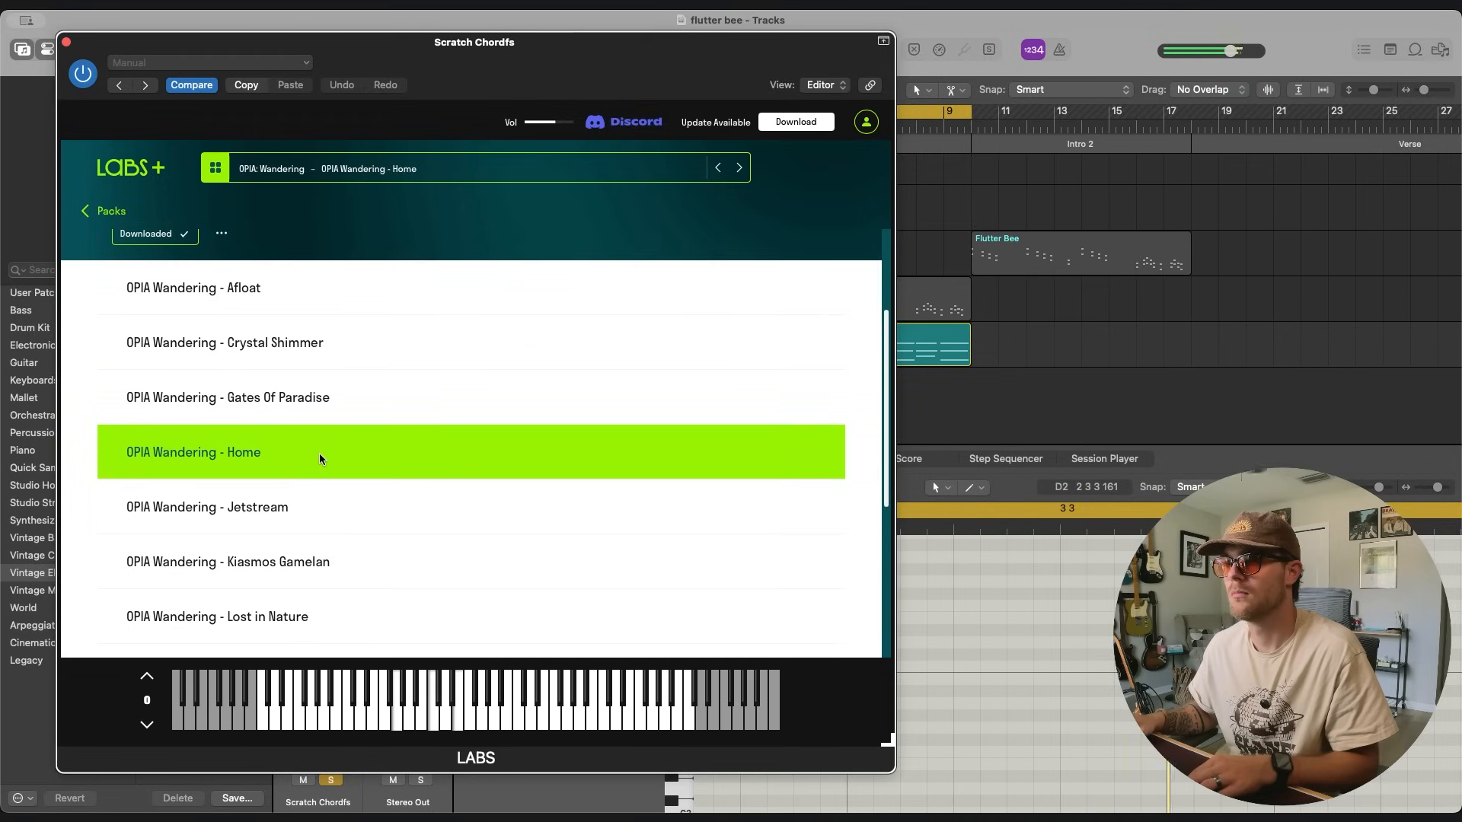
key("s")
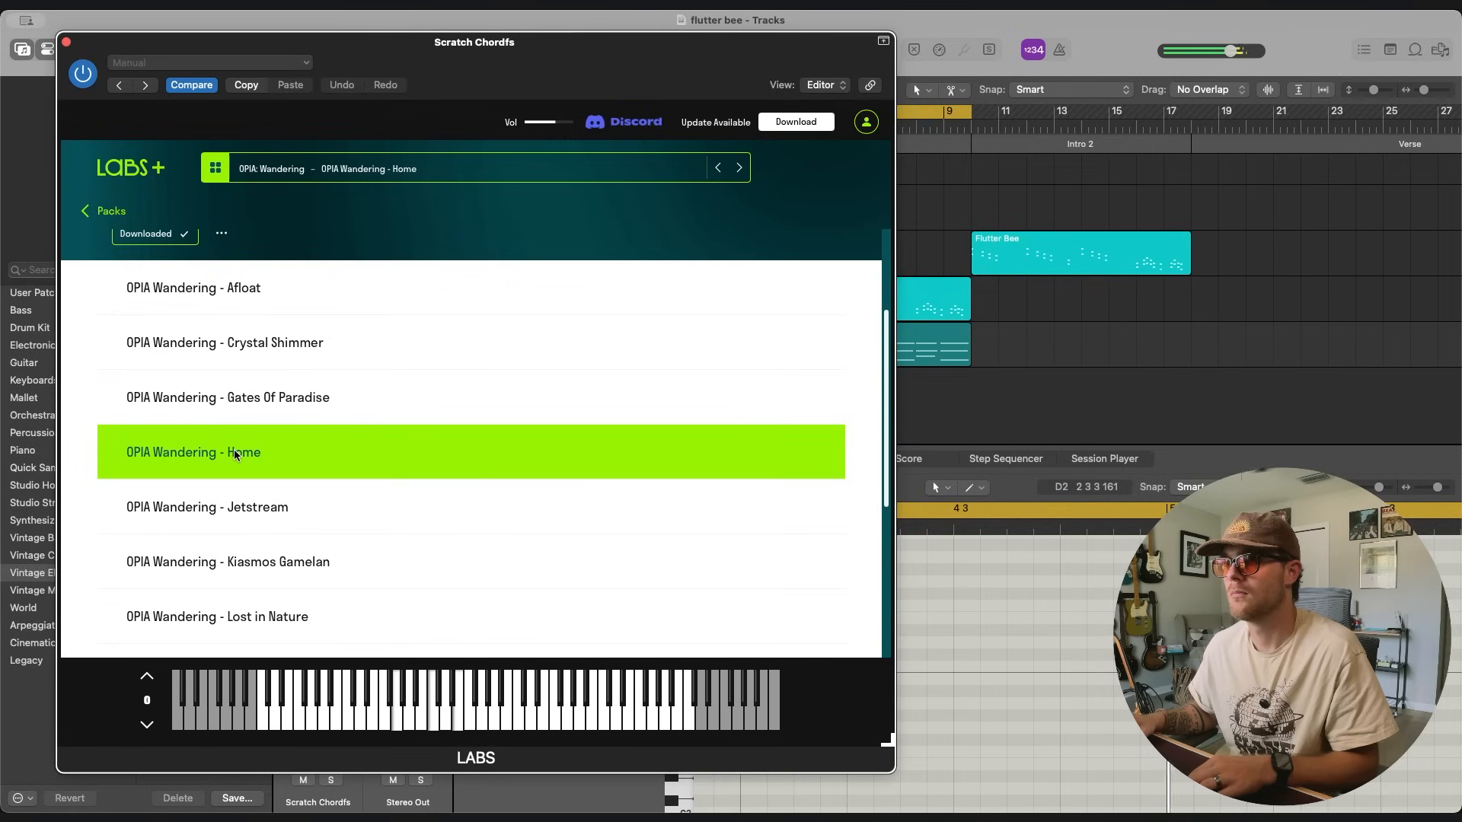
left_click(124, 168)
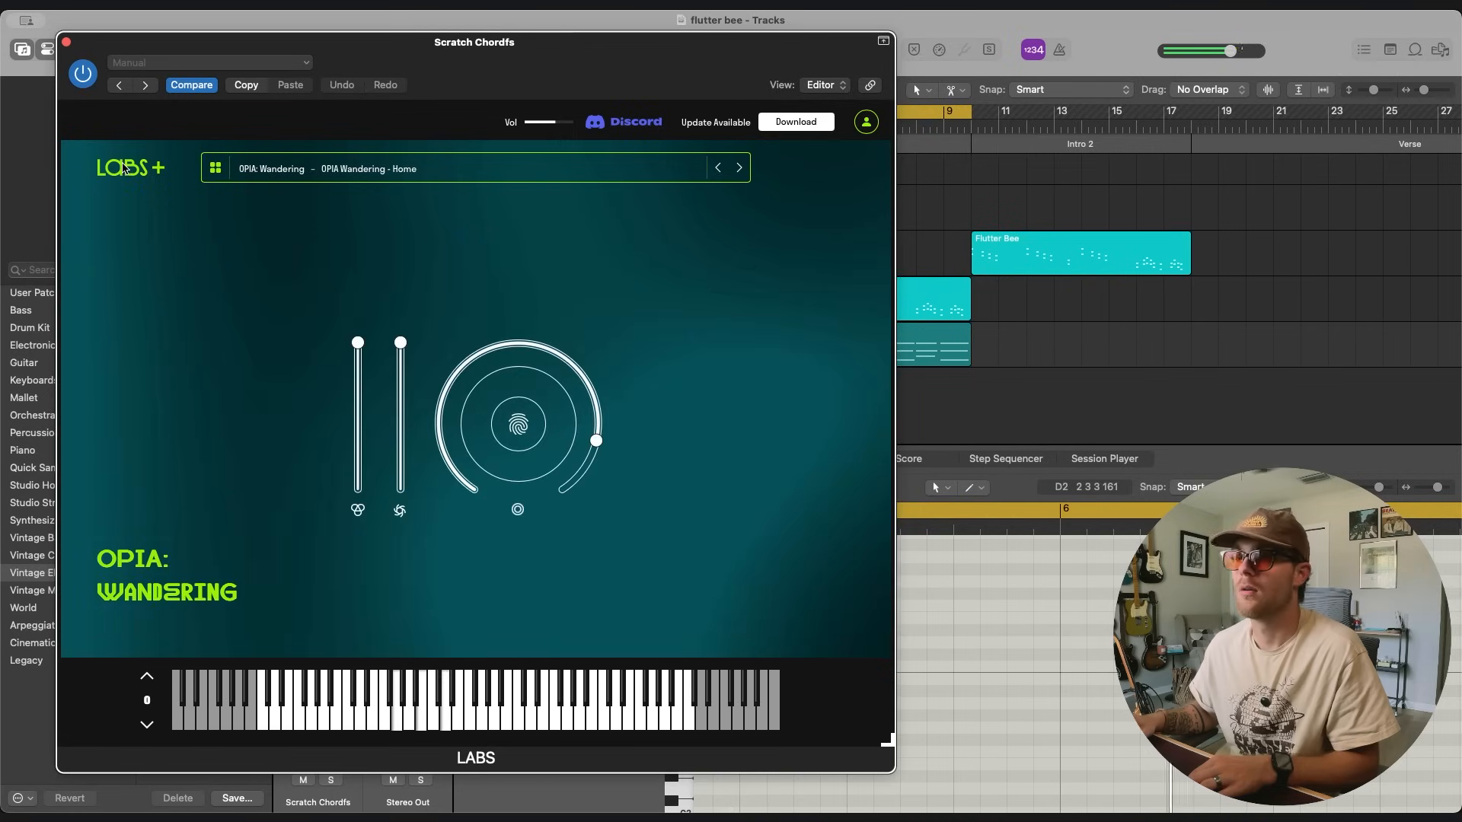
right_click(610, 449)
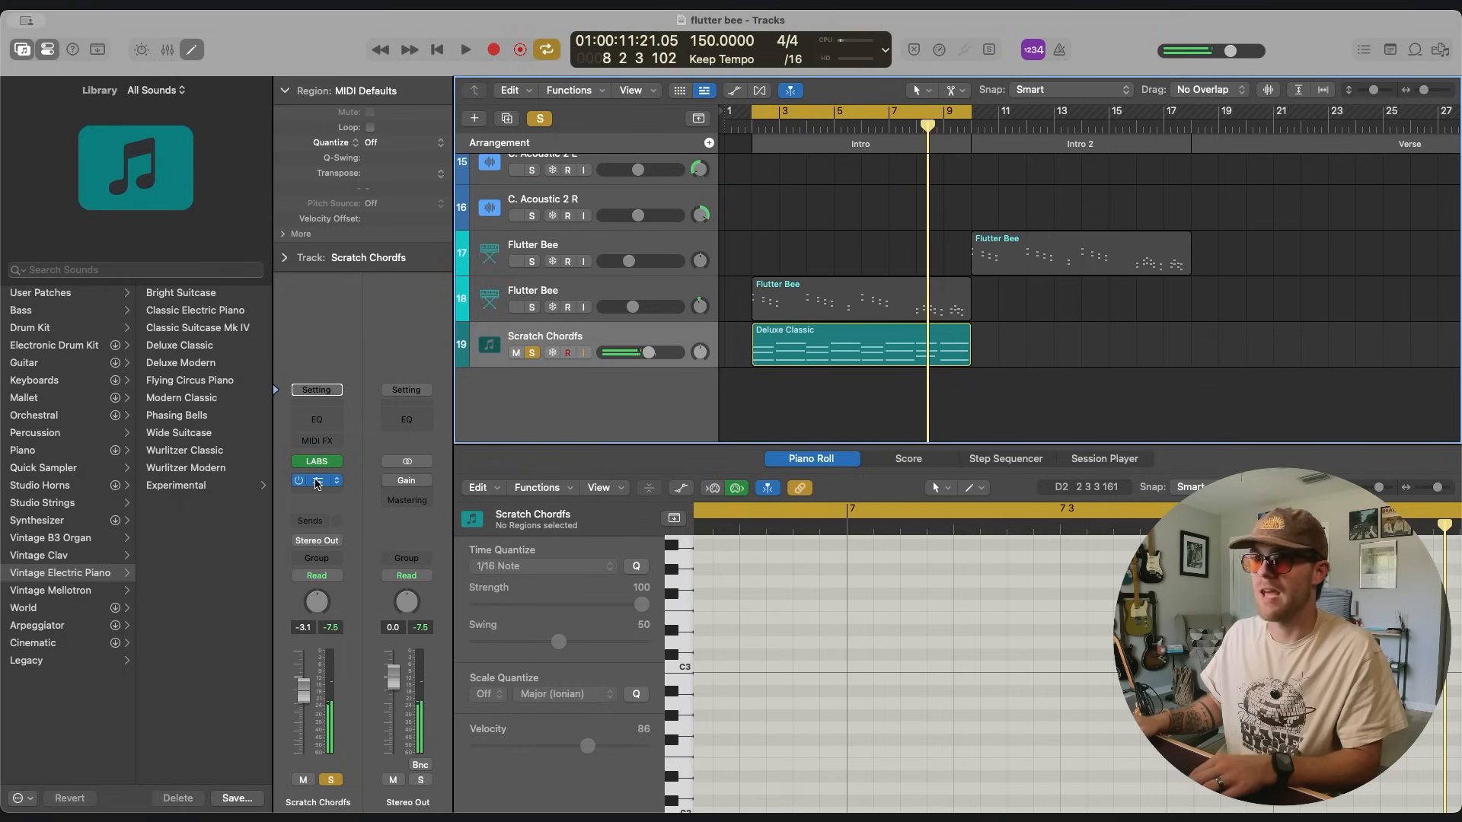
Add Tape MELLO-FI with the Lo-Fi Quiver preset to the Intro chords and adjust its Flutter, Wow and Filter during playback.
left_click(316, 484)
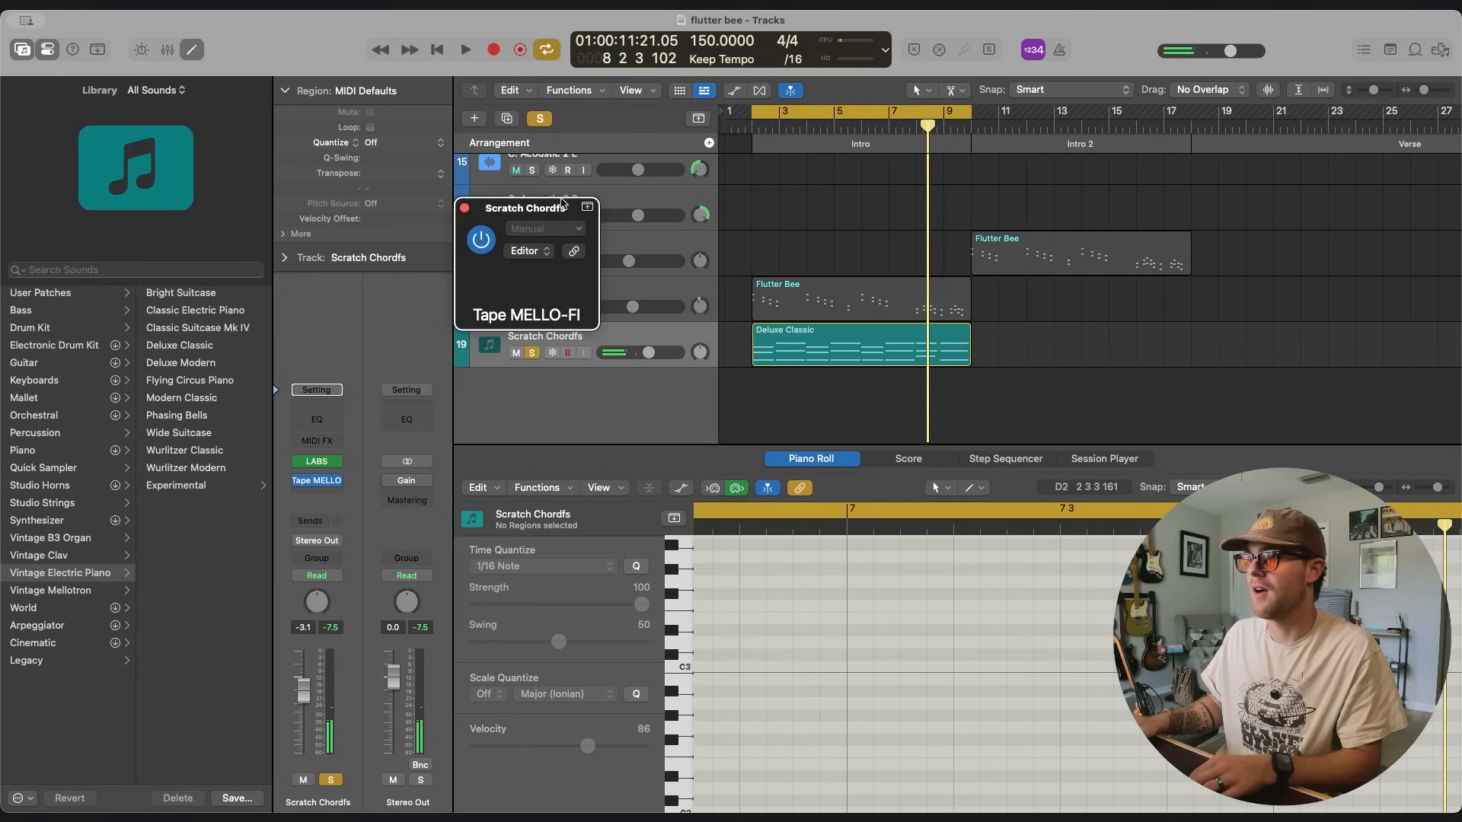
key("space")
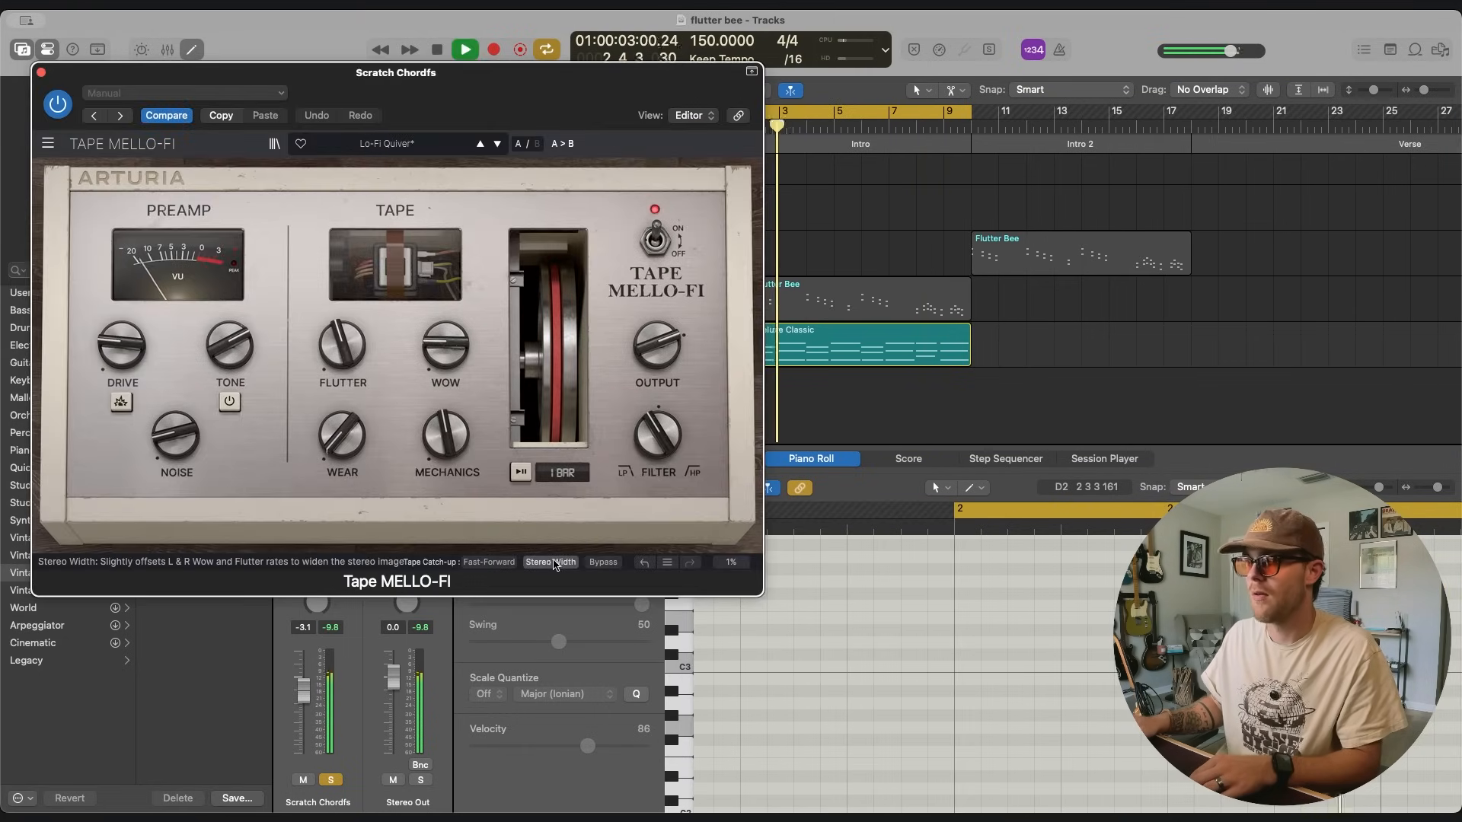
left_click_drag(347, 343, 346, 369)
left_click_drag(461, 344, 460, 324)
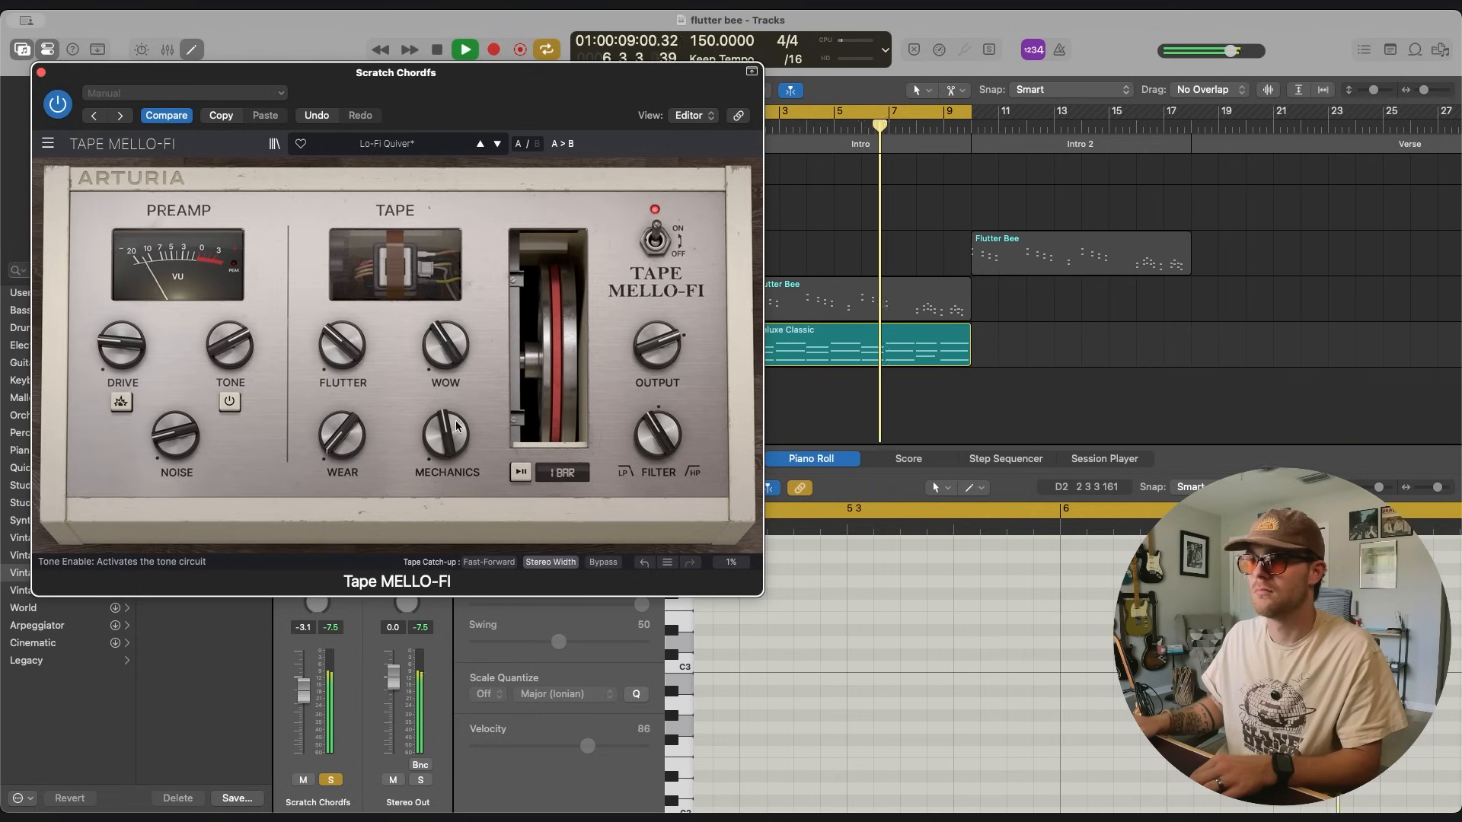
left_click_drag(667, 459, 669, 447)
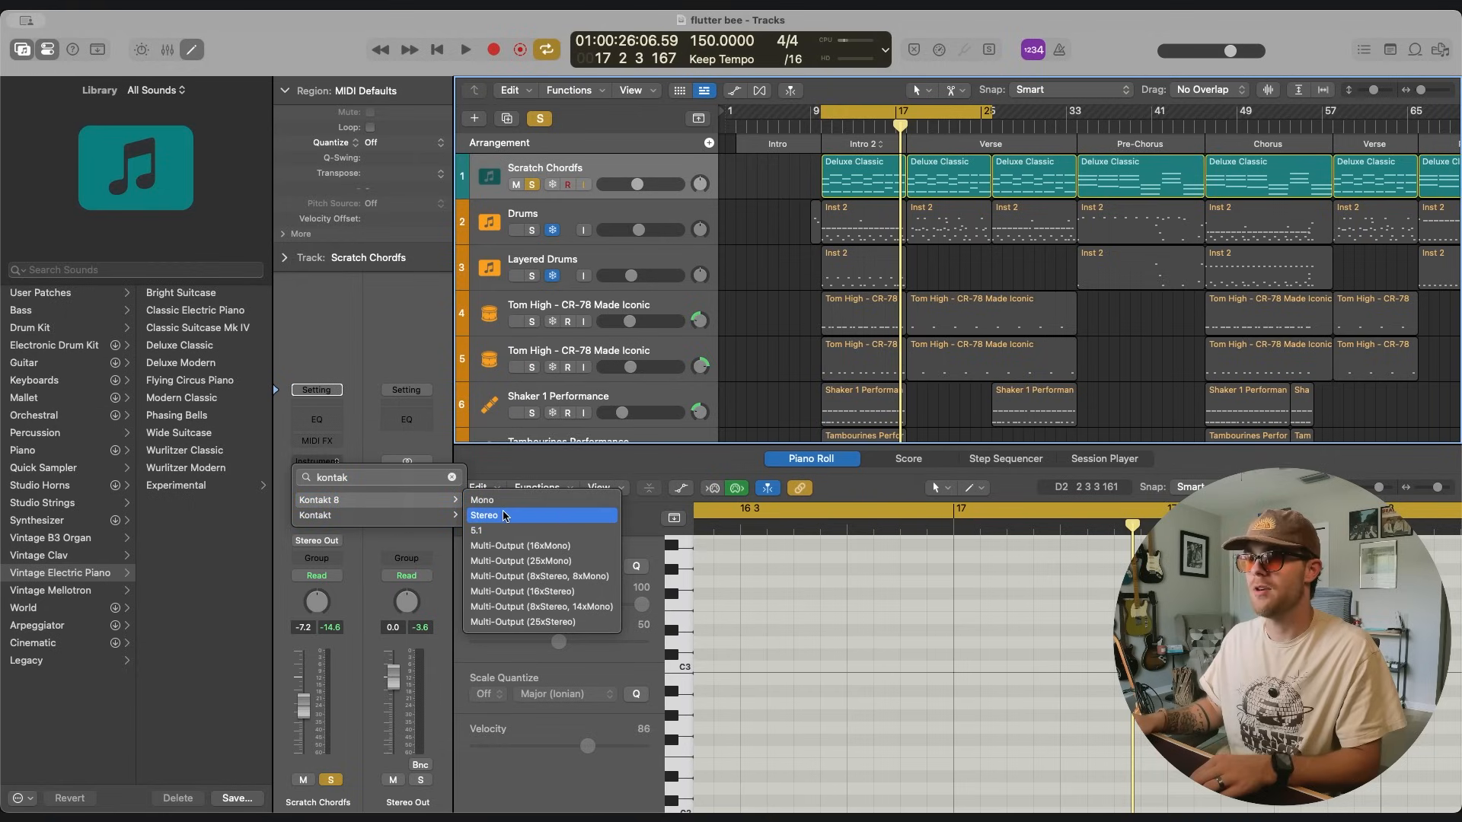
Load Kontakt 8 in stereo on the main Scratch Chordfs track and play the Electric Keys Phoenix preset Blue Phoenix in the mix.
left_click(504, 515)
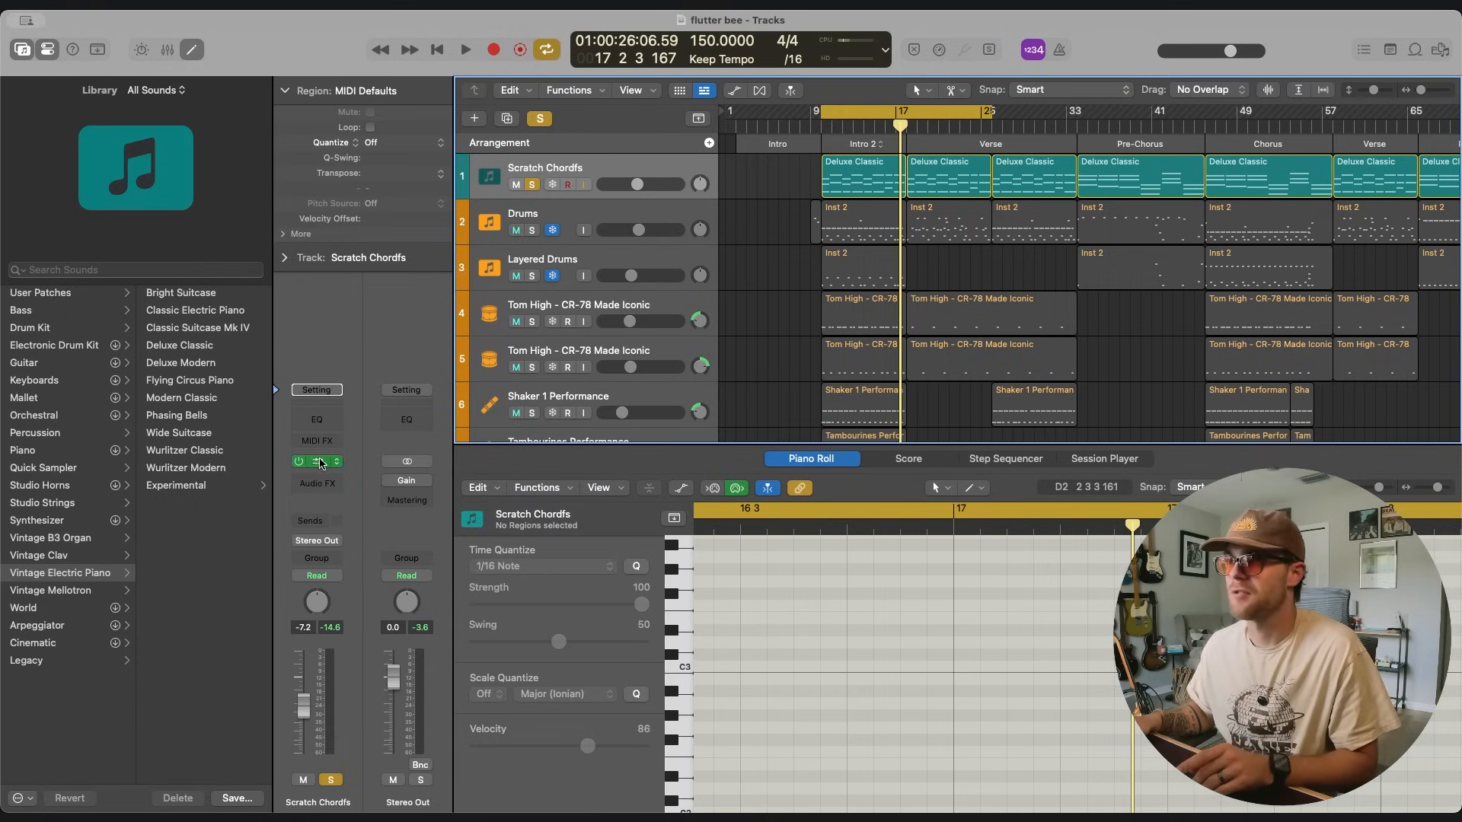
left_click(321, 463)
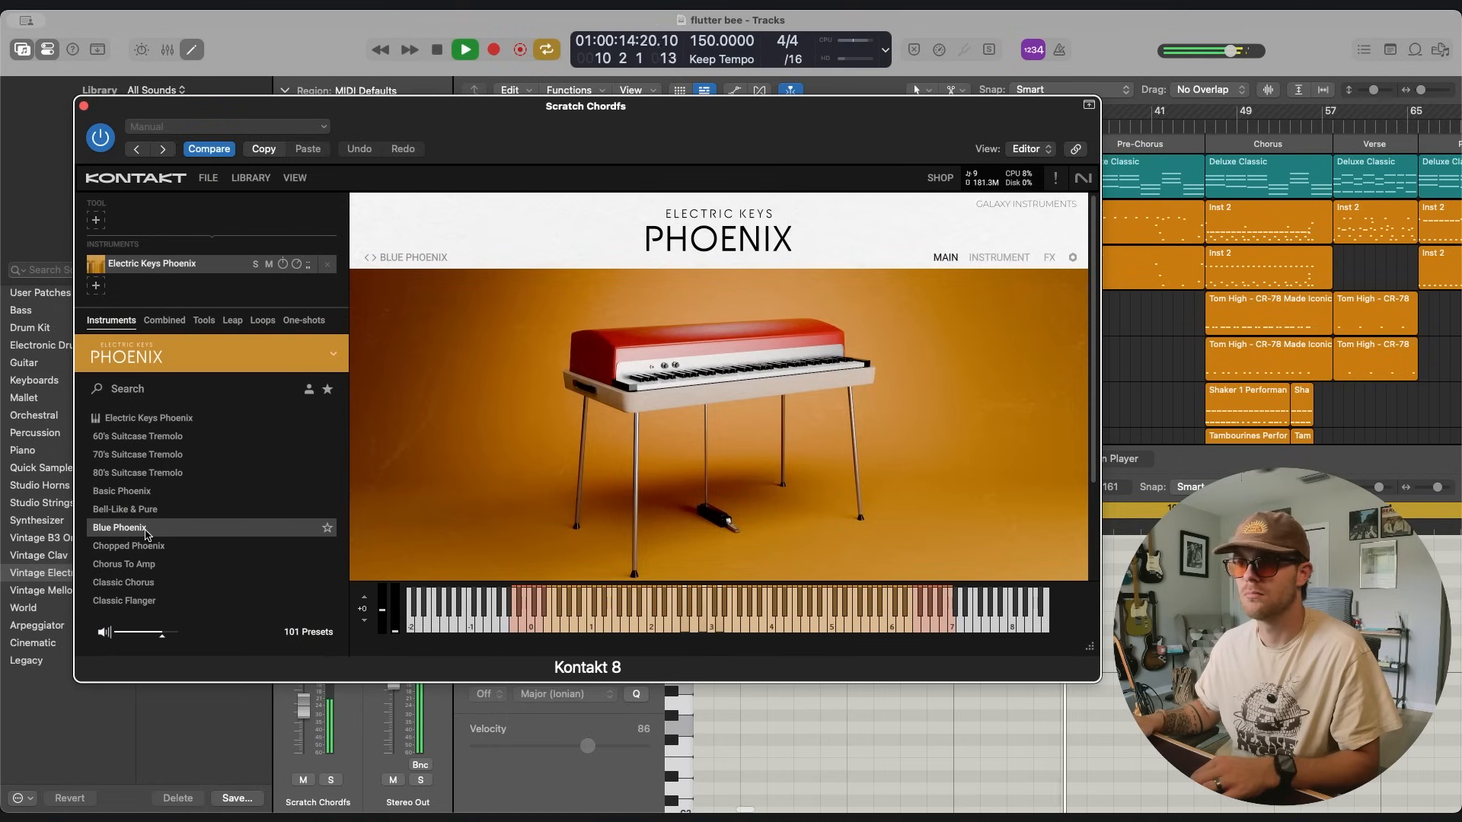
key("s")
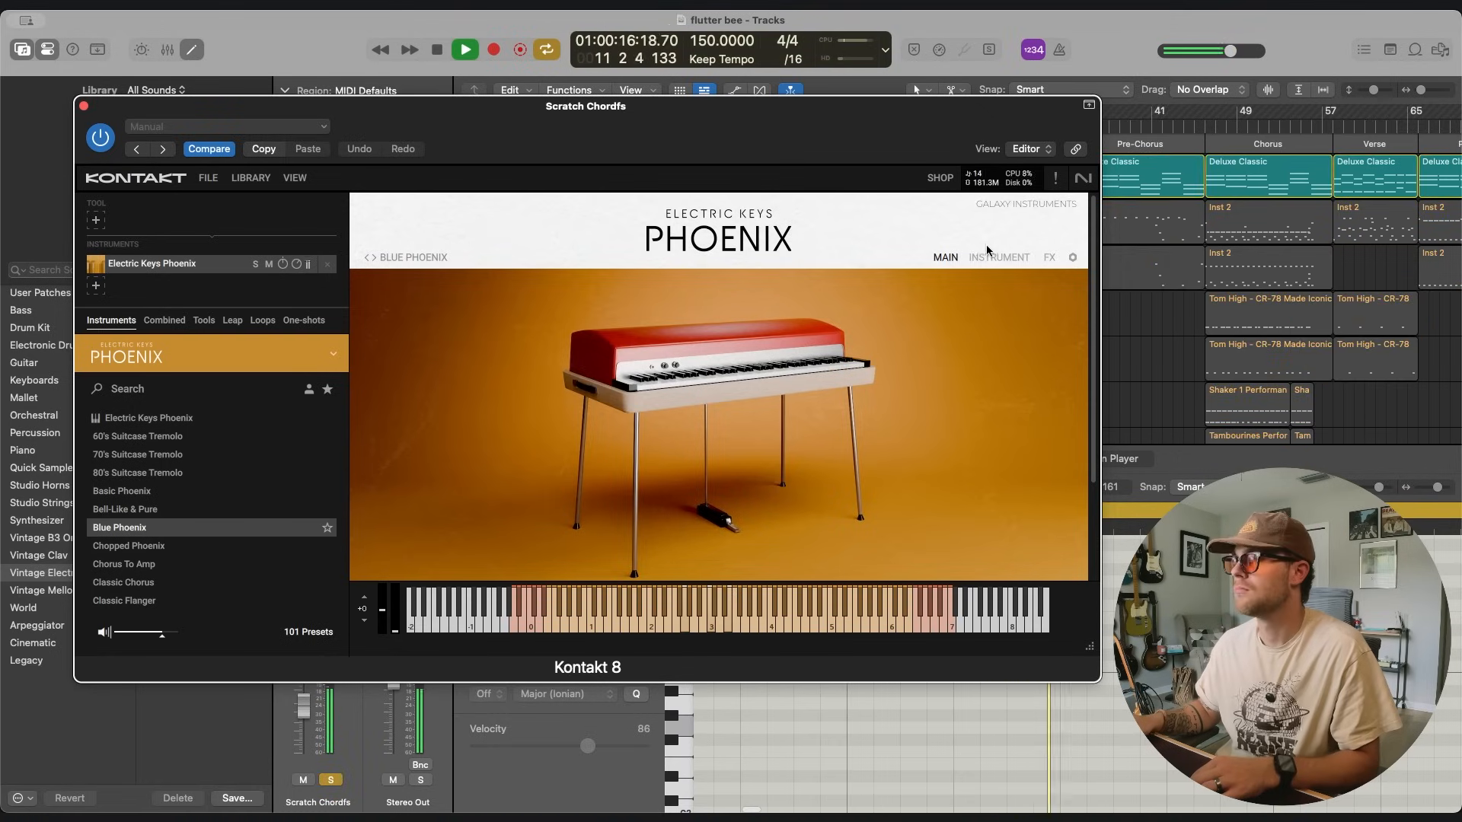
Open the Tape effect in Blue Phoenix's FX chain, close Kontakt, and lower the main Scratch Chordfs track's fader.
left_click(1049, 258)
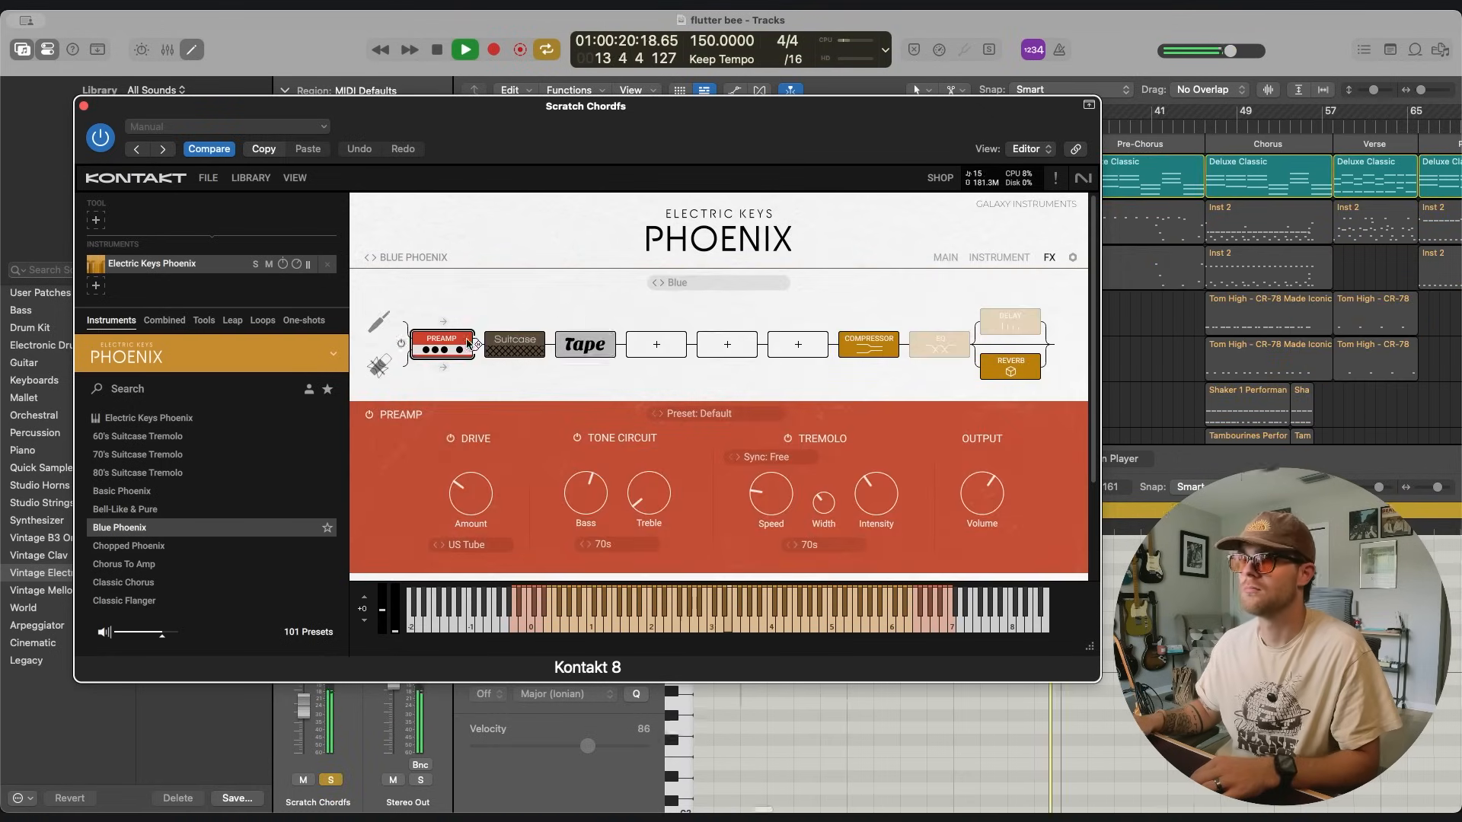
left_click(586, 347)
left_click(84, 106)
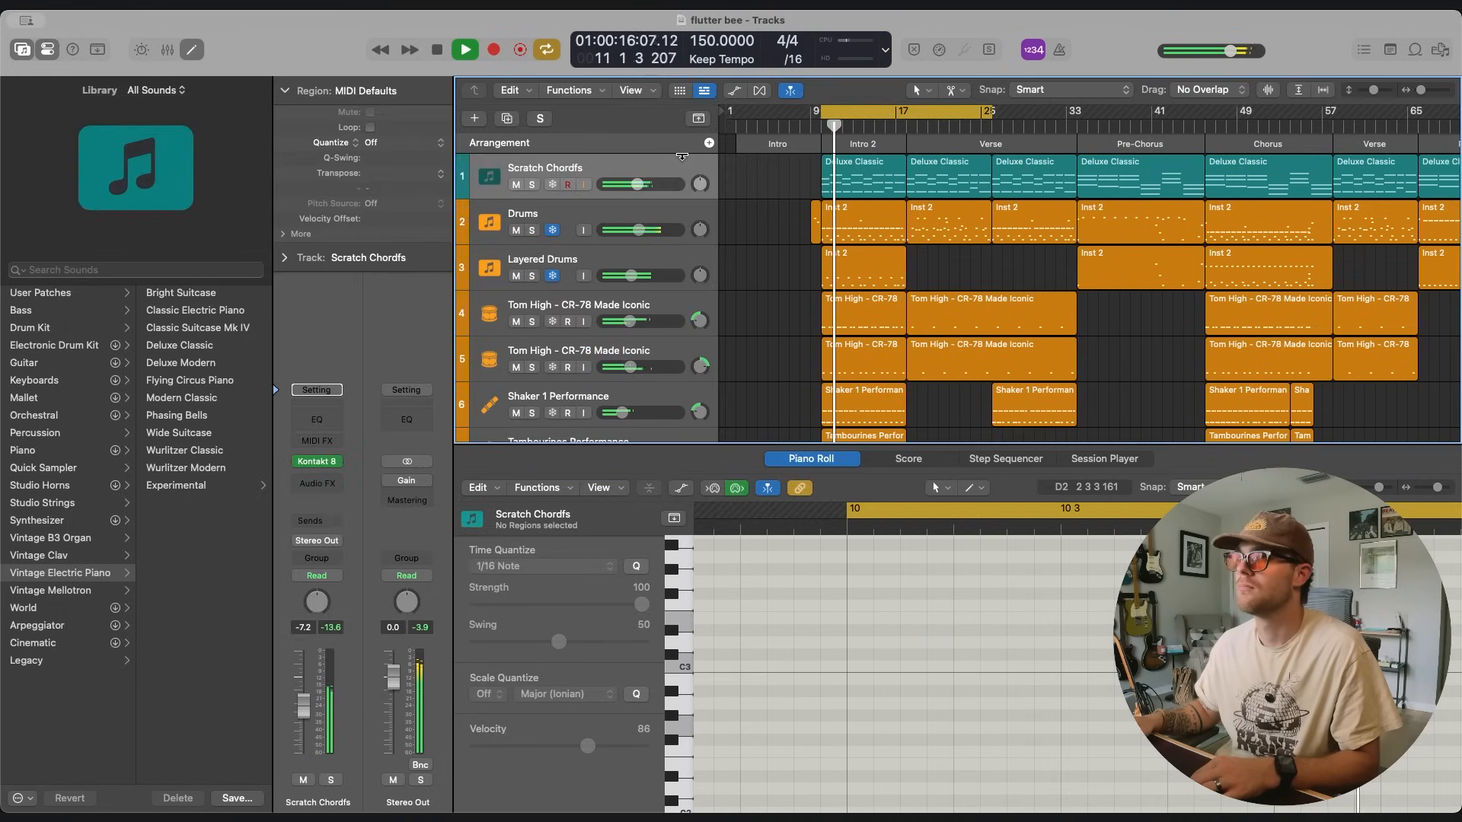
left_click_drag(627, 185, 618, 190)
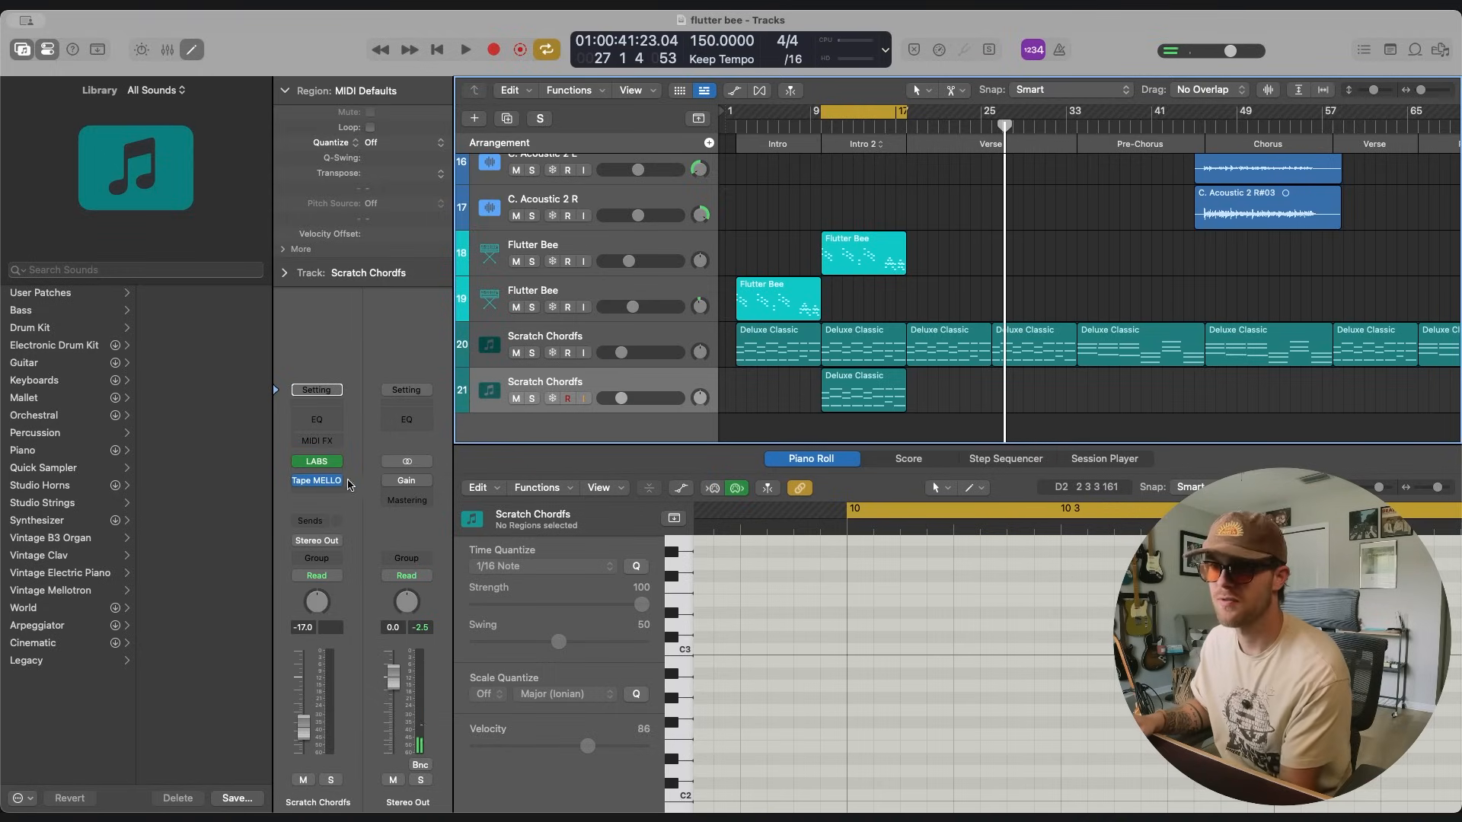
Switch LABS on the Intro 2 Scratch Chordfs layer to the Synth Pads preset Pad #0001 and play it soloed.
left_click(317, 463)
left_click_drag(896, 252, 509, 86)
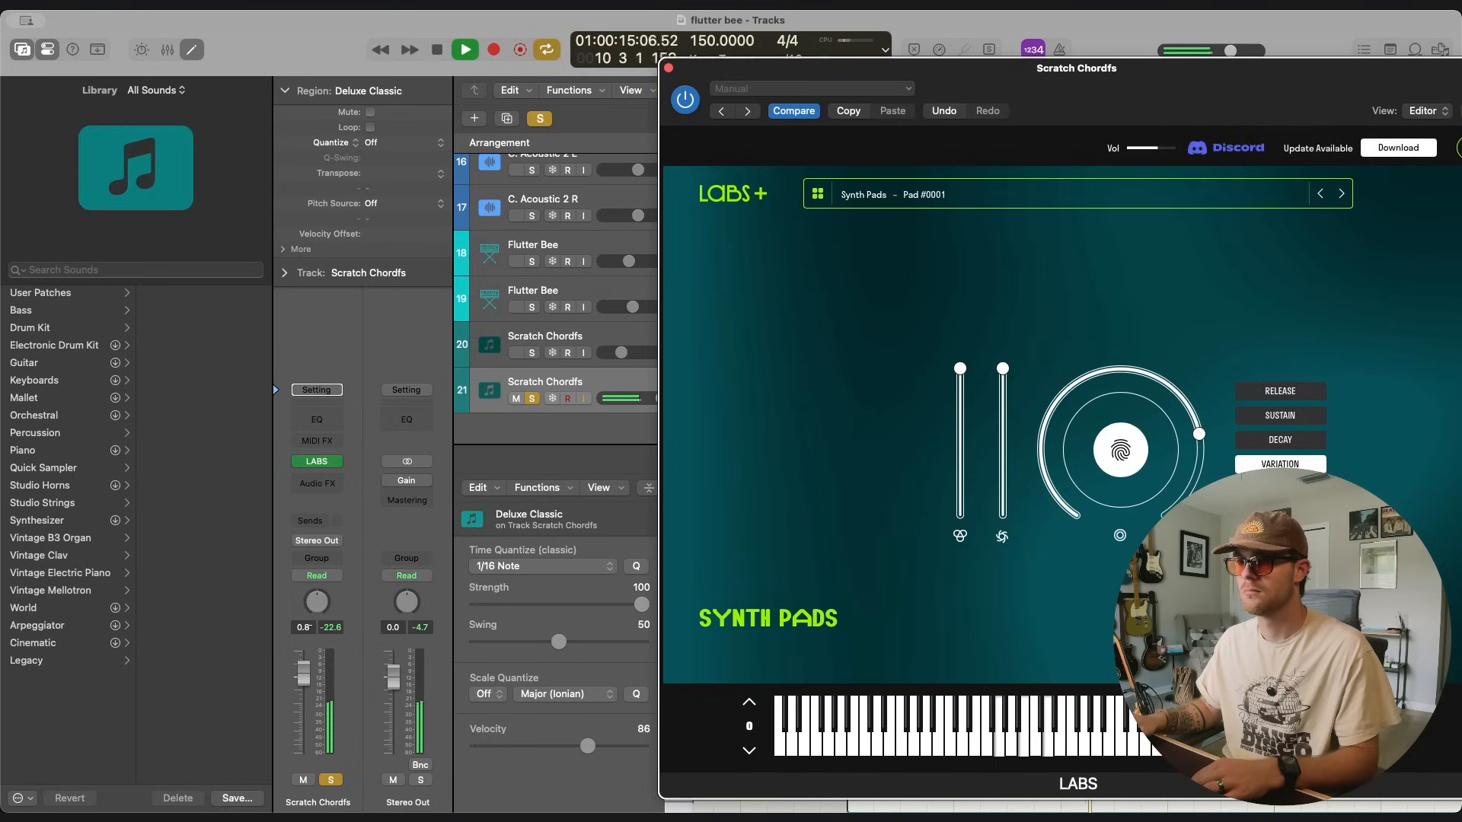
left_click(1359, 108)
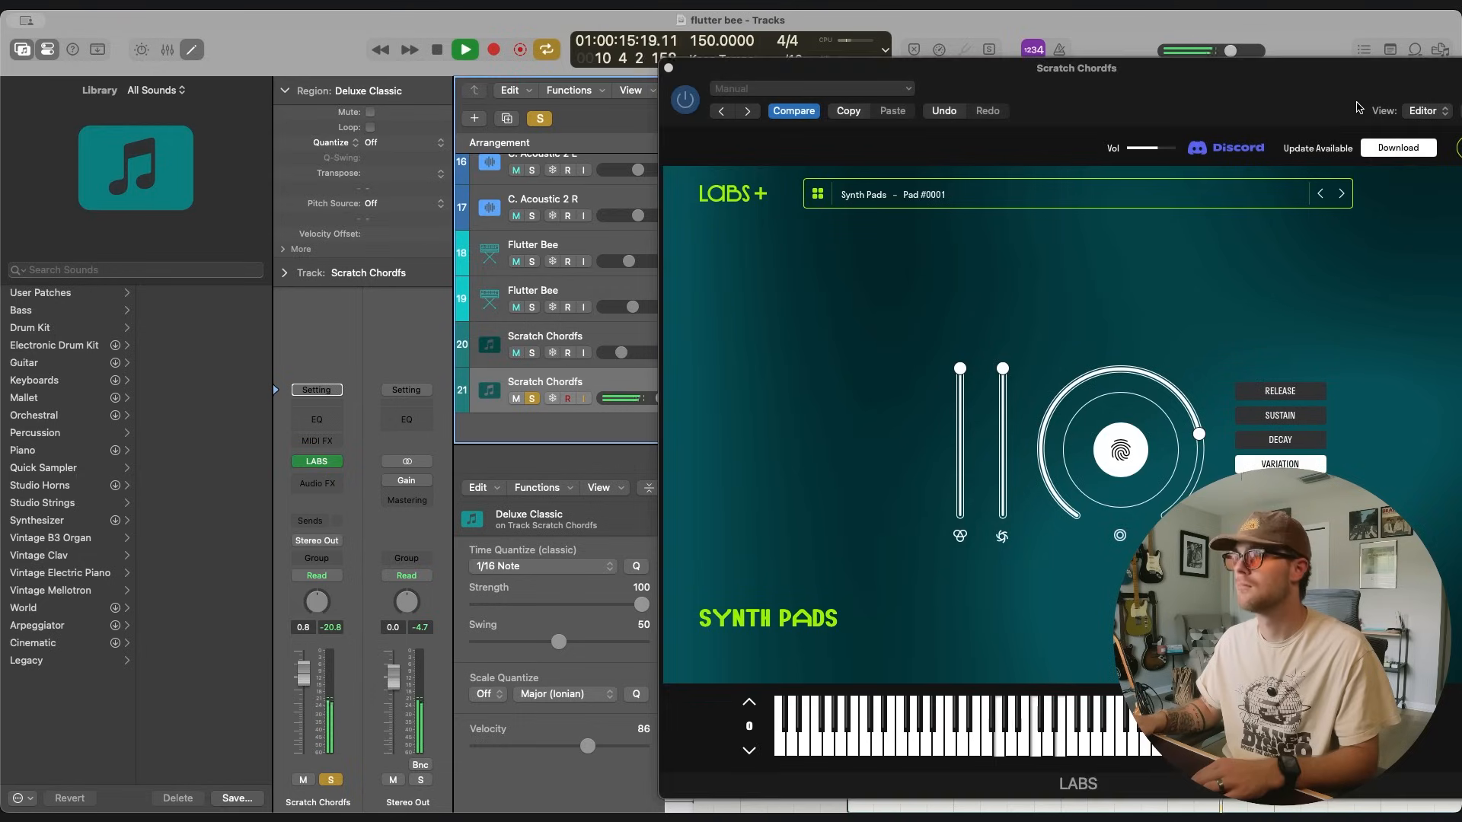
left_click_drag(1155, 75, 549, 39)
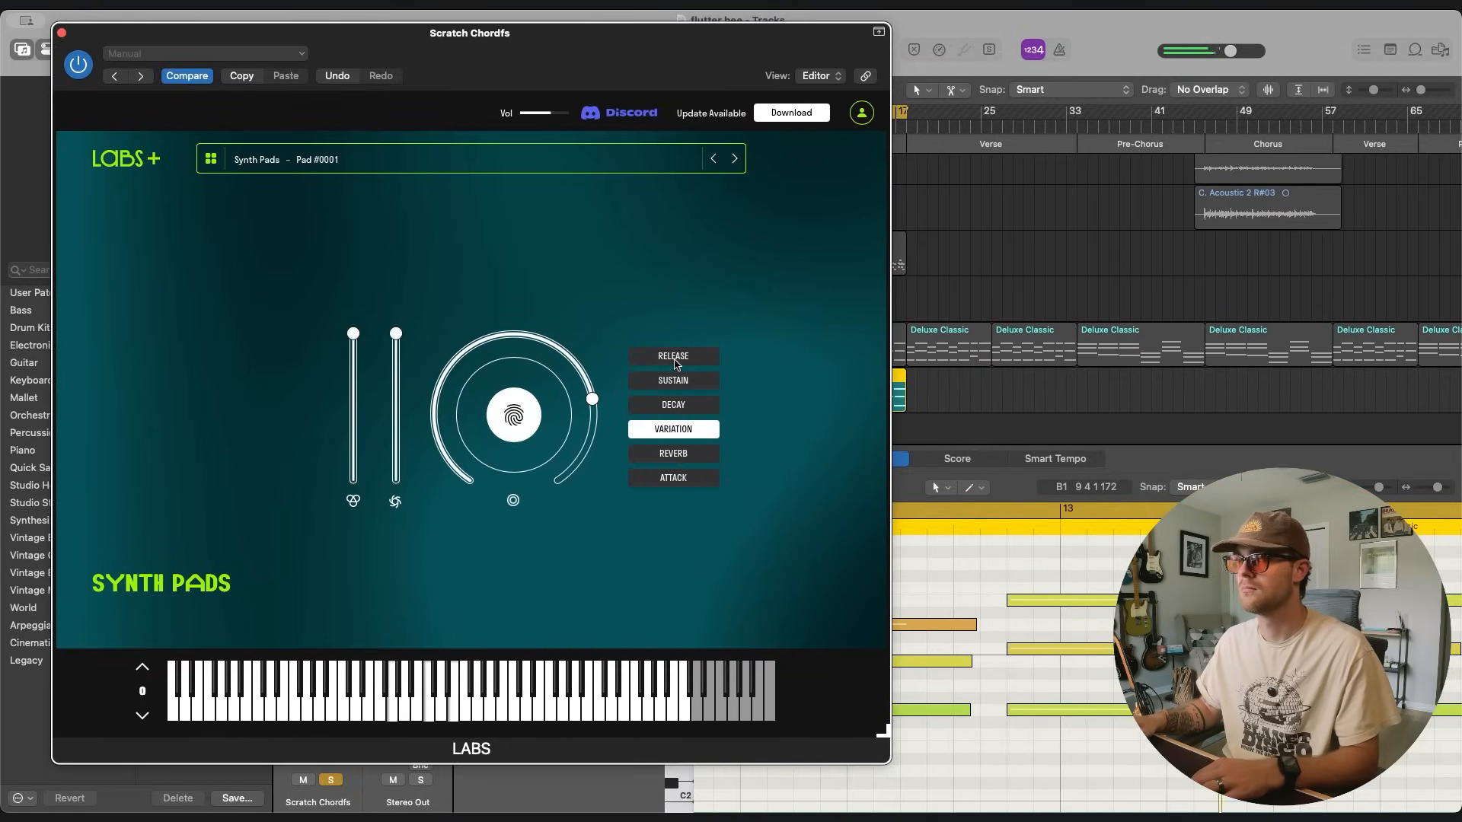
Assign Release to the LABS main dial and transpose all notes of the Intro 2 pad region up an octave.
left_click(674, 356)
left_click(1117, 711)
scroll(1117, 712, "up", 3)
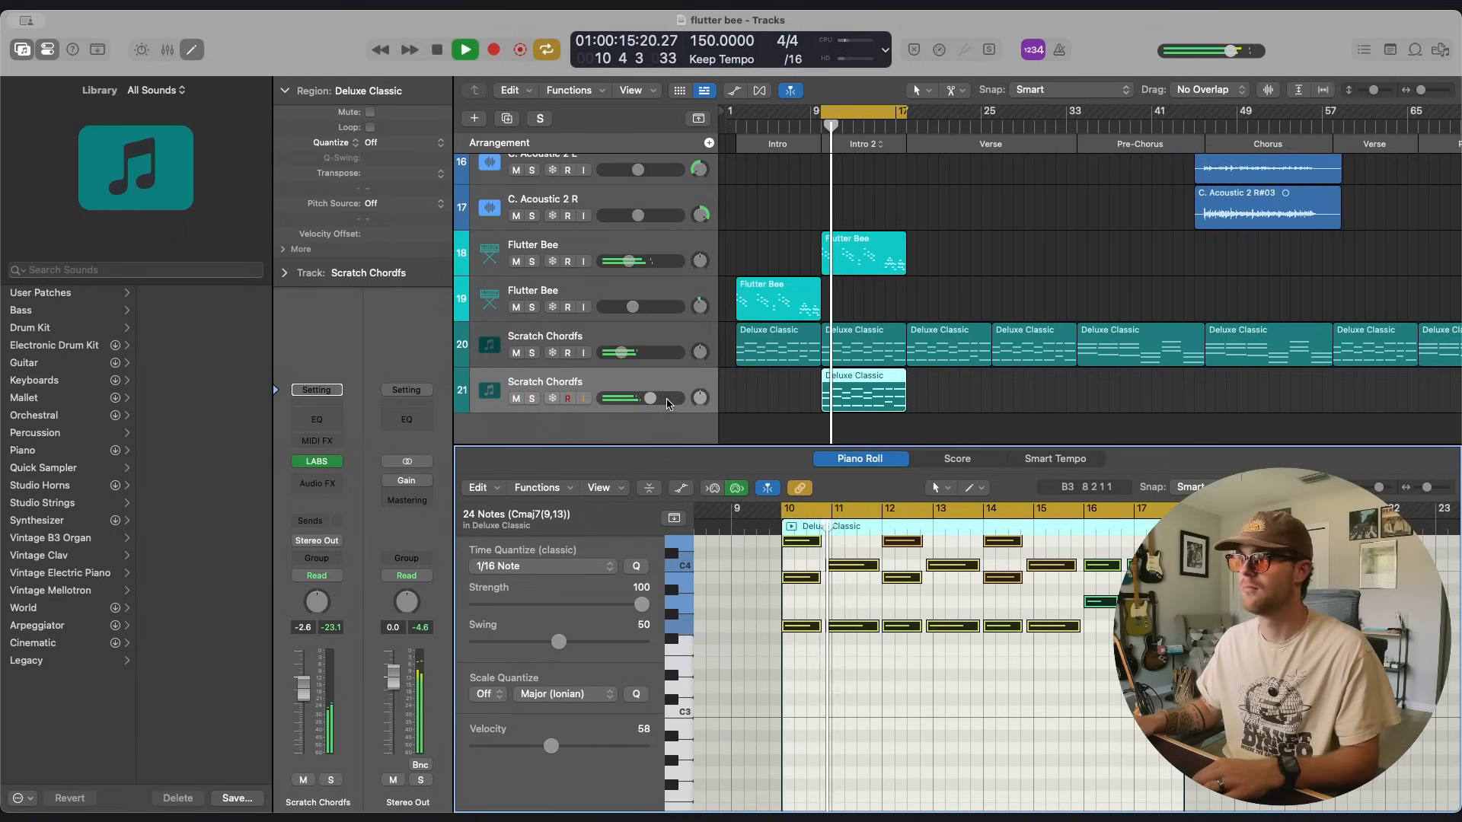
Solo the Intro 2 pad track and insert Magic Switch as its audio effect.
key("s")
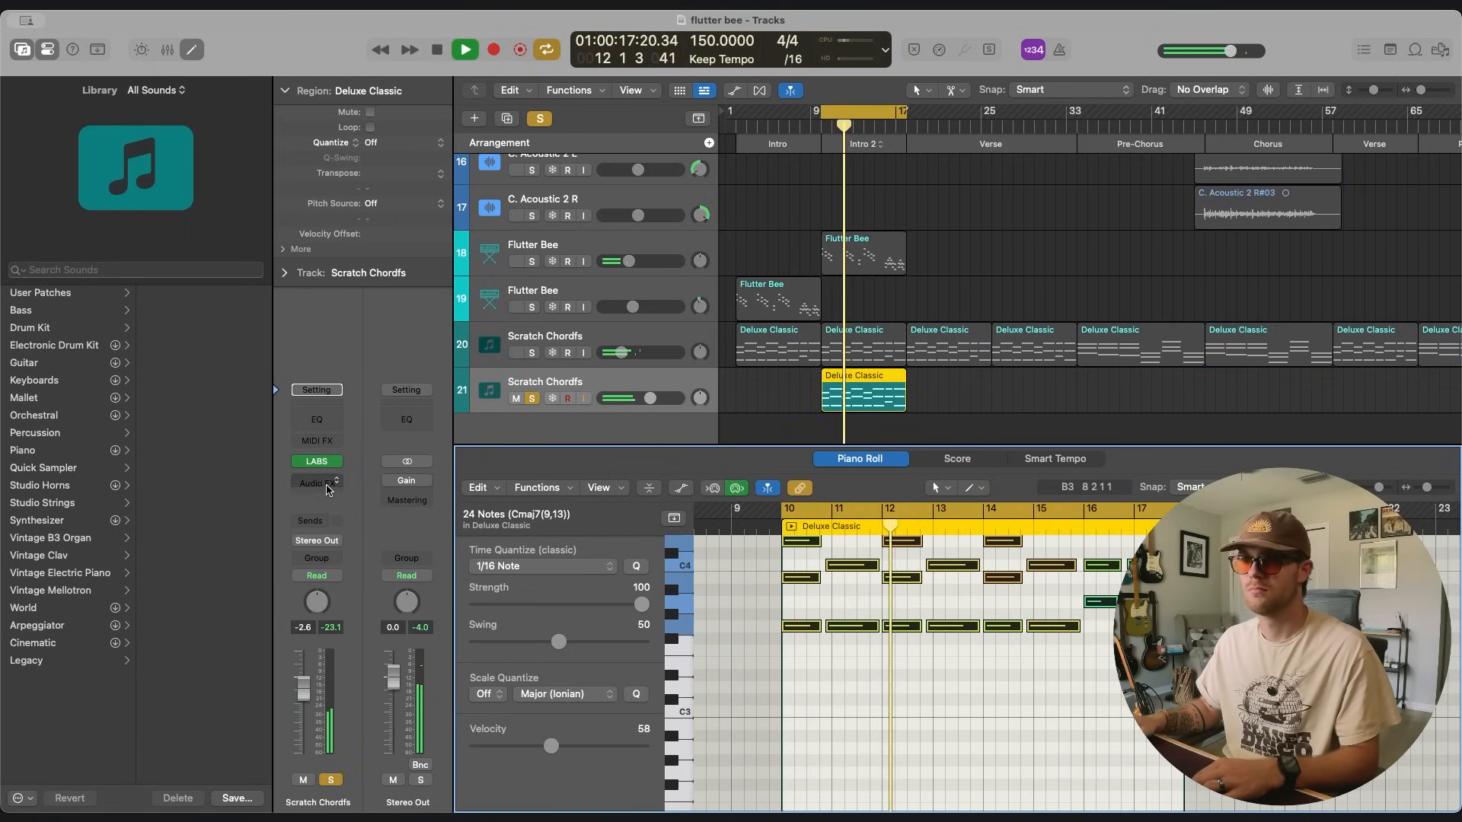
key("space")
left_click(327, 483)
type("magic")
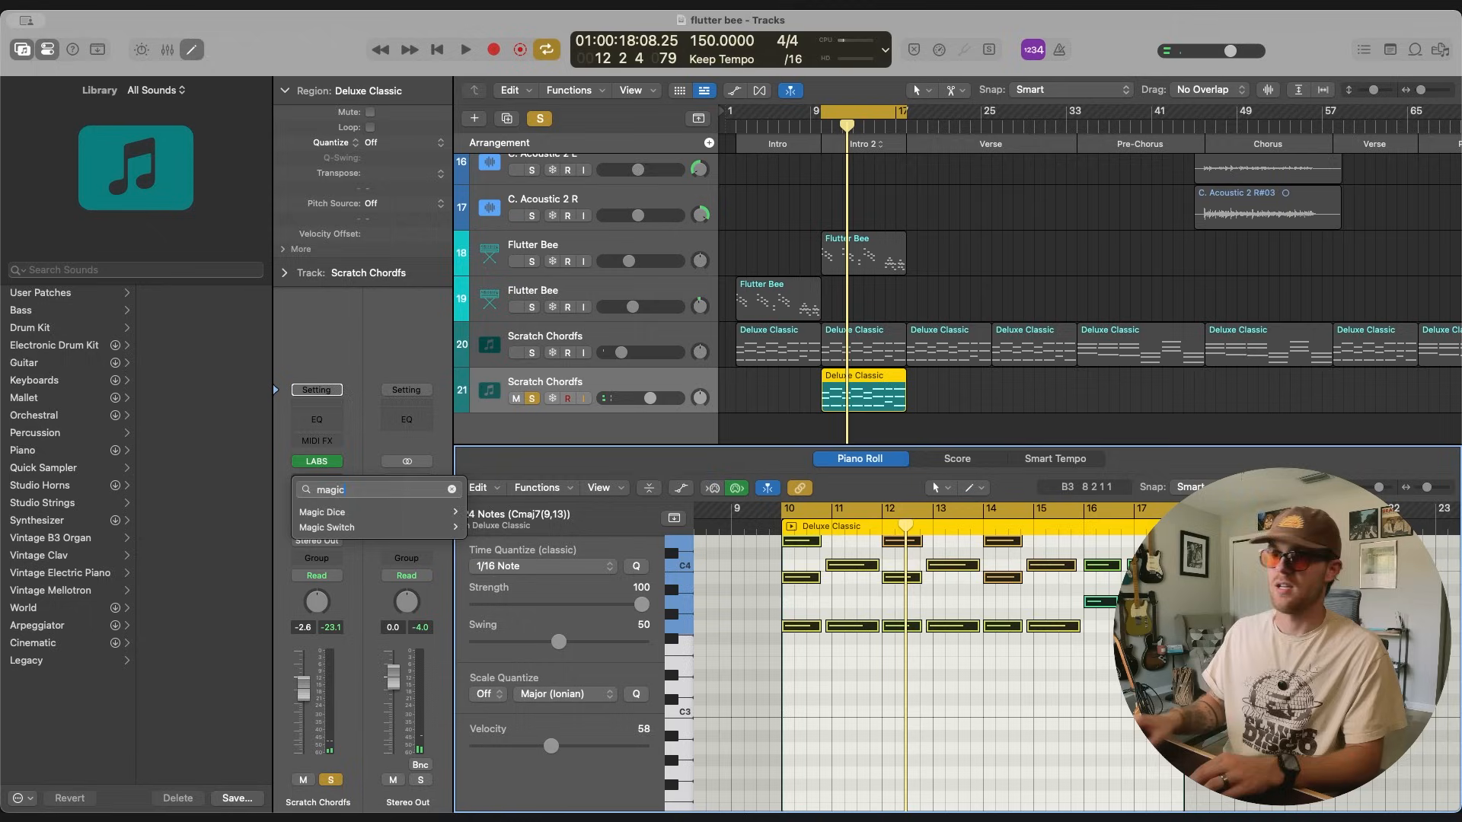
mouse_move(369, 535)
left_click(511, 527)
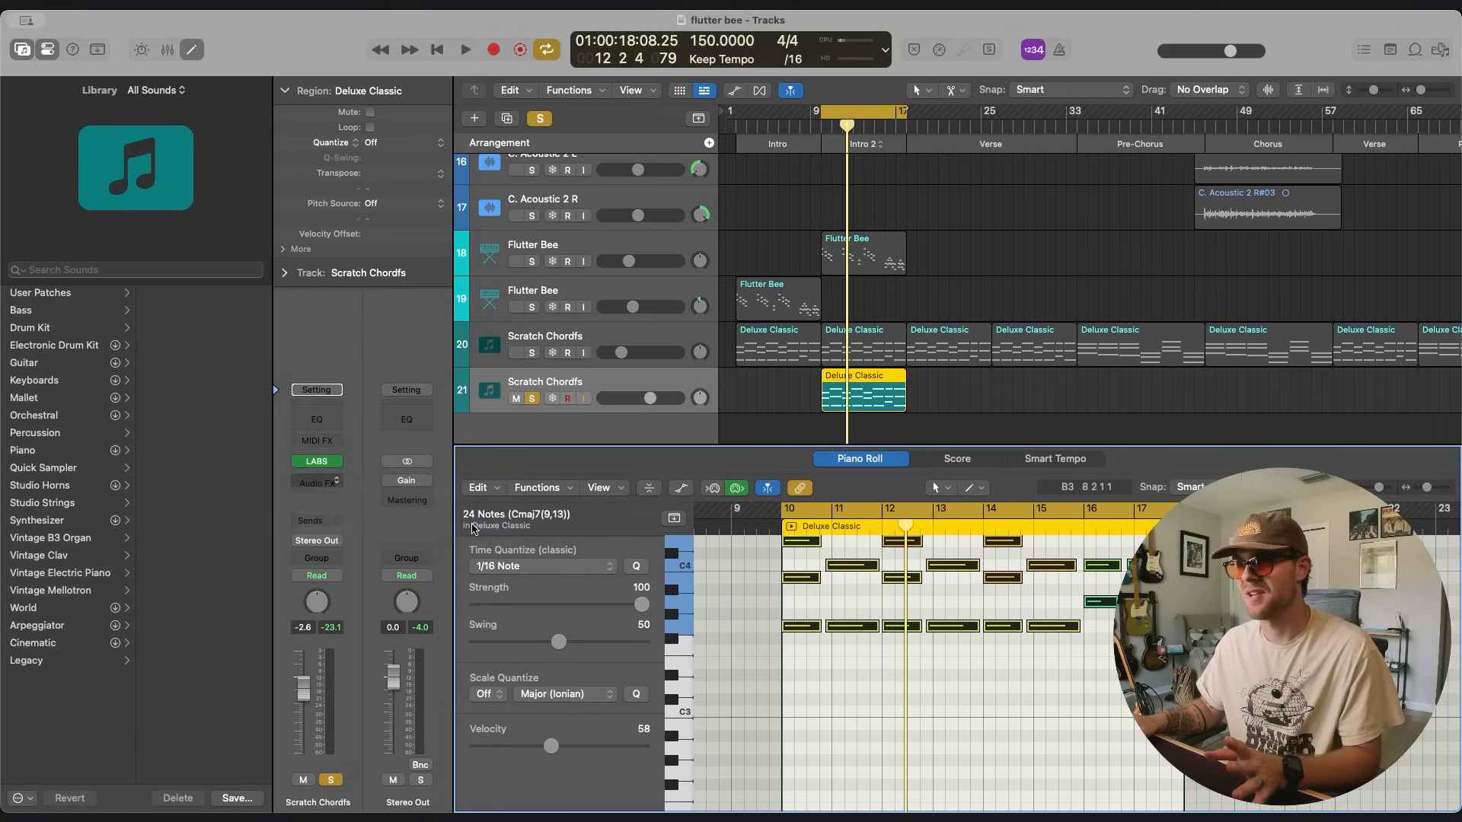
Turn on Magic Switch during playback, hide its window, and set the pad track's fader to -9.6 dB.
left_click_drag(634, 209, 303, 195)
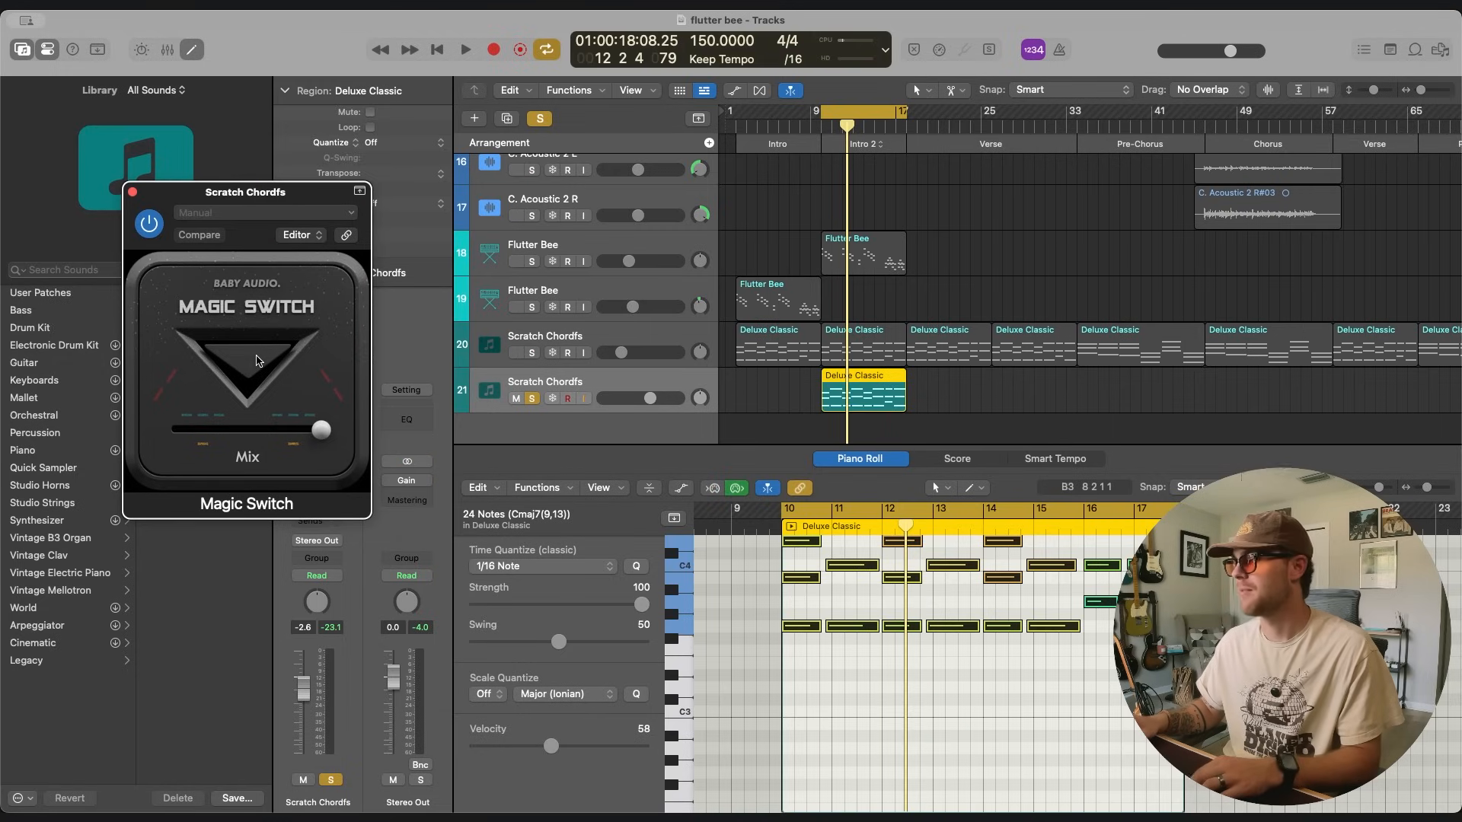
key("space")
left_click(256, 361)
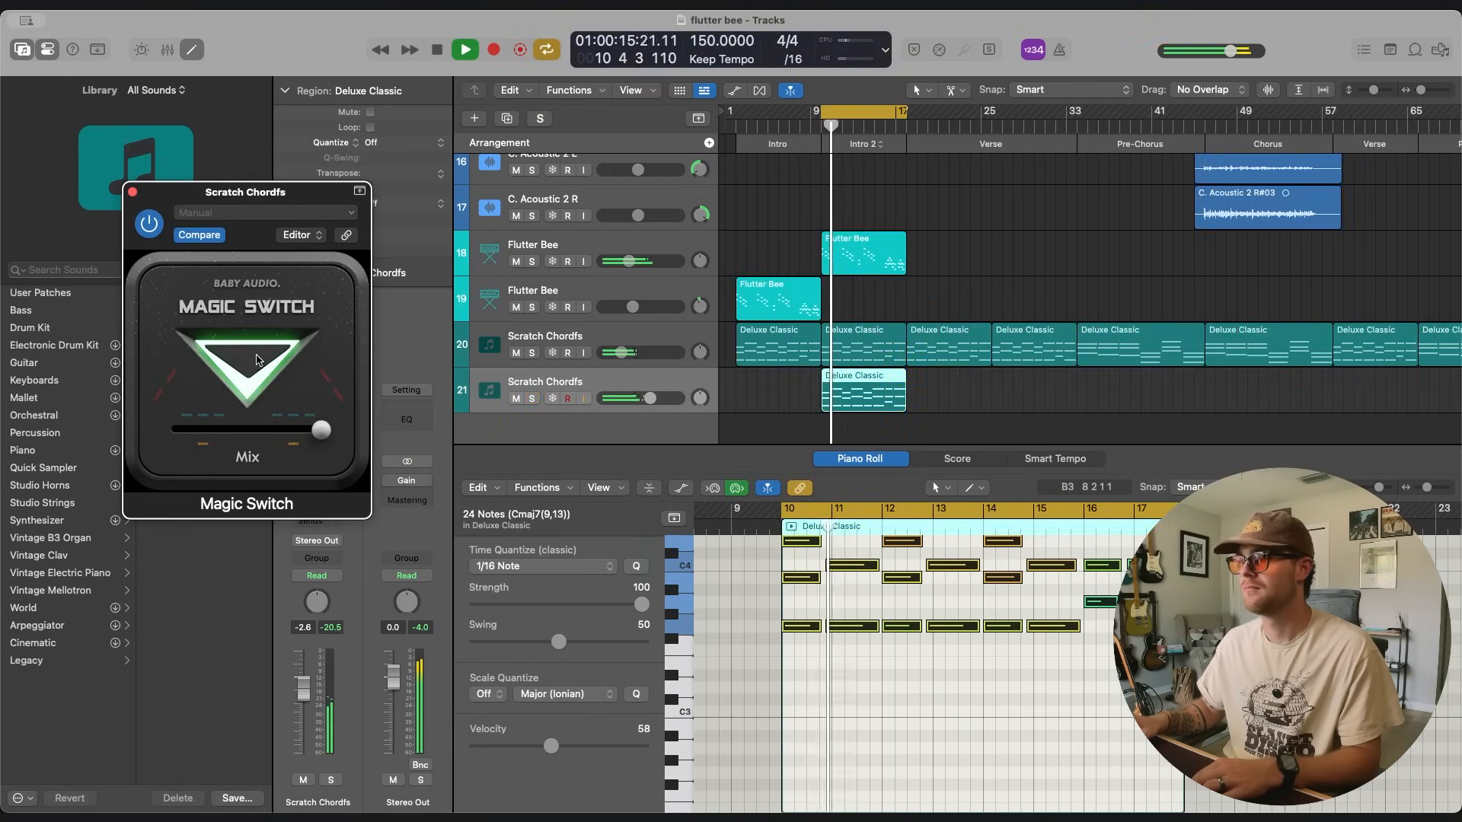
key("v")
left_click_drag(669, 409, 630, 399)
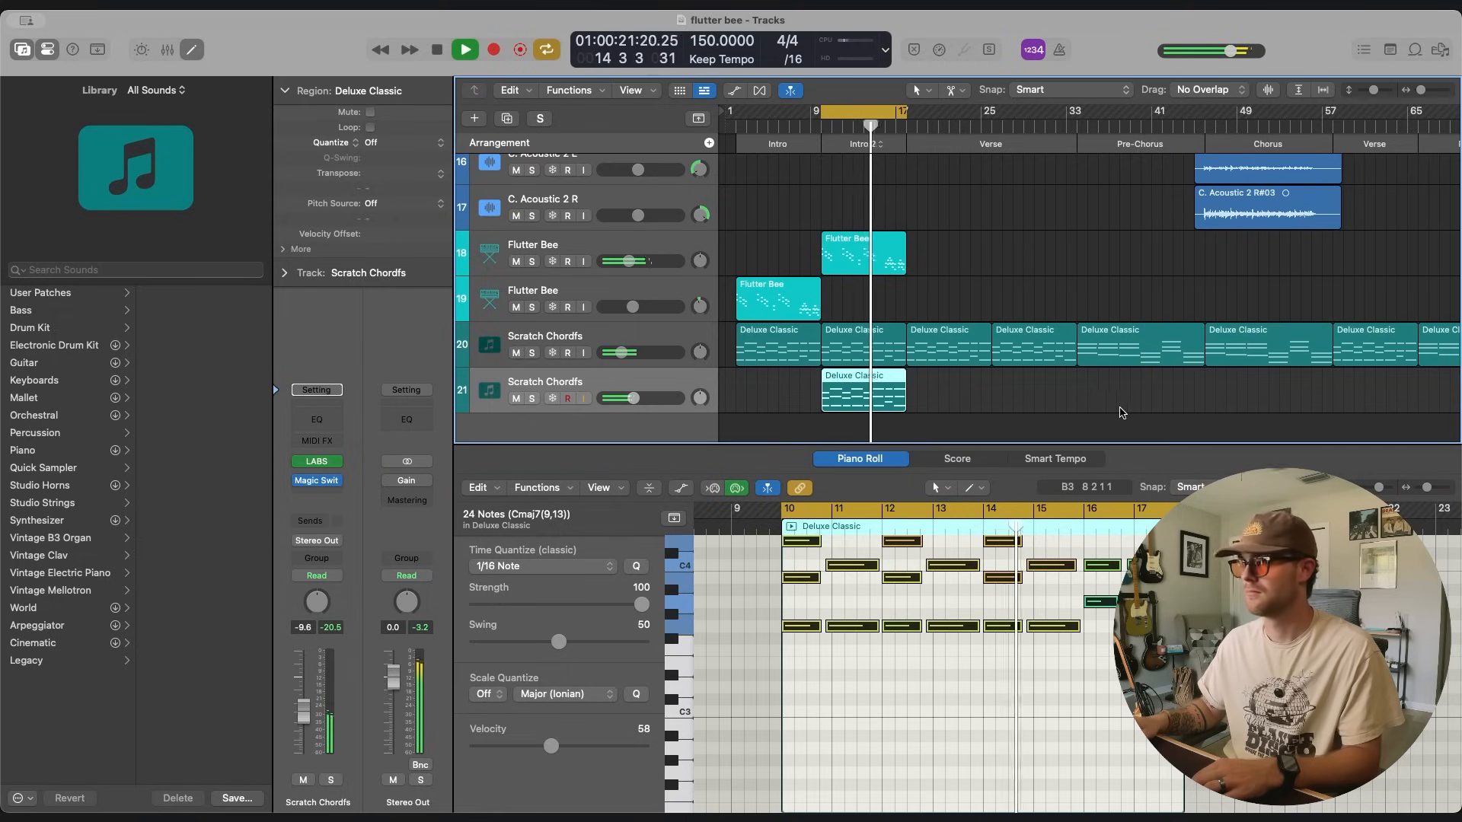
left_click(1122, 412)
scroll(990, 403, "right", 2)
scroll(989, 403, "up", 1)
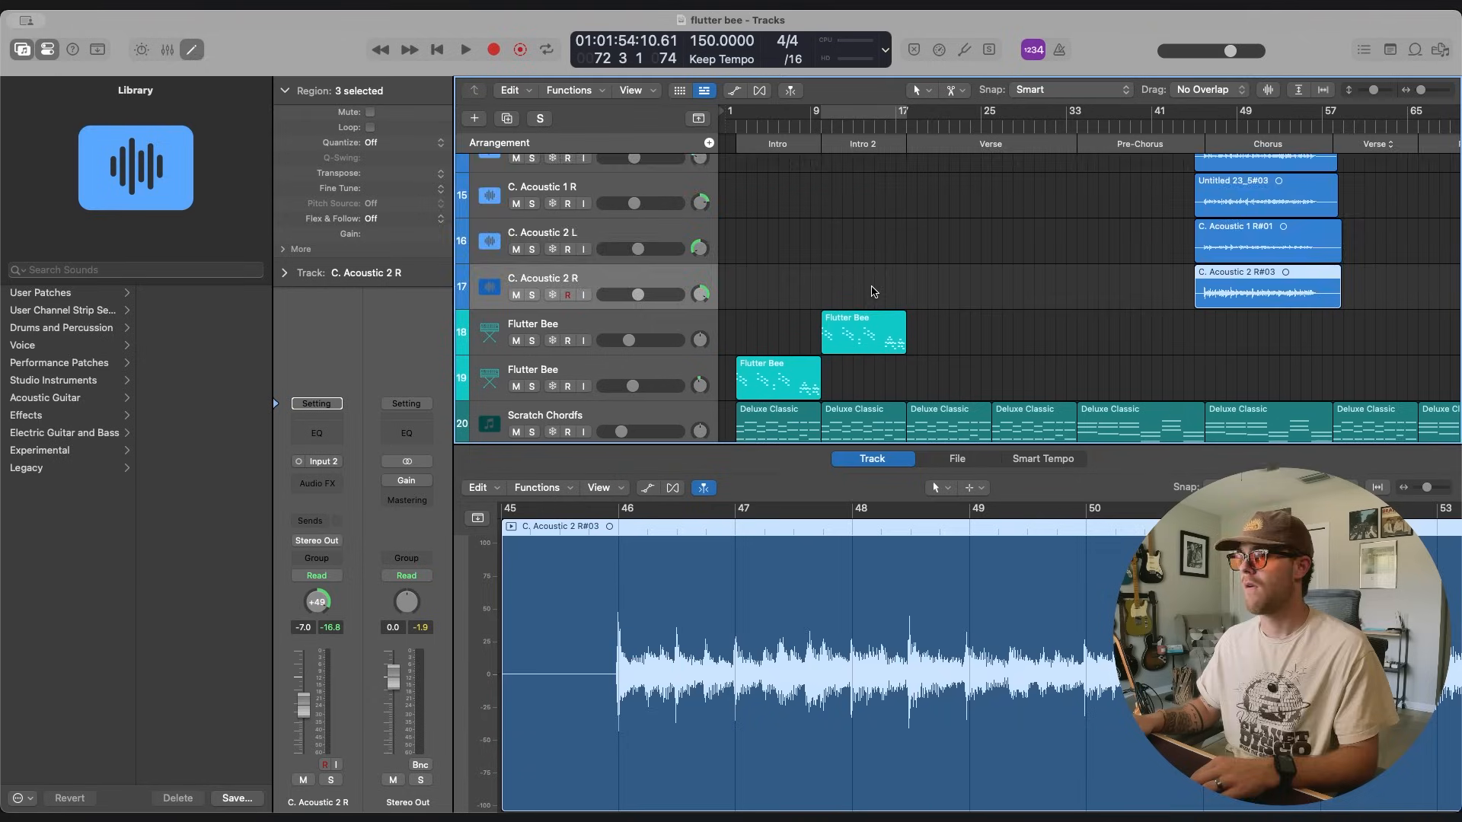
scroll(867, 288, "down", 3)
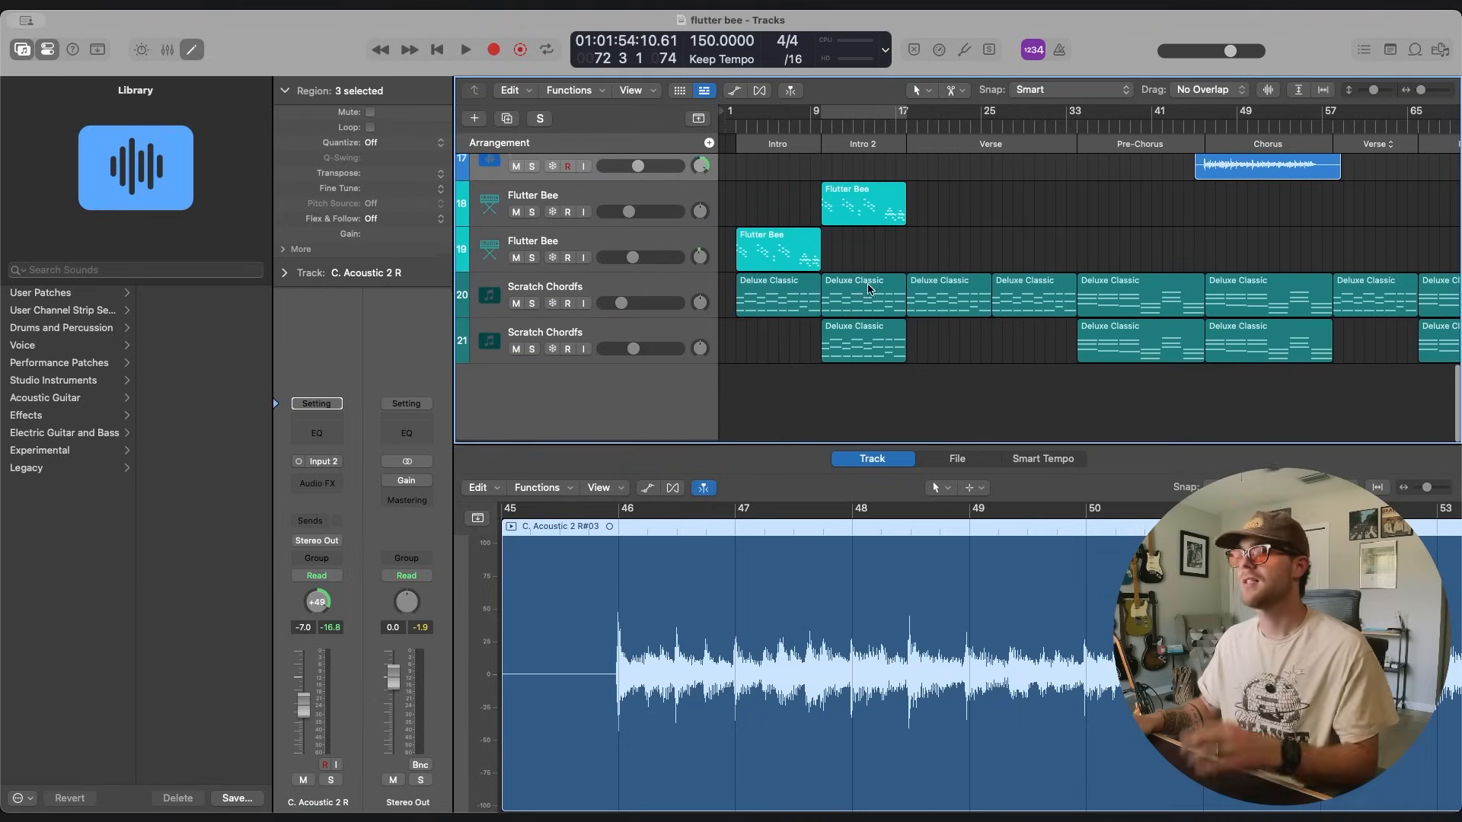
Add a Dream Police guitar track and move it up directly below C. Acoustic 2 R.
scroll(868, 288, "up", 1)
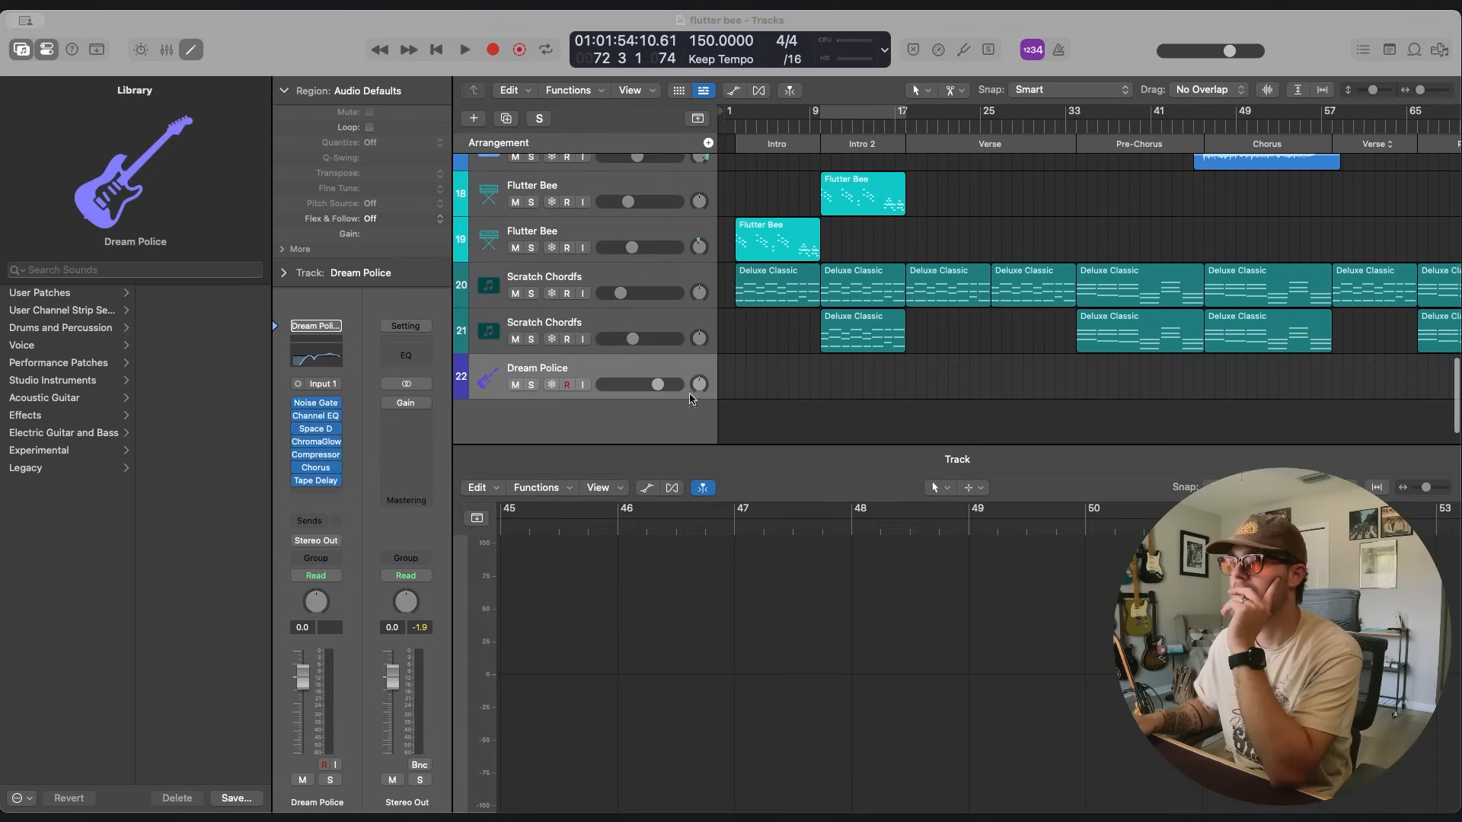
scroll(634, 411, "up", 2)
left_click_drag(634, 411, 631, 224)
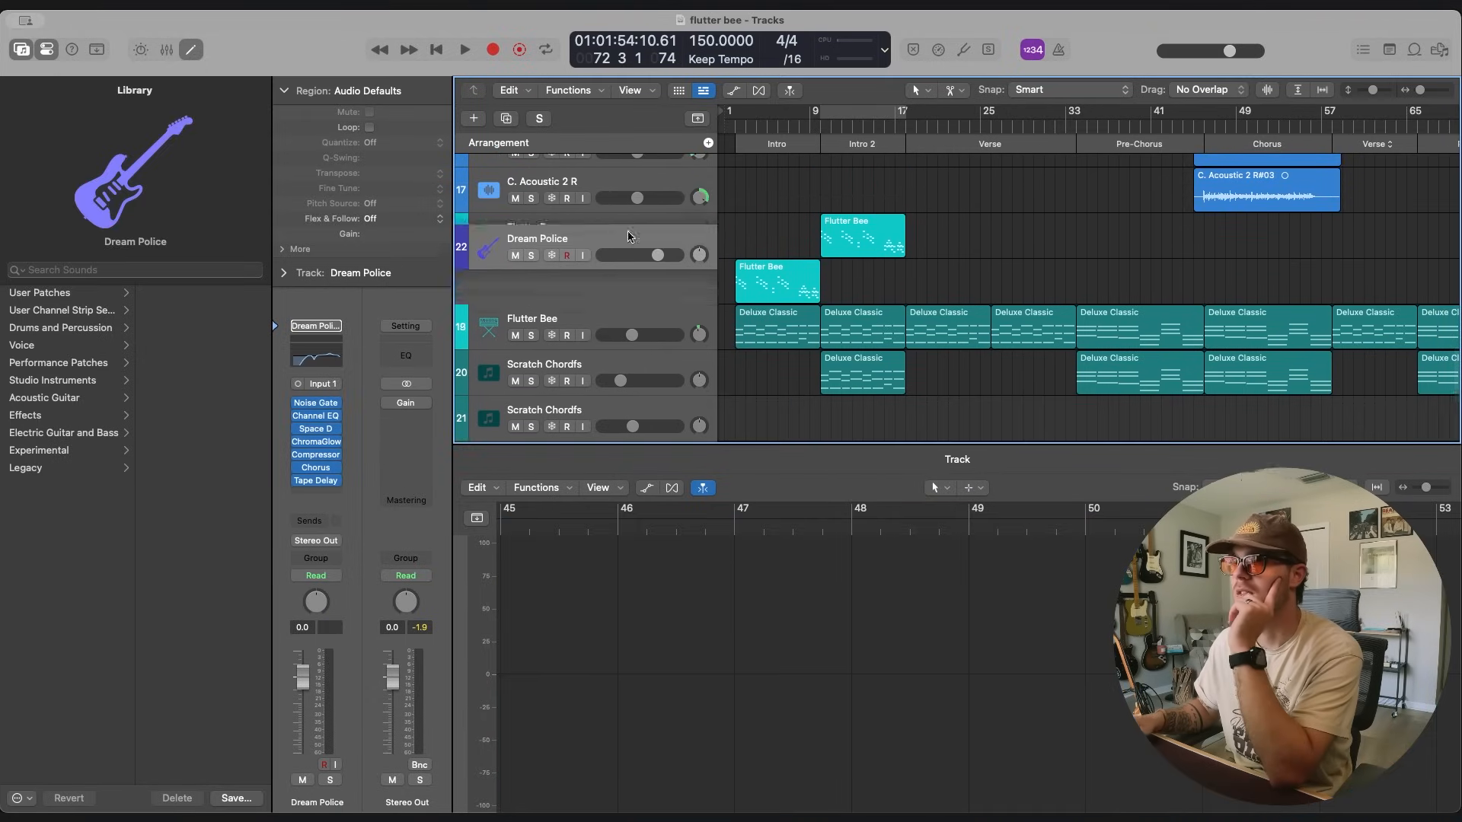
Turn on input monitoring for the Dream Police track and record a guitar take from the song's start through Intro 2.
scroll(756, 262, "up", 3)
scroll(769, 325, "down", 2)
left_click(584, 363)
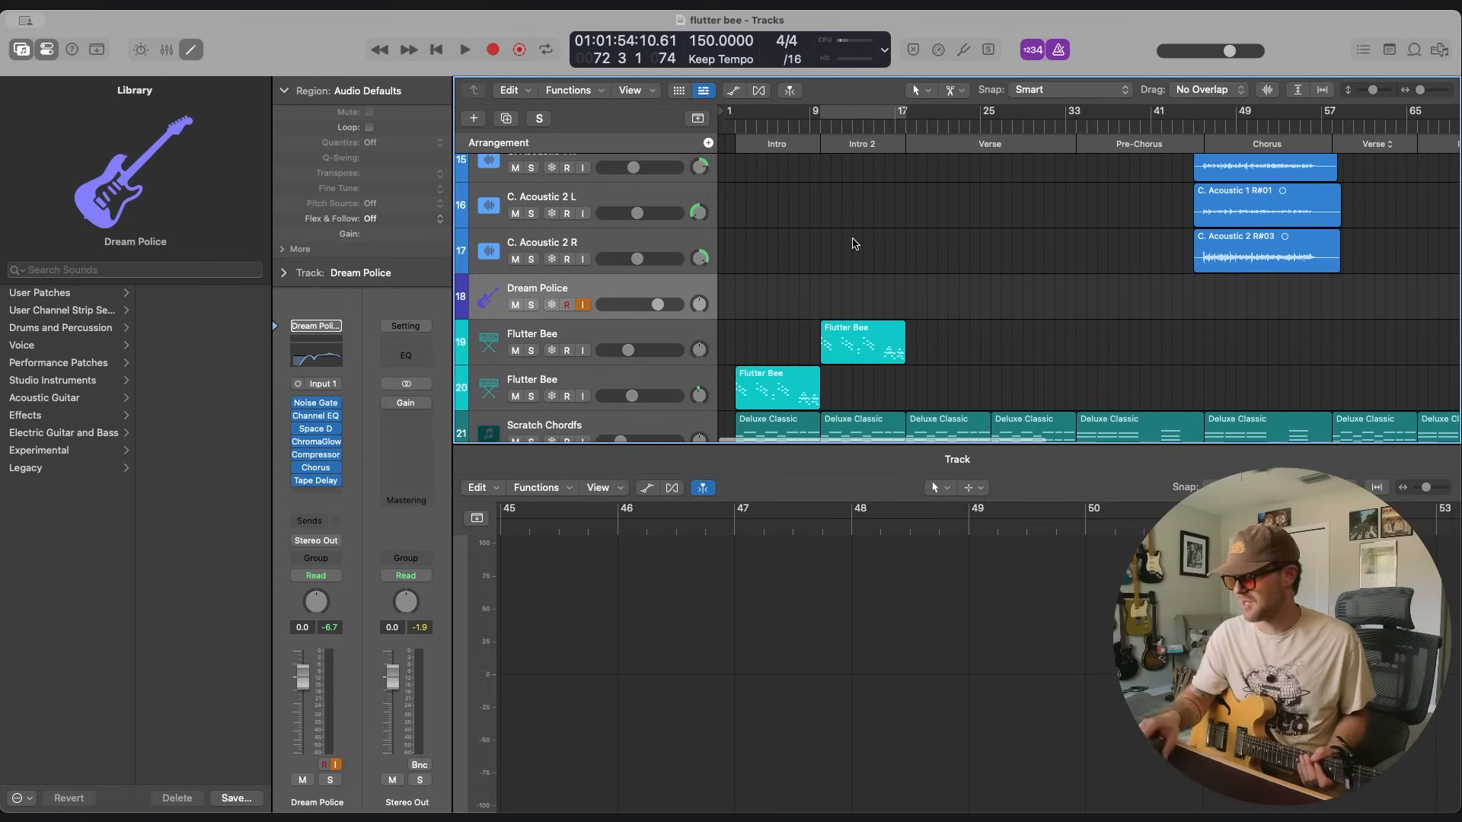
key("Return")
key("r")
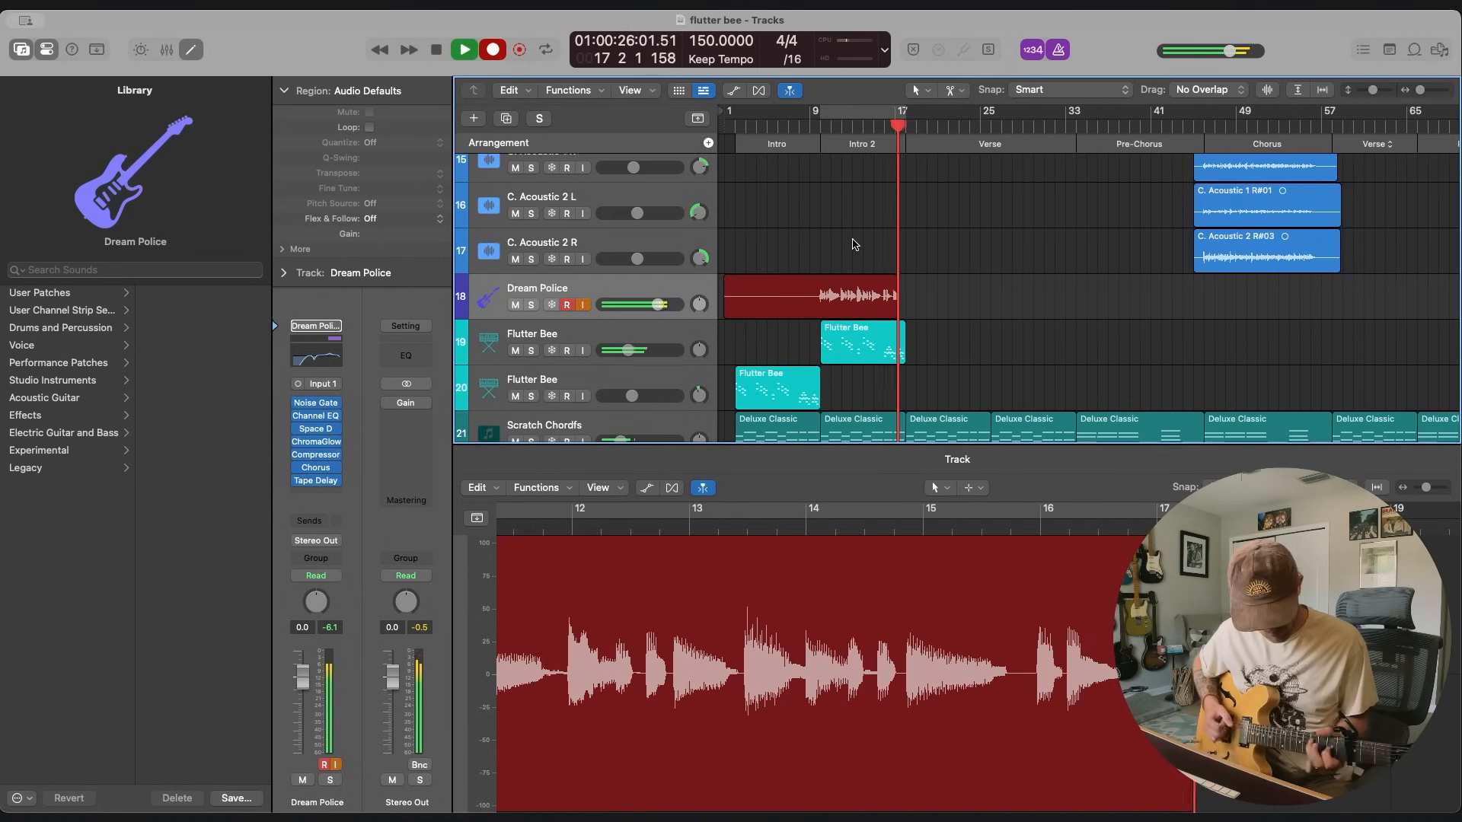
key("space")
Duplicate the Dream Police track and trim the empty beginning of the recorded region so it starts near Intro 2.
key("super+d")
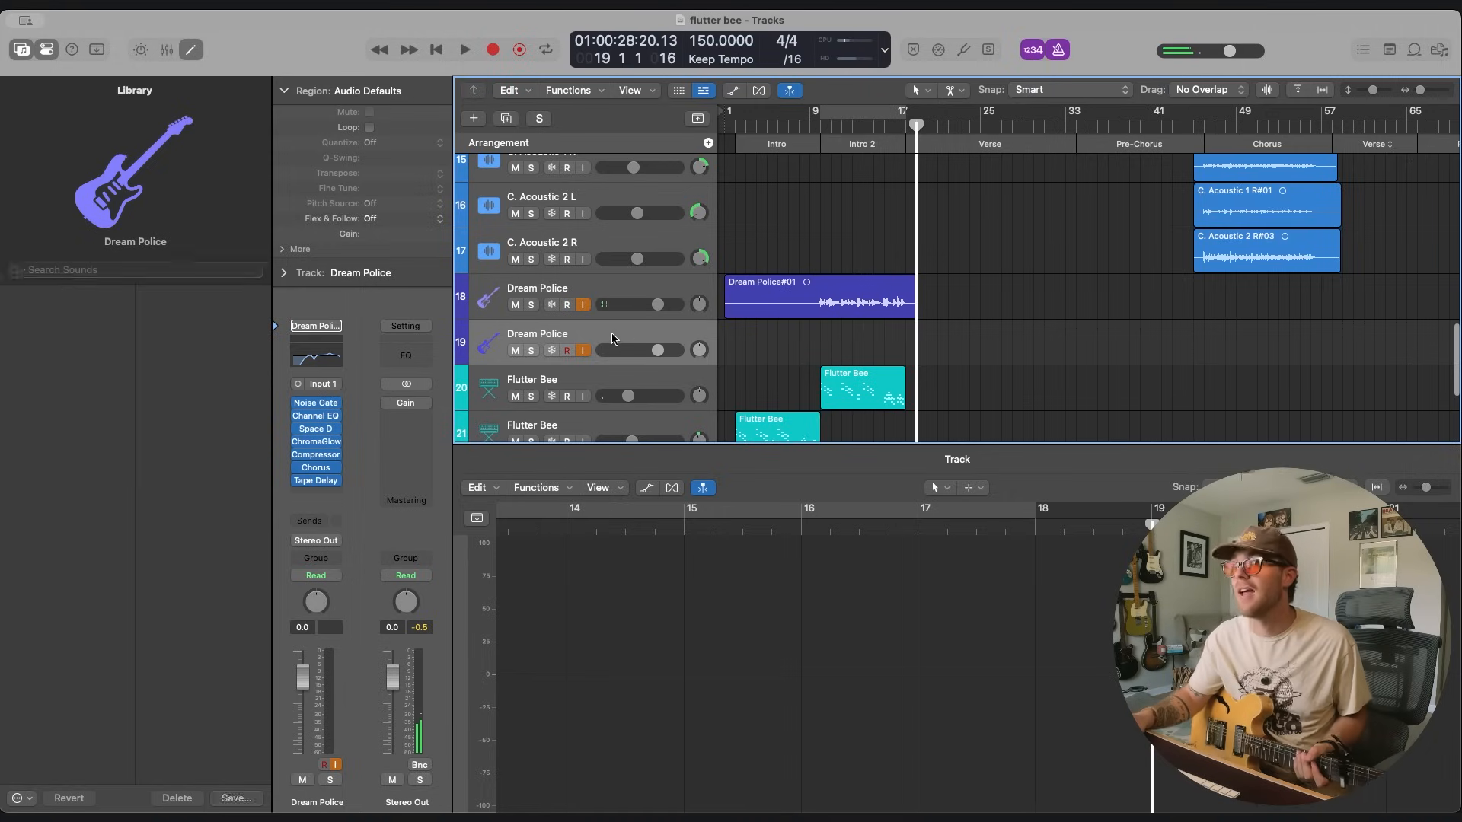
left_click_drag(725, 312, 792, 313)
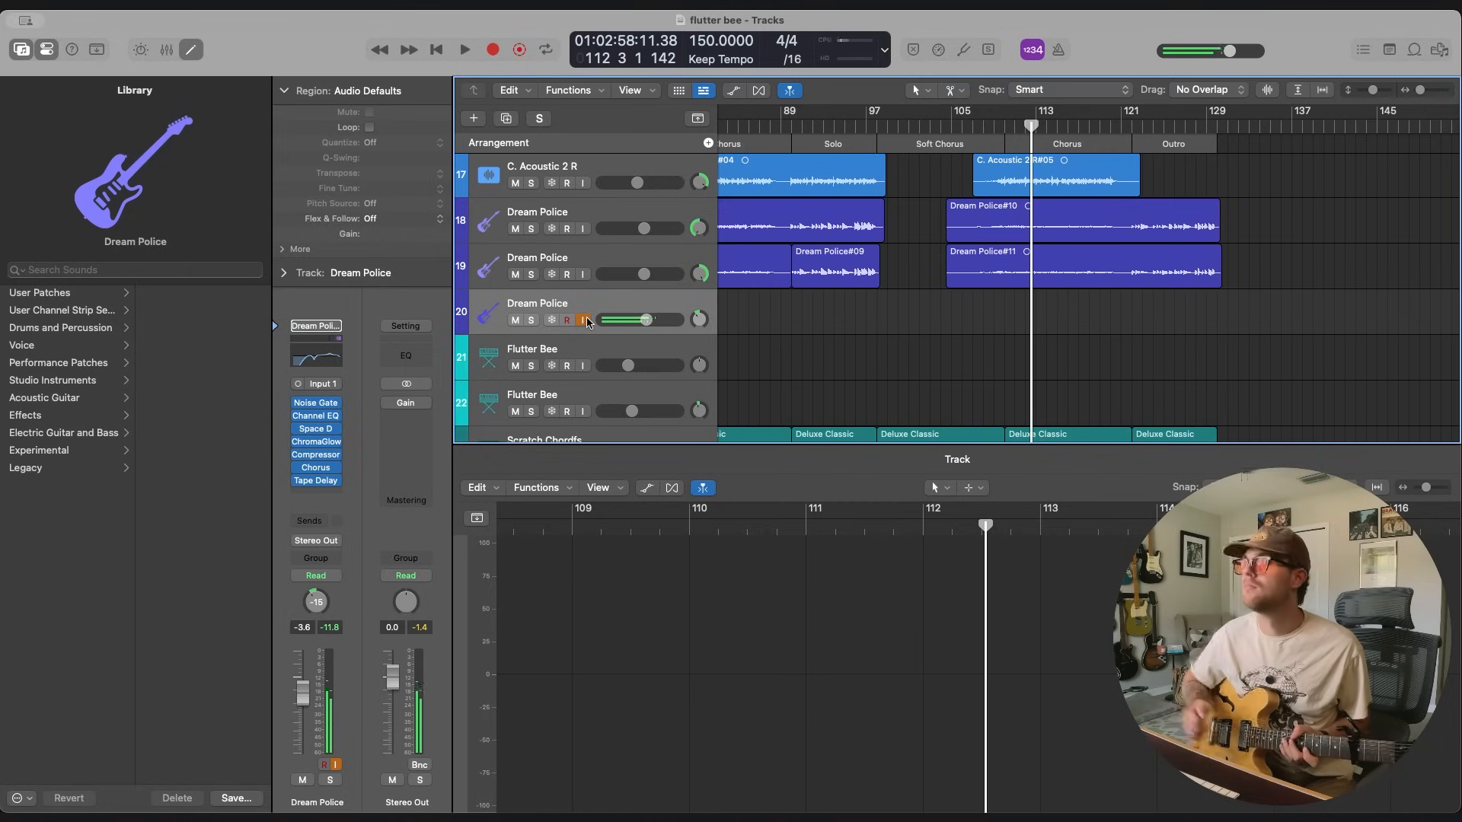
Turn on the metronome and record a guitar part for the last Chorus on the third Dream Police track, starting at bar 107.
left_click(971, 127)
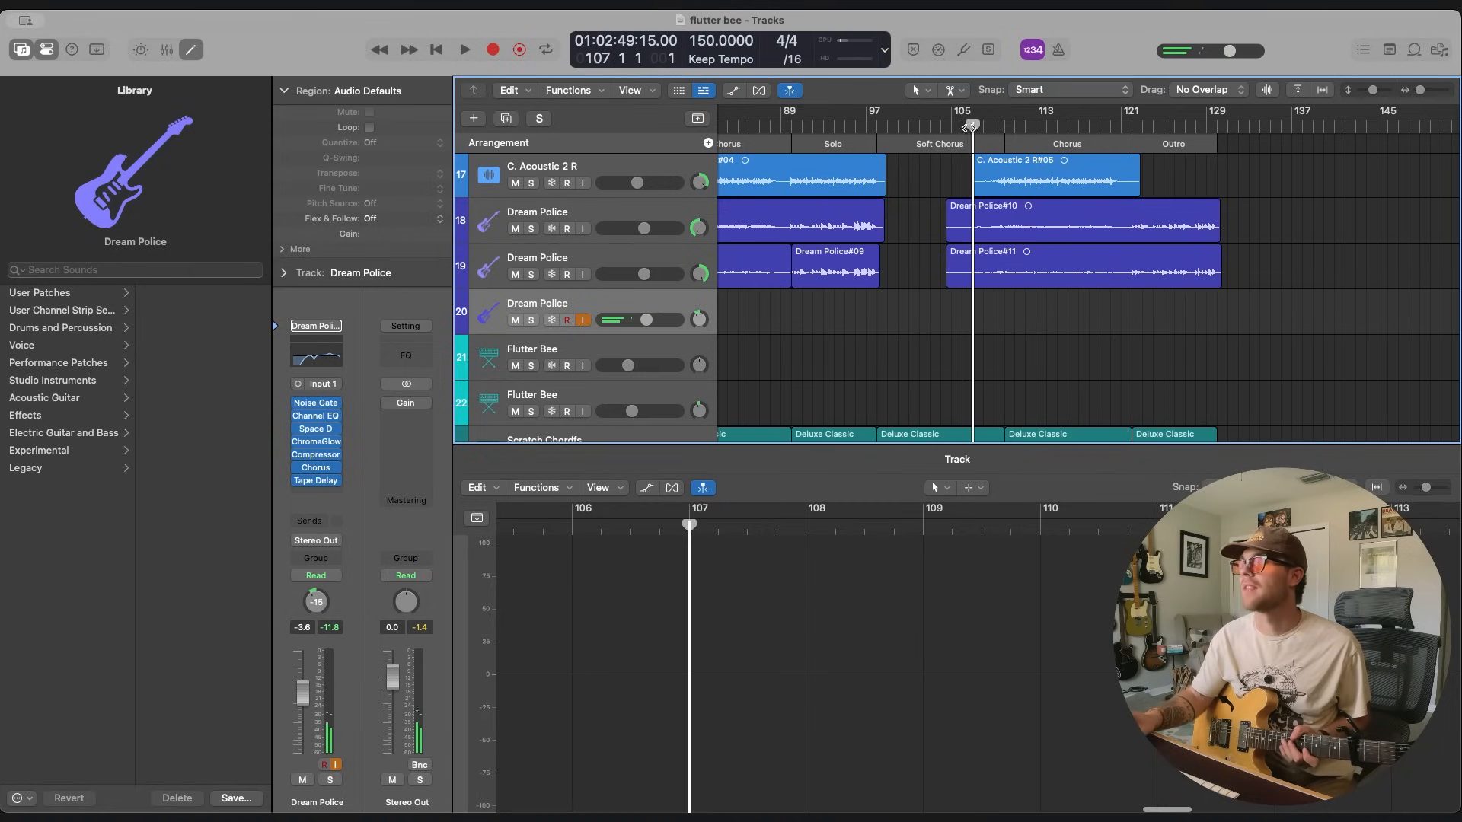
left_click(1060, 50)
key("r")
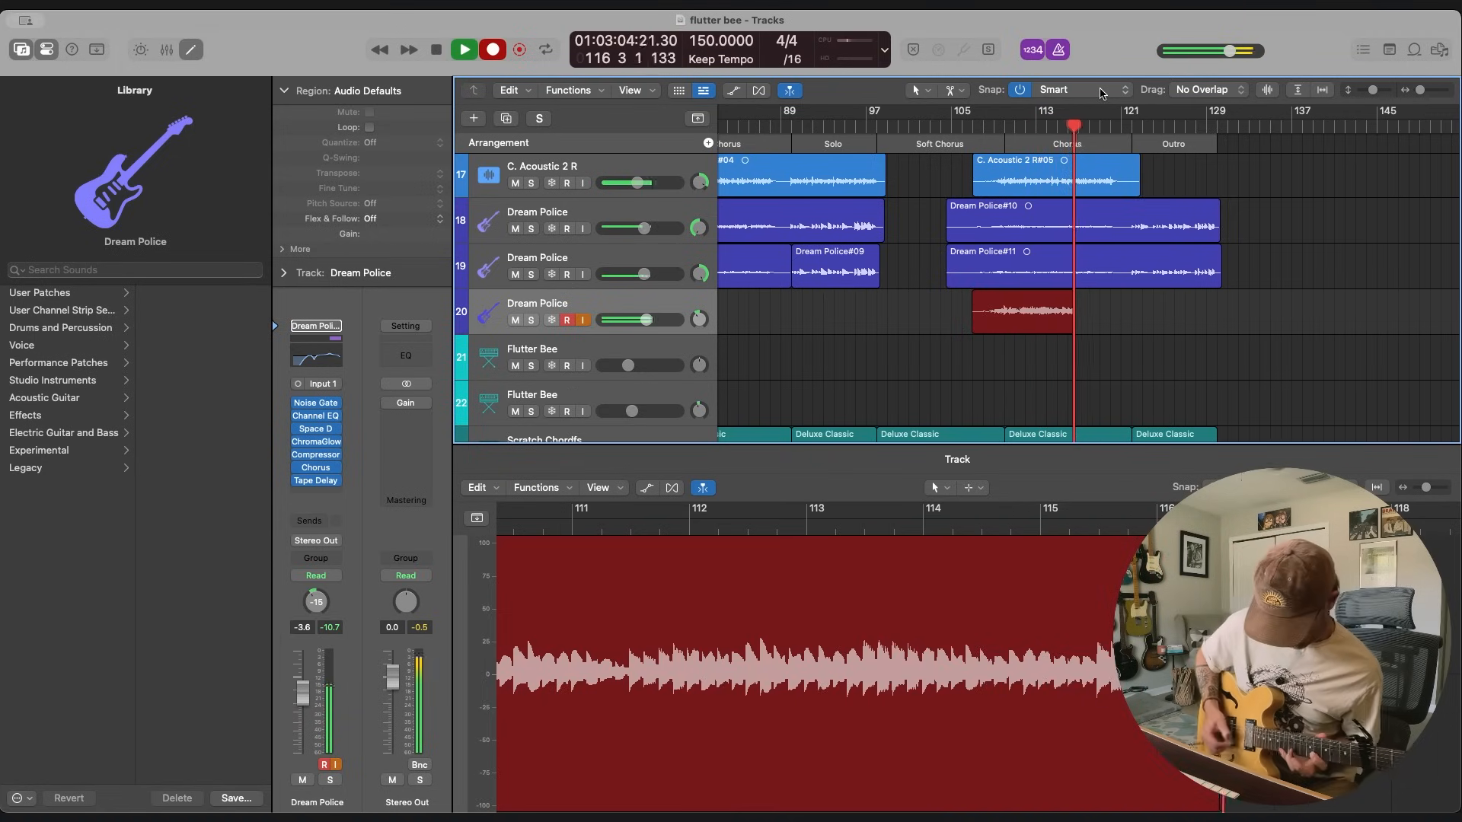
key("space")
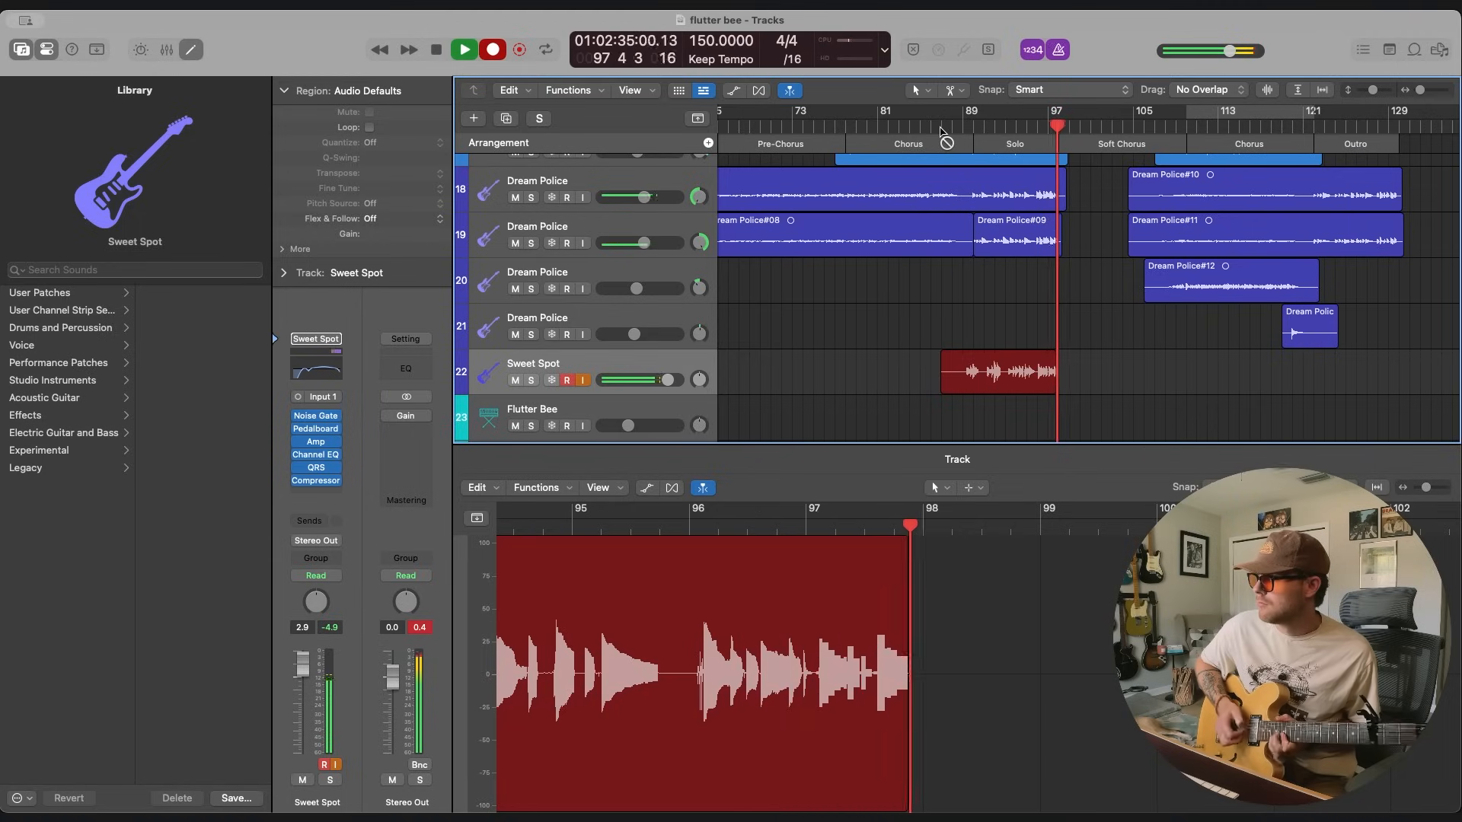
Record the guitar solo on the Sweet Spot track and a short harmony take from bar 95 on its duplicate.
key("space")
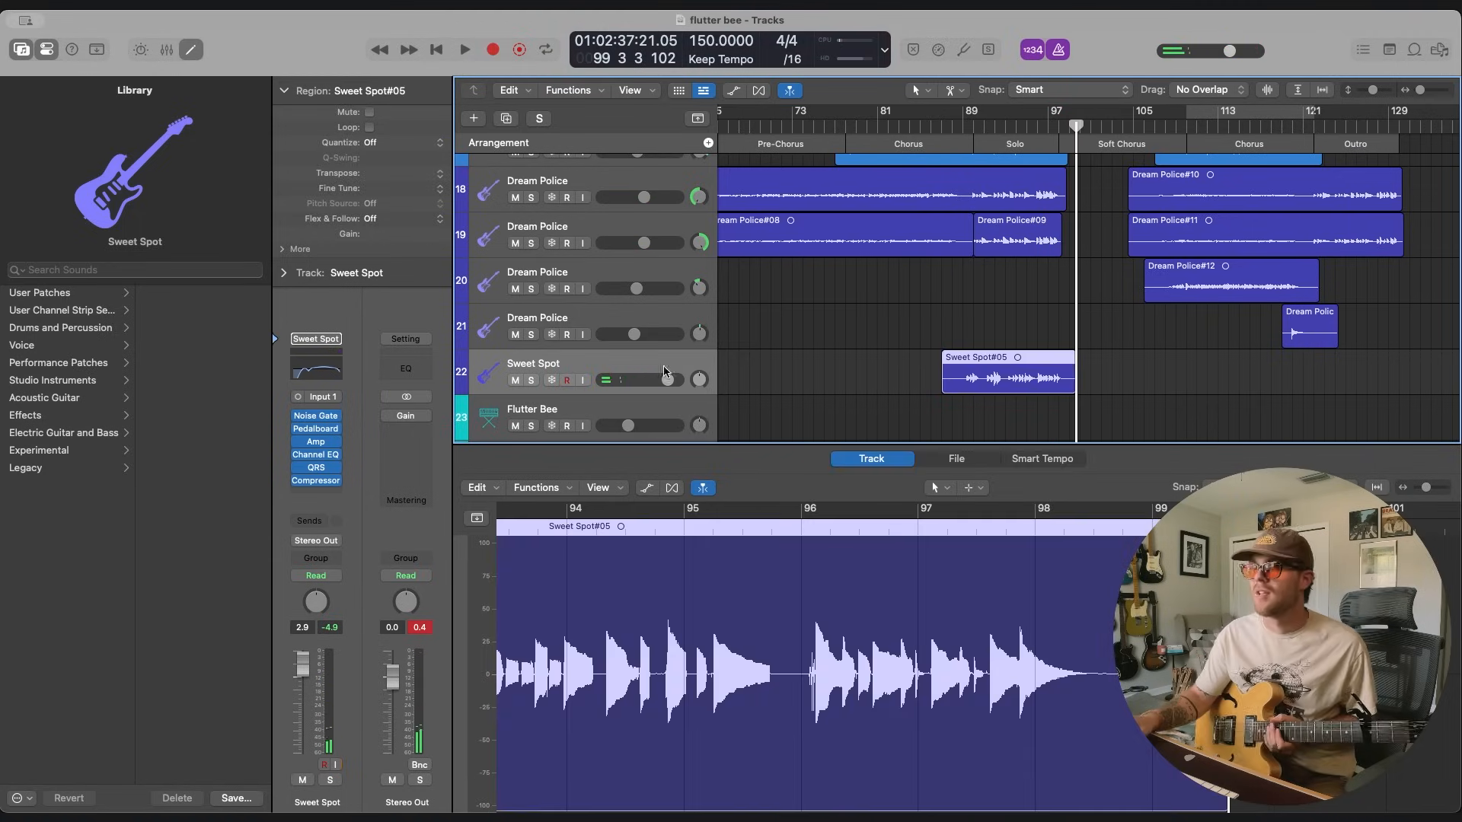
left_click(1005, 288)
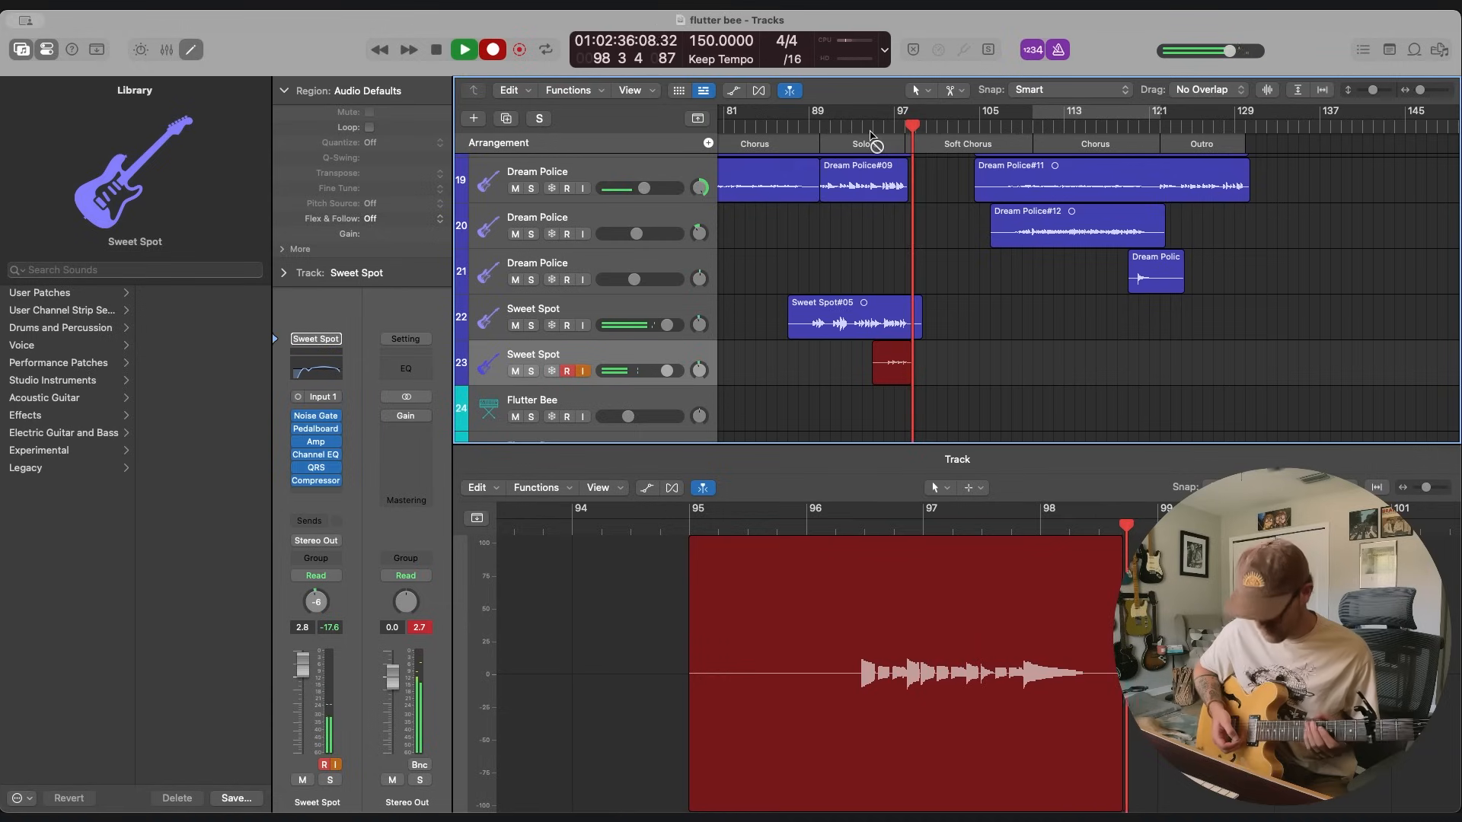
key("space")
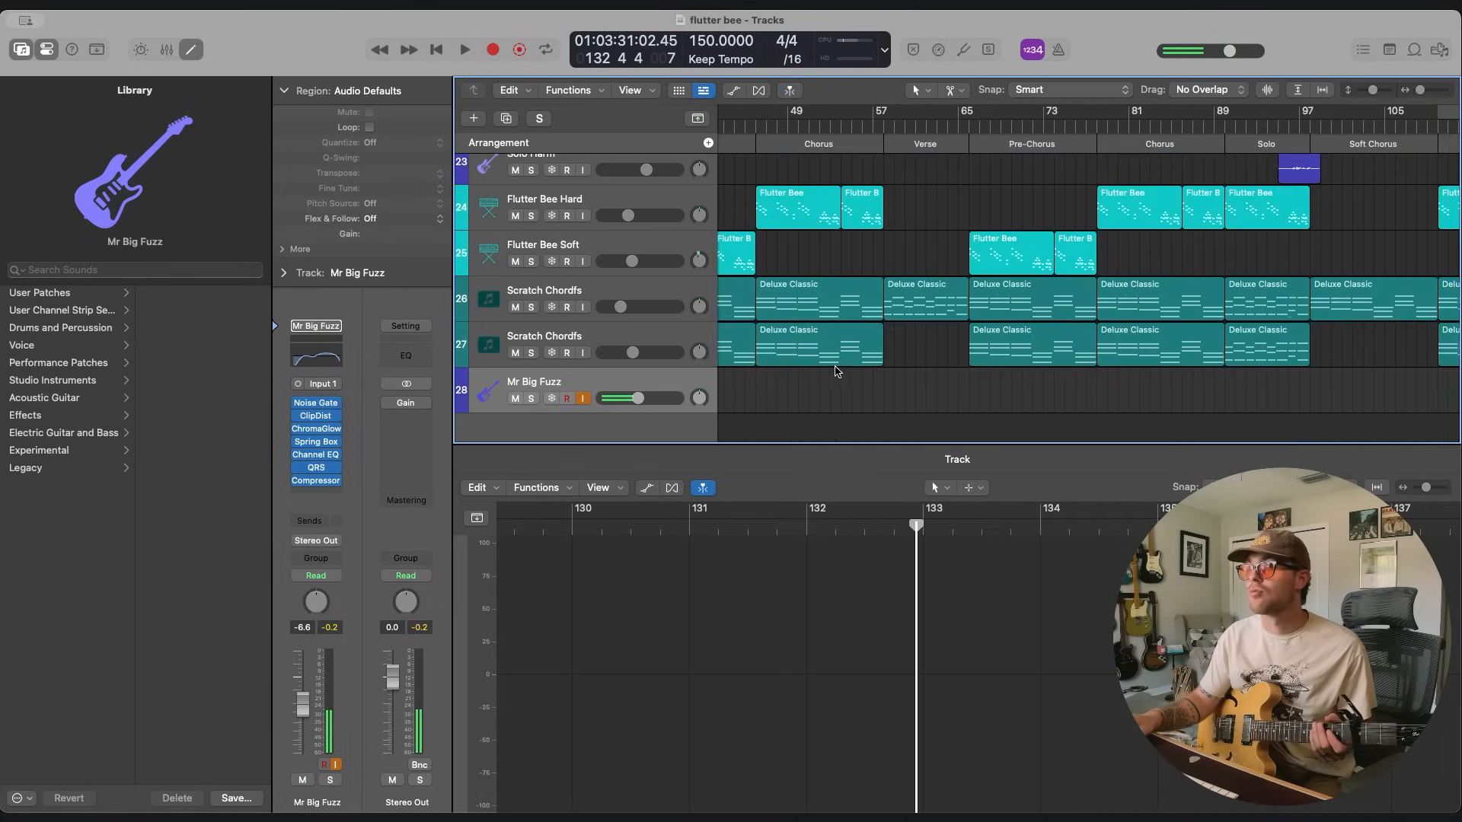
Try to record a first Mr Big Fuzz guitar take over the first Chorus, starting at bar 45.
scroll(835, 370, "left", 10)
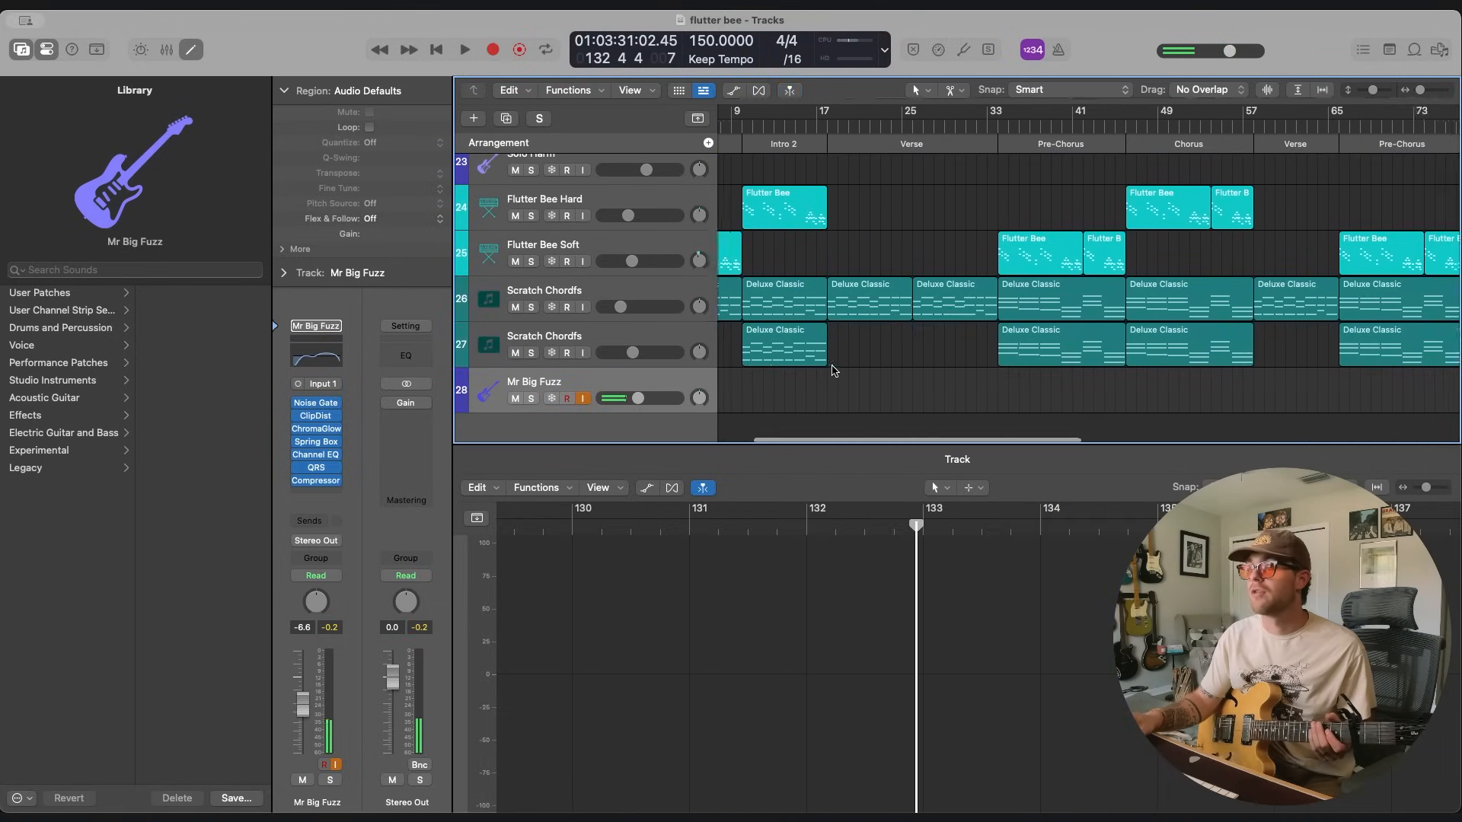
scroll(922, 373, "up", 10)
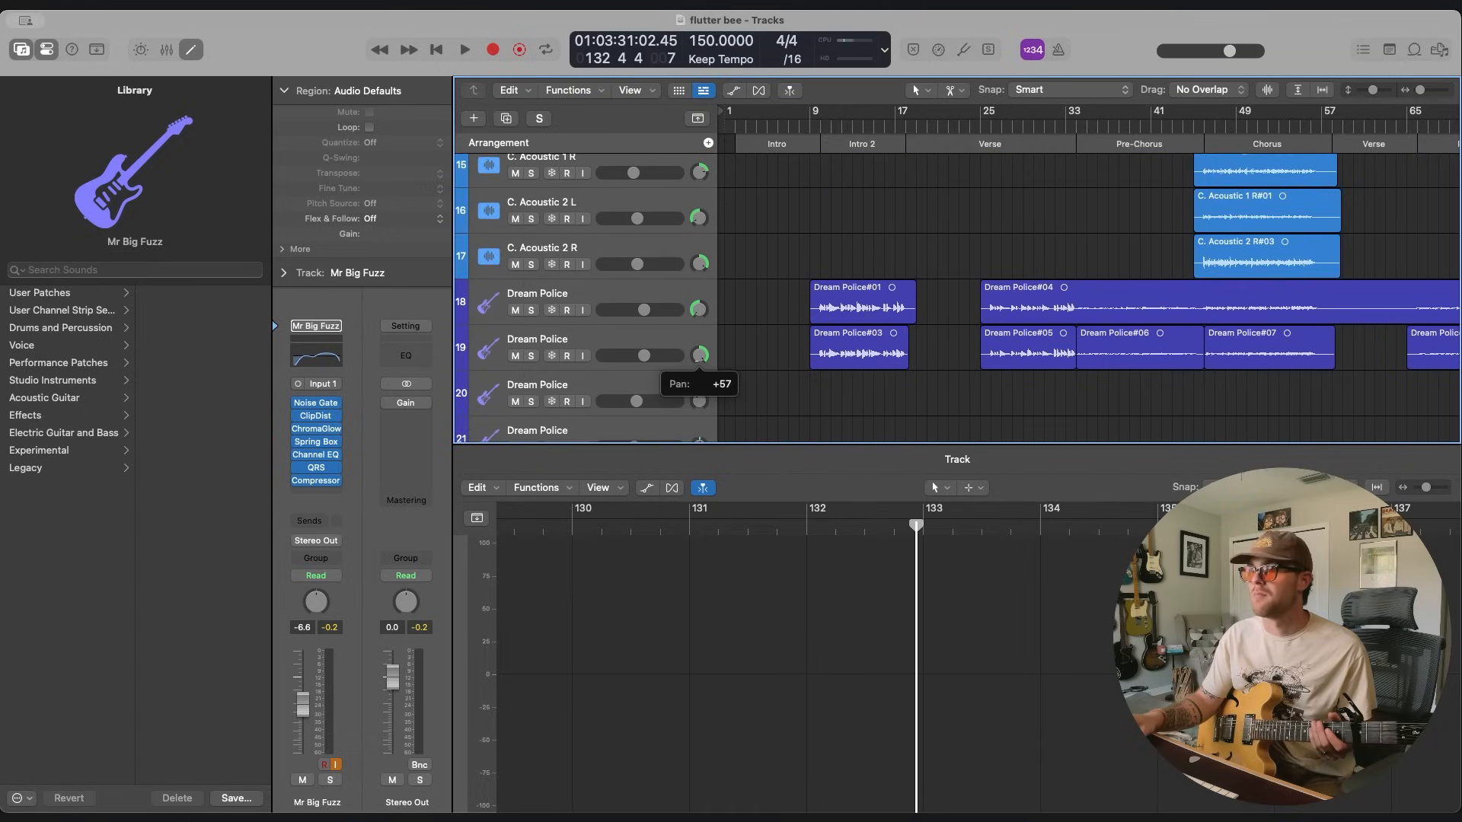
scroll(845, 358, "down", 10)
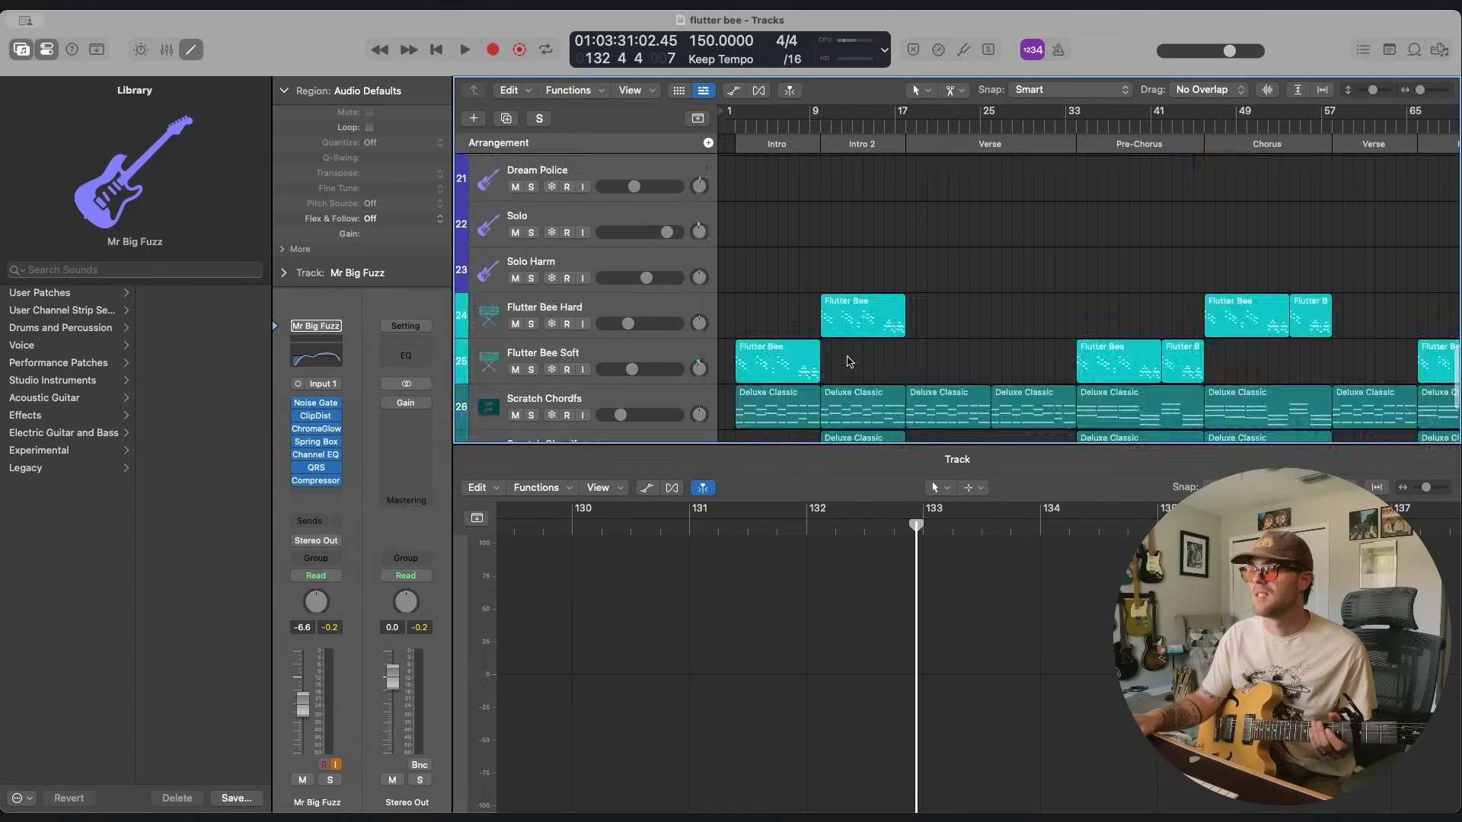
scroll(894, 193, "right", 4)
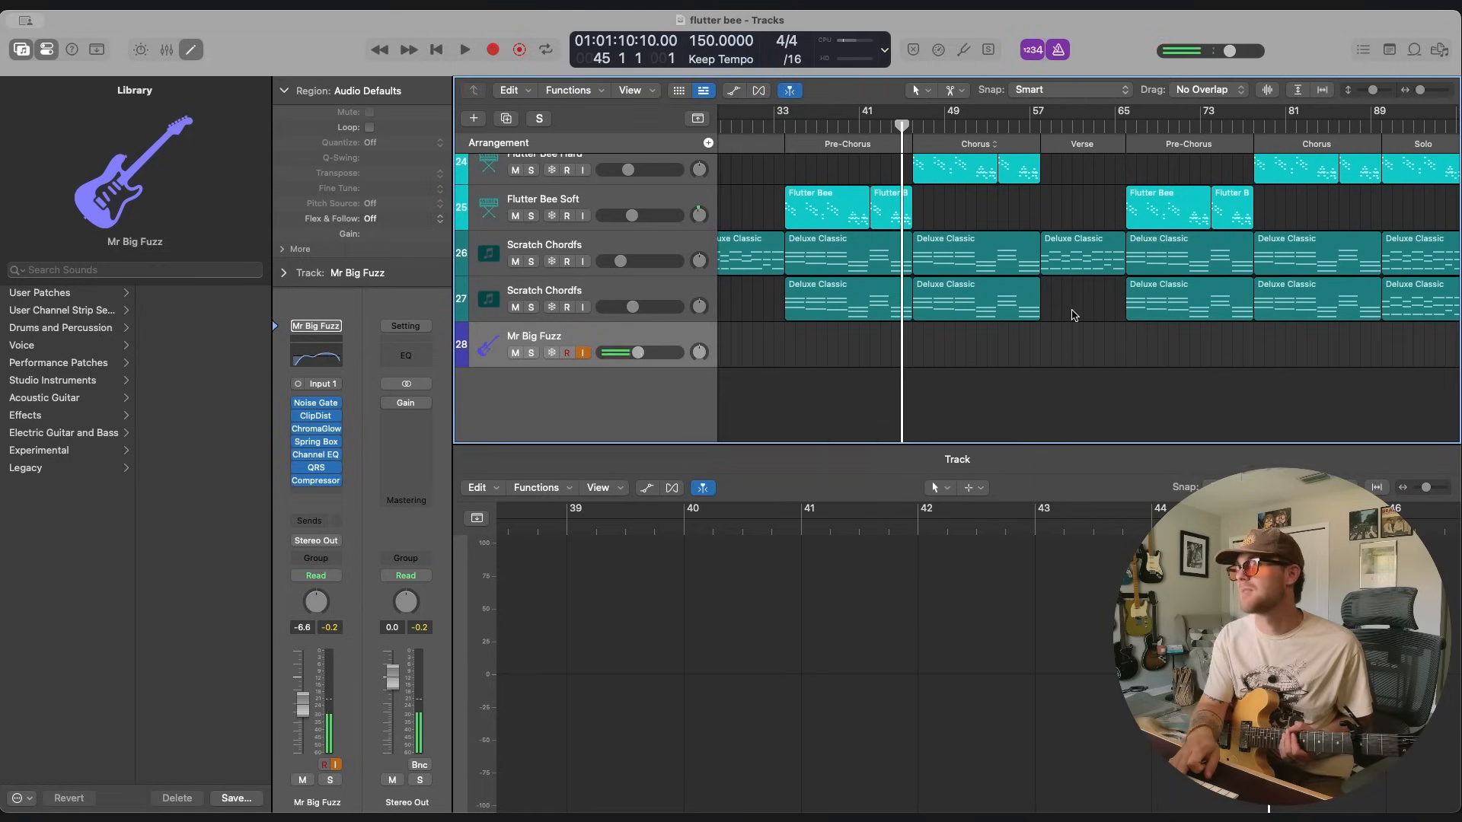
key("r")
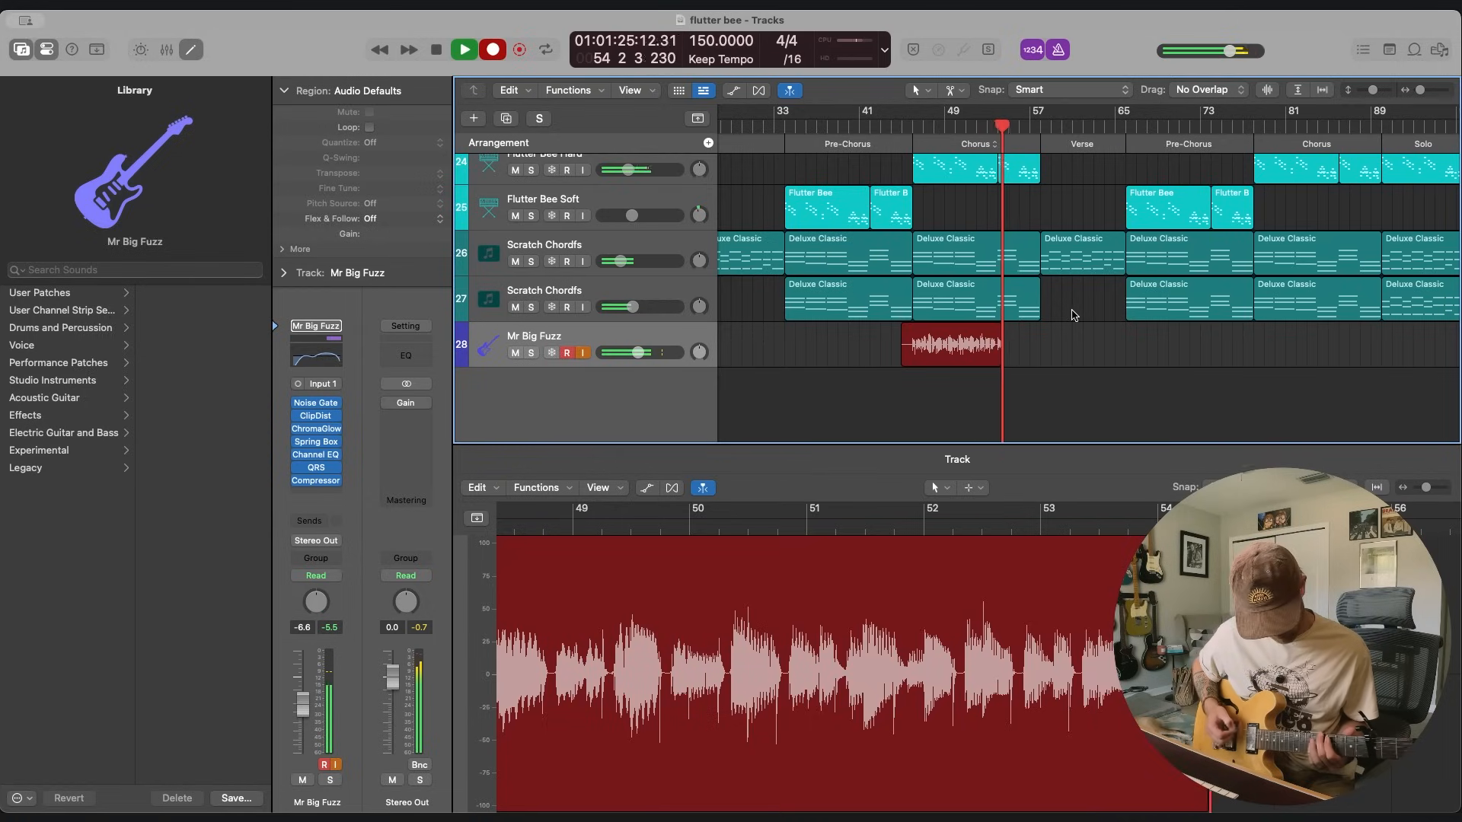
key("space")
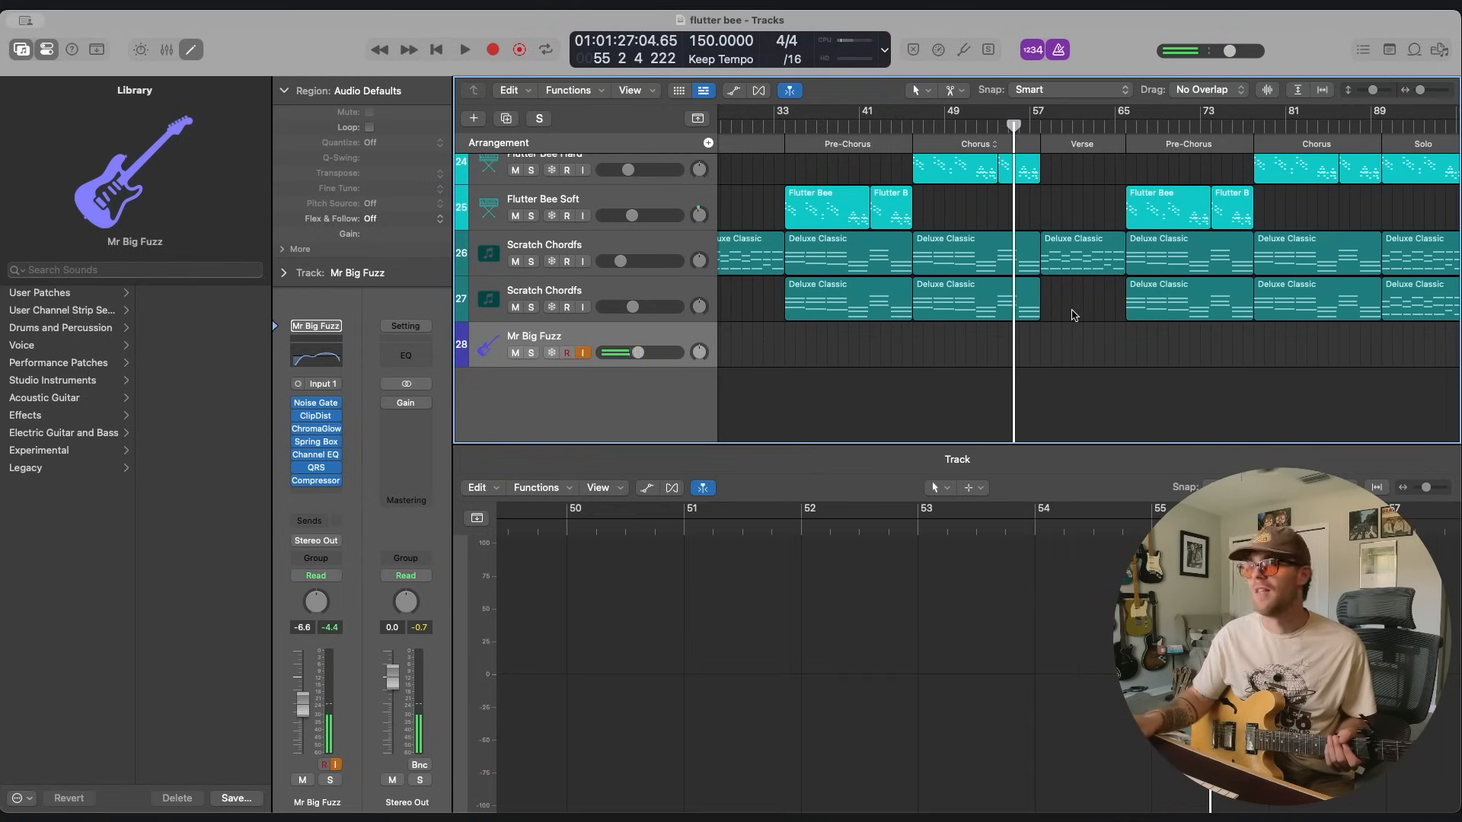
Retry the Mr Big Fuzz take over the first Chorus, discarding each attempt and putting the playhead back before recording again.
left_click(892, 120)
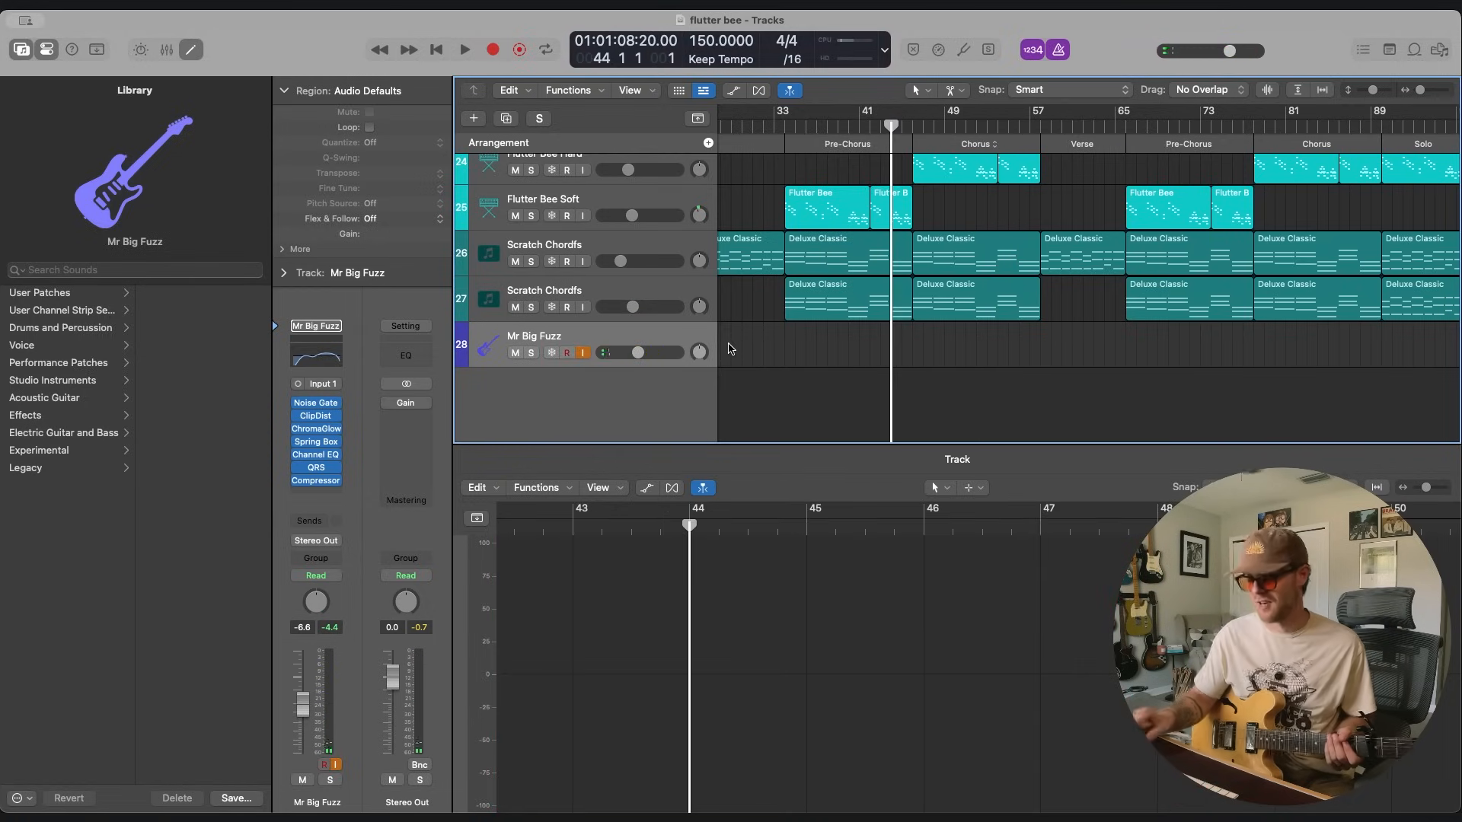
key("r")
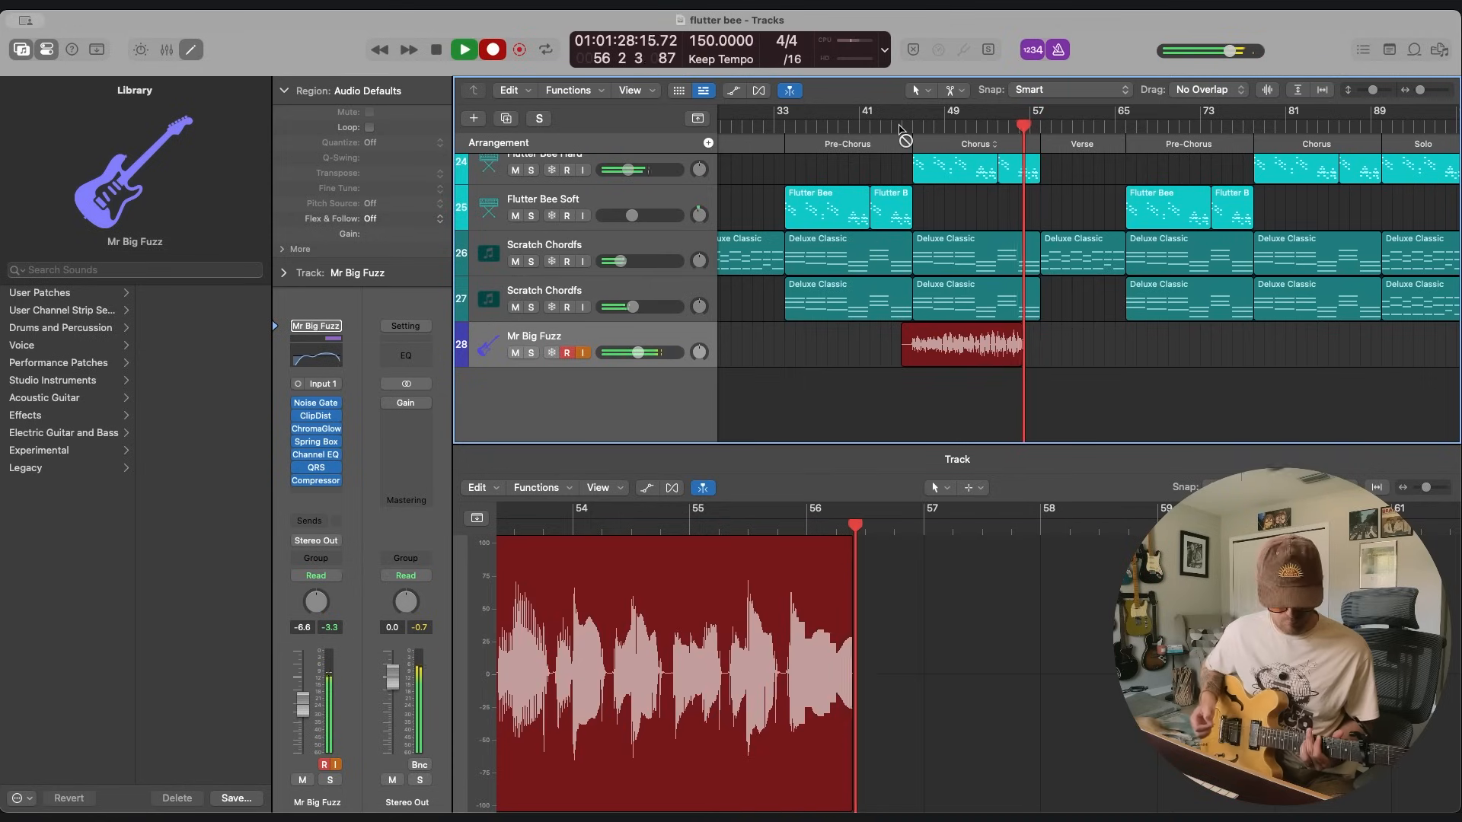
key("super+period")
key("r")
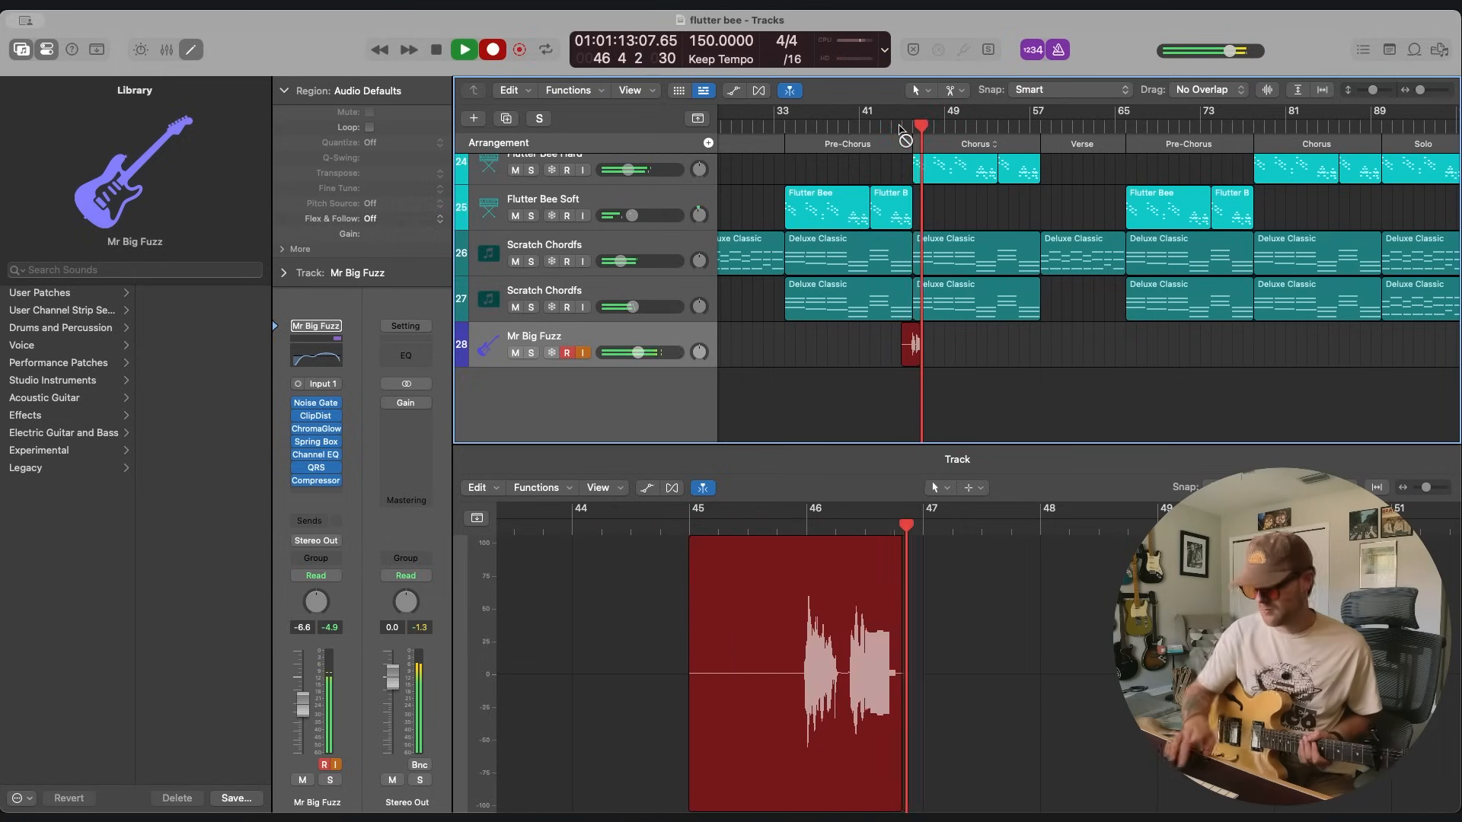
key("space")
key("Delete")
key("Return")
left_click(899, 127)
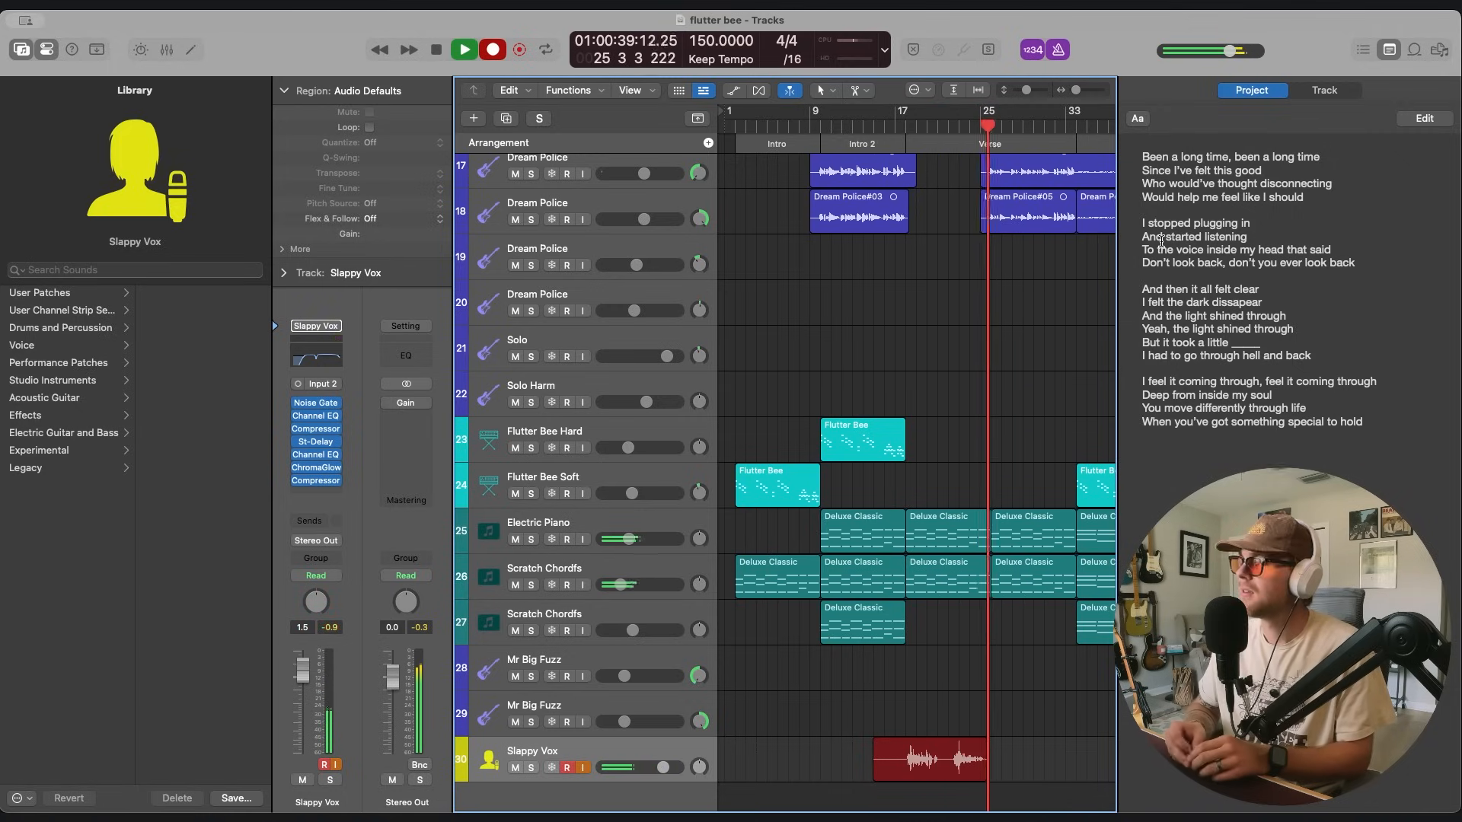
Discard the running Slappy Vox vocal take and play the backing tracks through the Verse.
key("super+period")
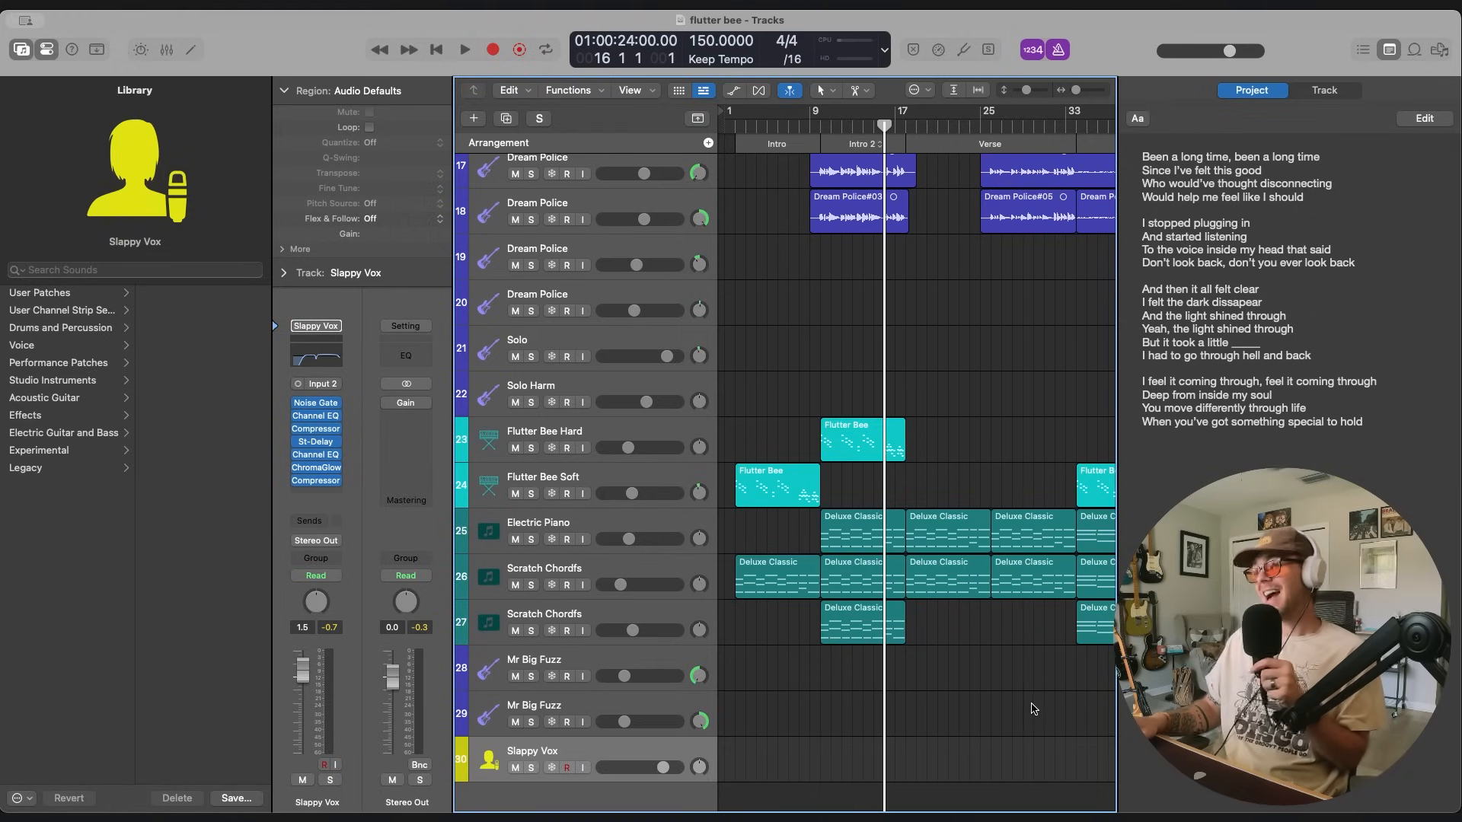
scroll(1032, 709, "up", 1)
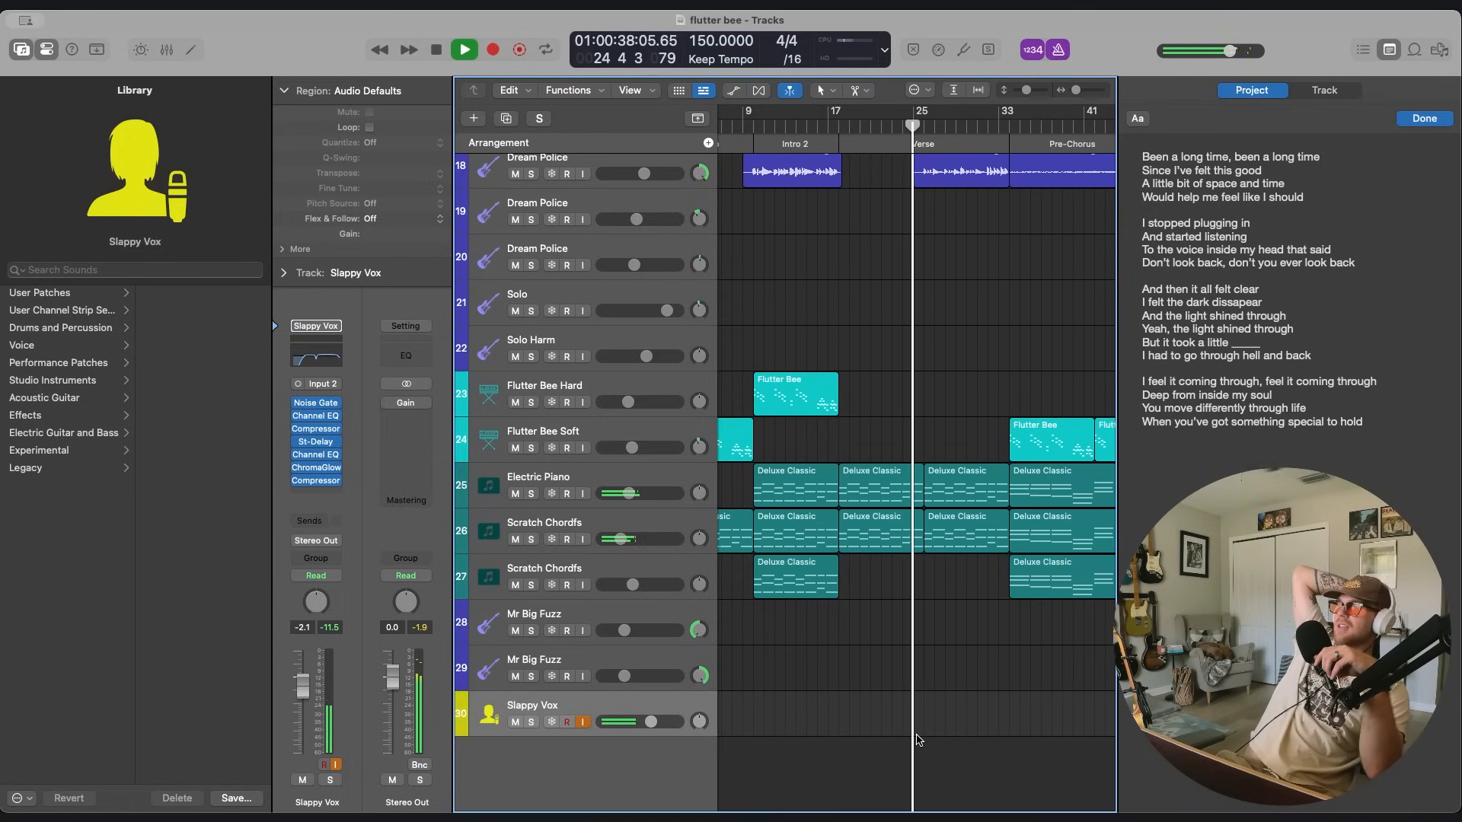
key("space")
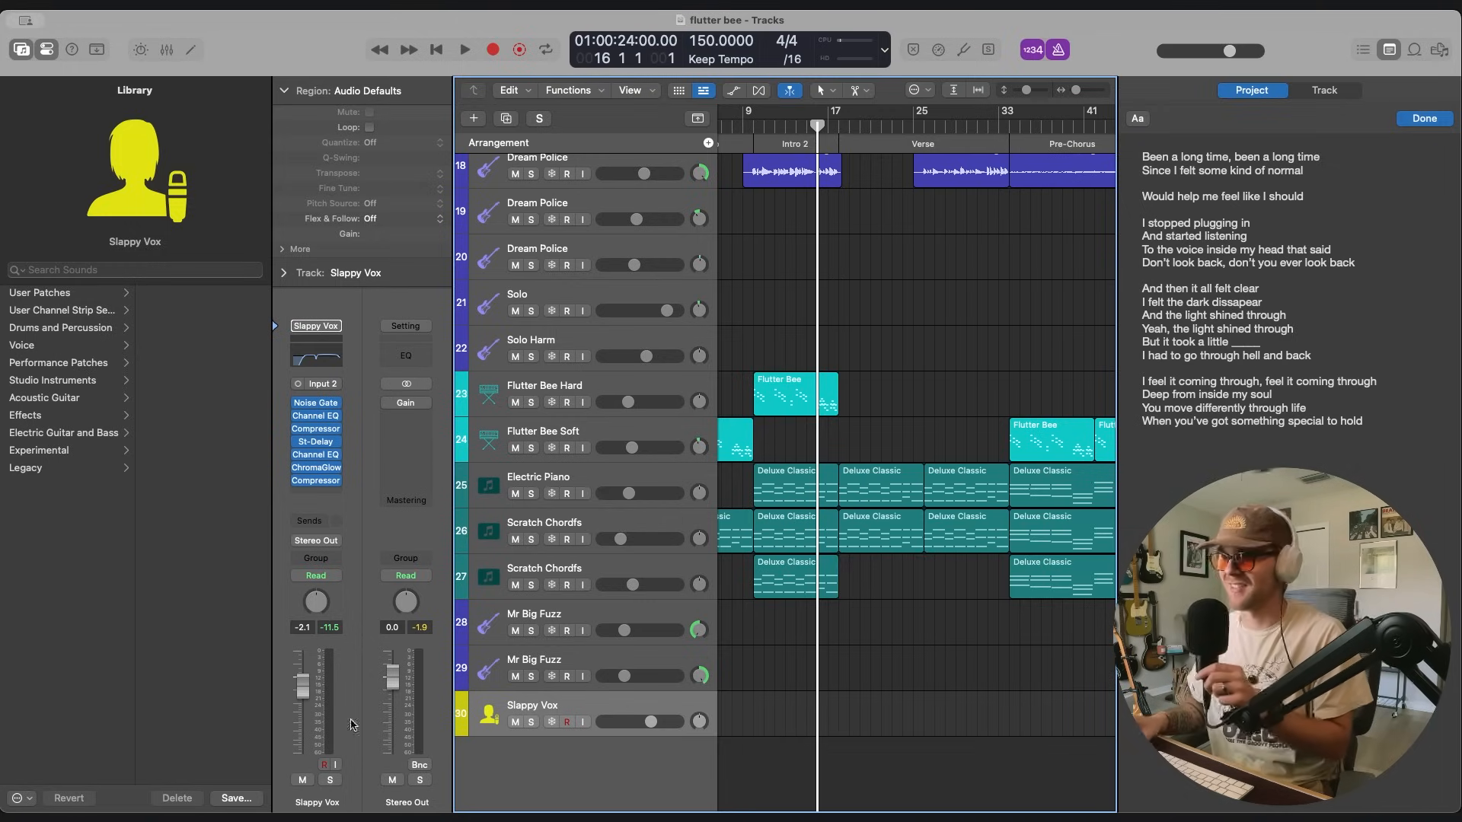
Record the Verse vocals on the first Slappy Vox track and start a Chorus vocal take from bar 44 on the last one.
key("r")
left_click(583, 722)
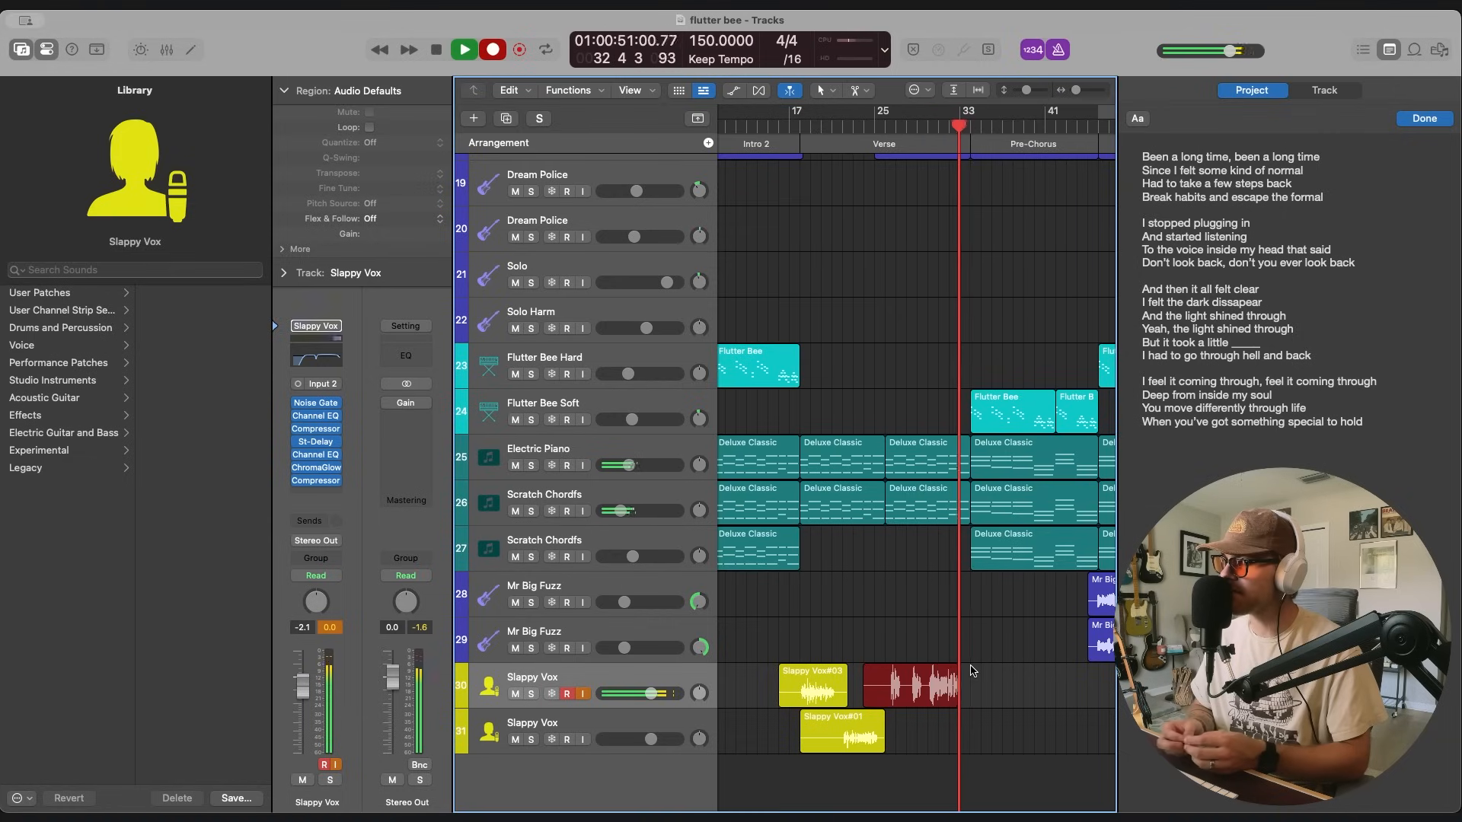
key("space")
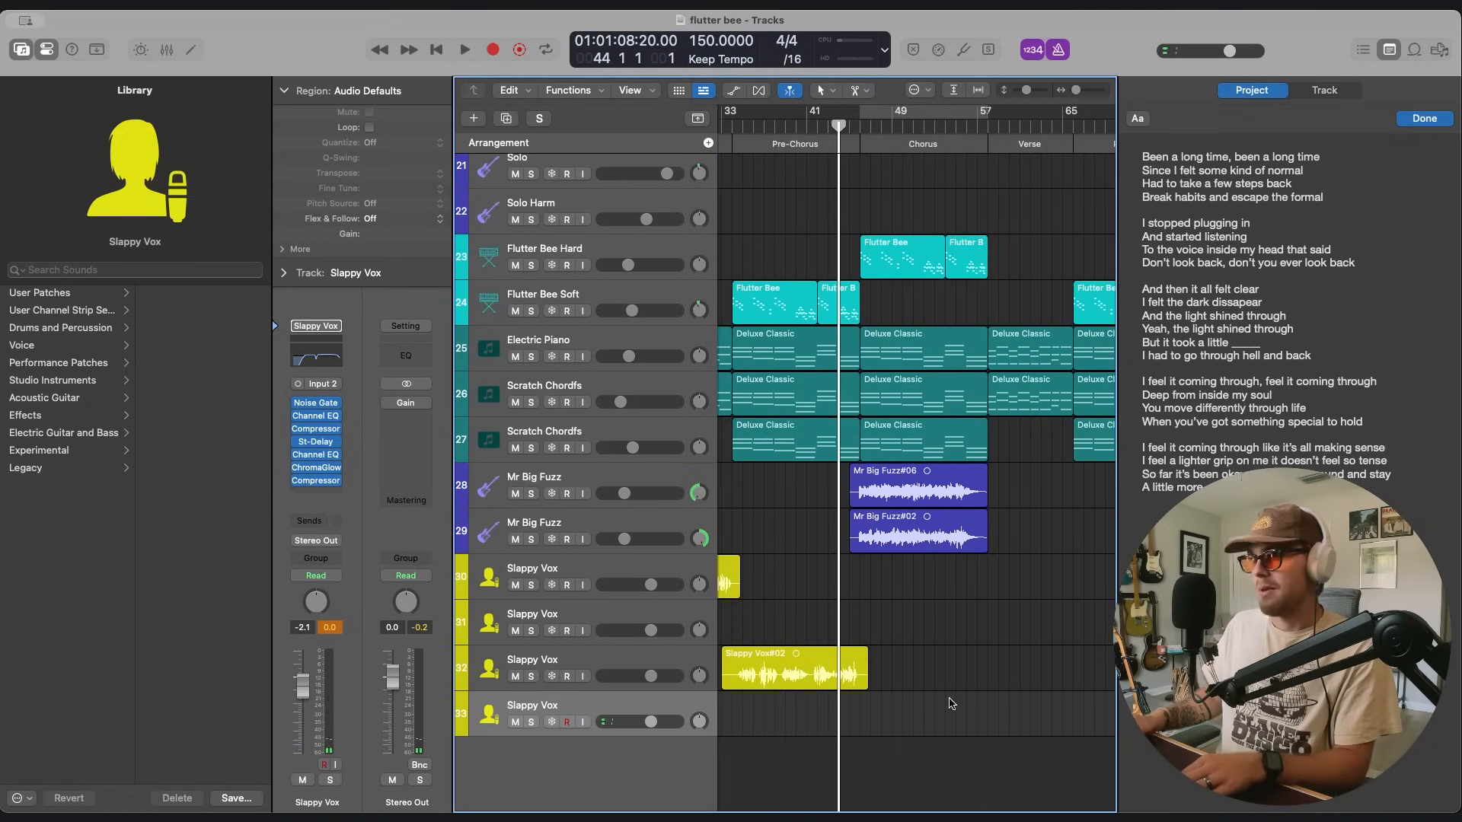
key("r")
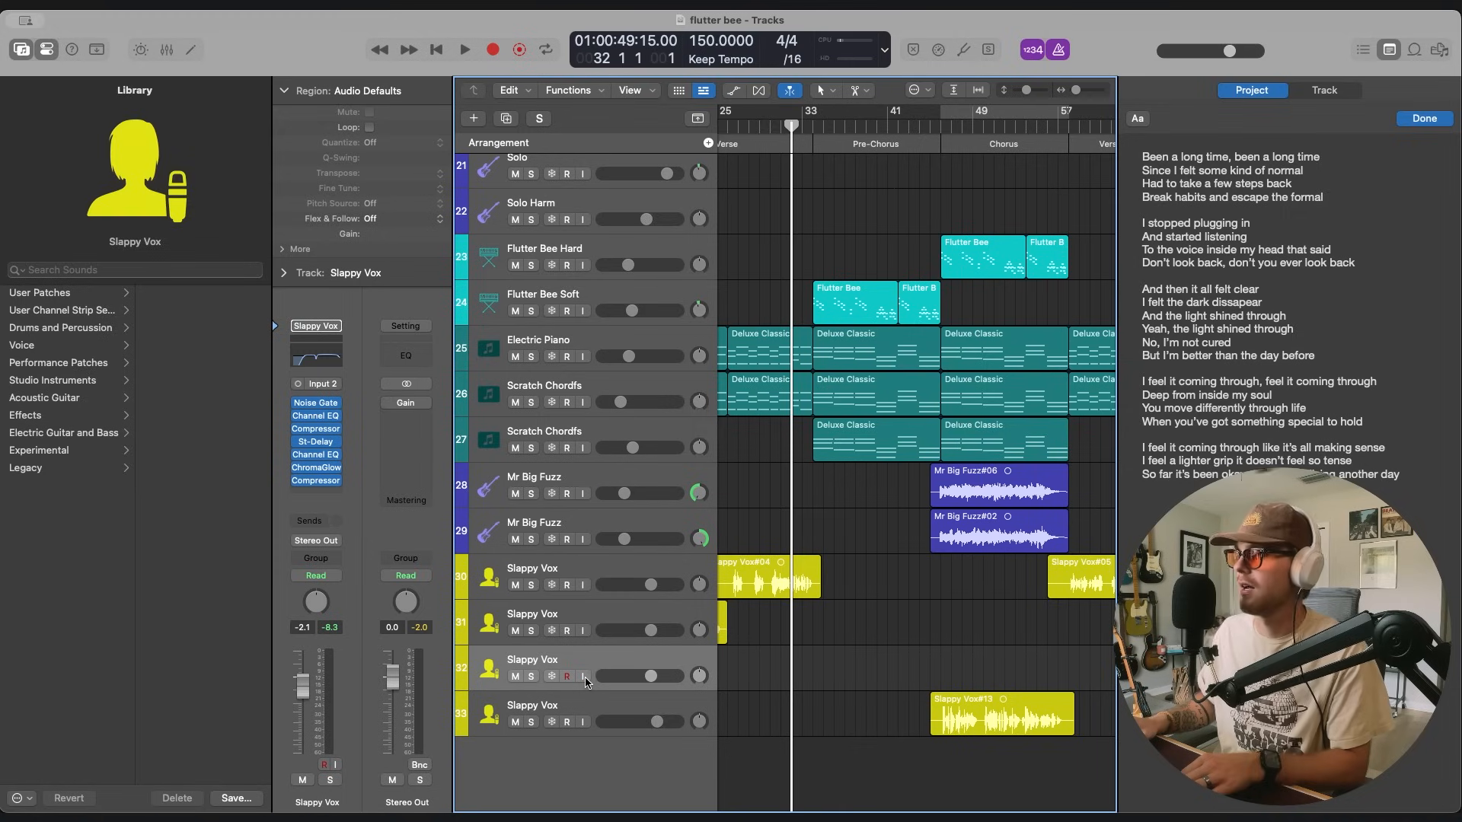
Turn on input monitoring for the third Slappy Vox track and record the Pre-Chorus vocal from bar 32.
left_click(583, 676)
key("r")
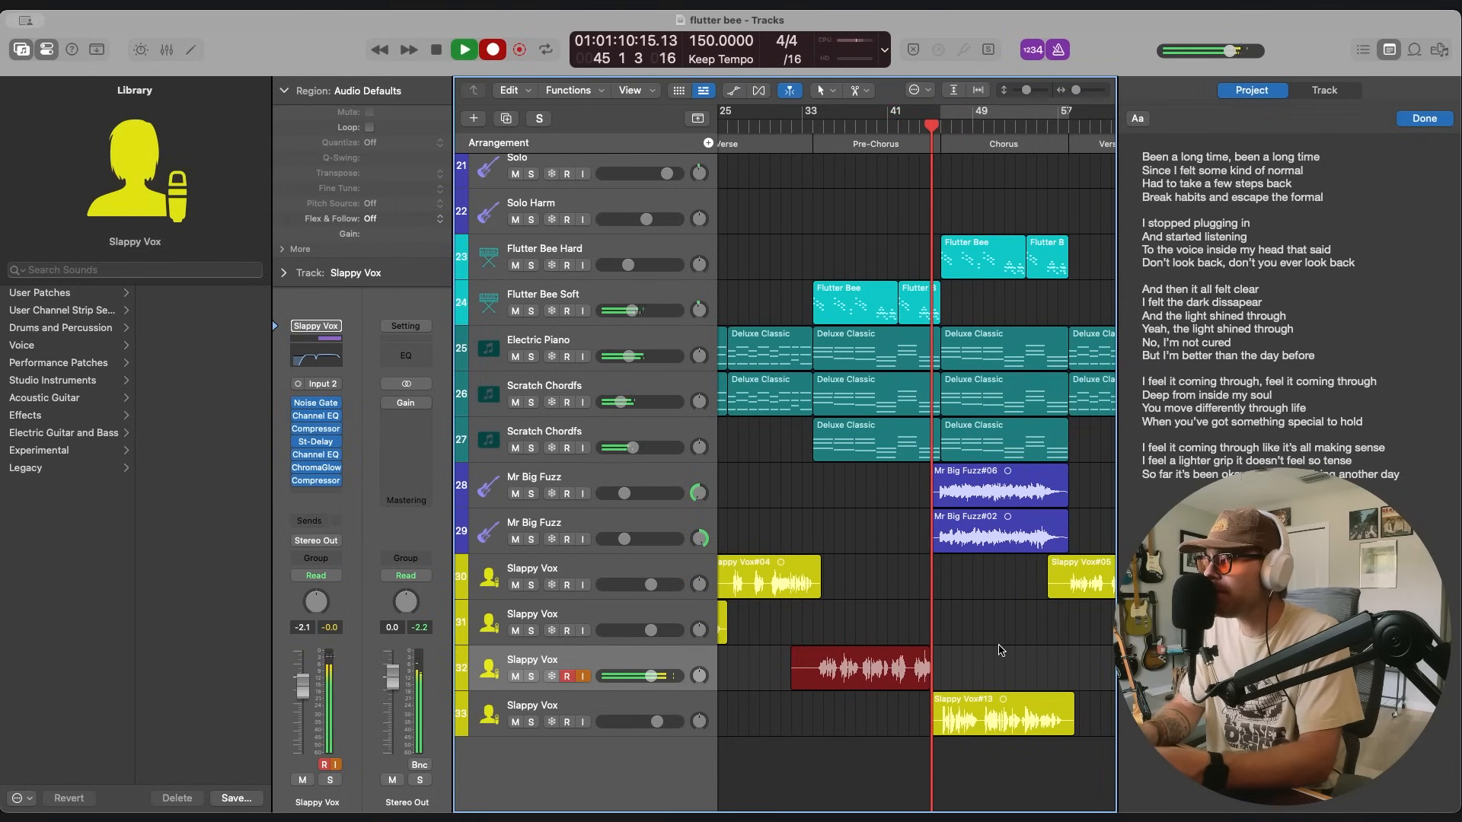
key("space")
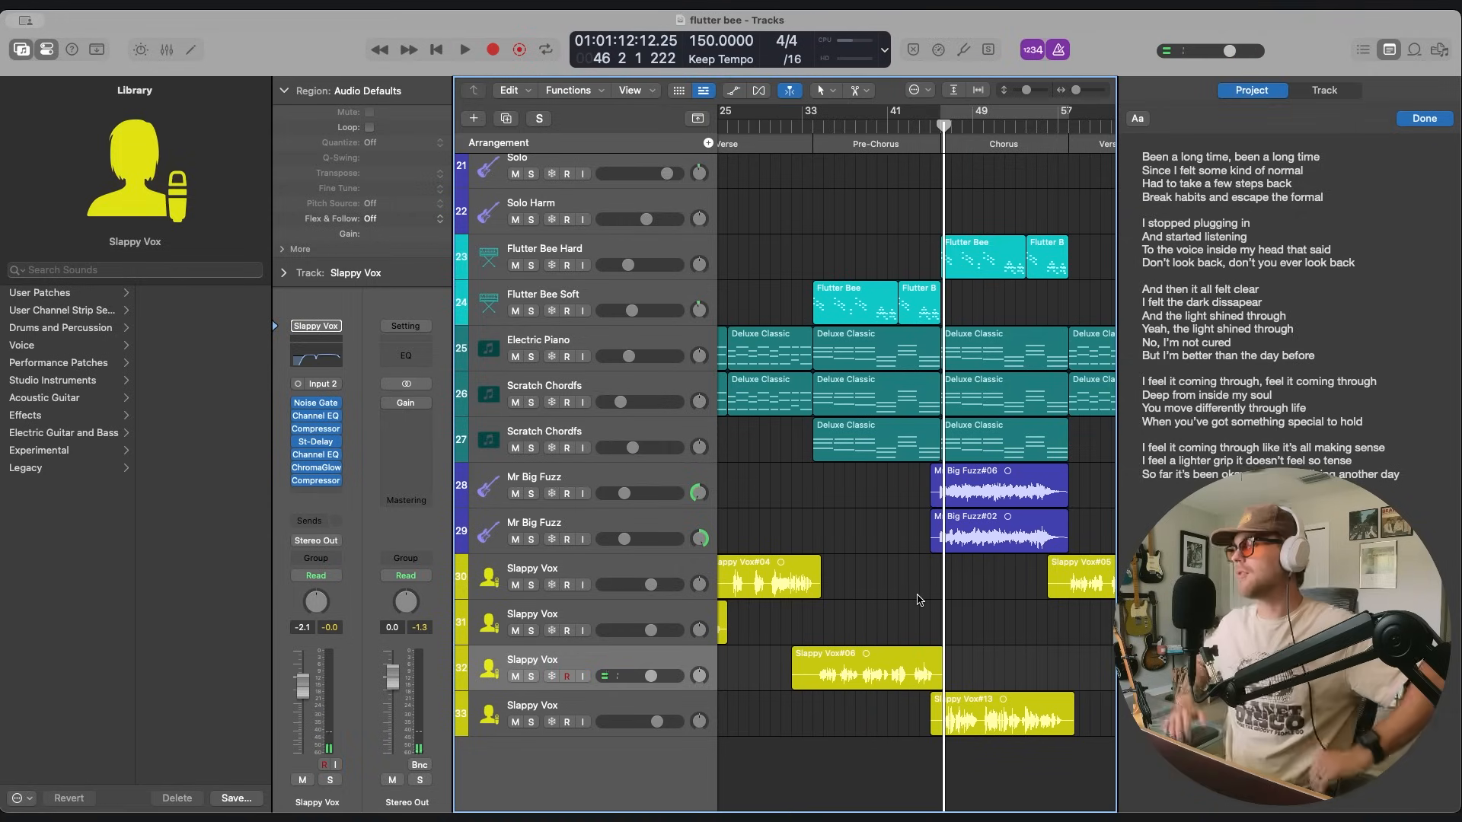
Lower the volume of the first two Slappy Vox tracks to -∞ dB and try to move the empty vocal track above them.
scroll(838, 609, "left", 10)
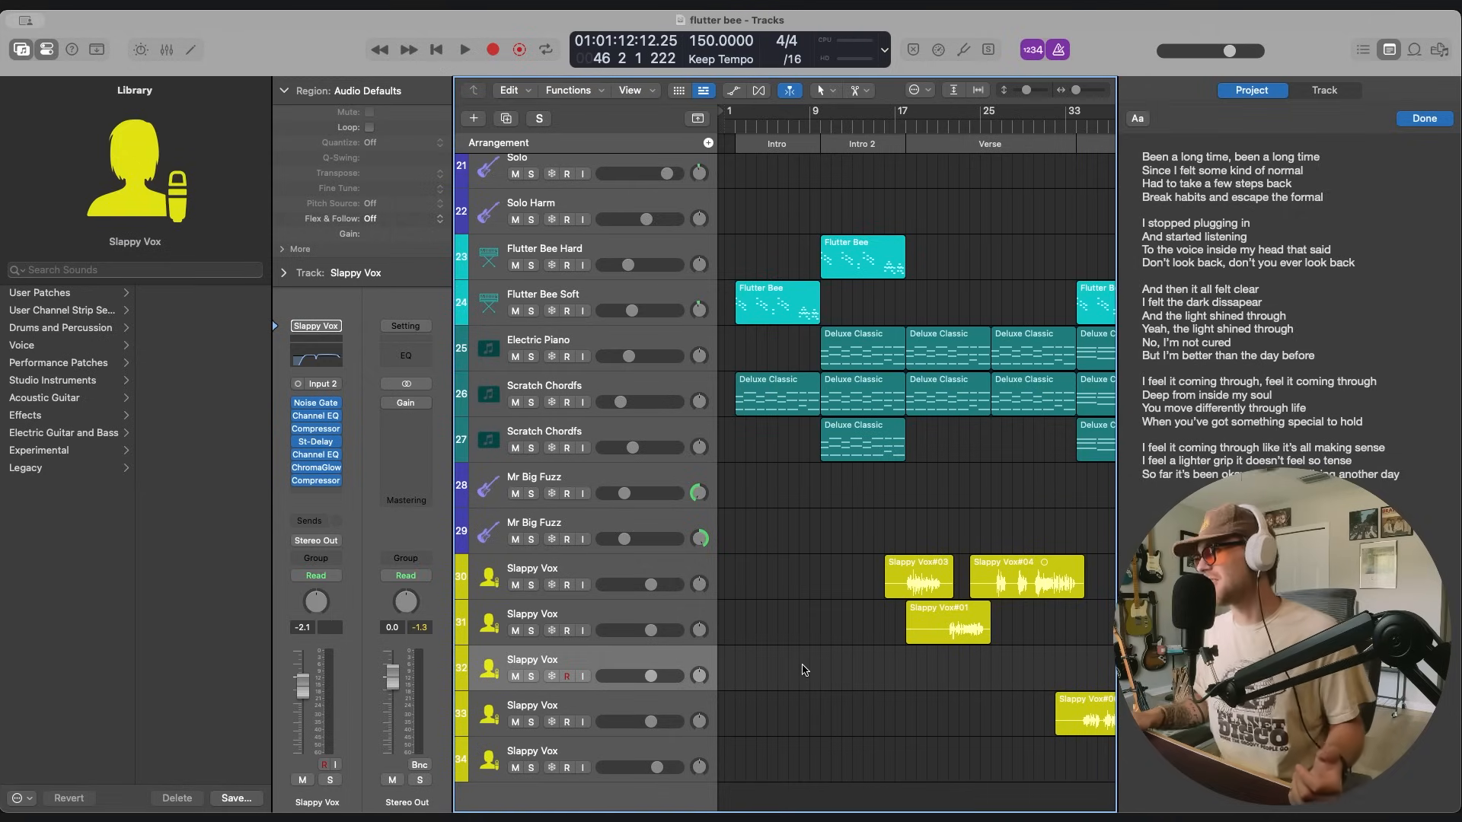
scroll(934, 666, "down", 2)
scroll(934, 666, "right", 2)
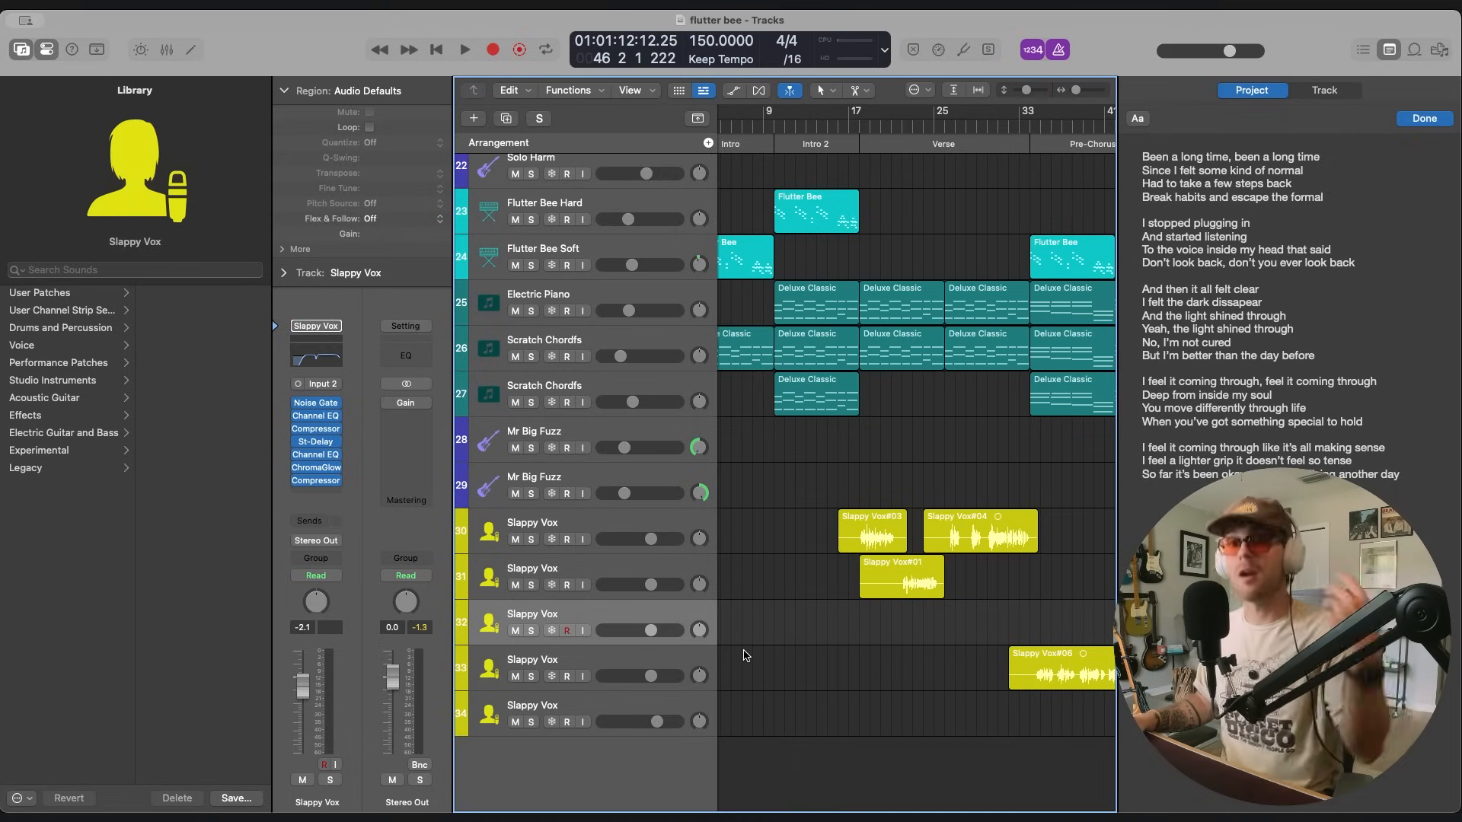
left_click(652, 528)
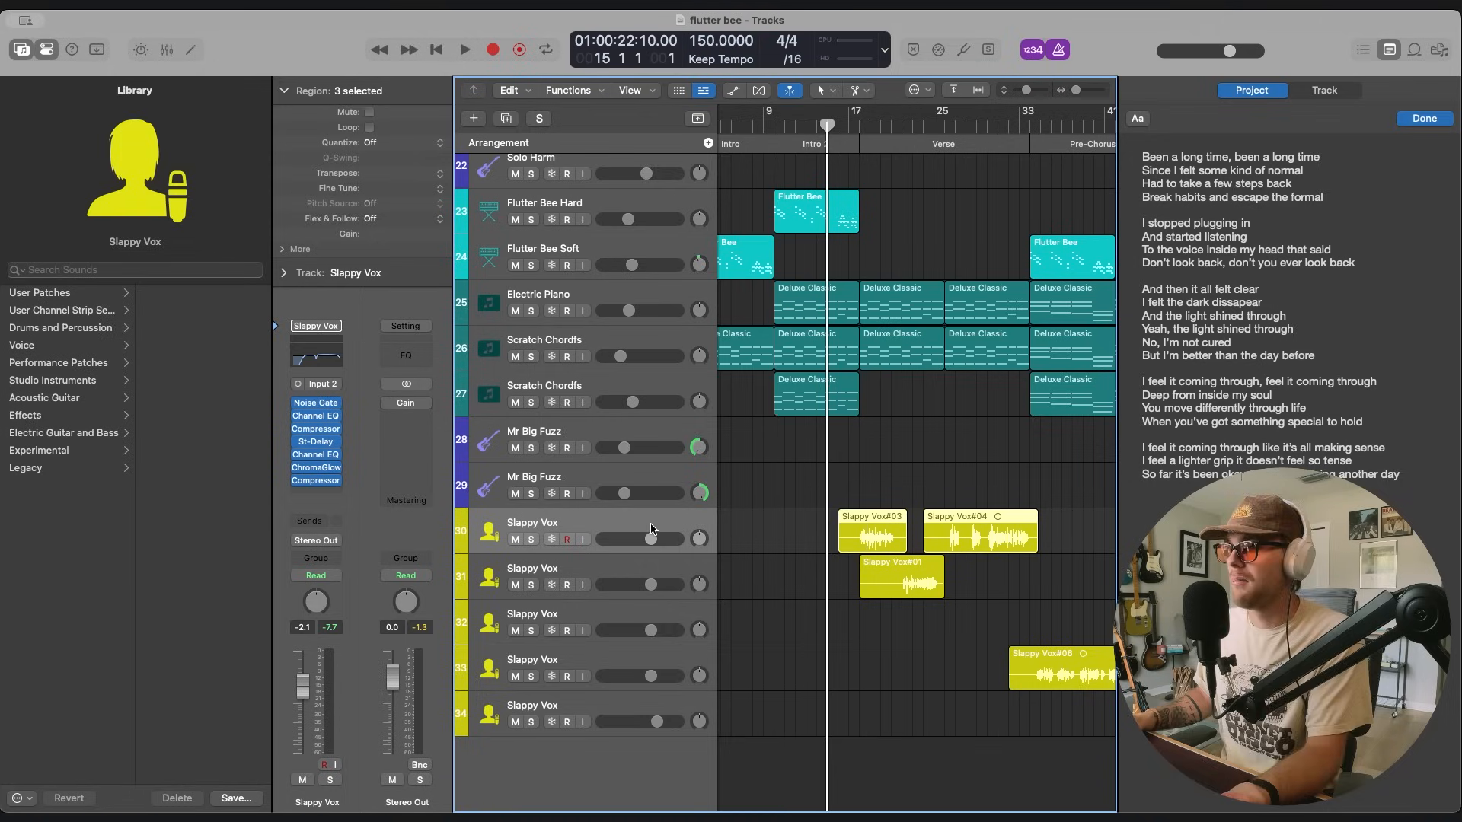
left_click(641, 571, "shift")
left_click_drag(651, 584, 507, 620)
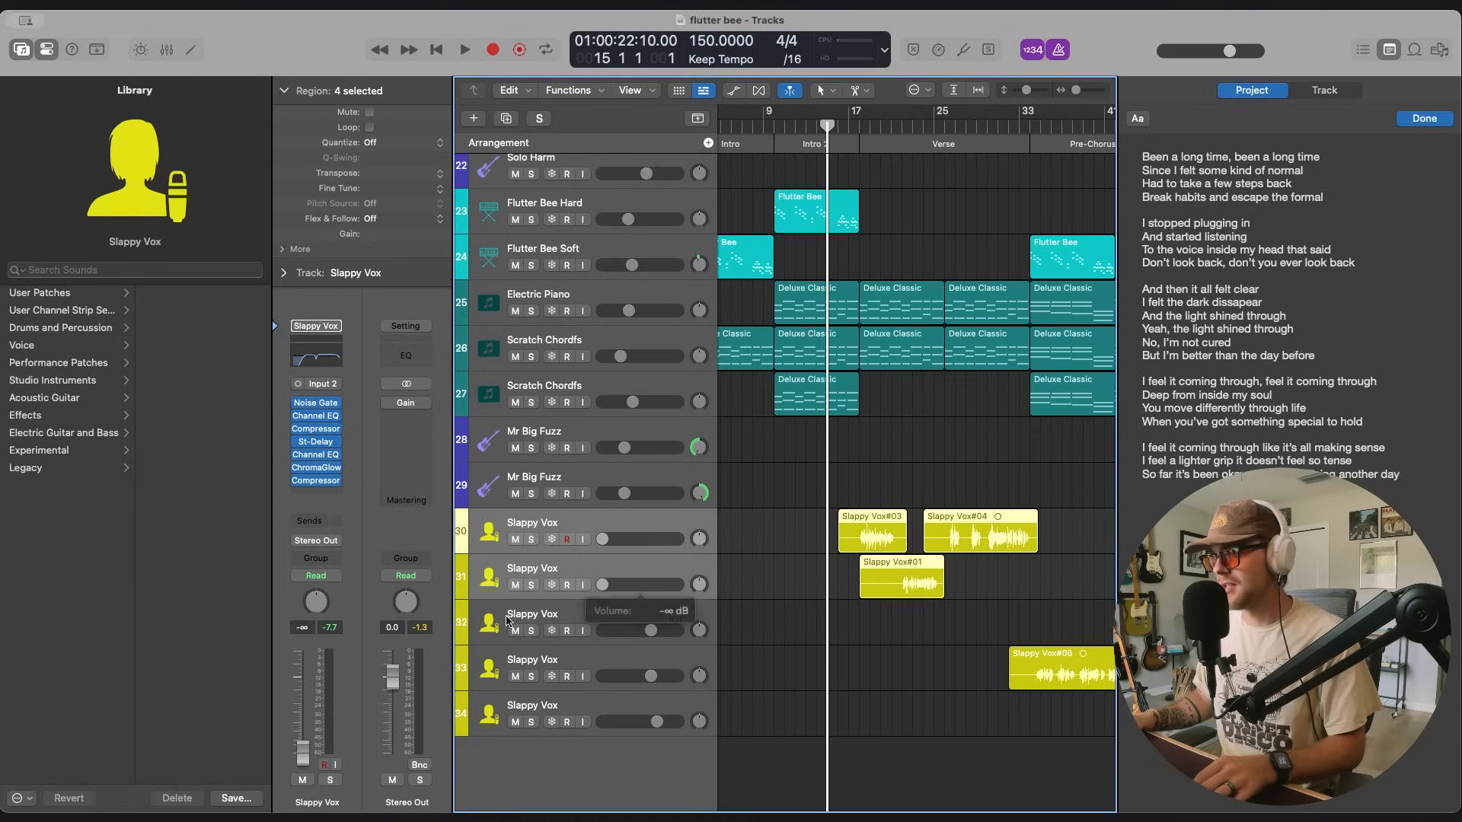
left_click(654, 663)
left_click_drag(610, 619, 610, 523)
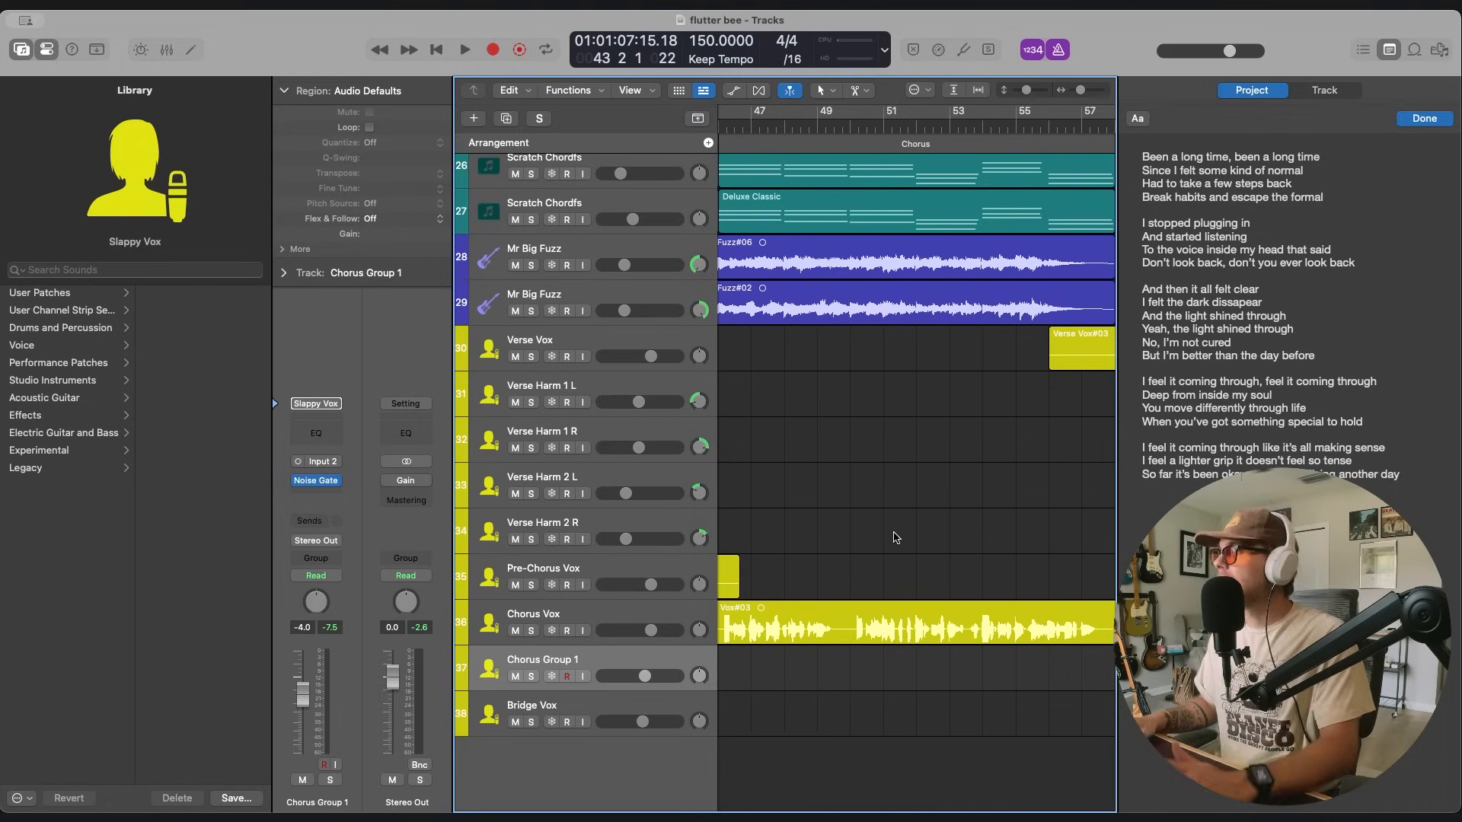
Place the playhead at bar 45, just before the first Chorus, ready for recording on Chorus Group 1.
left_click_drag(1081, 90, 1079, 90)
scroll(1033, 361, "left", 3)
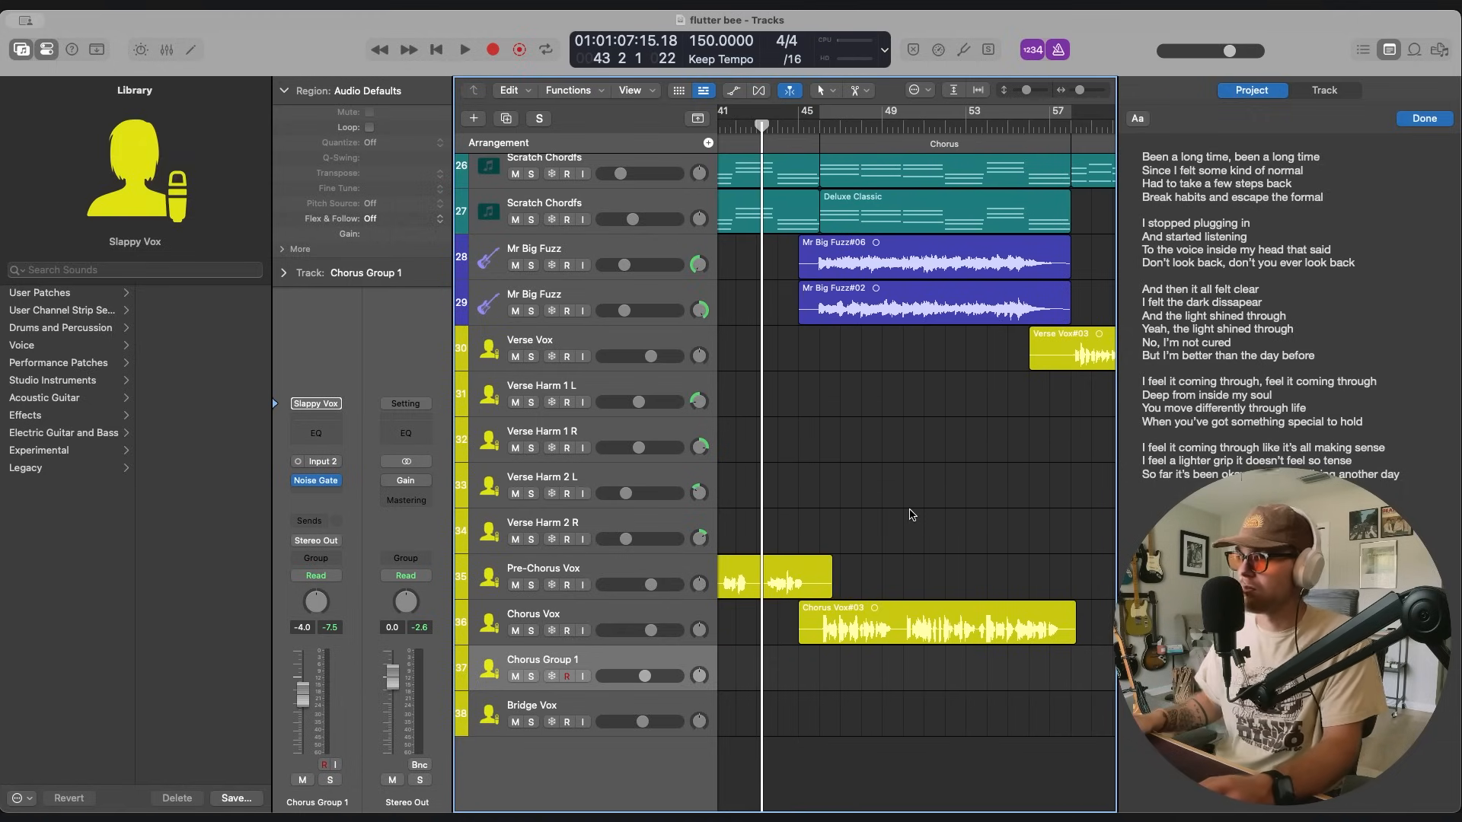
scroll(910, 509, "right", 1)
left_click(785, 128)
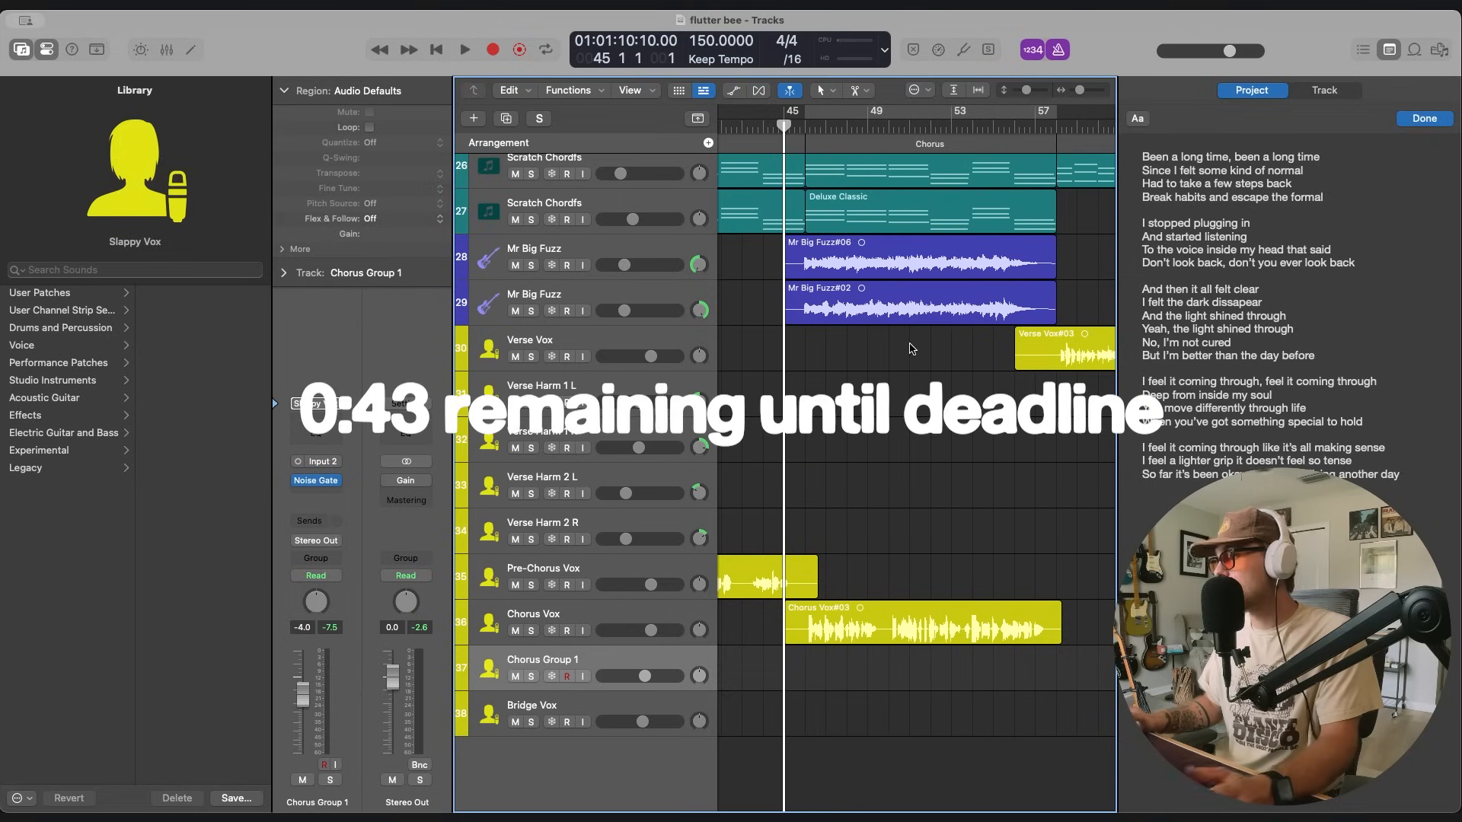
scroll(944, 316, "left", 1)
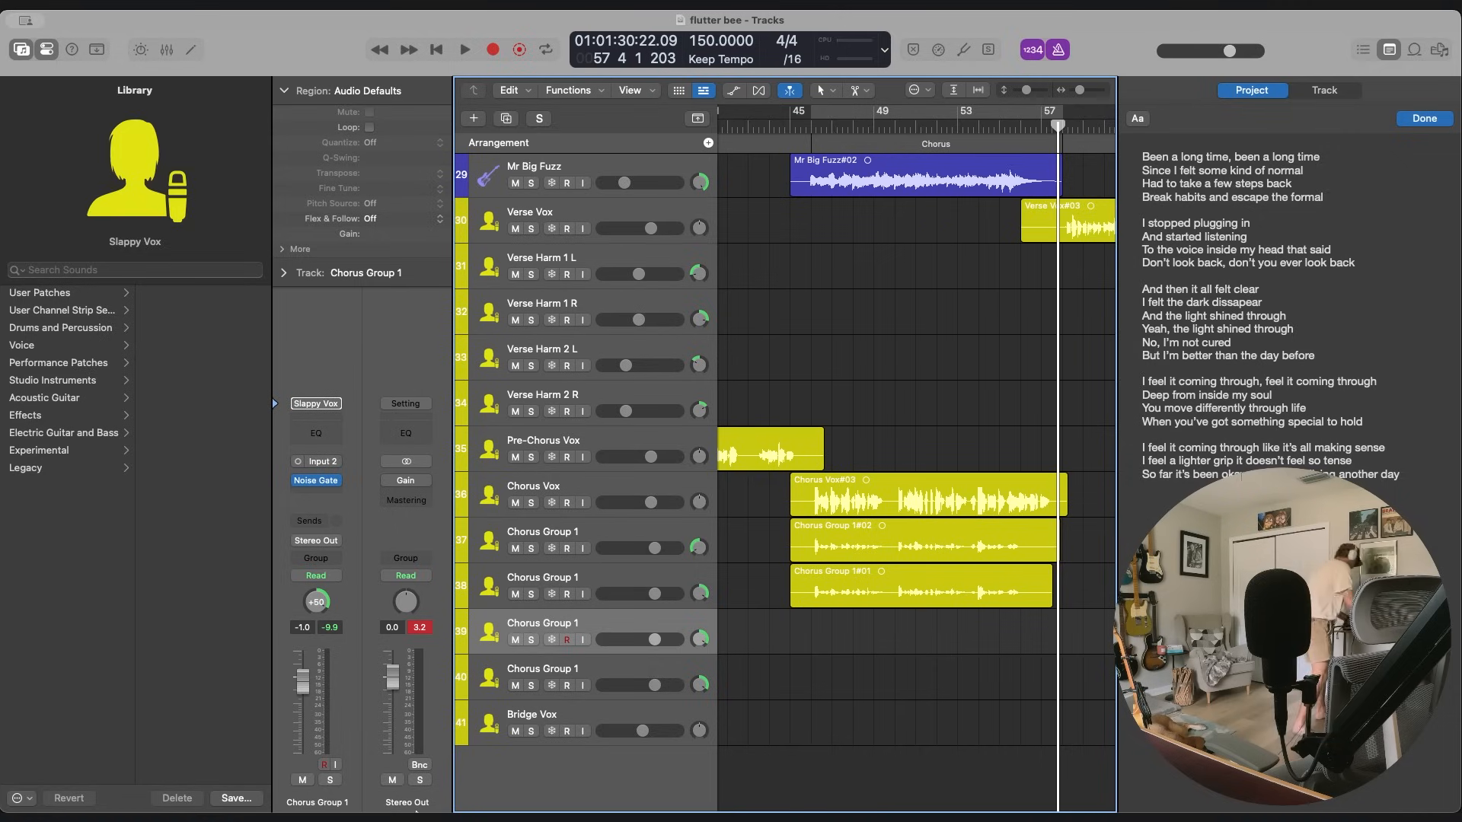
Return focus to the tracks area, place the playhead at bar 44 and record a Chorus Group 1 vocal take.
key("Tab")
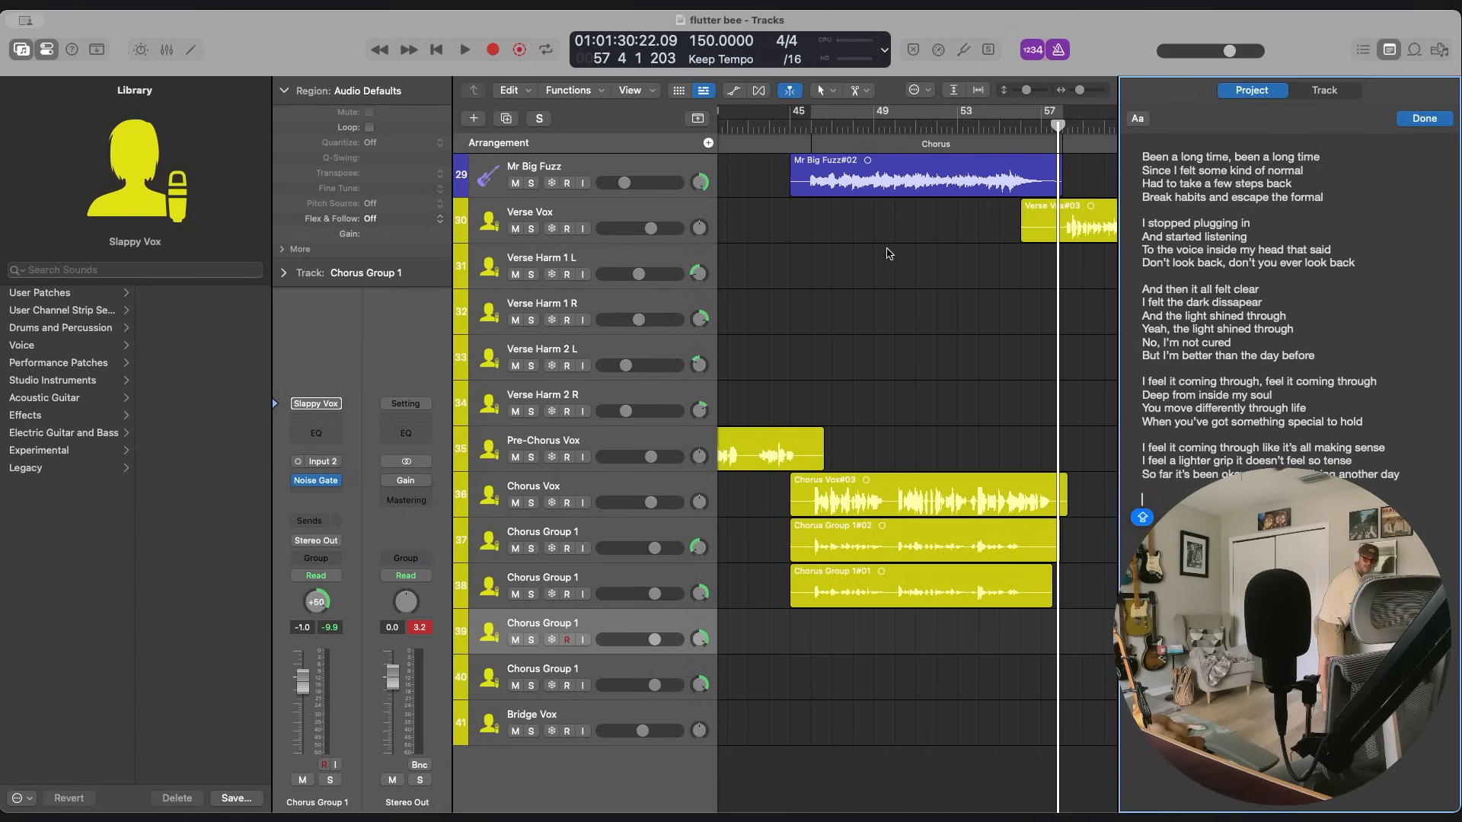
left_click(770, 128)
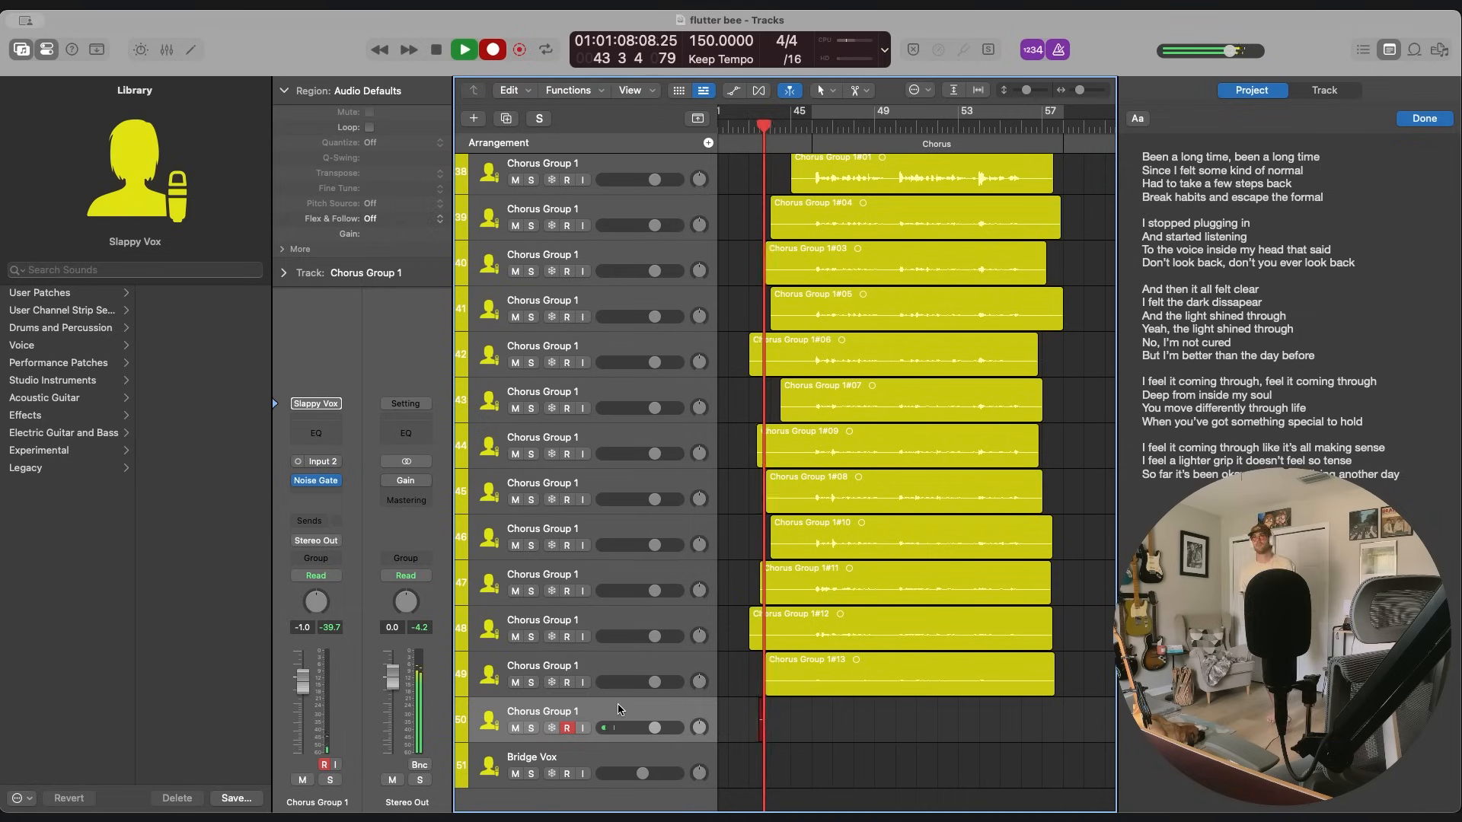
key("r")
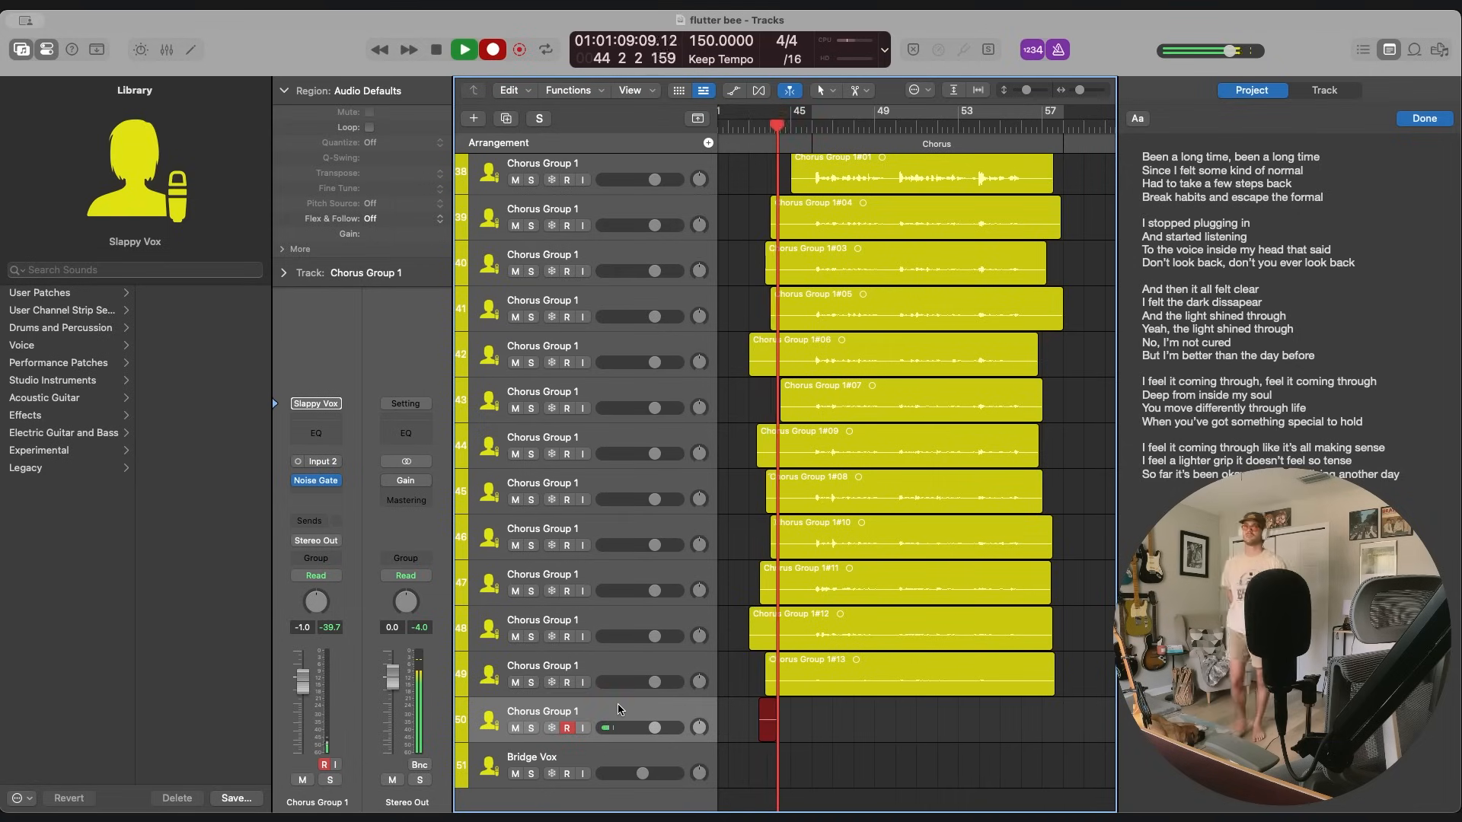